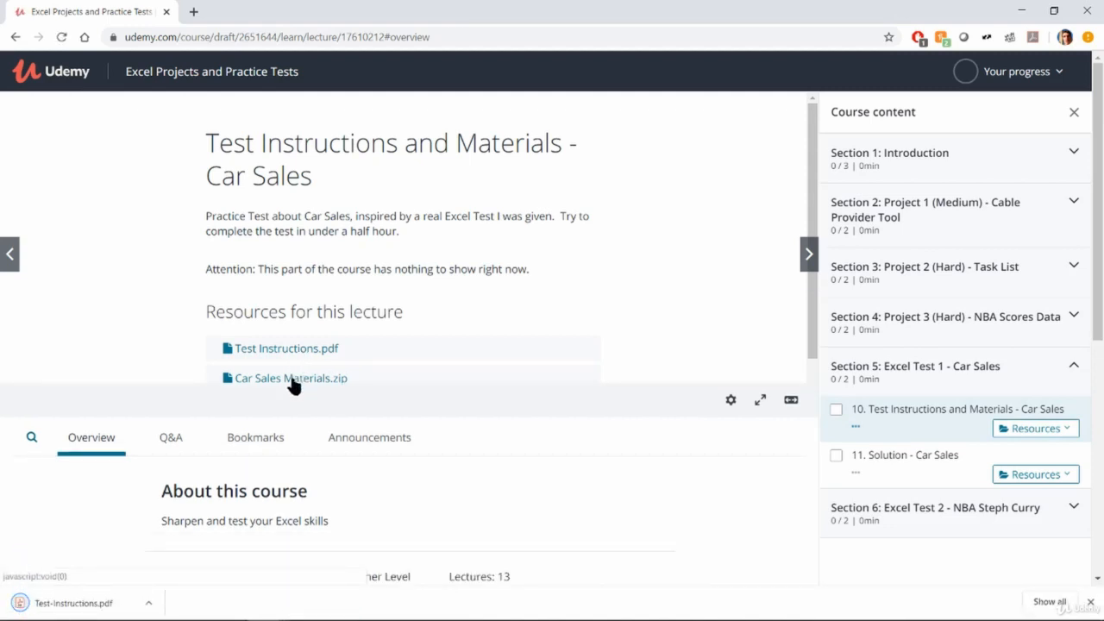
Download Car Sales Materials.zip from the lecture resources and show the downloaded Test-Instructions.pdf in its folder.
left_click(293, 379)
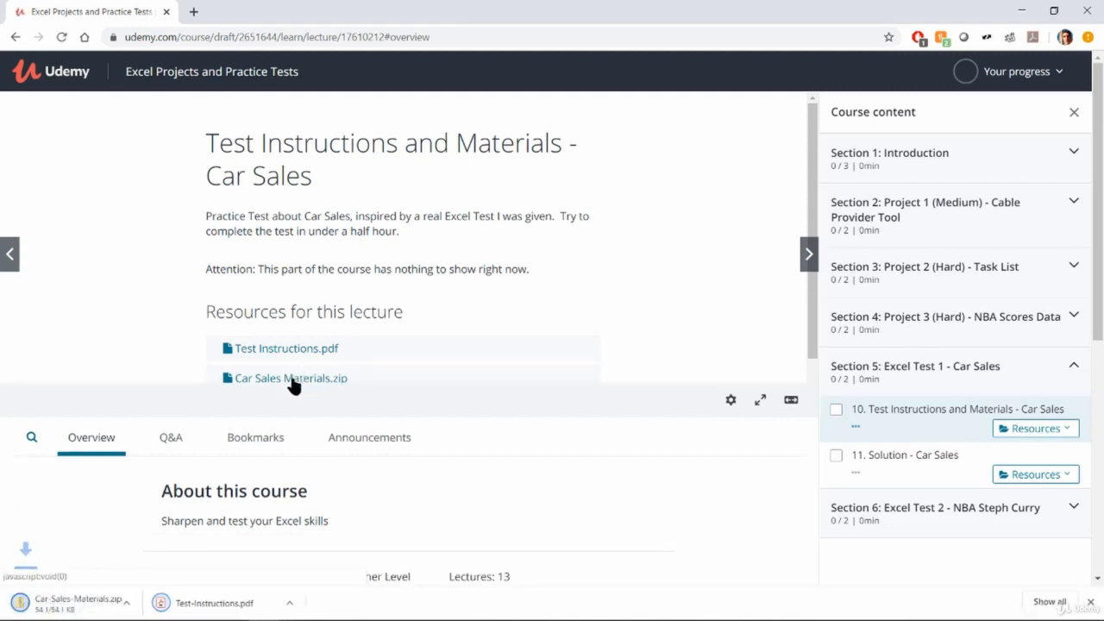
left_click(312, 603)
left_click(331, 550)
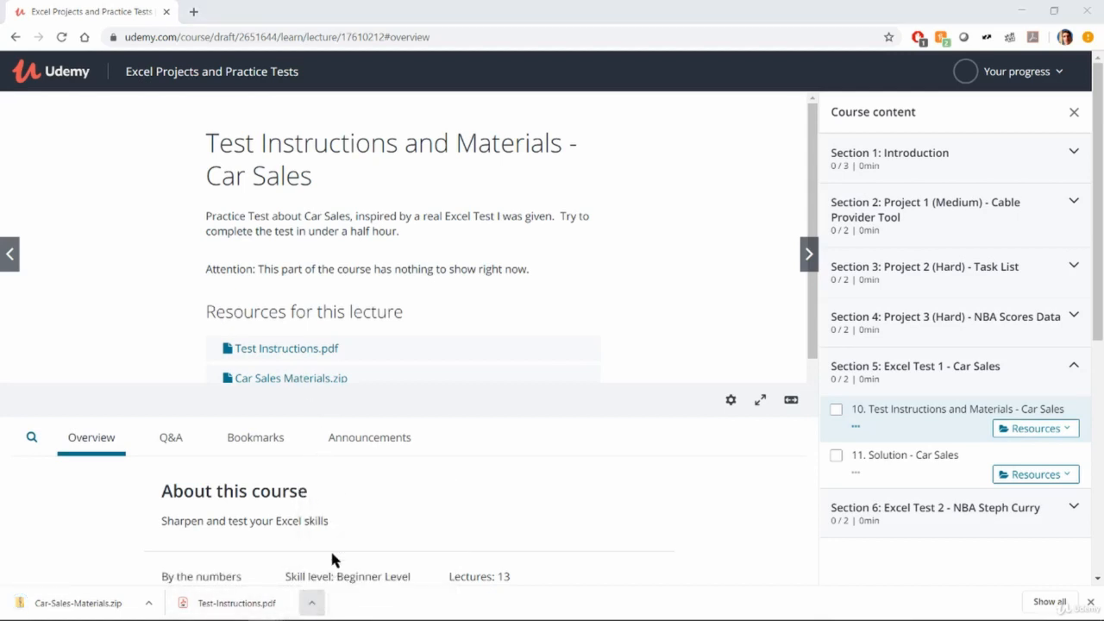
Move the Test-Instructions and Car-Sales-Materials files from Downloads into the Car Sales Test folder in Documents.
left_click_drag(318, 245, 312, 259)
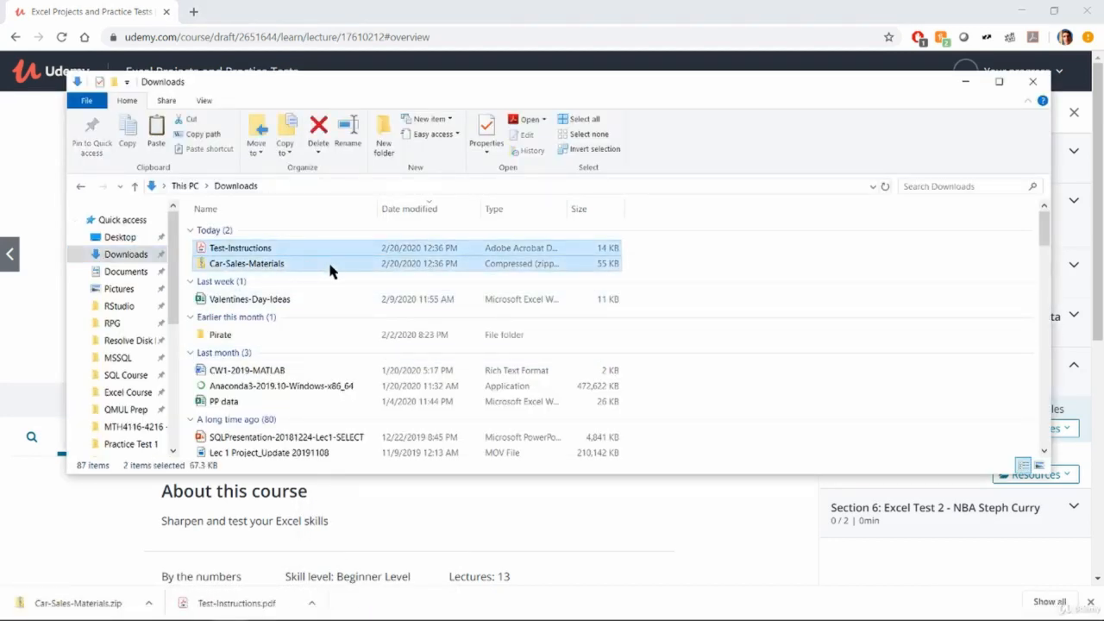
left_click(227, 606)
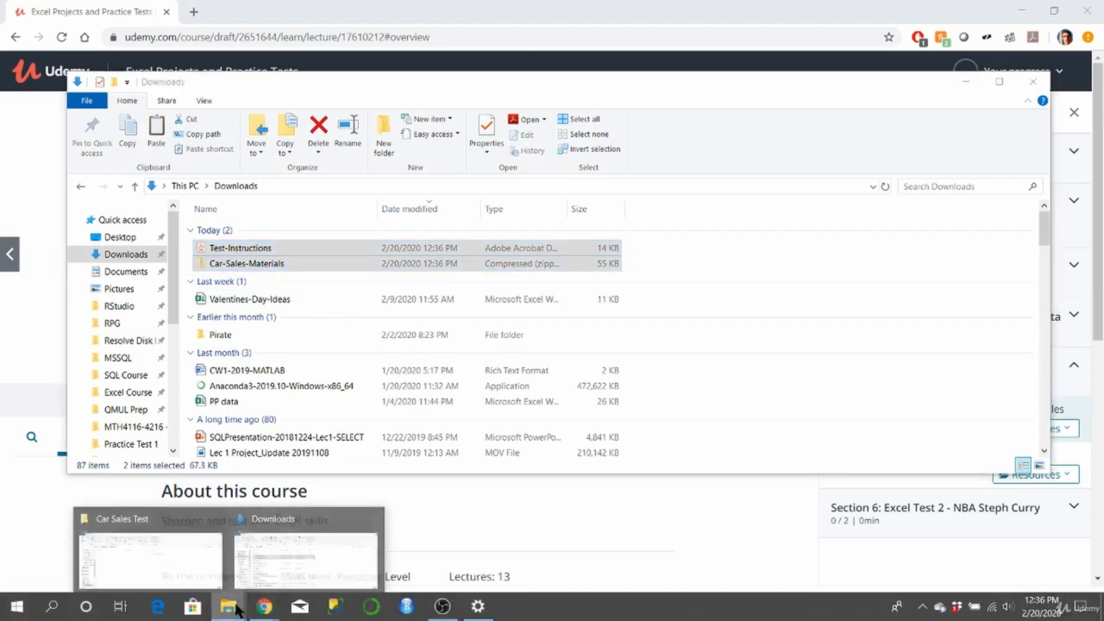
left_click(195, 580)
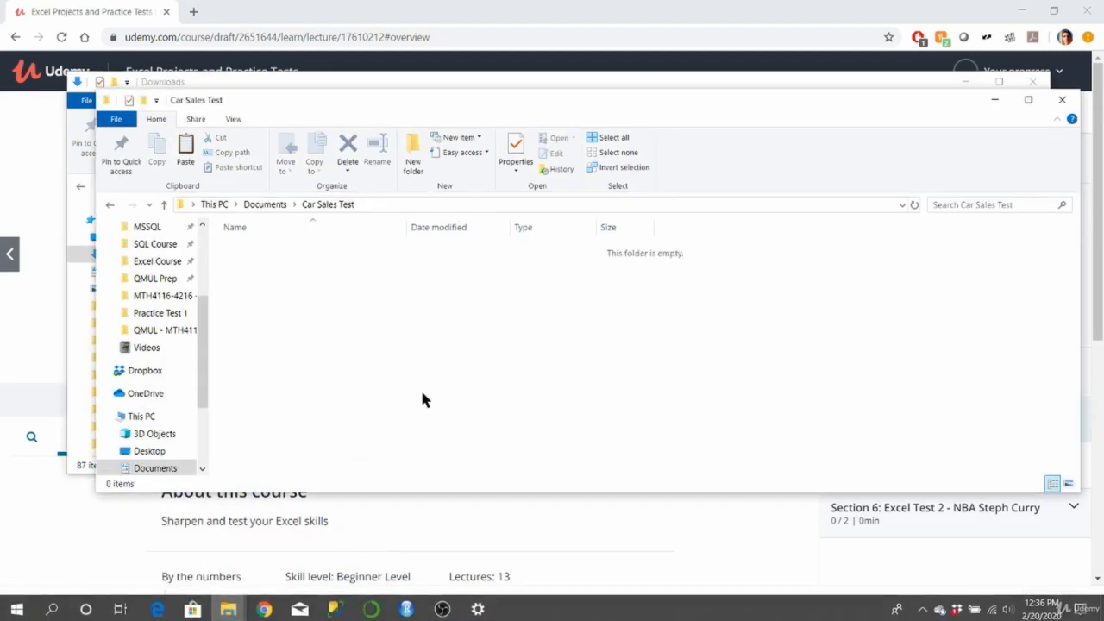
key("ctrl+v")
left_click(431, 337)
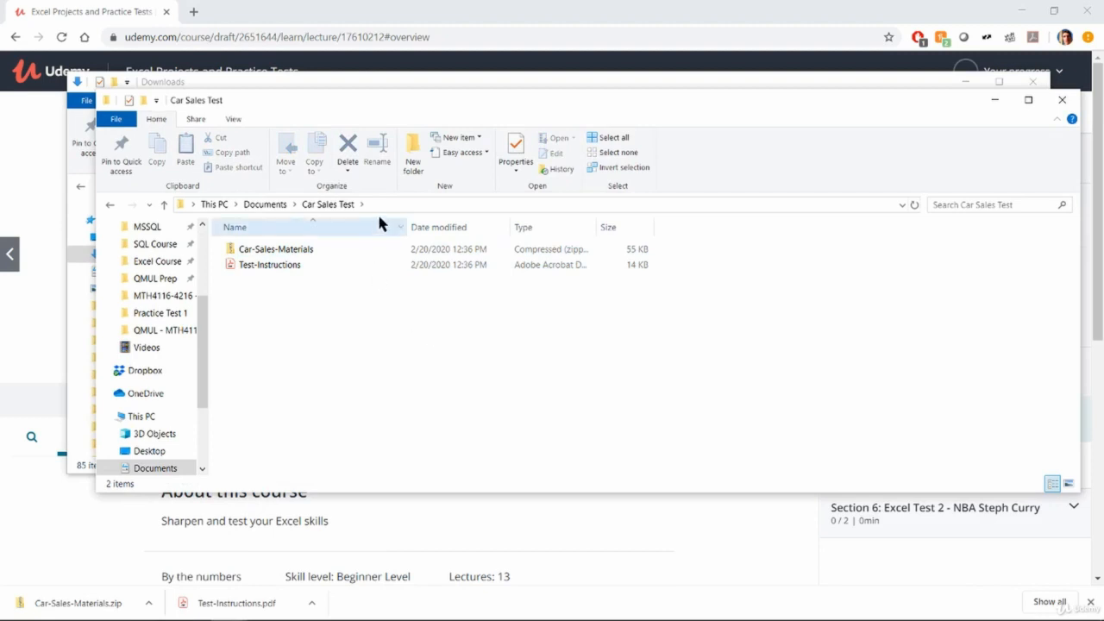
Extract the Car-Sales-Materials archive into the suggested Car-Sales-Materials subfolder of Car Sales Test.
left_click(352, 248)
right_click(352, 249)
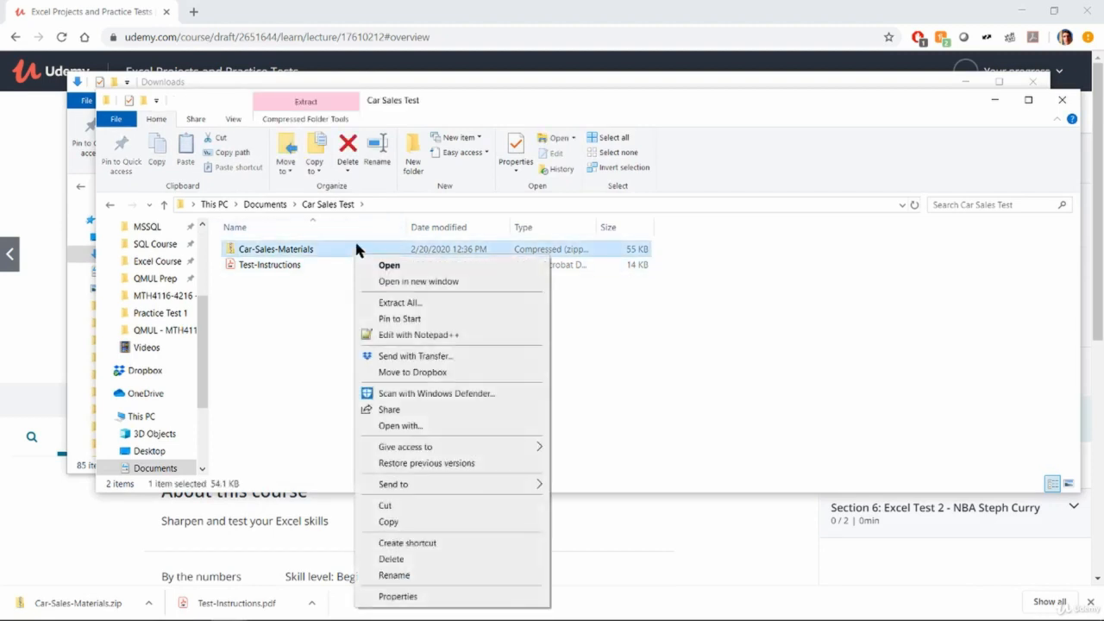
left_click(439, 301)
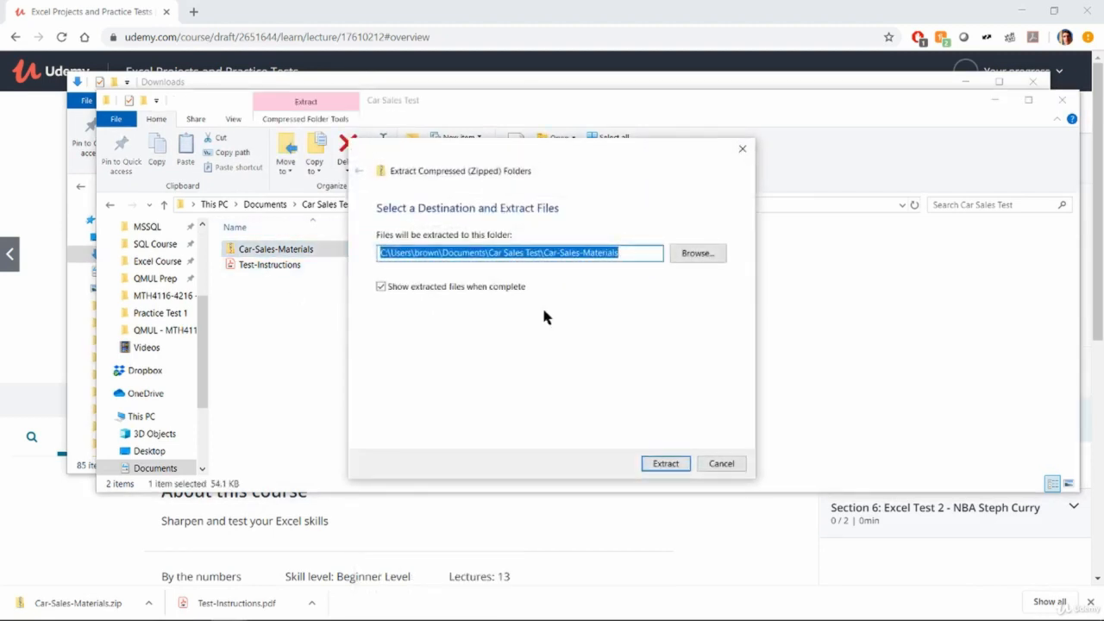
left_click(658, 462)
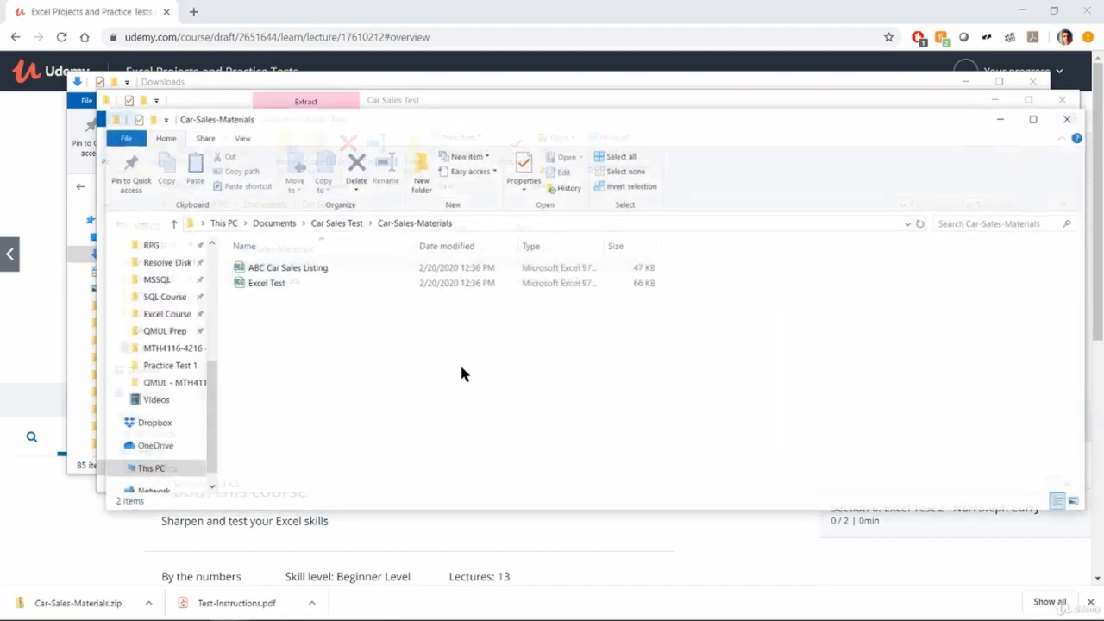
Move the extracted ABC Car Sales Listing and Excel Test workbooks up into the Car Sales Test folder.
left_click_drag(336, 353, 339, 260)
left_click_drag(430, 111, 424, 200)
key("ctrl+x")
left_click(520, 90)
left_click(470, 390)
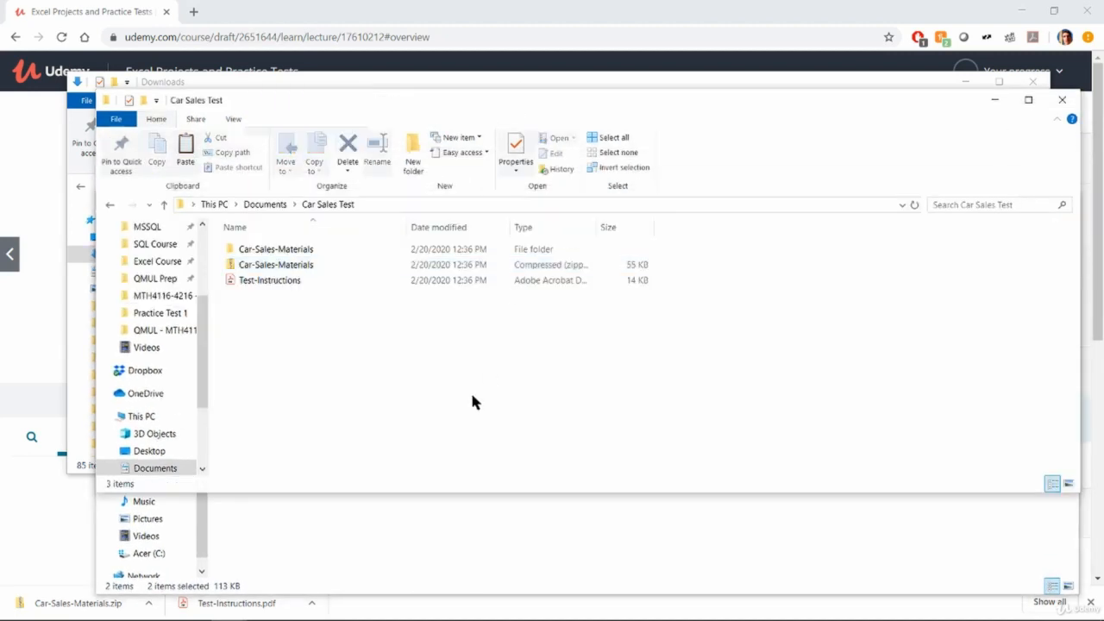
key("ctrl+v")
Delete the Car-Sales-Materials folder and archive from Car Sales Test, and close the extra folder window.
left_click(302, 281)
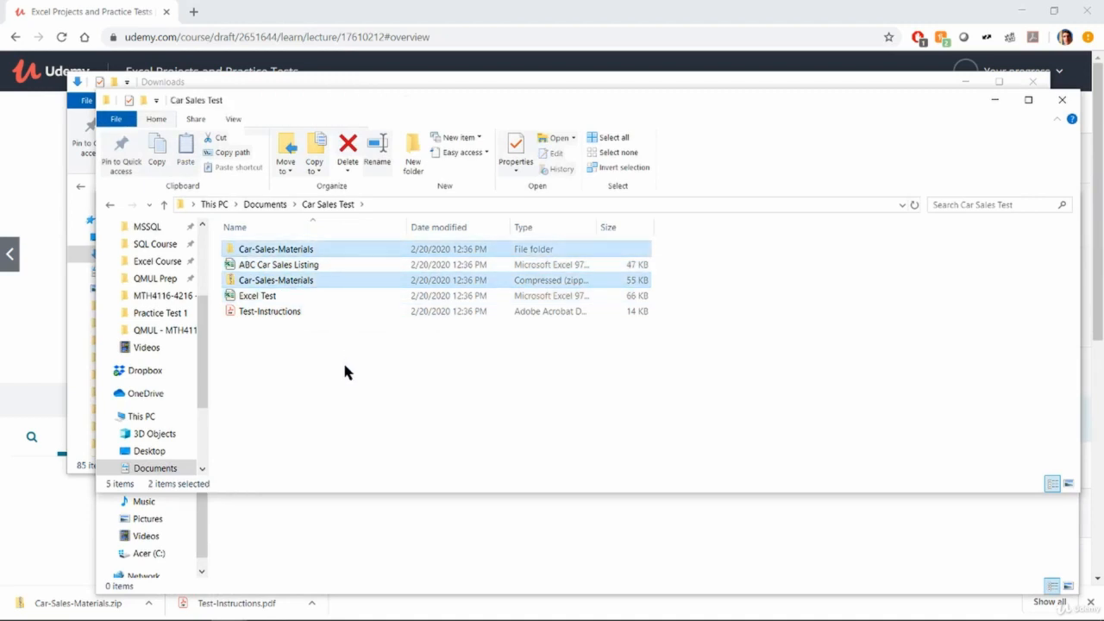
key("Delete")
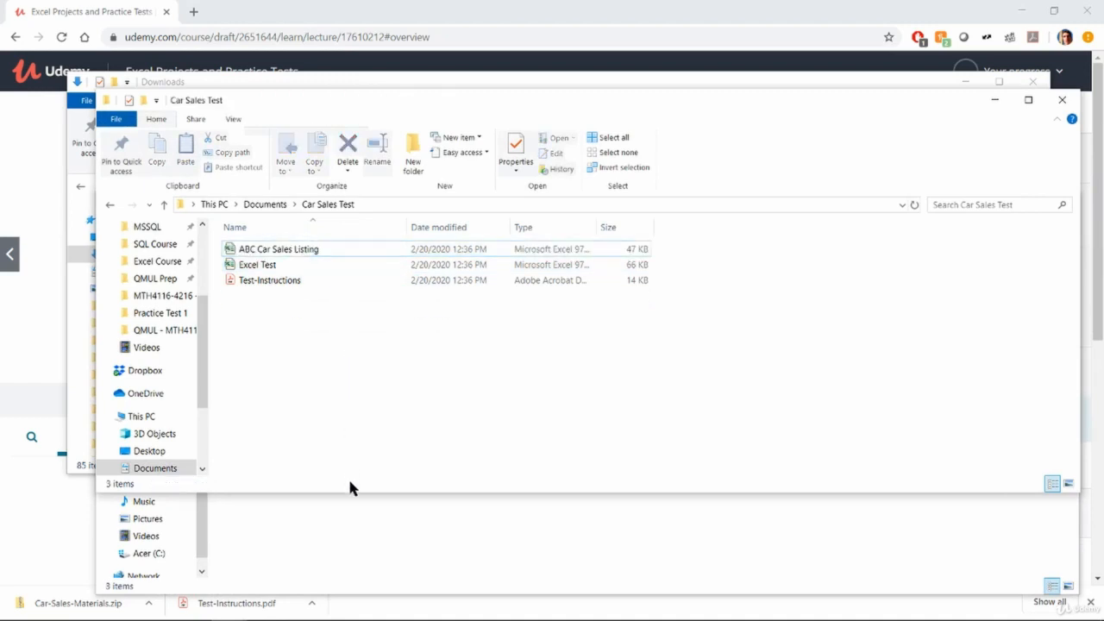
left_click(343, 499)
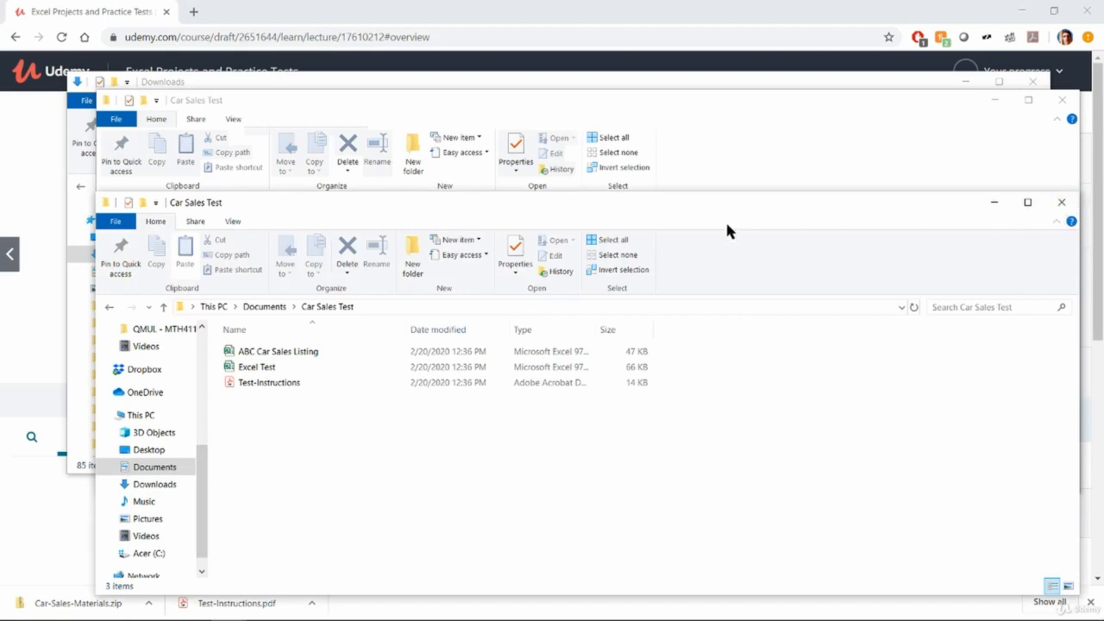
left_click(1061, 202)
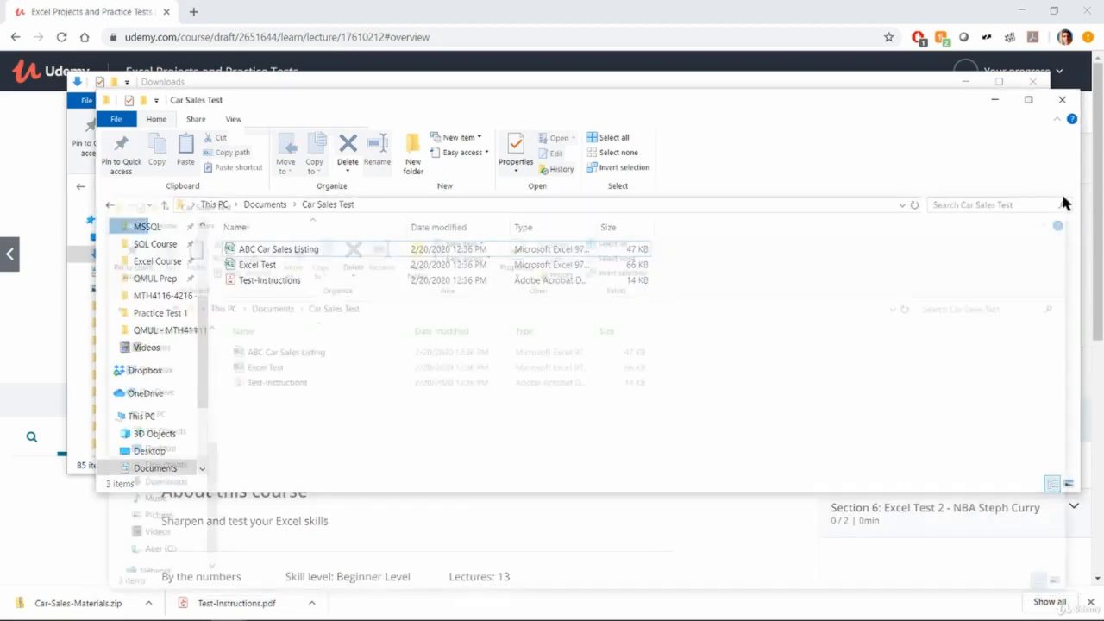
left_click_drag(537, 104, 525, 173)
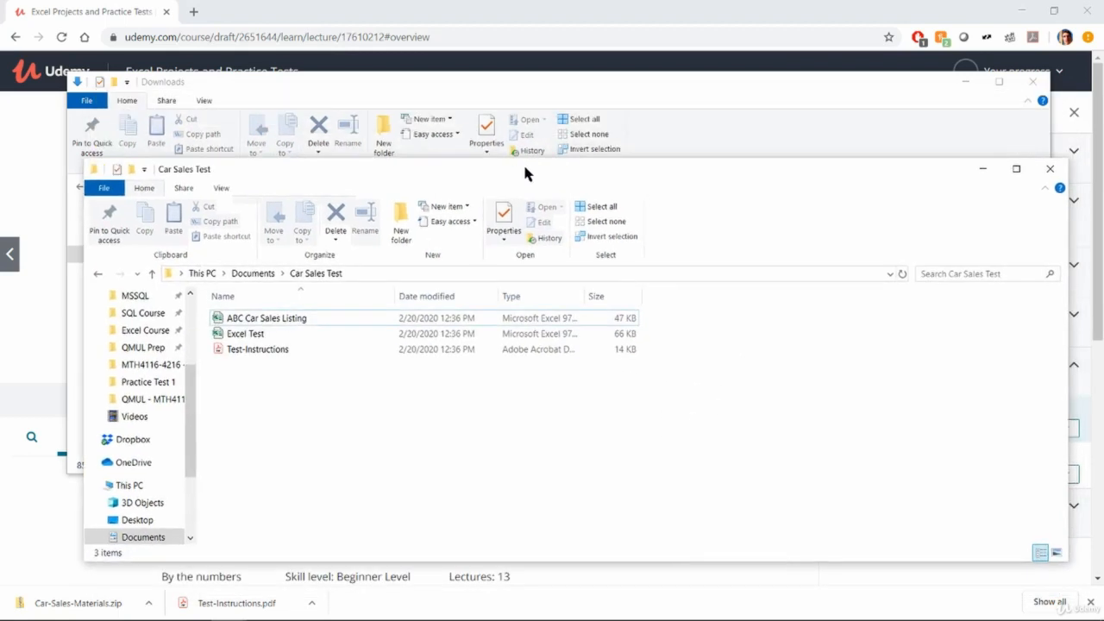
Open the Test-Instructions PDF from the Car Sales Test folder in a maximized window.
left_click(335, 358)
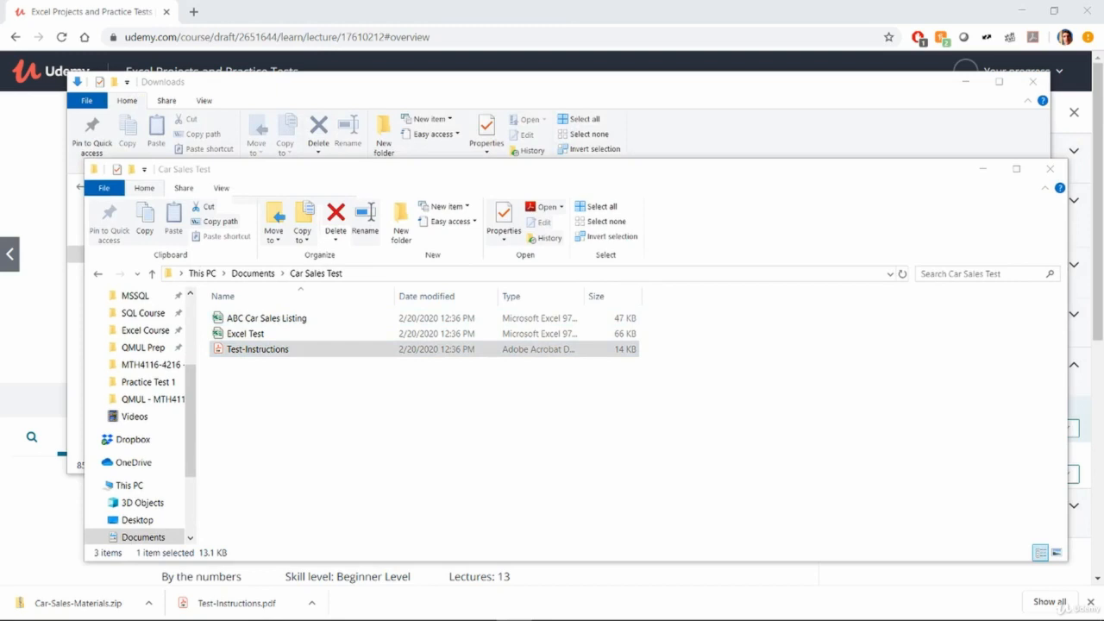
left_click_drag(688, 105, 575, 93)
double_click(575, 93)
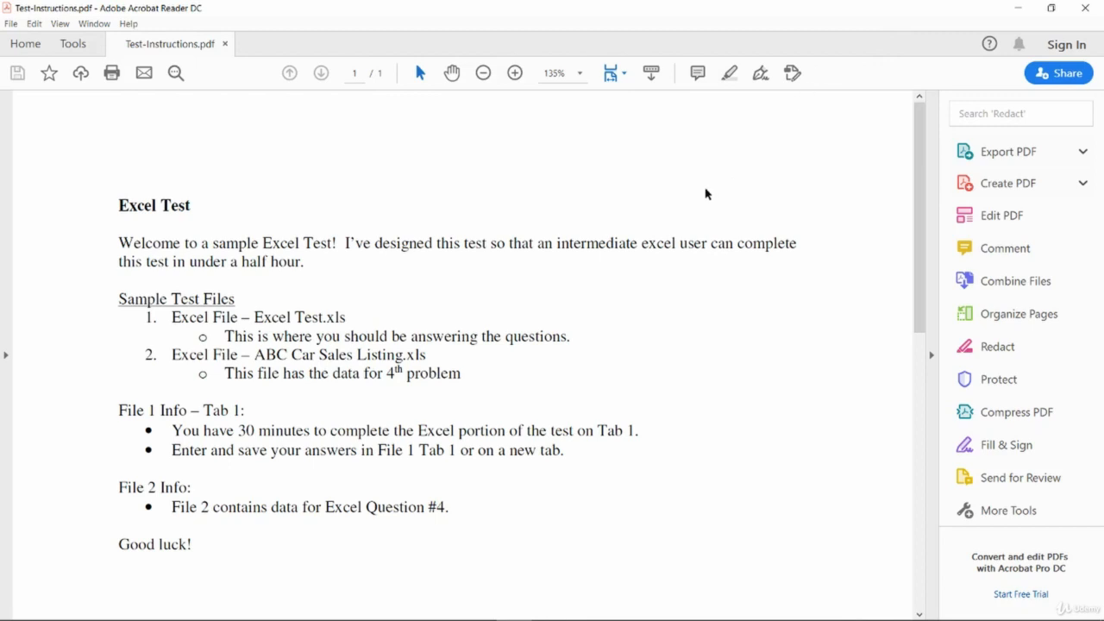
Read the test instructions and match the two workbooks they describe with the files in the Car Sales Test folder.
key("alt+Tab")
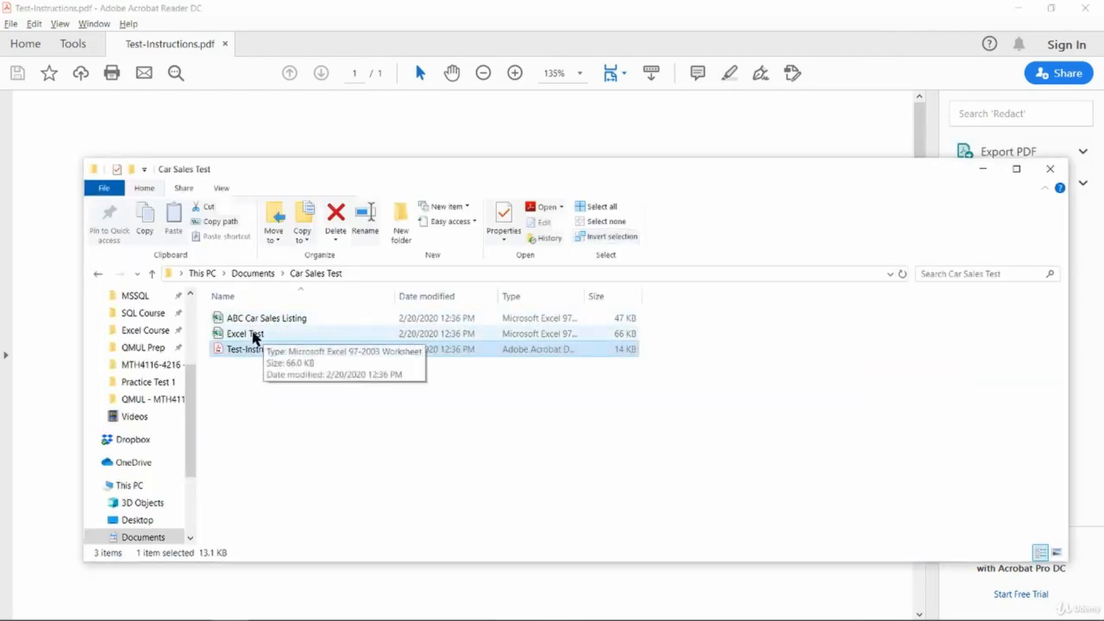
left_click(253, 337)
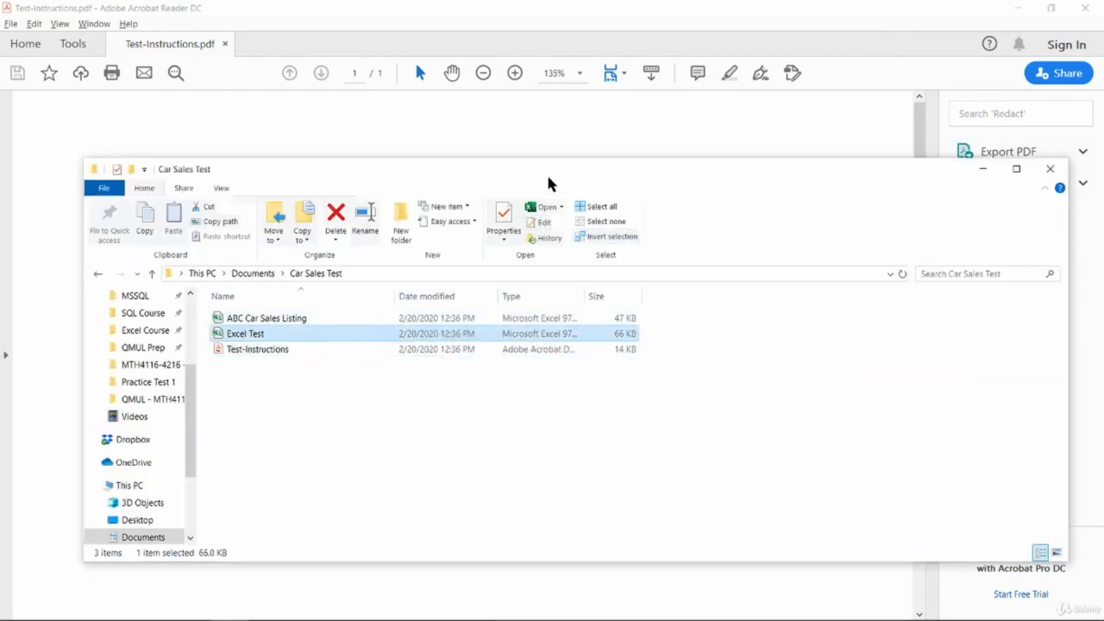
left_click(543, 128)
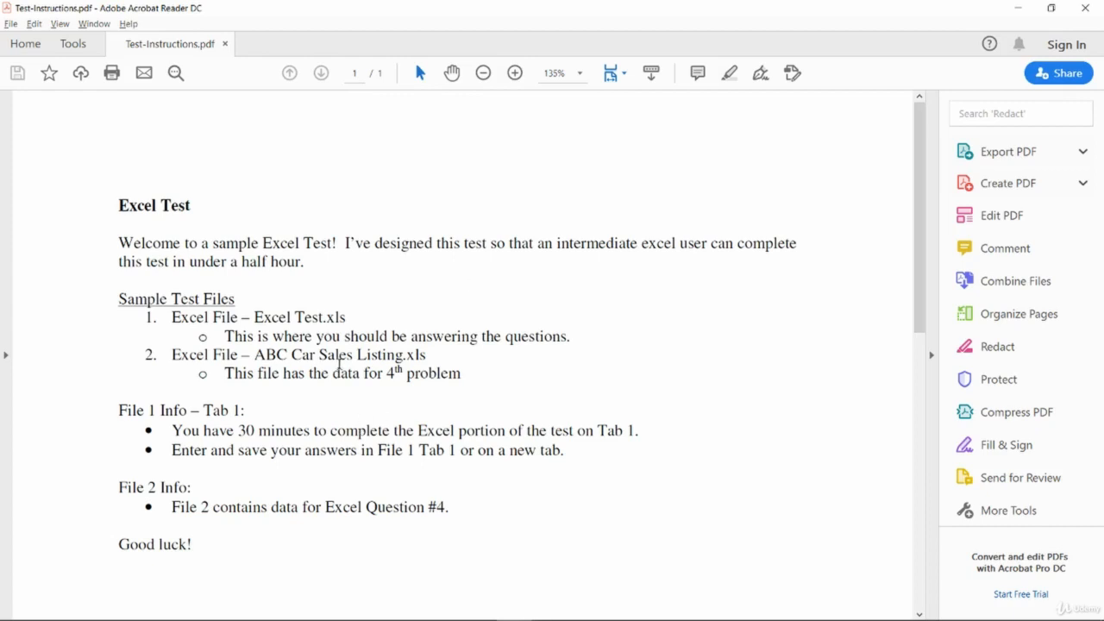
key("alt+Tab")
left_click(290, 319)
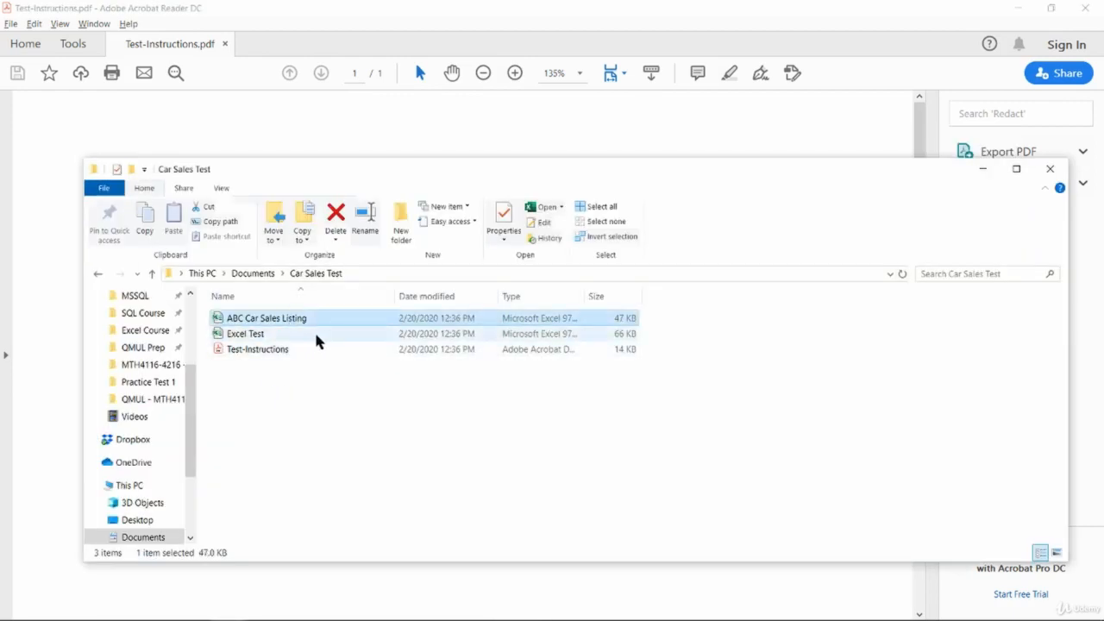
left_click(308, 384)
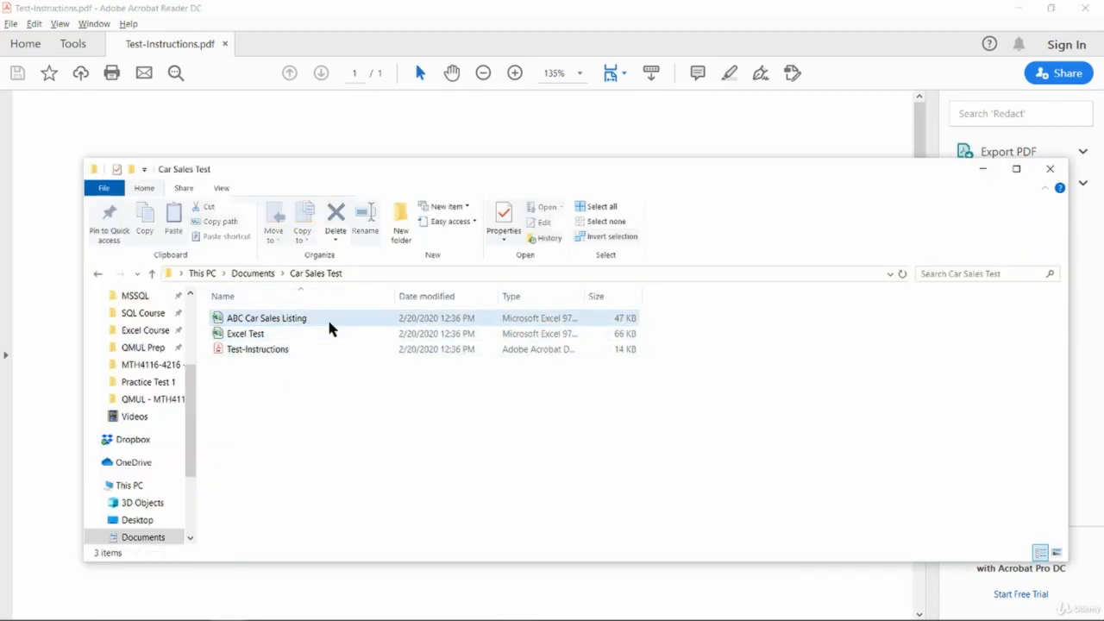
key("alt+Tab")
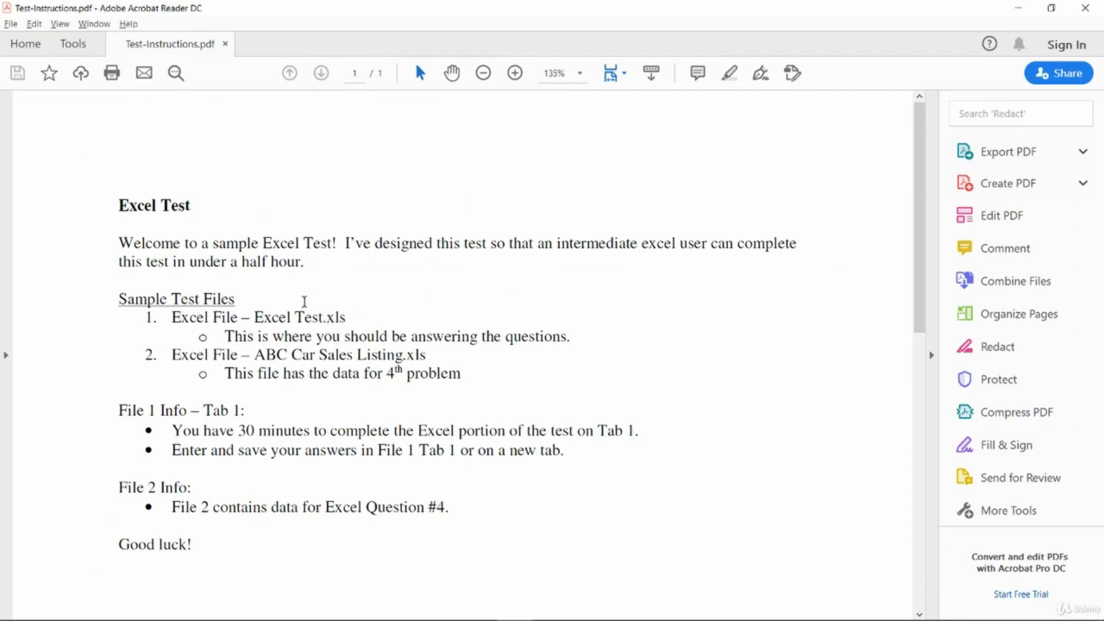
scroll(303, 301, "down", 1)
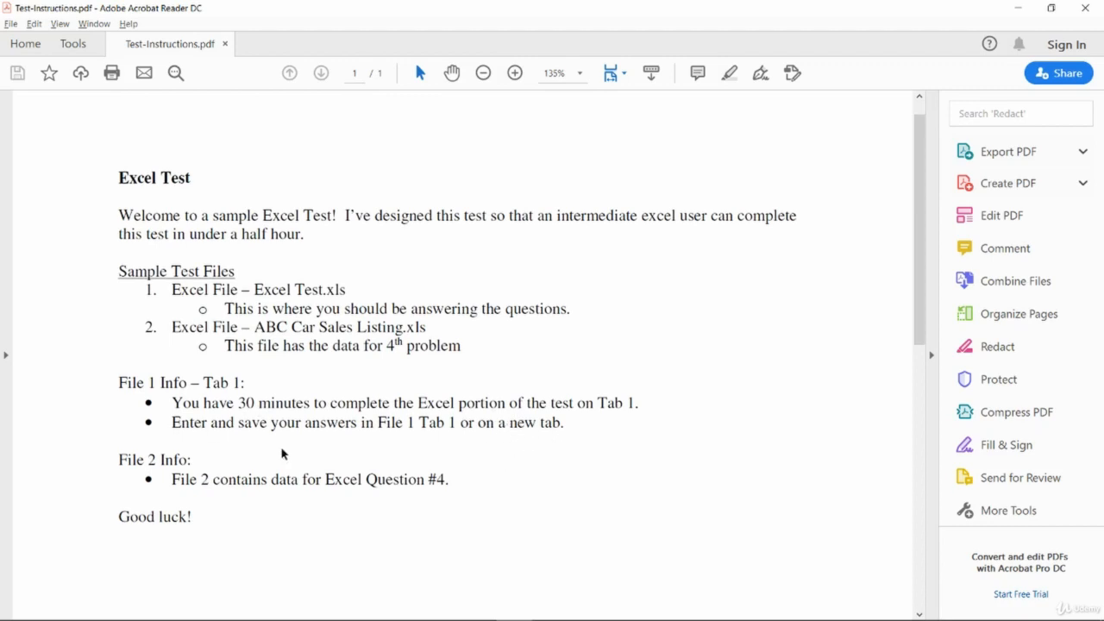
left_click_drag(173, 327, 402, 330)
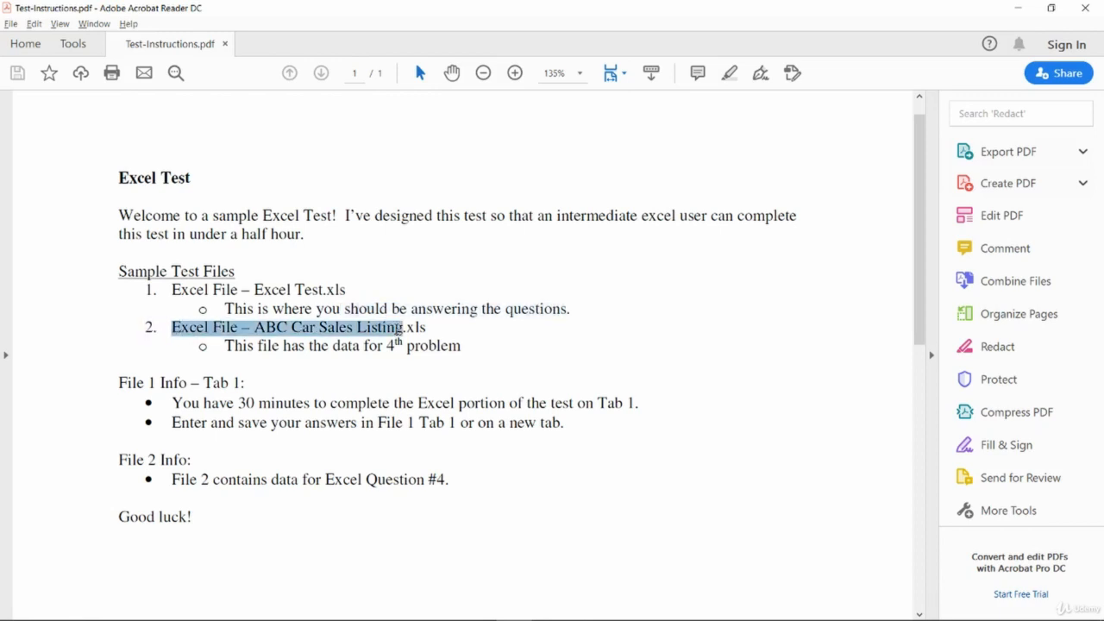
left_click(396, 332)
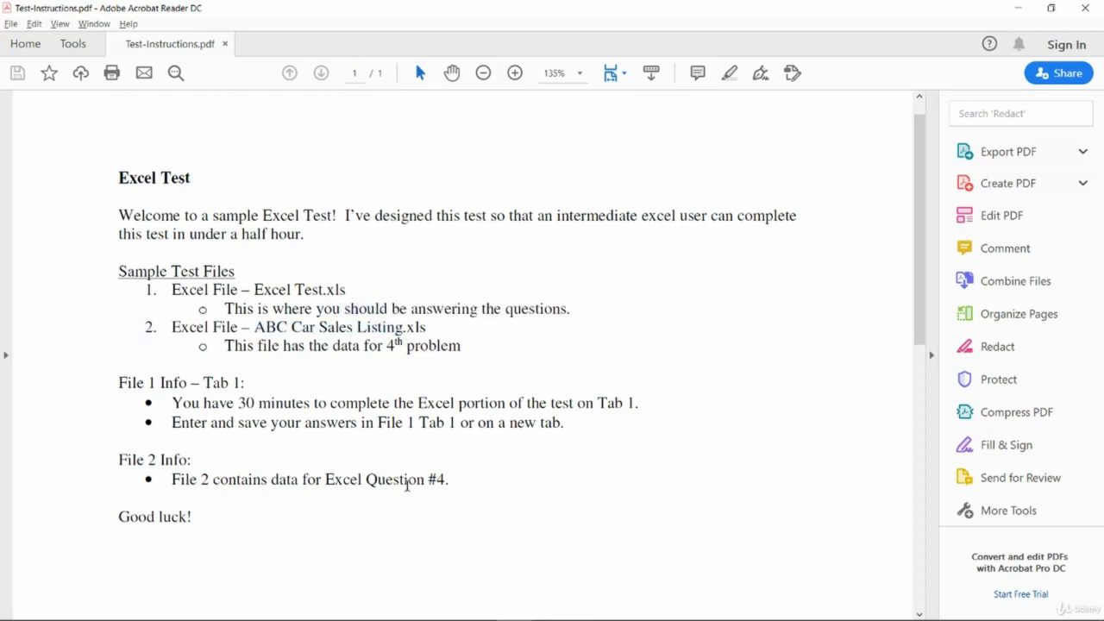
Open the Excel Test workbook from the Car Sales Test folder, maximize its window and enable editing.
key("alt+Tab")
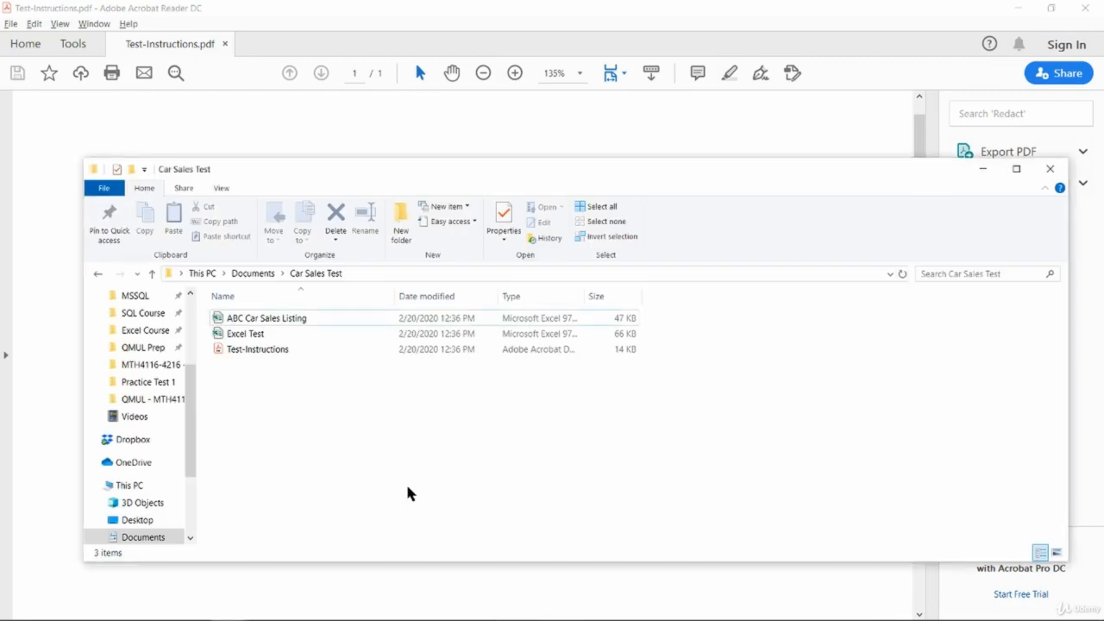
left_click(287, 337)
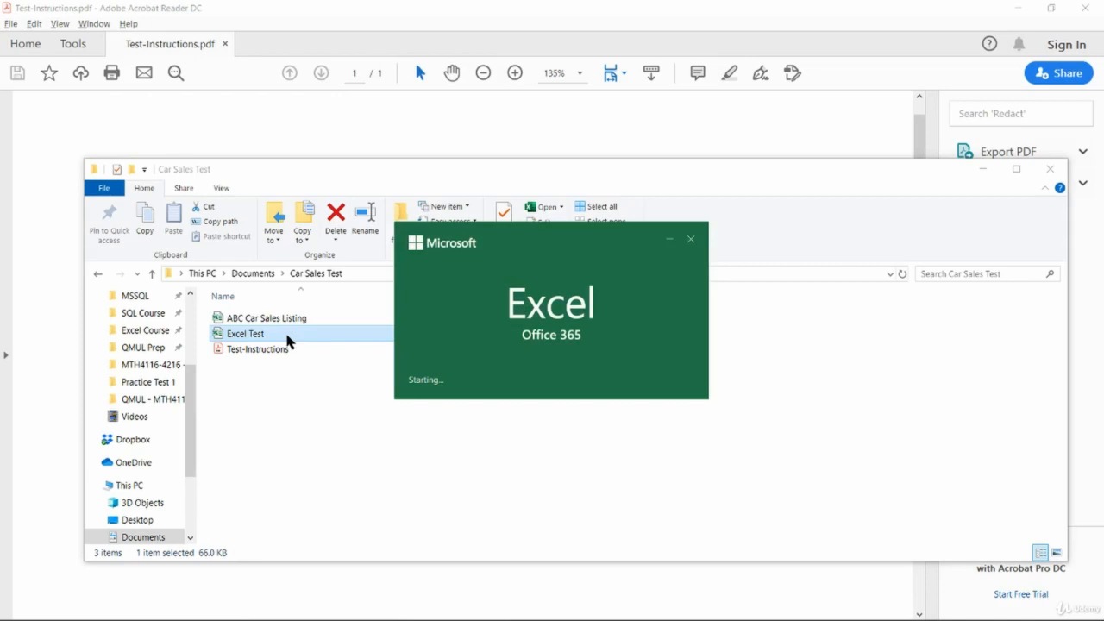
left_click(325, 438)
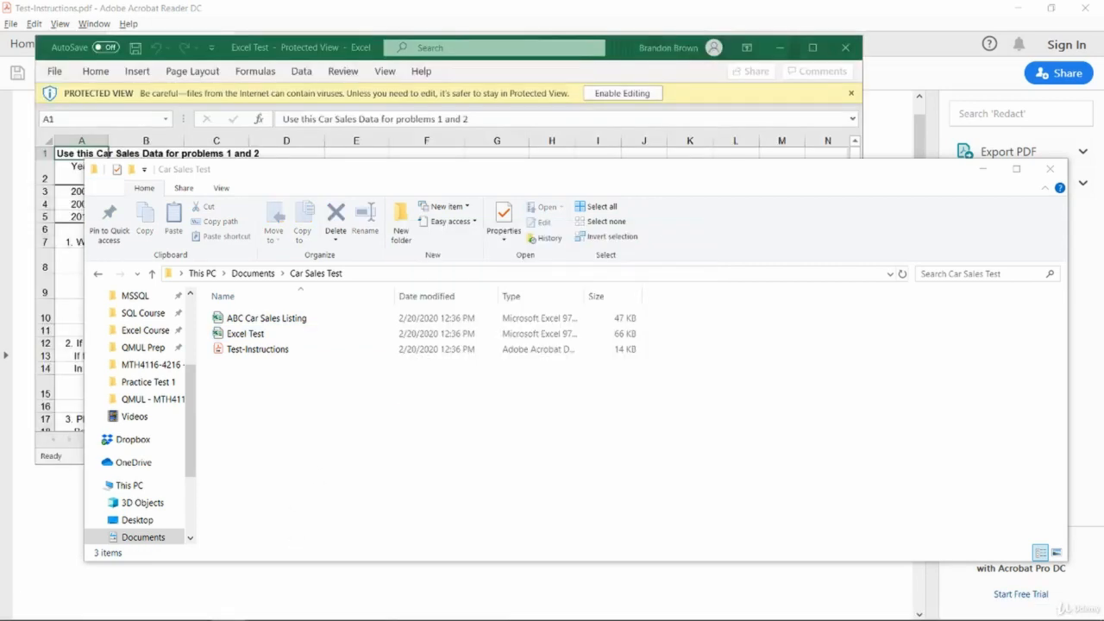
left_click(626, 52)
left_click(812, 48)
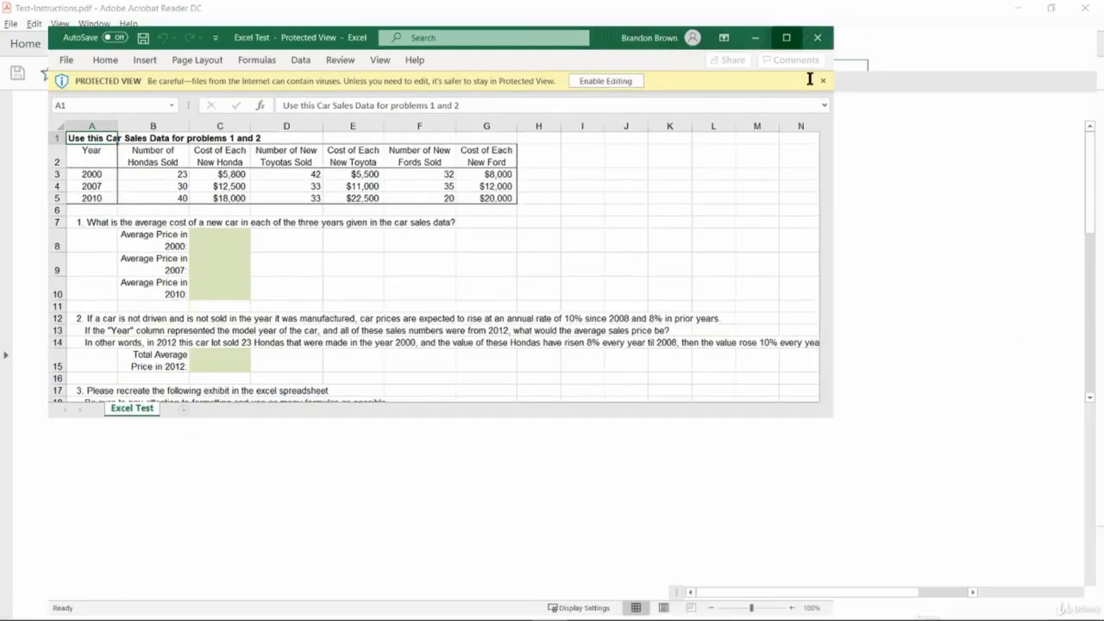
left_click(575, 58)
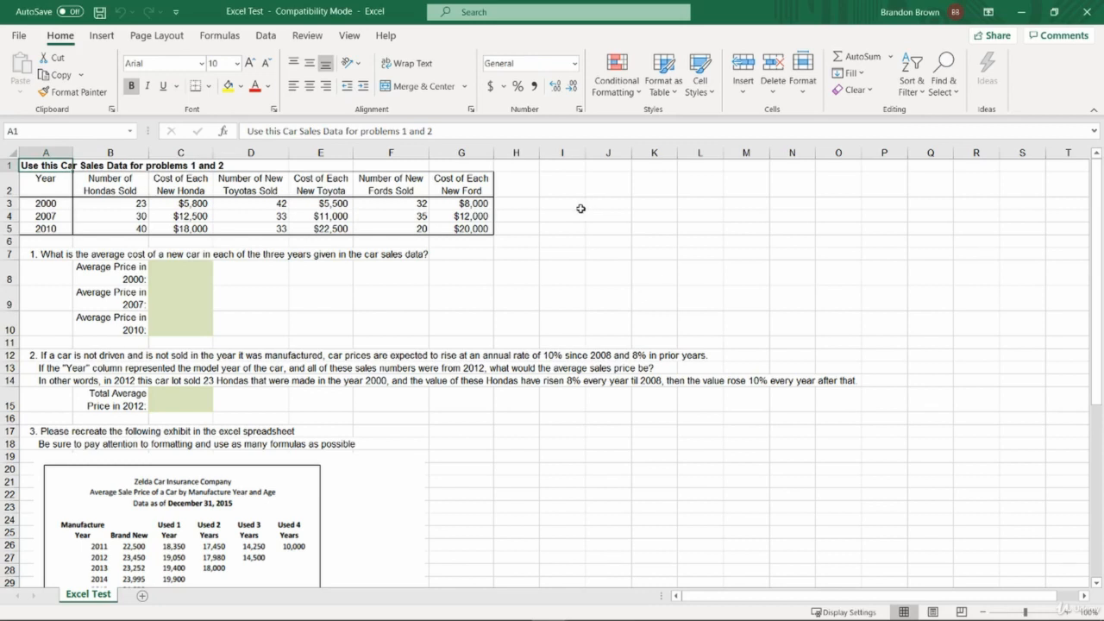
Examine the car sales data table in A1:G5 and the wording of question 1 in row 7.
left_click(29, 251)
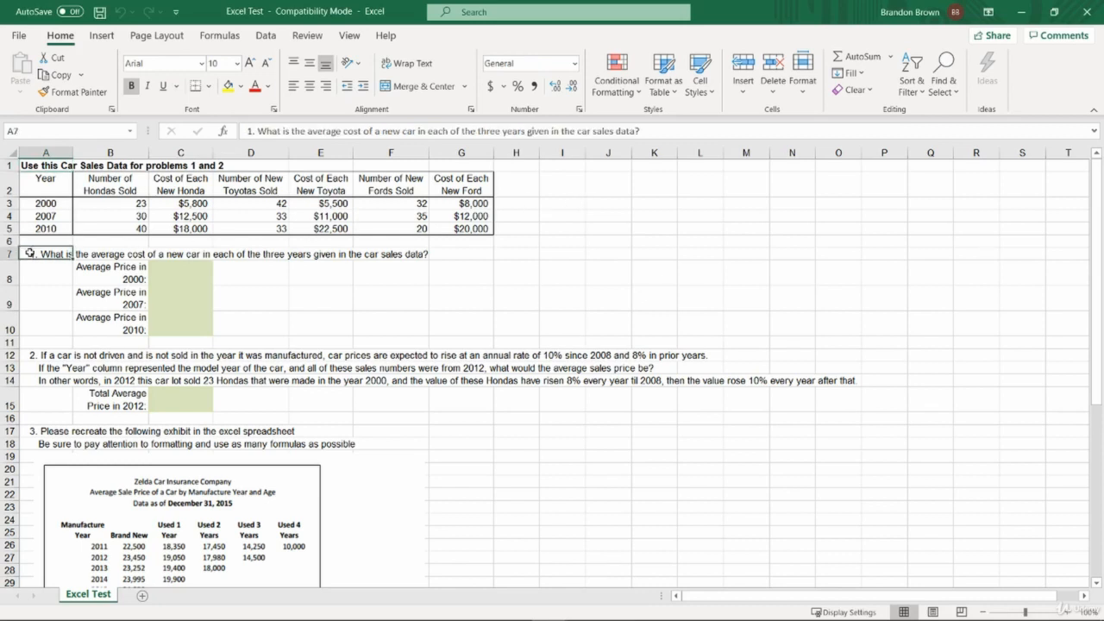
left_click(39, 166)
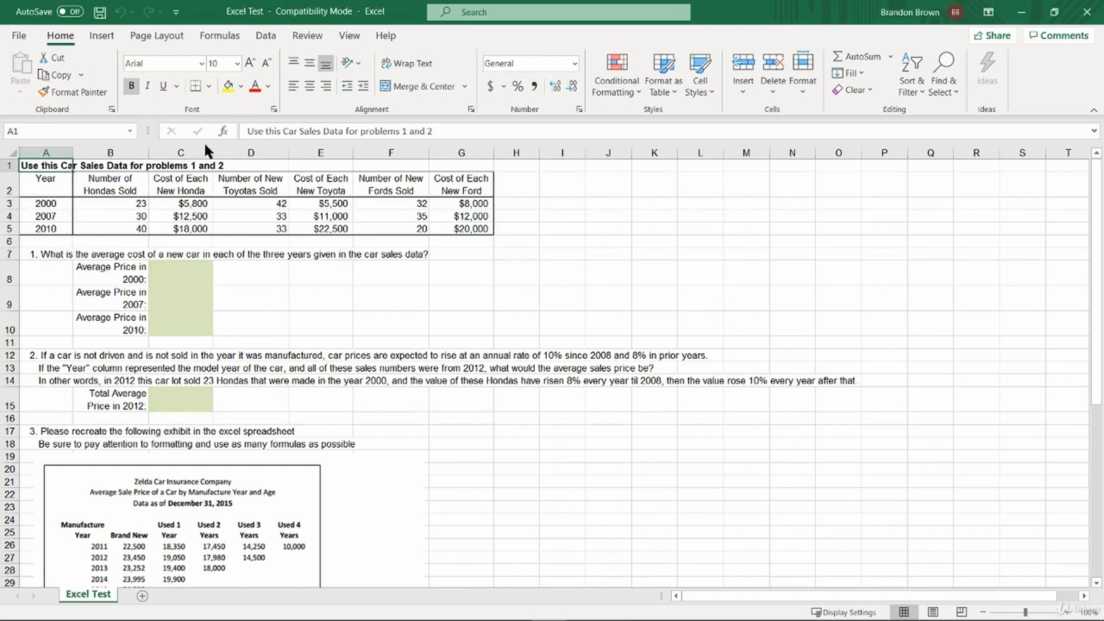
left_click_drag(43, 165, 472, 229)
left_click(43, 166)
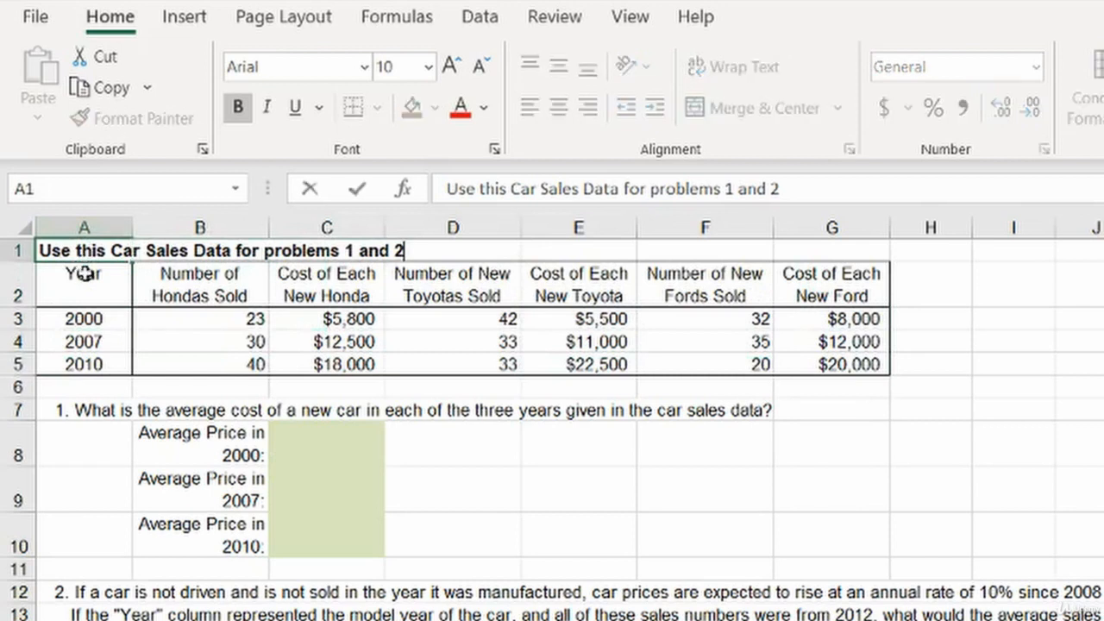
left_click(80, 410)
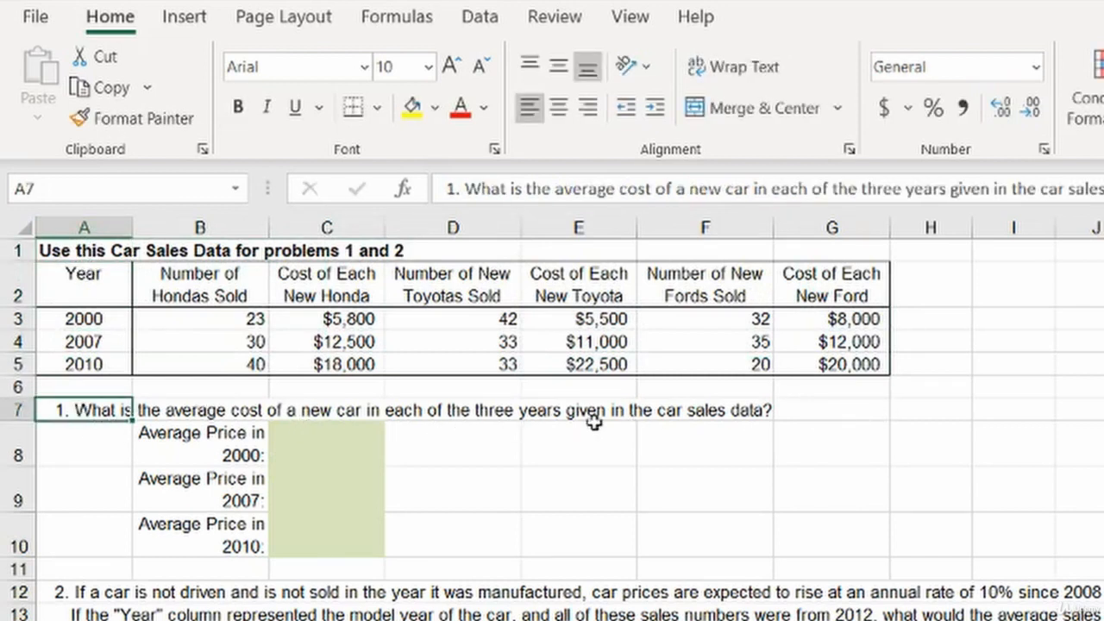
Match the question 1 average price labels for 2000, 2007 and 2010 in B8:B10 with their answer cells C8:C10.
left_click(162, 454)
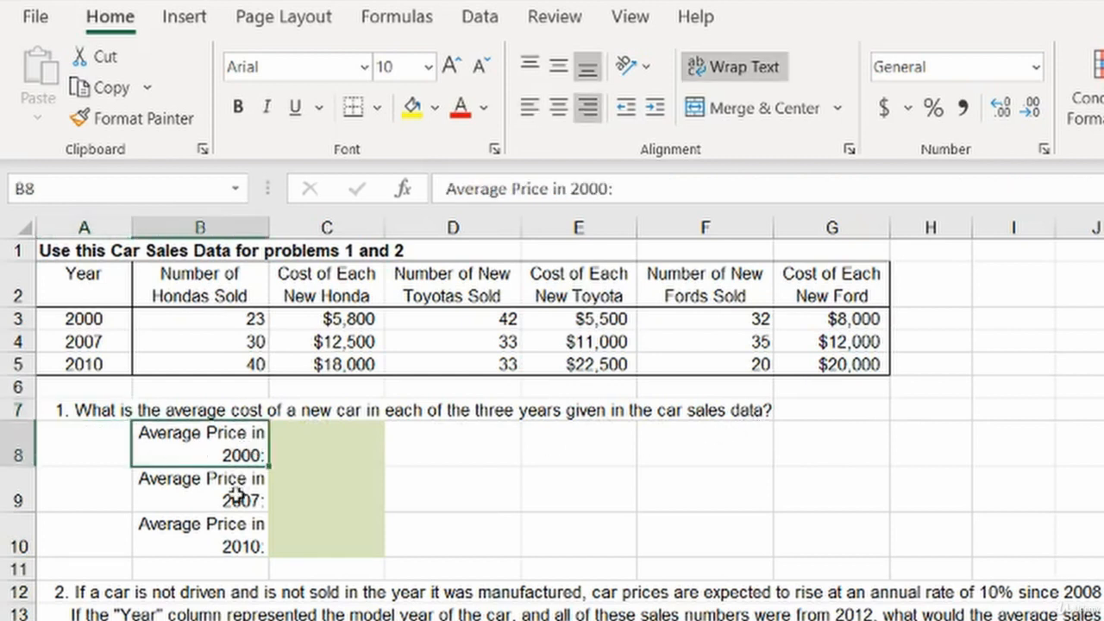
left_click(317, 455)
left_click_drag(206, 499, 298, 495)
left_click(299, 495)
left_click_drag(226, 546, 301, 547)
left_click(301, 546)
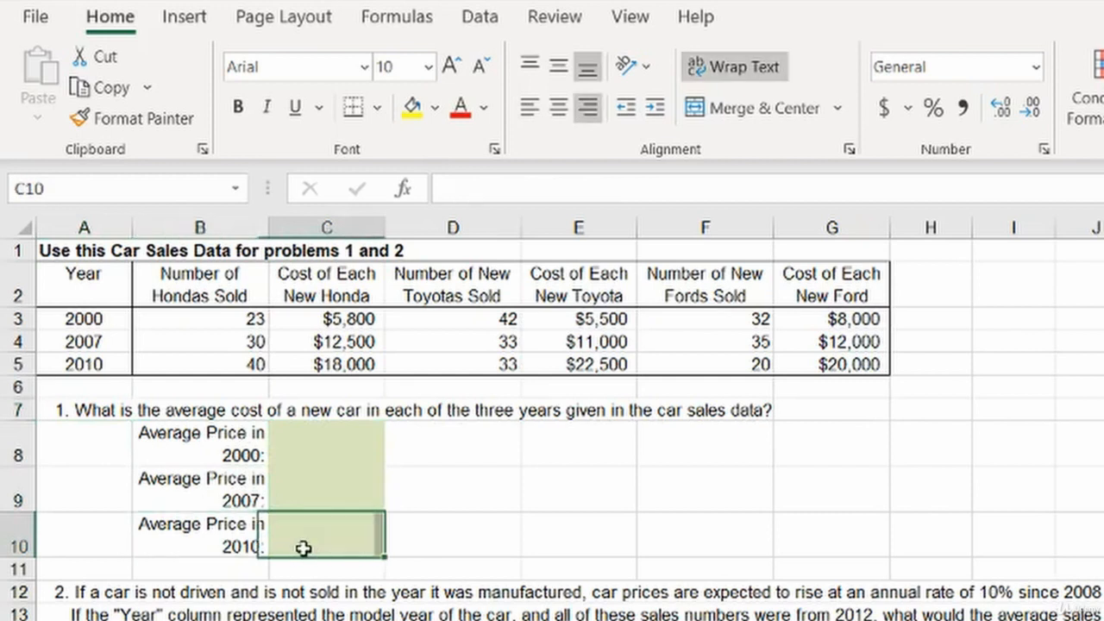
Add the column headings "Total Number" in H2 and "Total Cost" in I2 beside the car sales table.
left_click(921, 318)
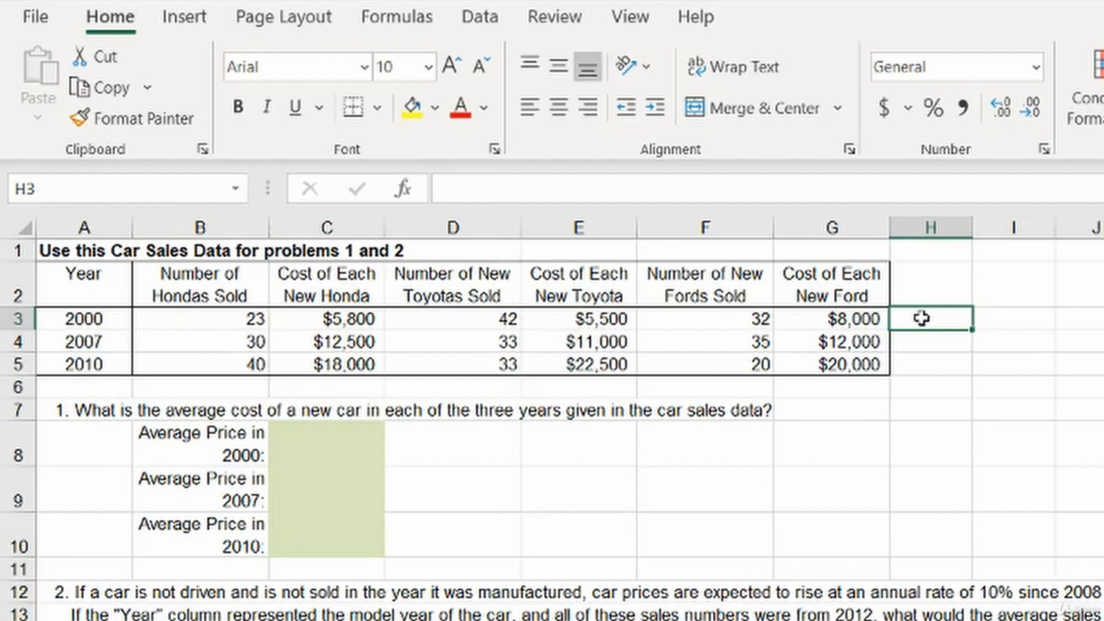
key("Up")
type("Tpta")
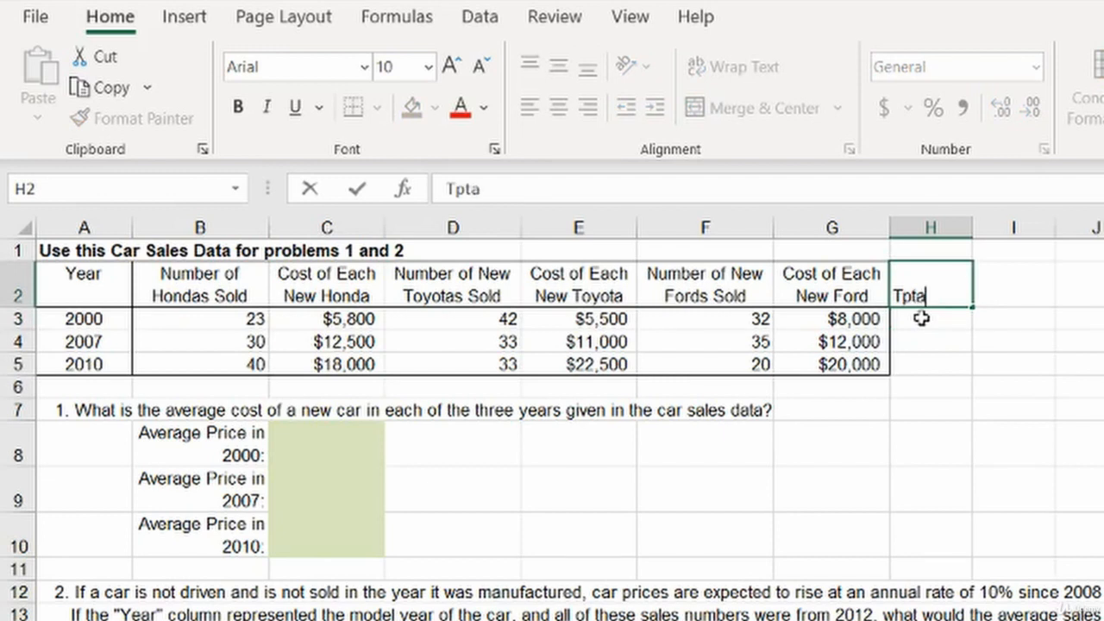
key("BackSpace")
key("BackSpace")
key("BackSpace")
type("otal Number")
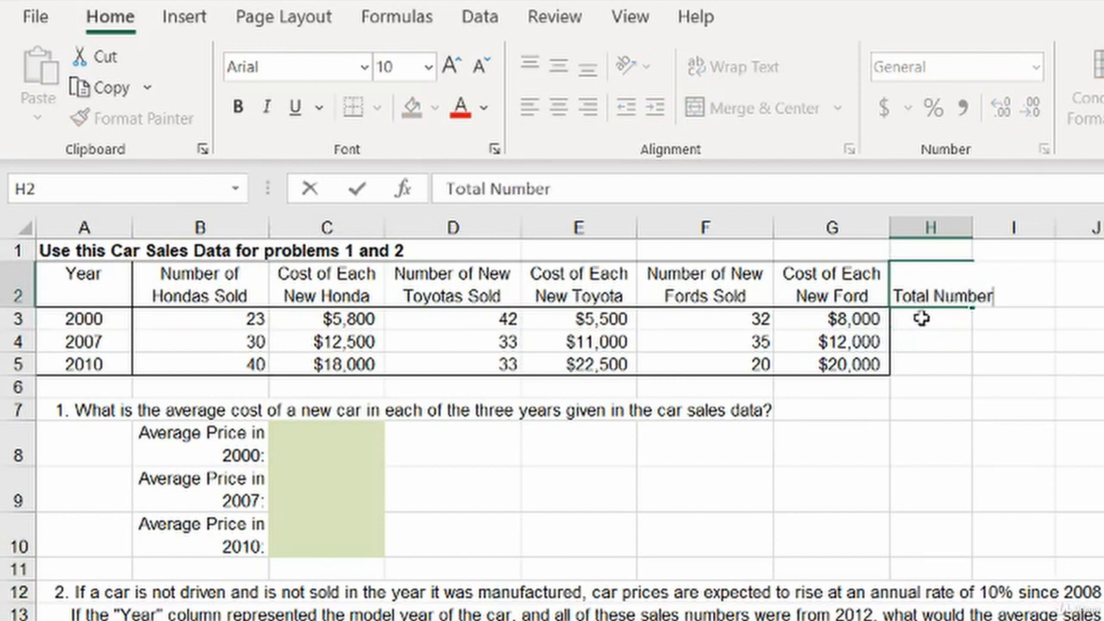
key("Tab")
type("Total Cost")
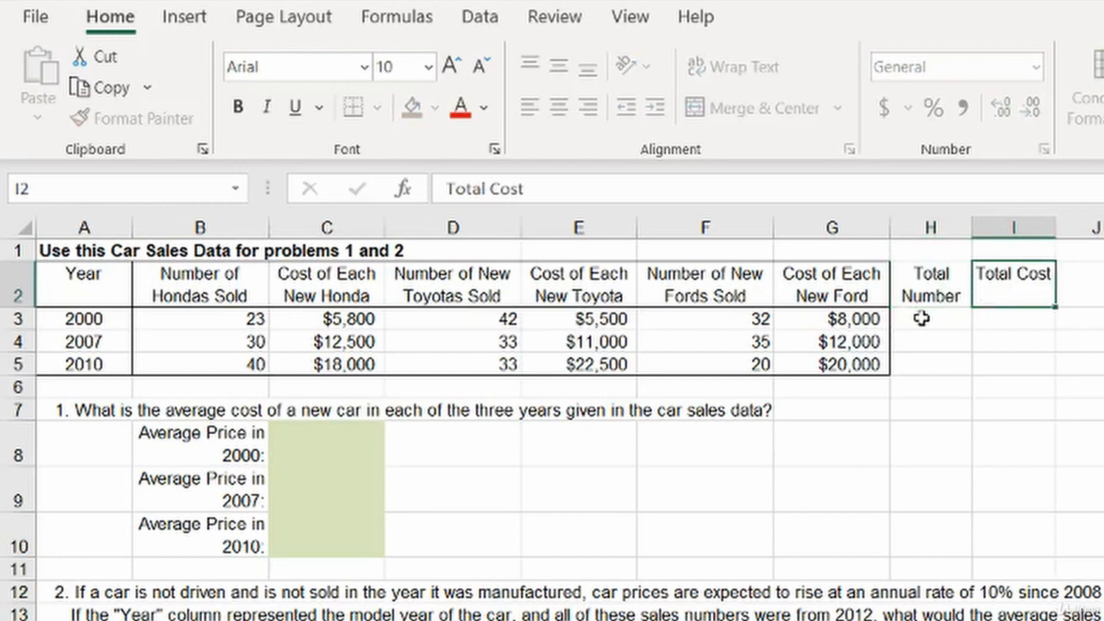
key("Return")
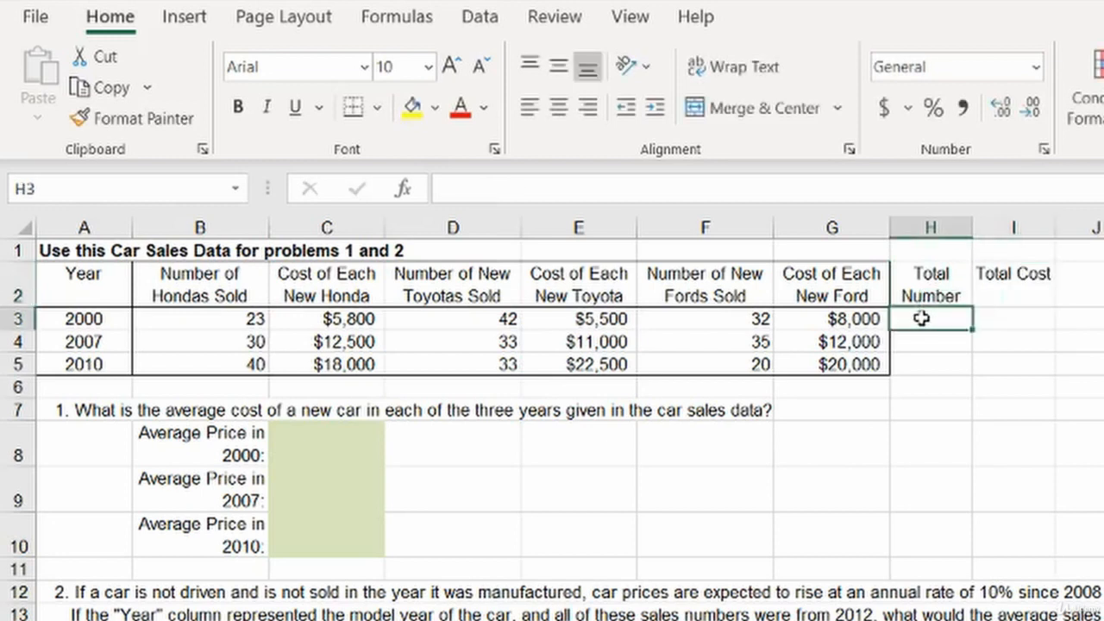
Enter the formula =B3+D3+F3 in H3 to total the Hondas, Toyotas and Fords sold in 2000.
type("=")
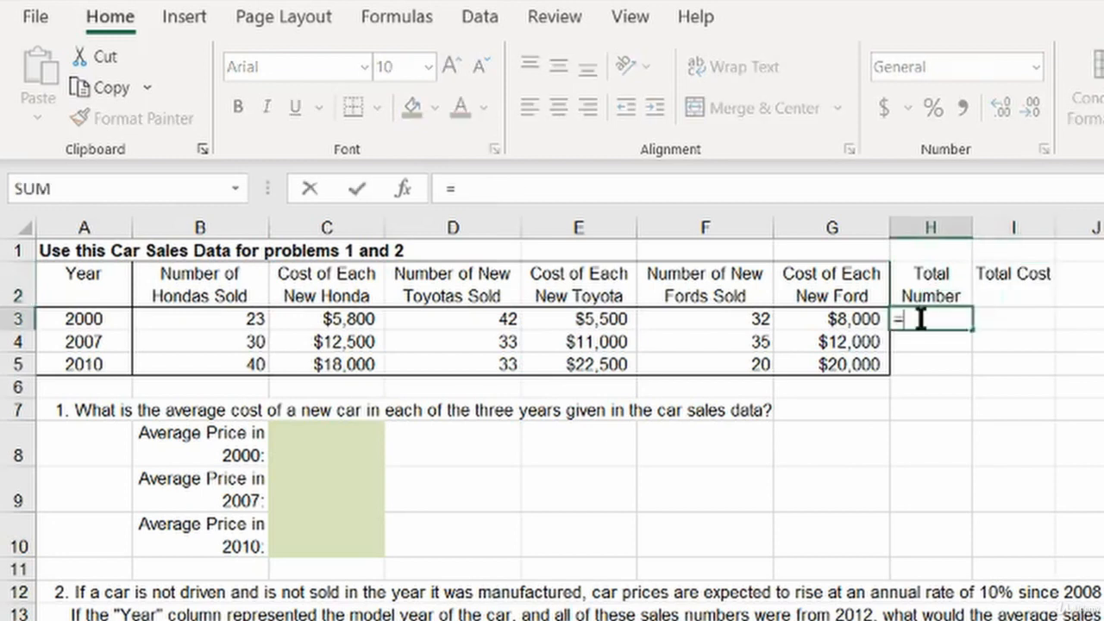
type("+")
key("BackSpace")
left_click(233, 316)
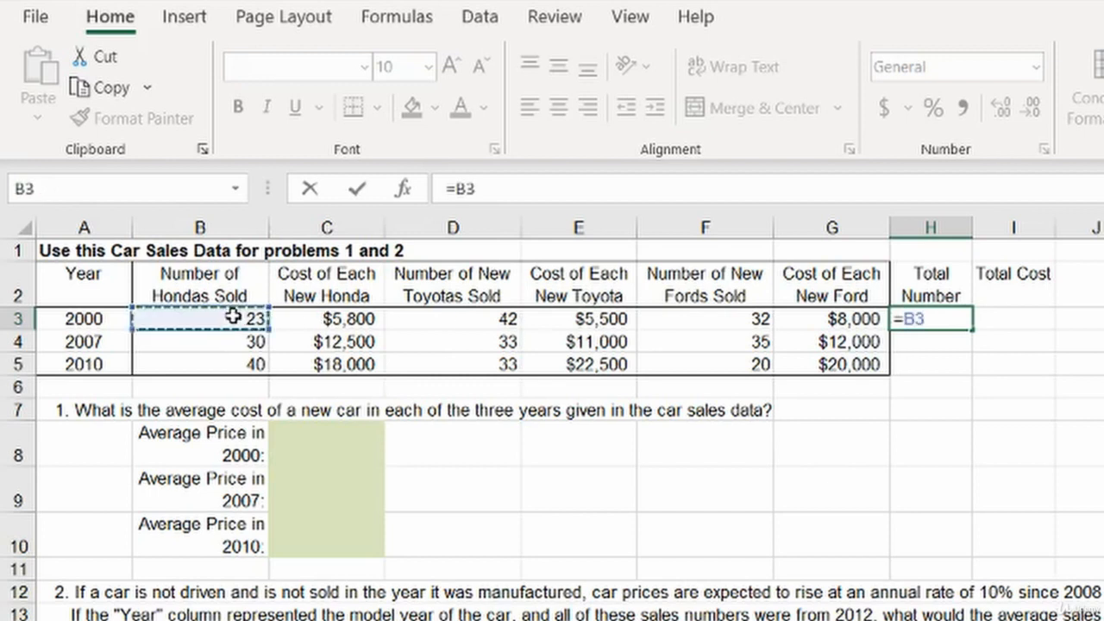
type("+")
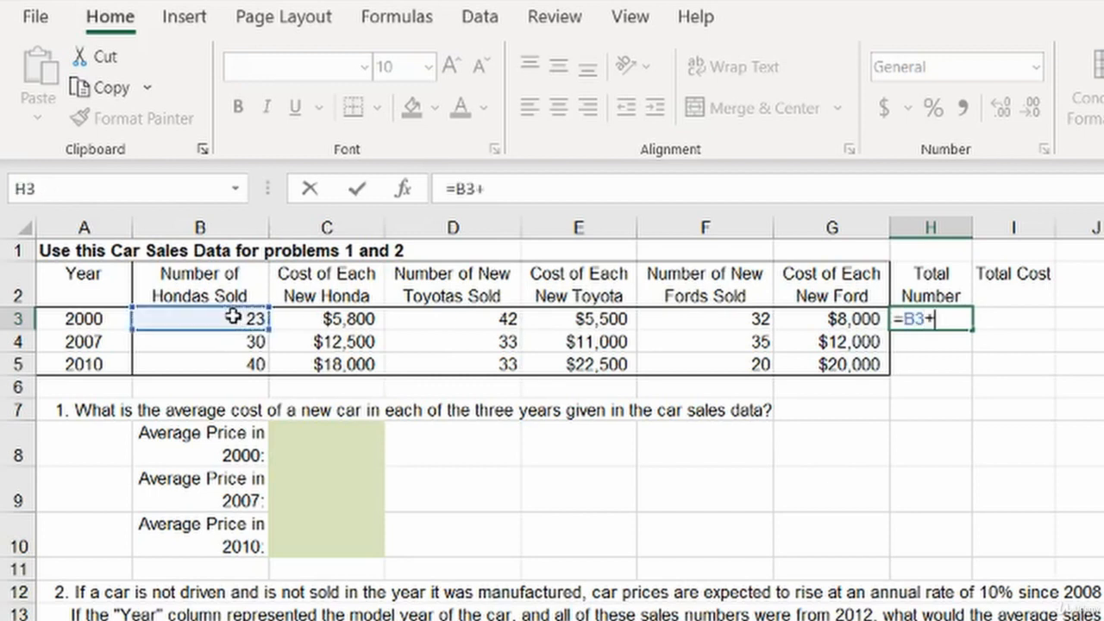
left_click(496, 326)
type("+")
left_click(734, 319)
key("Return")
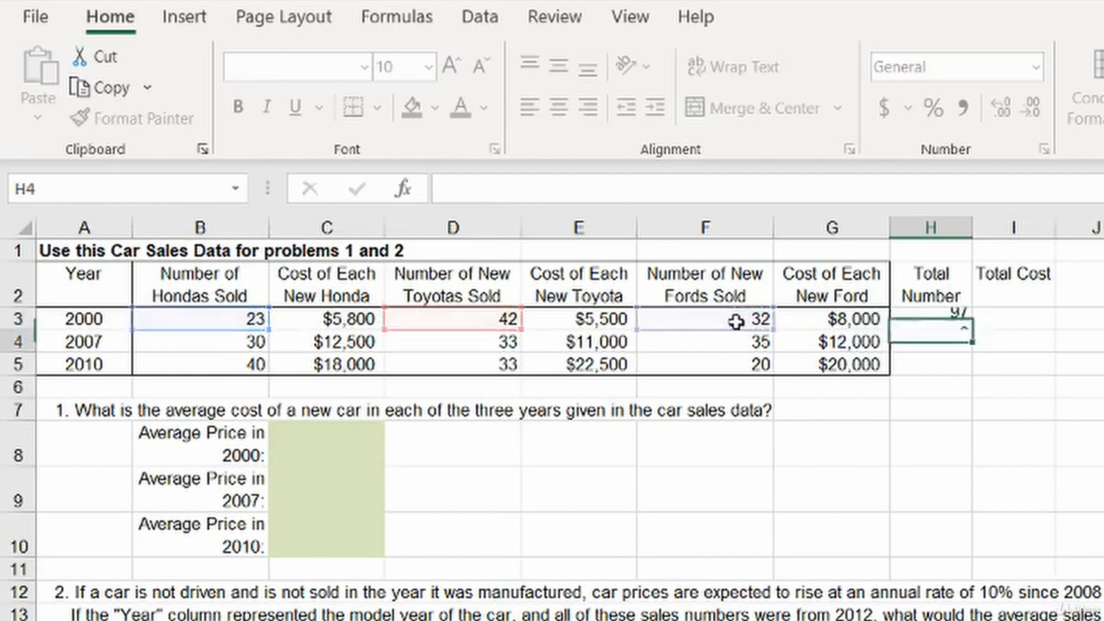
Copy the Total Number formula from H3 into I3 so it reads =C3+E3+G3.
left_click(923, 318)
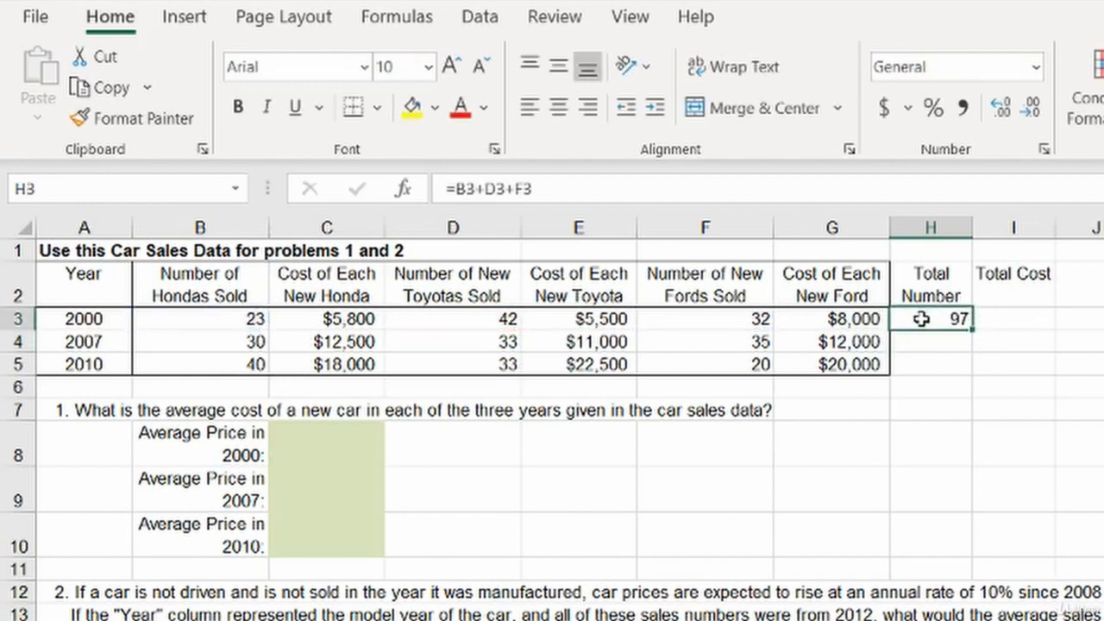
left_click(1049, 318)
left_click(957, 317)
double_click(957, 317)
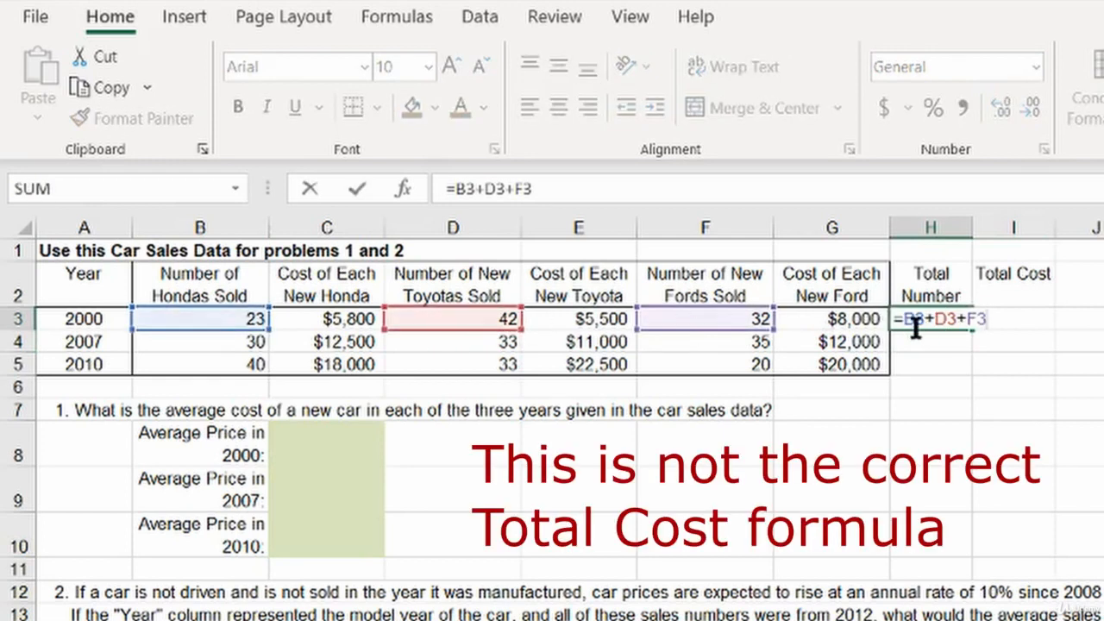
left_click_drag(898, 315, 1044, 313)
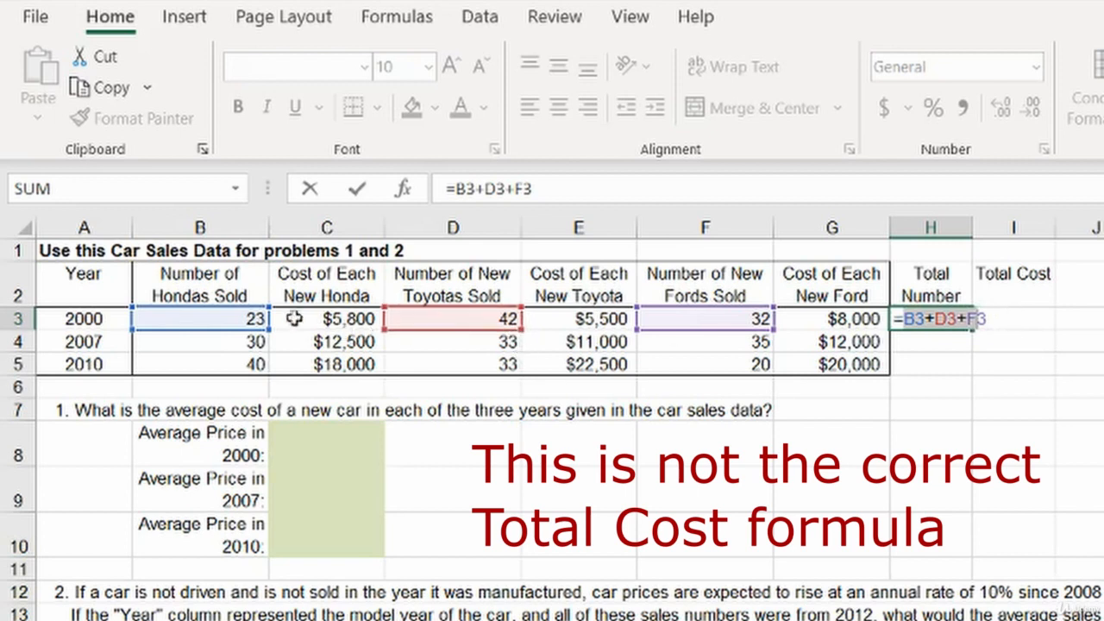
key("Escape")
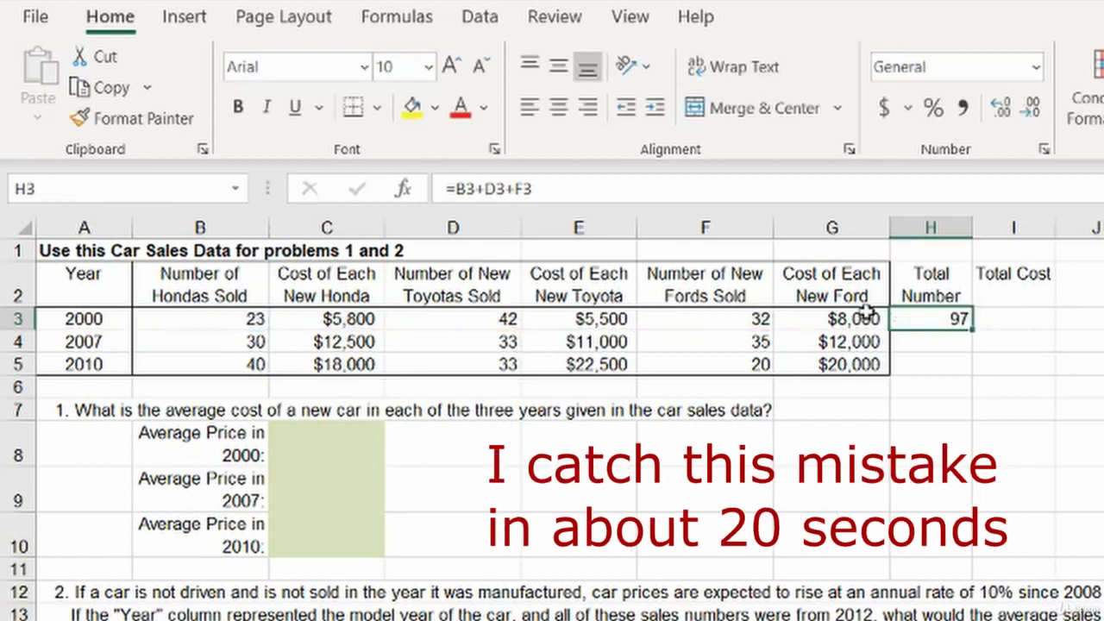
key("ctrl+c")
key("Right")
key("Return")
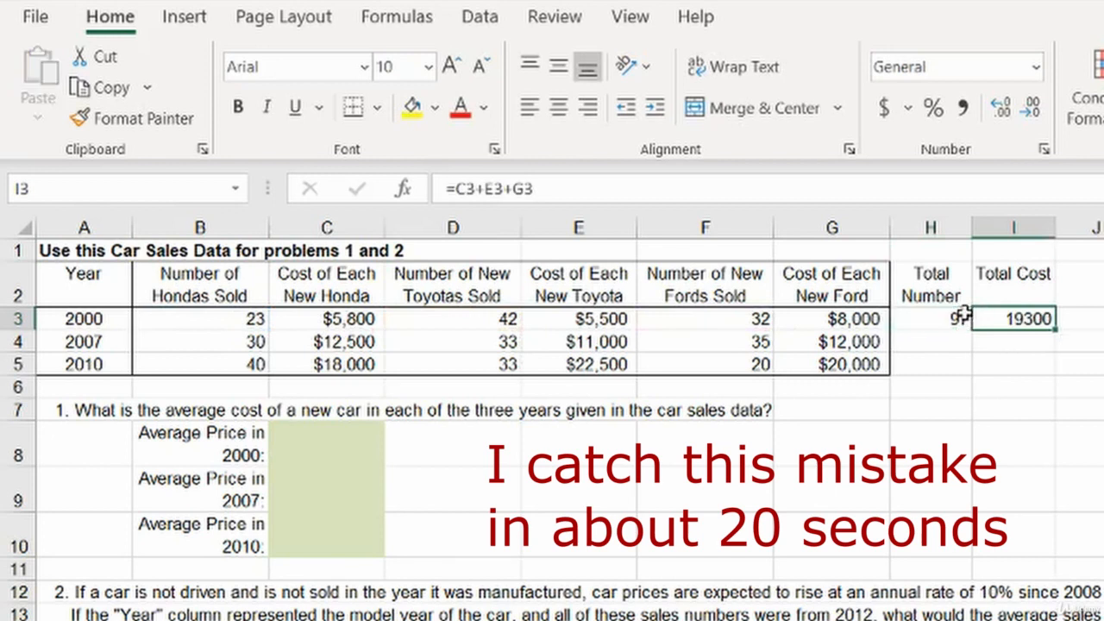
Check which cells the formulas in H3 and I3 reference against the Total Number and Total Cost headings.
double_click(977, 319)
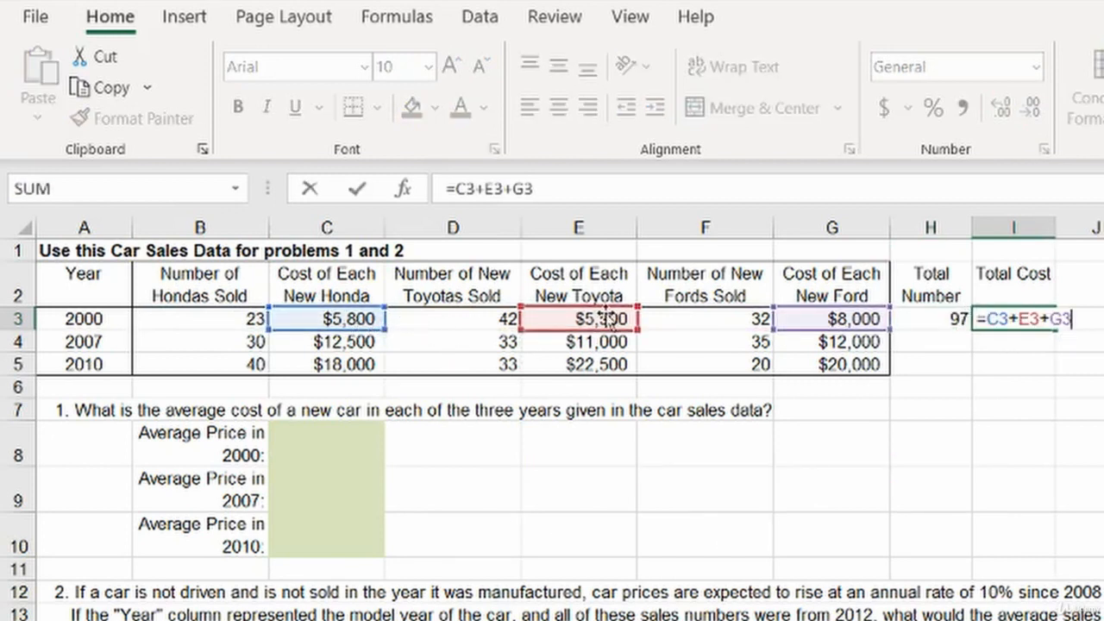
key("Escape")
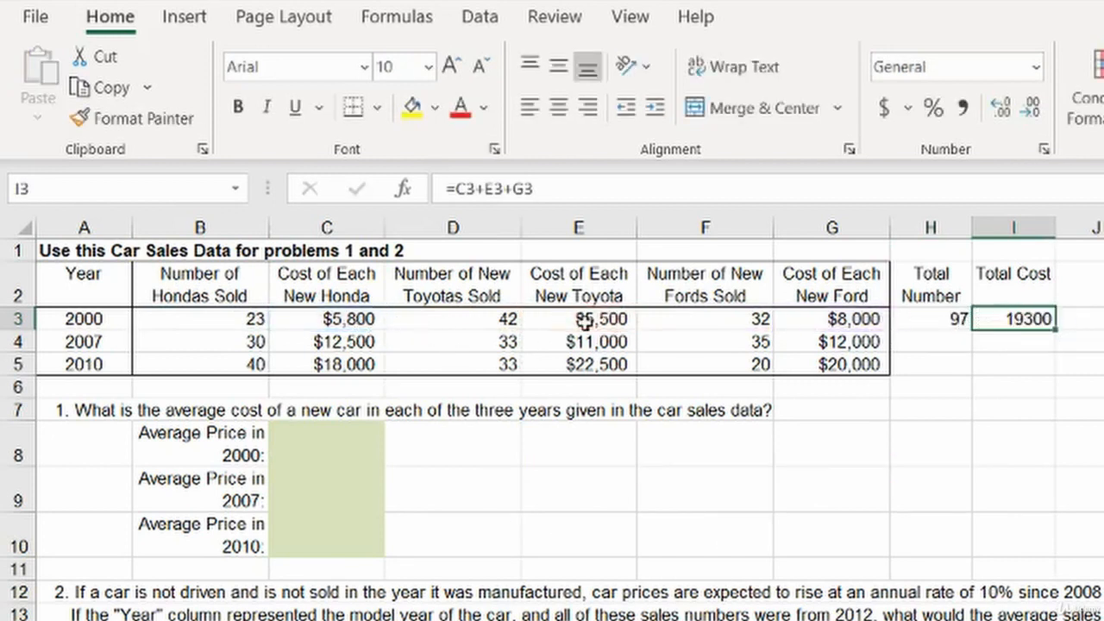
key("F2")
key("Escape")
double_click(927, 320)
key("Escape")
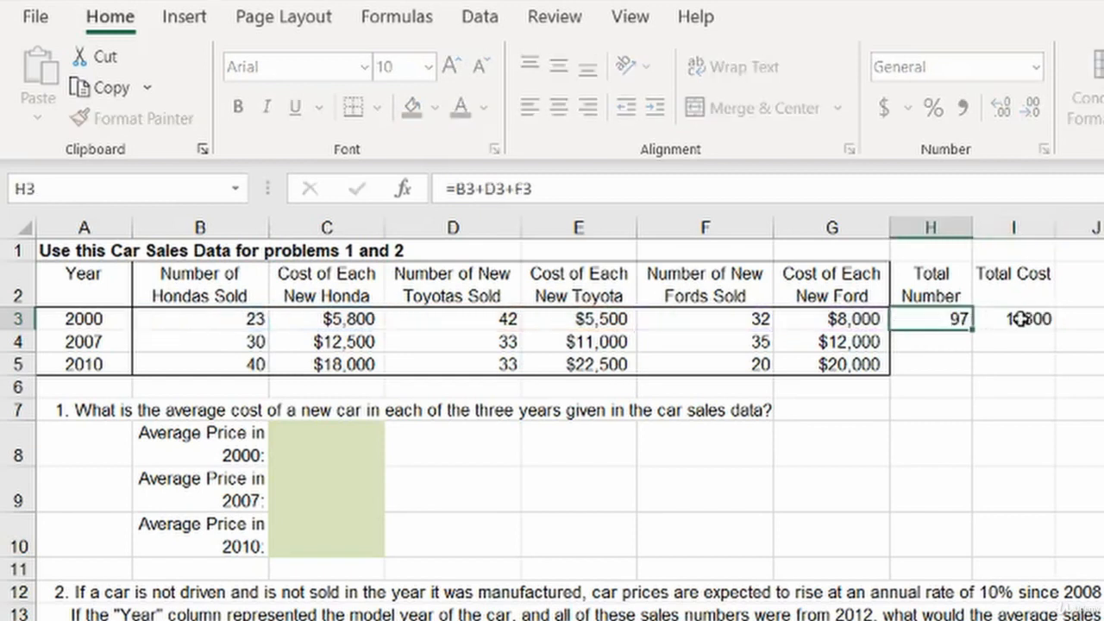
left_click(1017, 320)
left_click(935, 297)
left_click(986, 290)
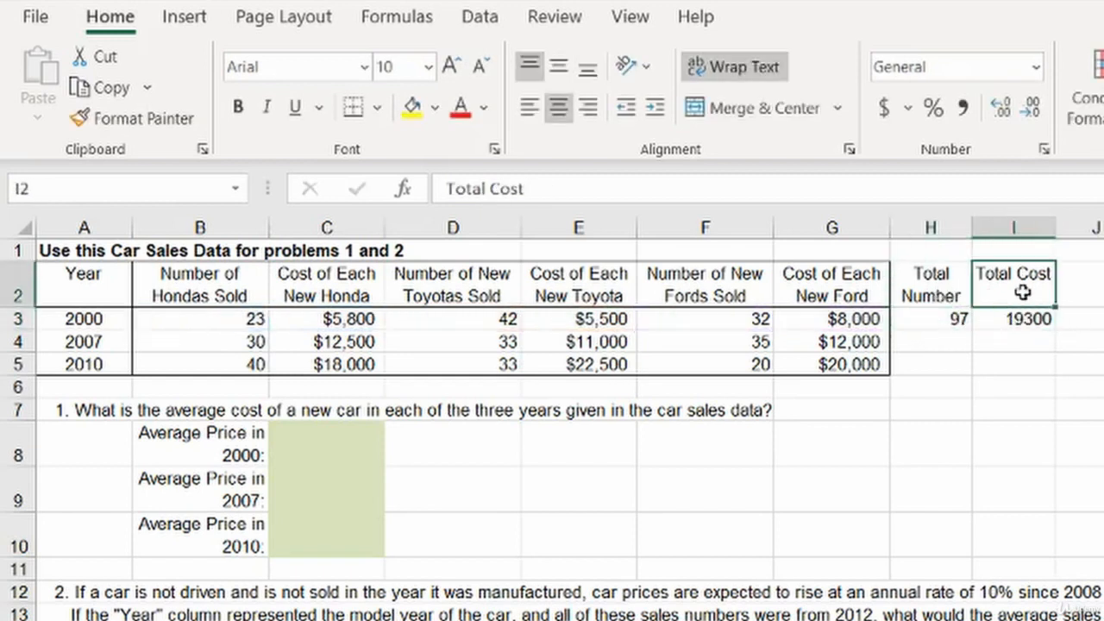
left_click(932, 293)
left_click(939, 320)
left_click(1020, 321)
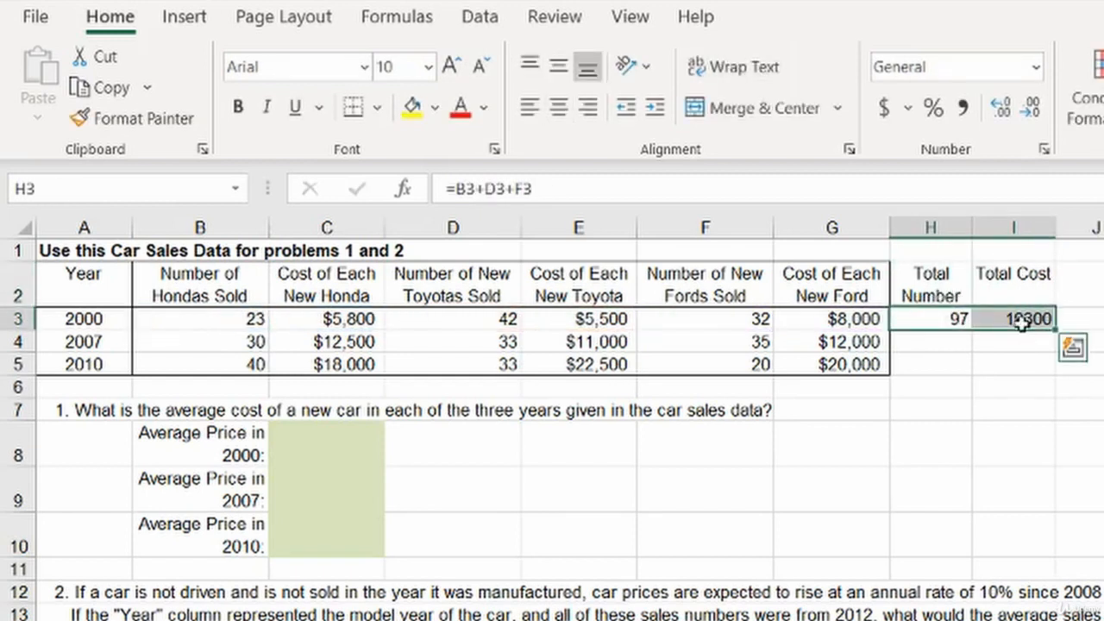
left_click(919, 320)
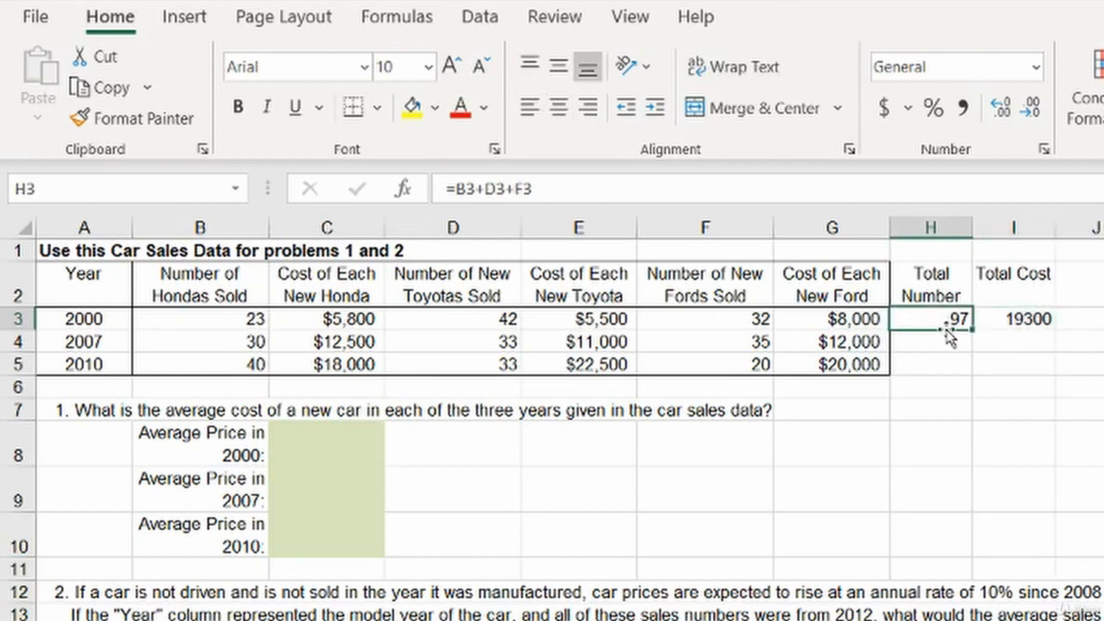
double_click(942, 326)
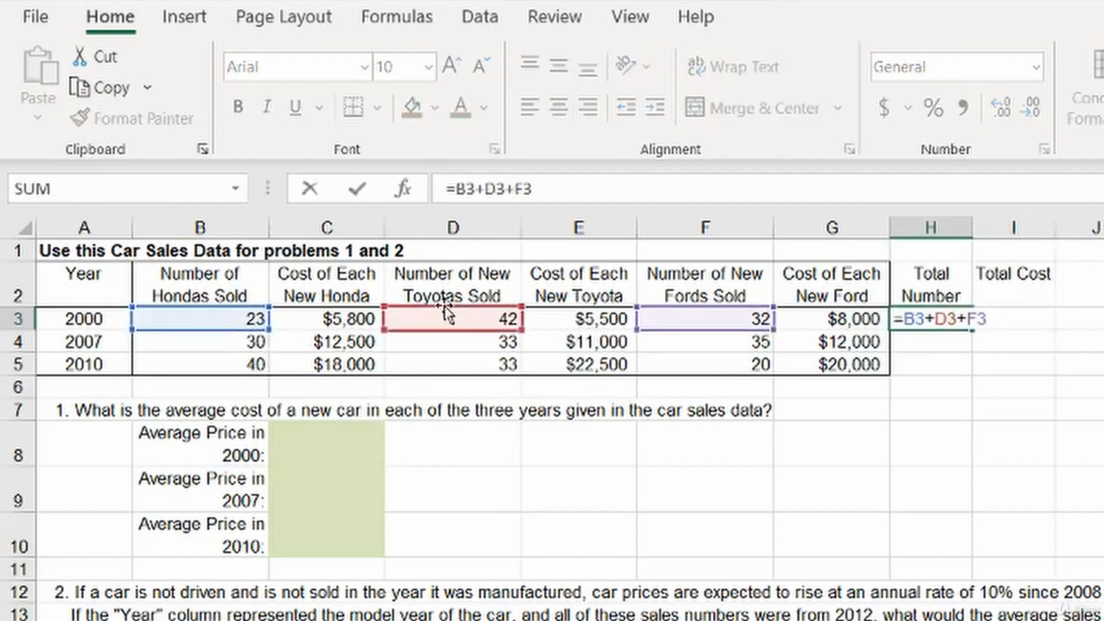
key("Escape")
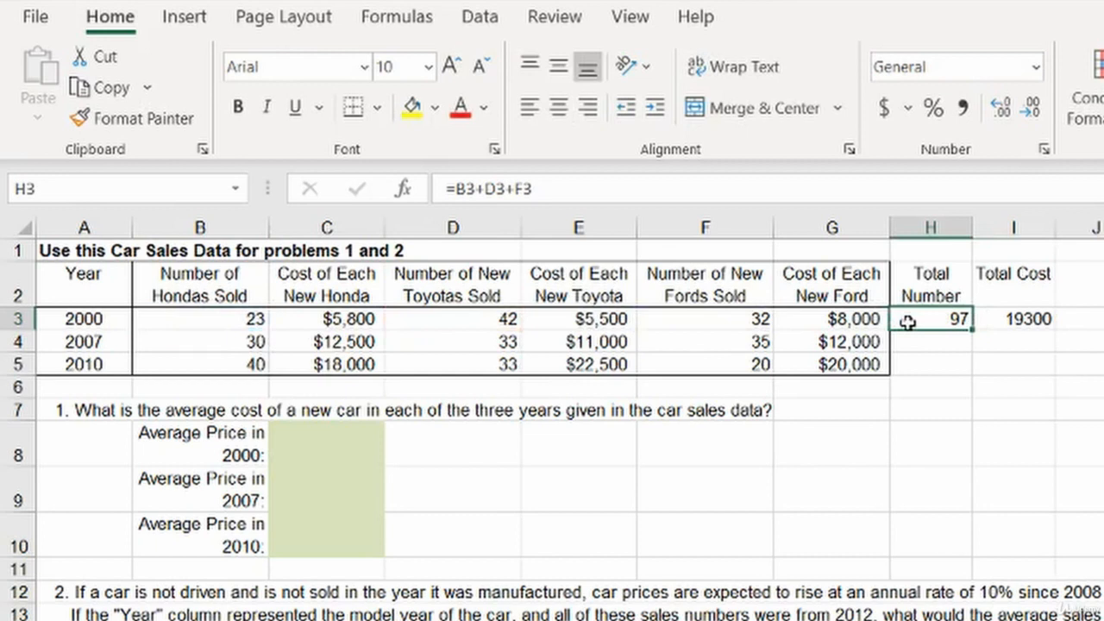
Fill the Total Number formula from H3 down to H4 and H5, checking the row references in each copy.
key("shift+Down")
key("ctrl+d")
key("Down")
key("F2")
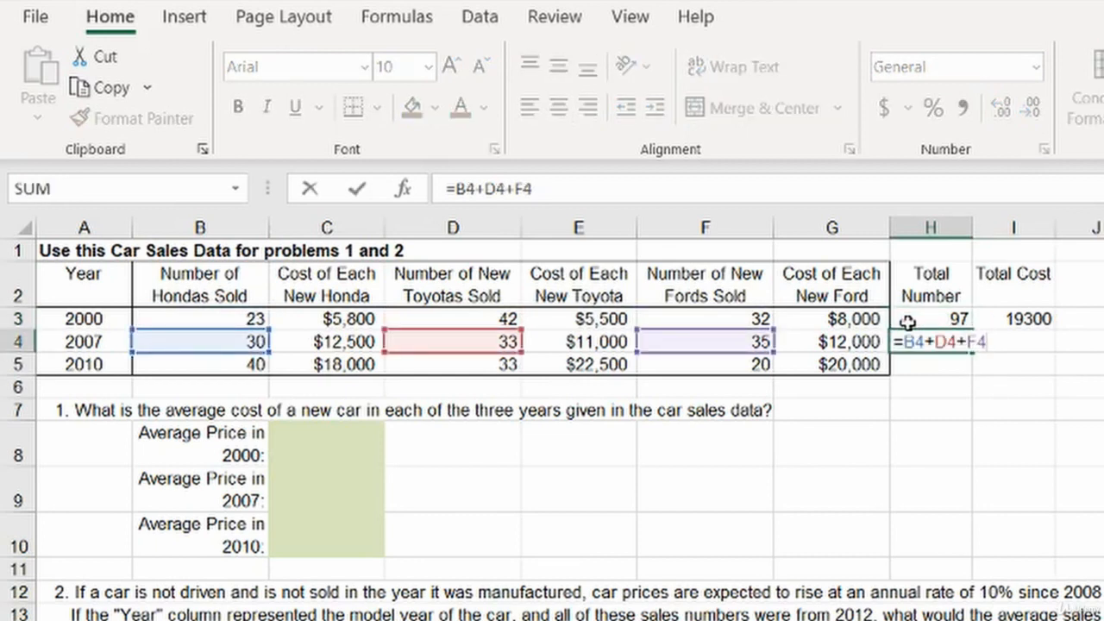
key("Escape")
key("shift+Down")
key("ctrl+d")
key("Down")
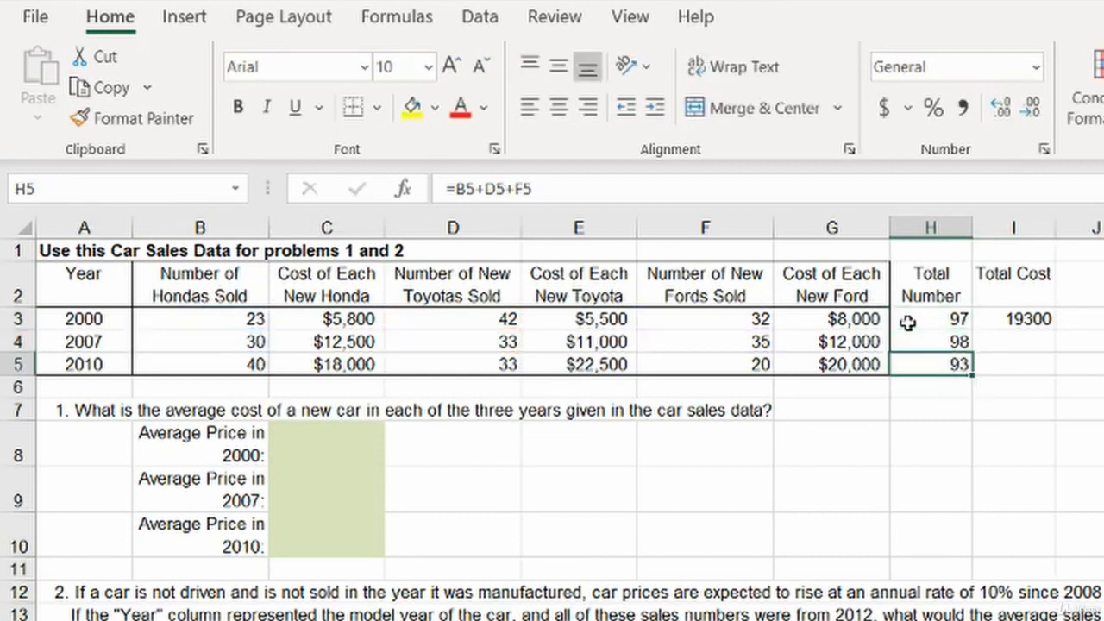
key("F2")
key("Escape")
key("F2")
Fill the Total Cost formula from I3 down through I5.
key("Up")
key("Right")
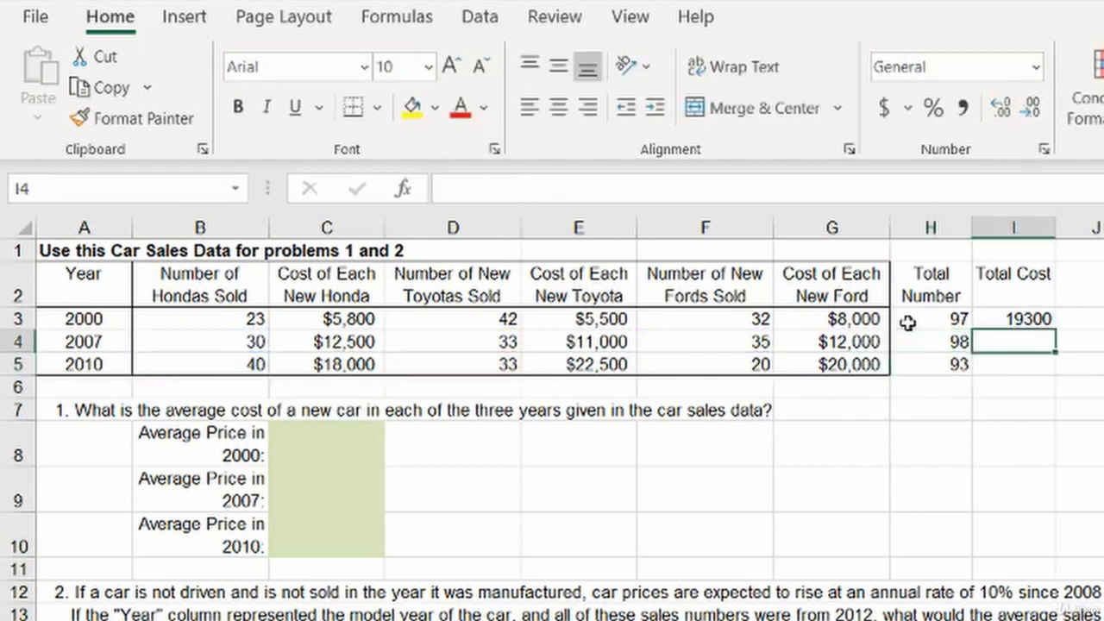
key("Up")
key("shift+Down")
key("shift+Down")
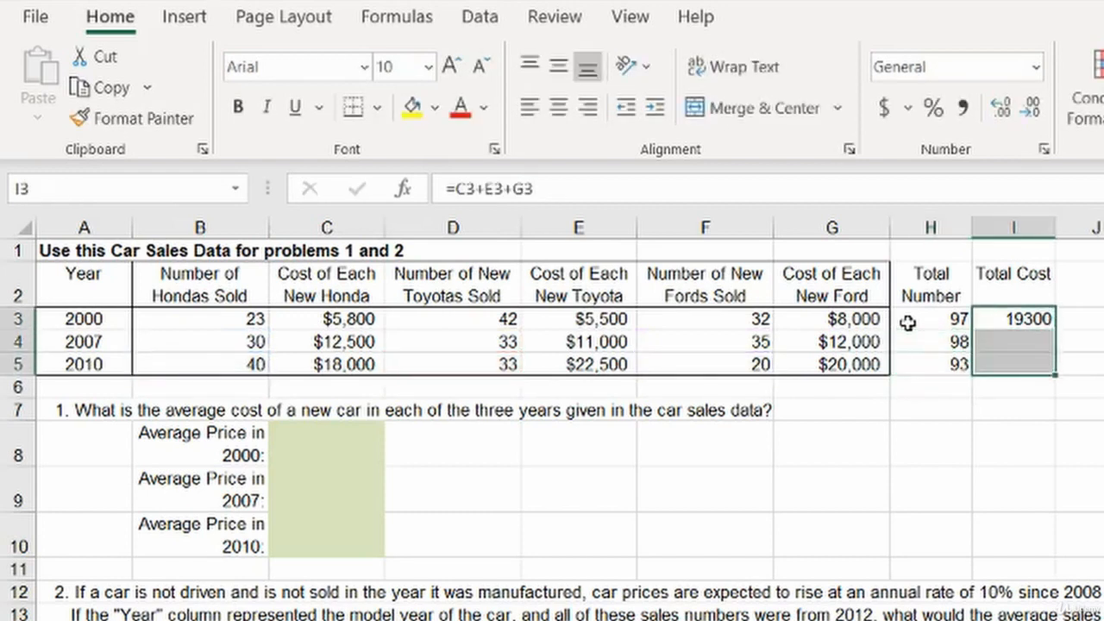
key("ctrl+d")
key("ctrl+Down")
Check the cell references of the Total Cost formulas in I5, I4 and I3.
key("F2")
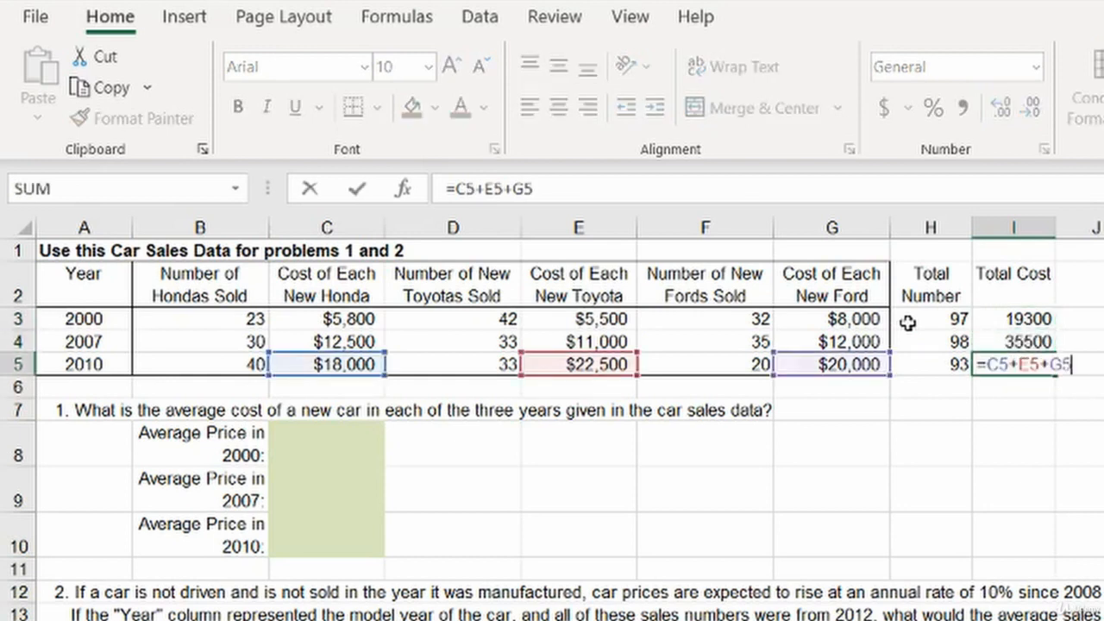
key("Escape")
key("Up")
key("F2")
key("Escape")
key("Up")
key("F2")
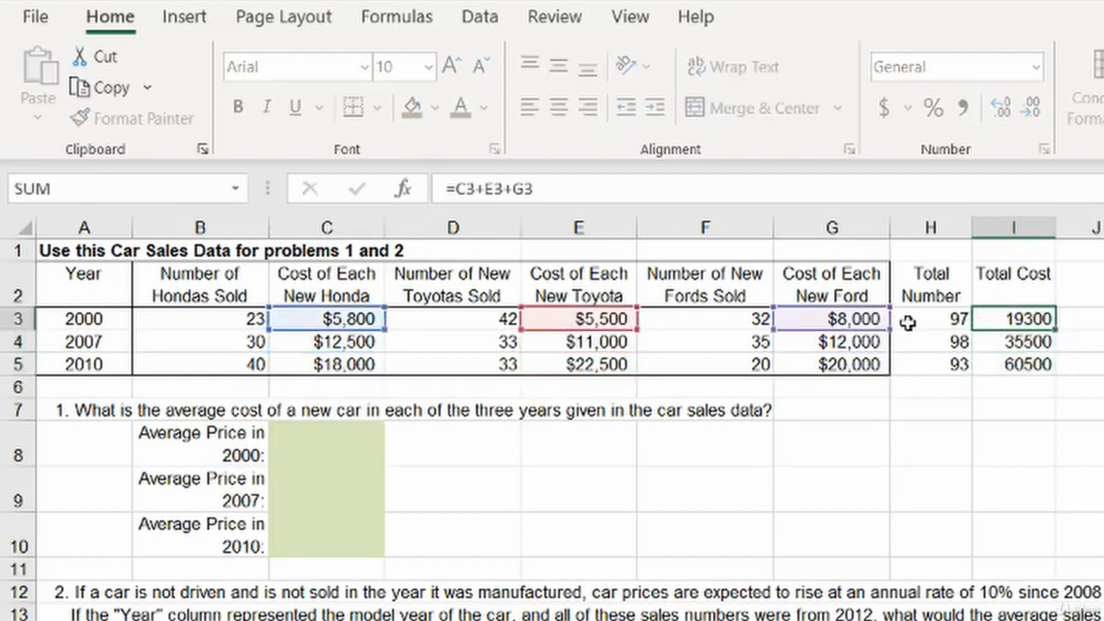
key("Escape")
Check the Total Cost formula in I3 against the column headings and the average price cell for 2000.
left_click(341, 462)
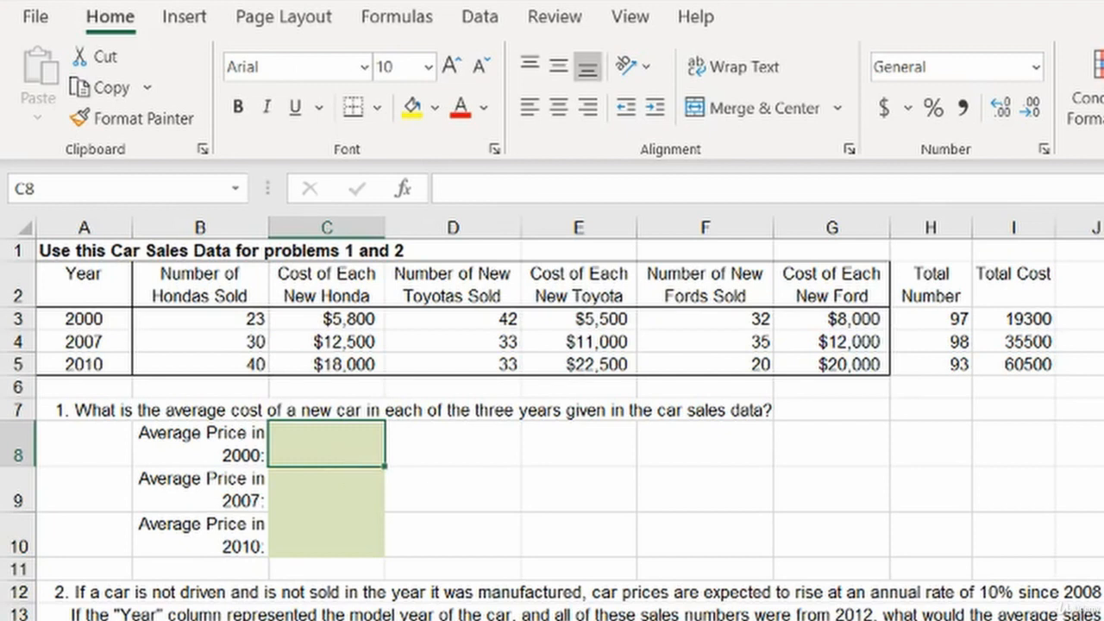
left_click(1042, 319)
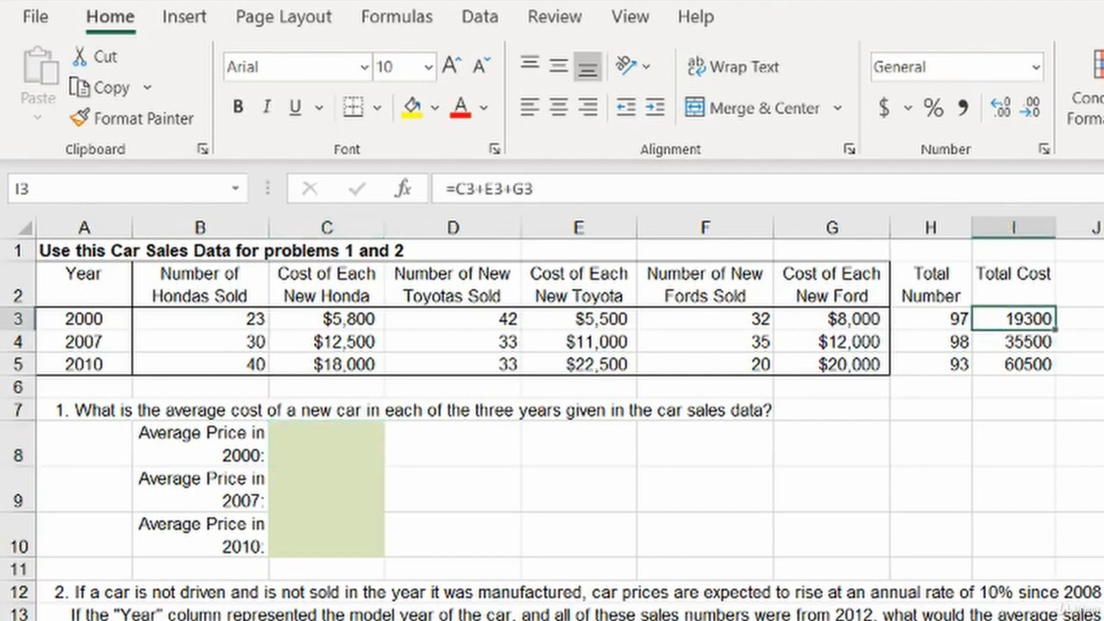
key("F2")
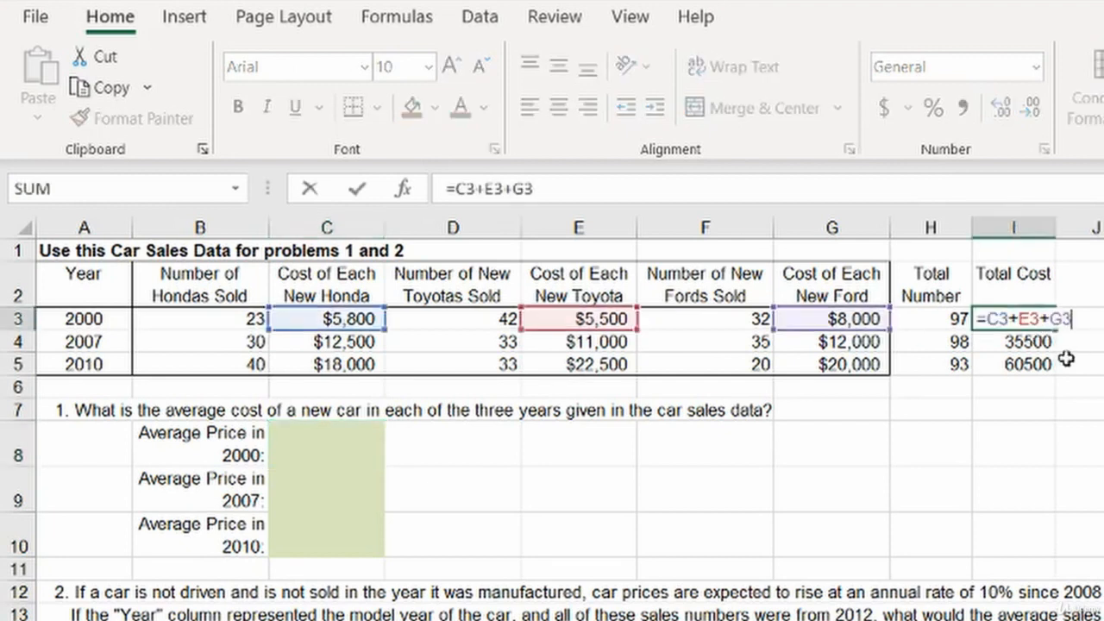
key("Escape")
key("F2")
key("Escape")
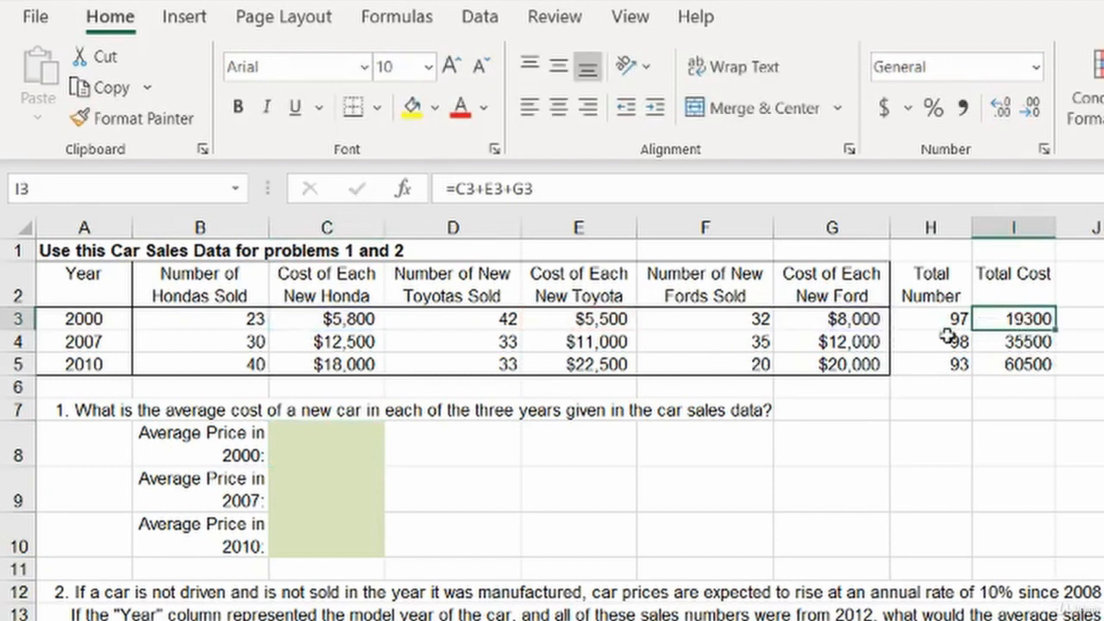
key("F2")
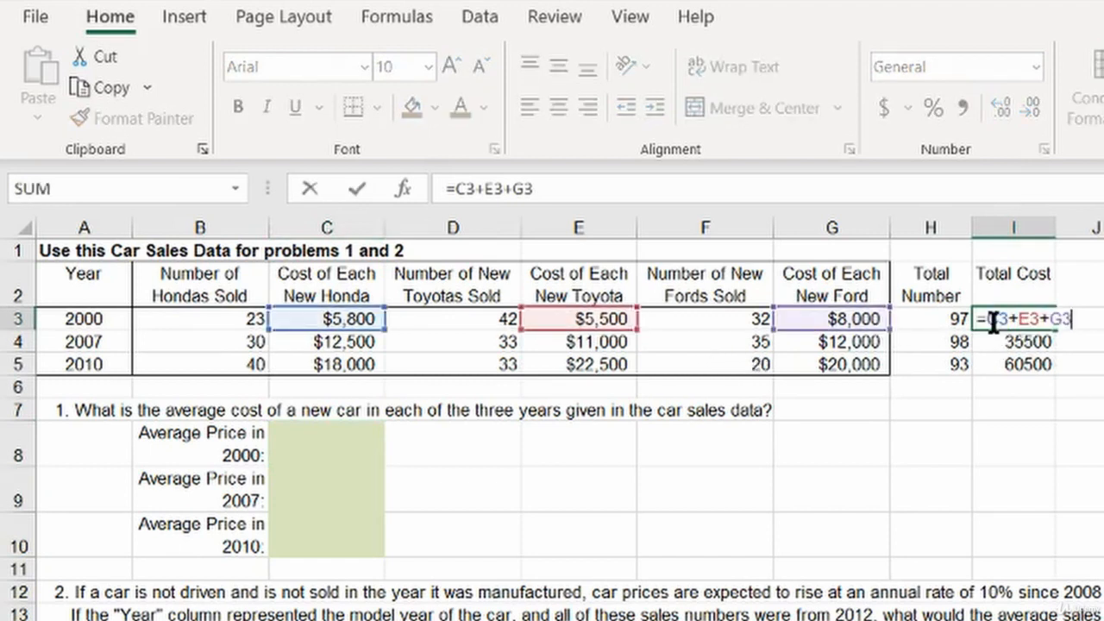
key("Escape")
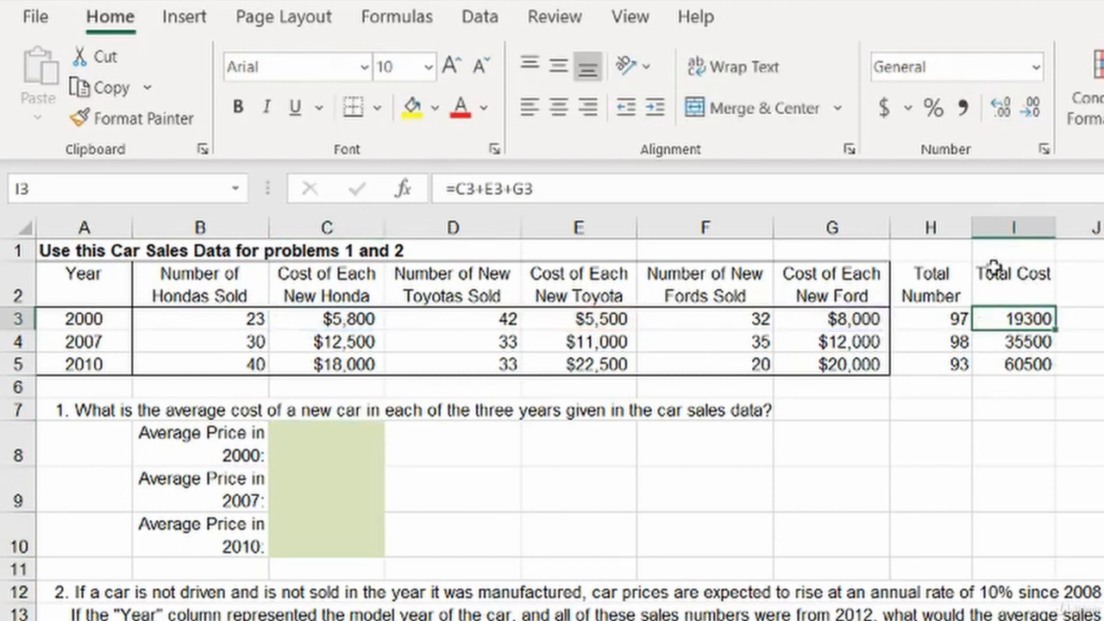
left_click(288, 437)
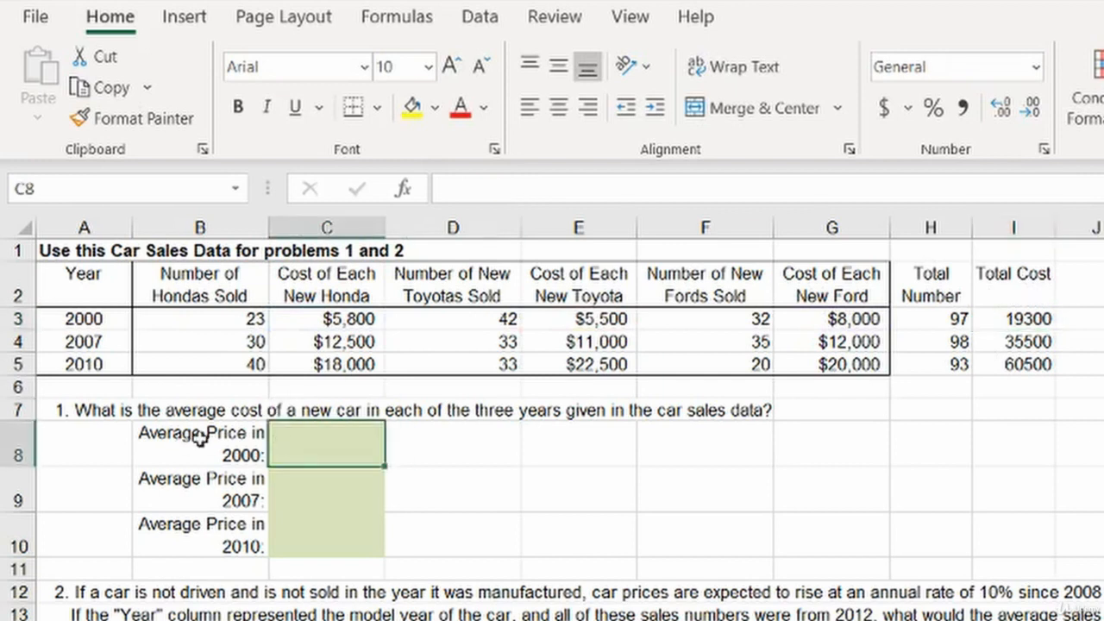
left_click(1040, 296)
left_click(919, 287)
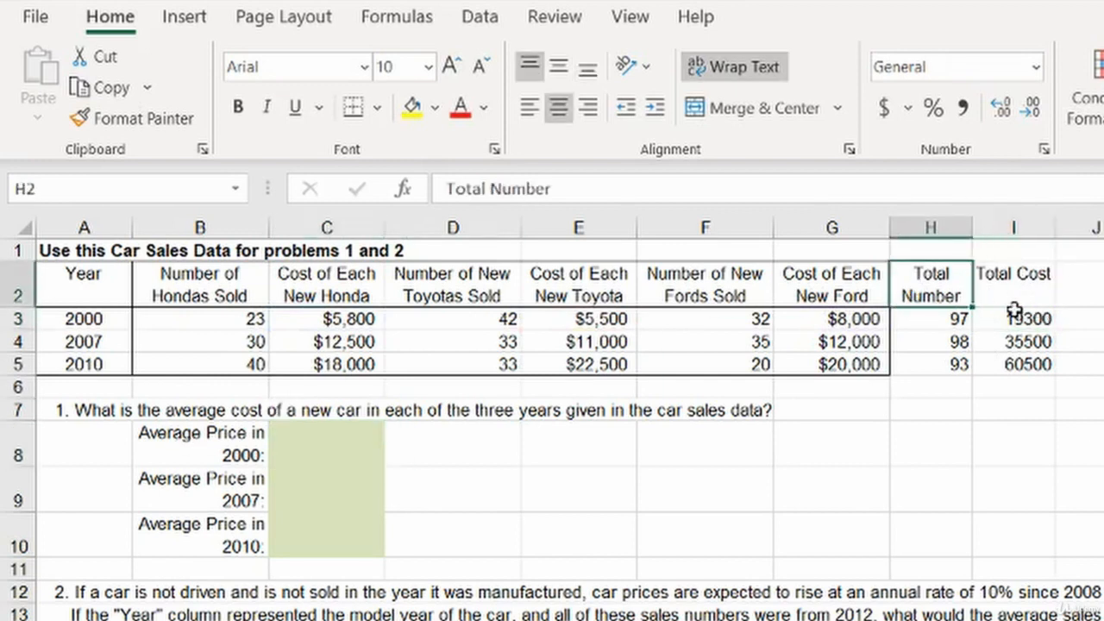
Edit the Total Cost formula in I3 so the Honda cost is multiplied by the number sold, as C3*B3.
left_click(1015, 312)
key("F2")
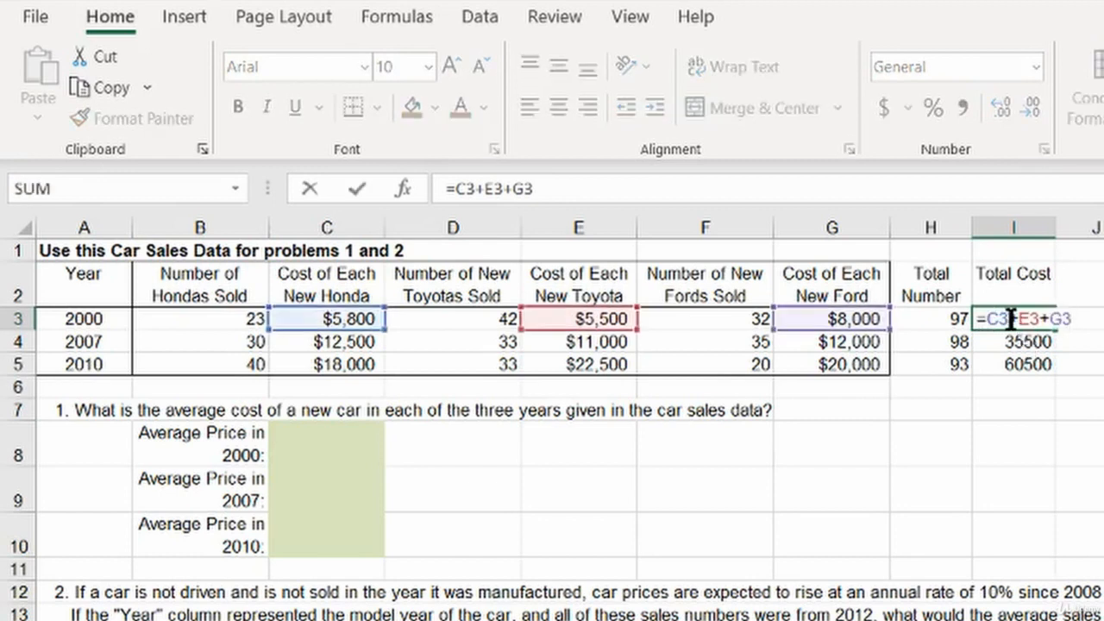
type("8")
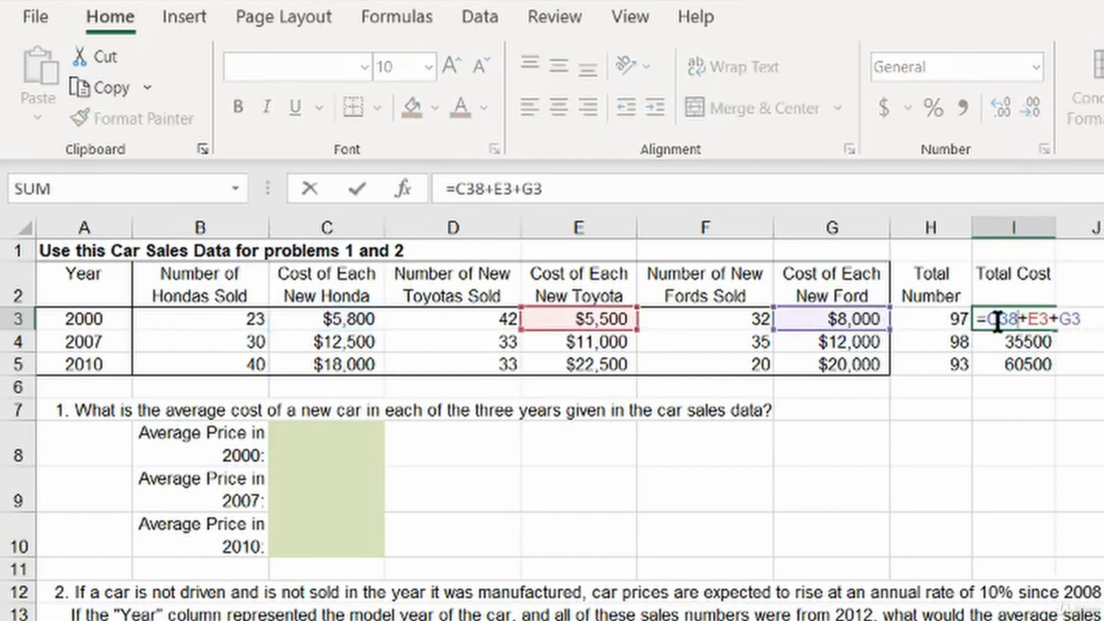
key("BackSpace")
type("*")
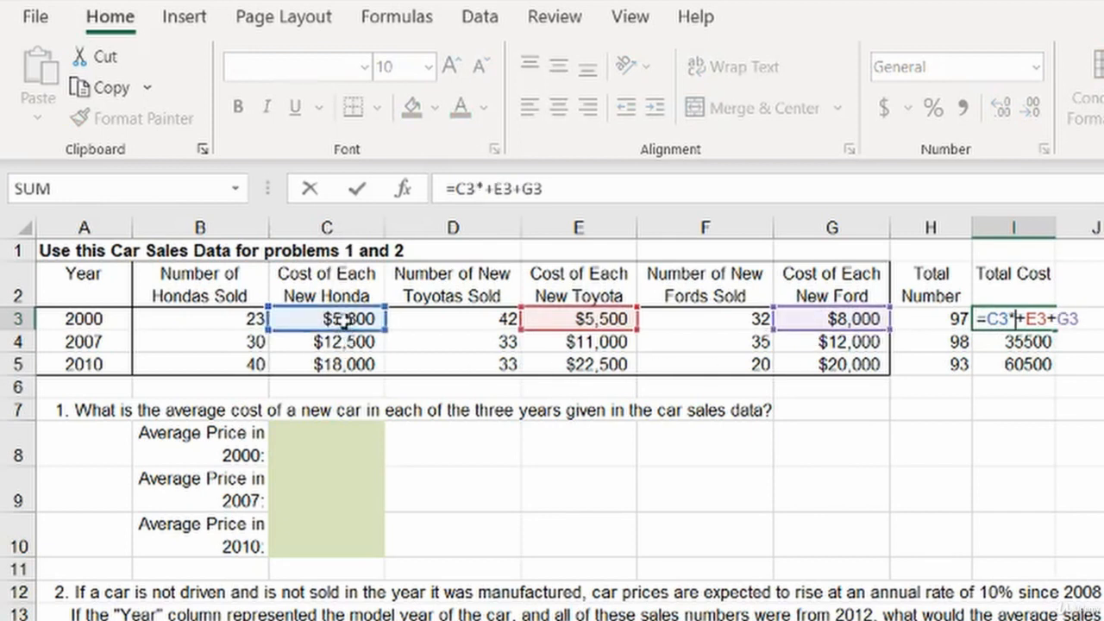
left_click(210, 318)
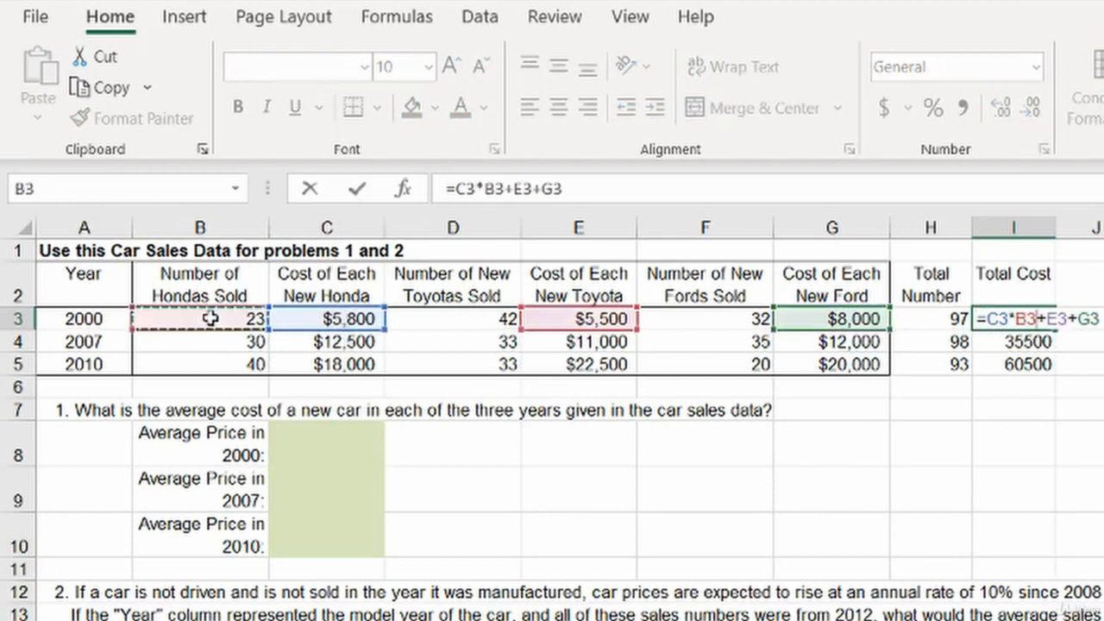
Multiply the Toyota and Ford costs by their numbers sold, completing I3 as =C3*B3+E3*D3+G3*F3.
left_click(1069, 318)
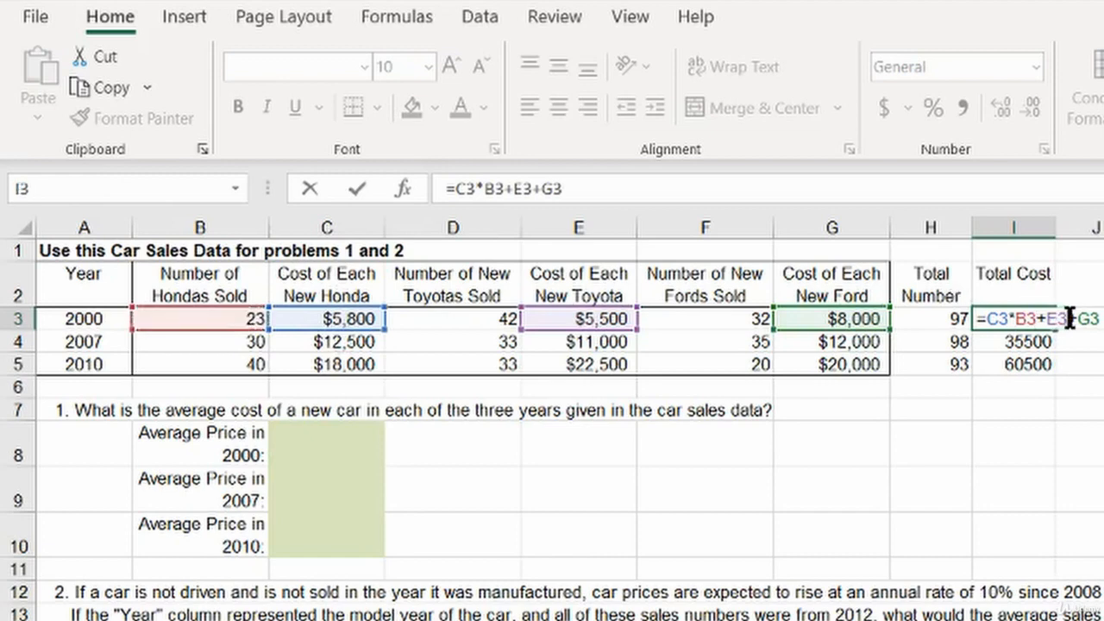
type("*")
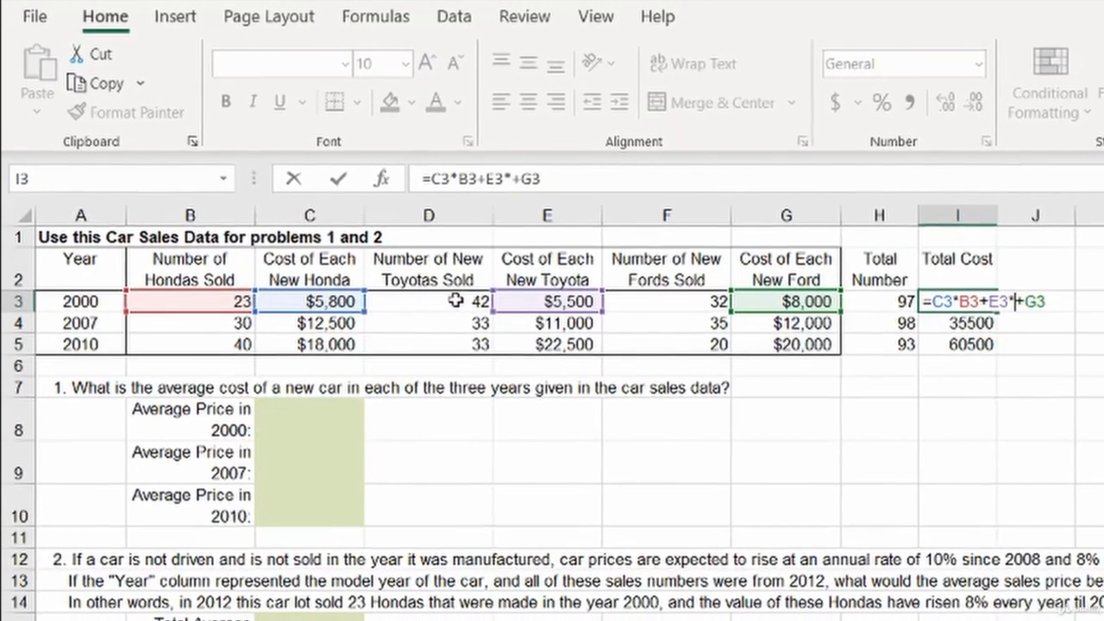
left_click(448, 318)
left_click(1008, 282)
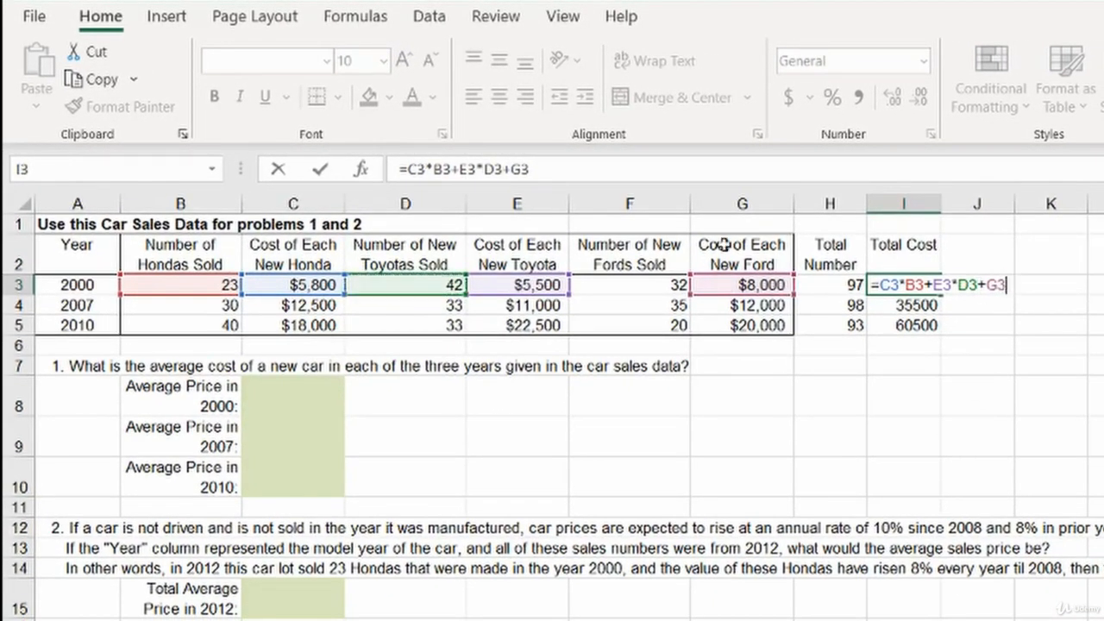
type("*")
left_click(627, 287)
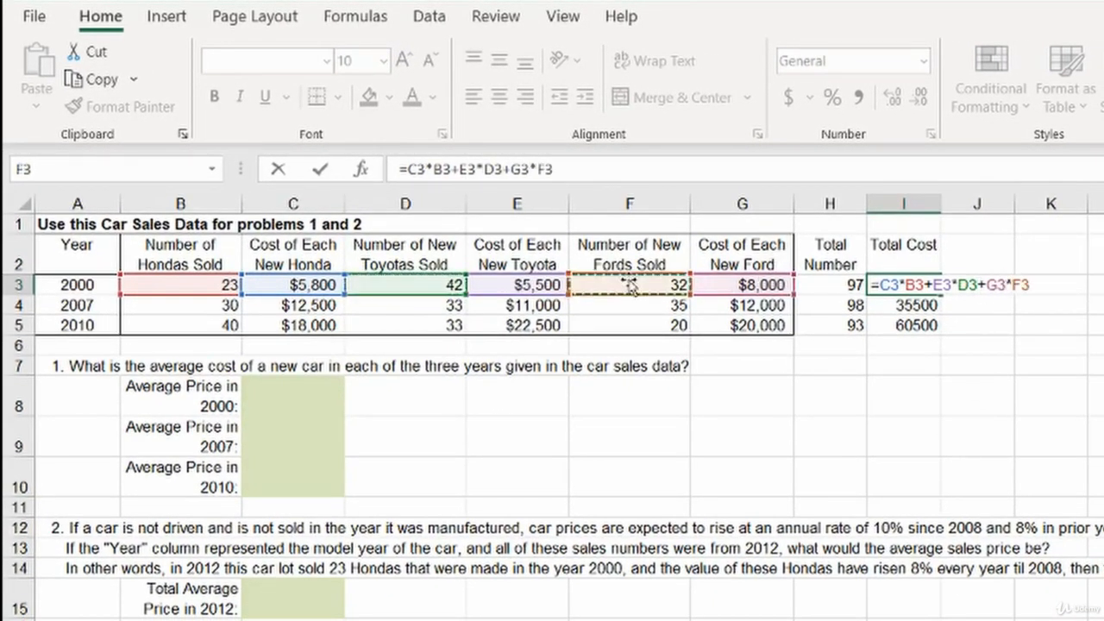
key("Return")
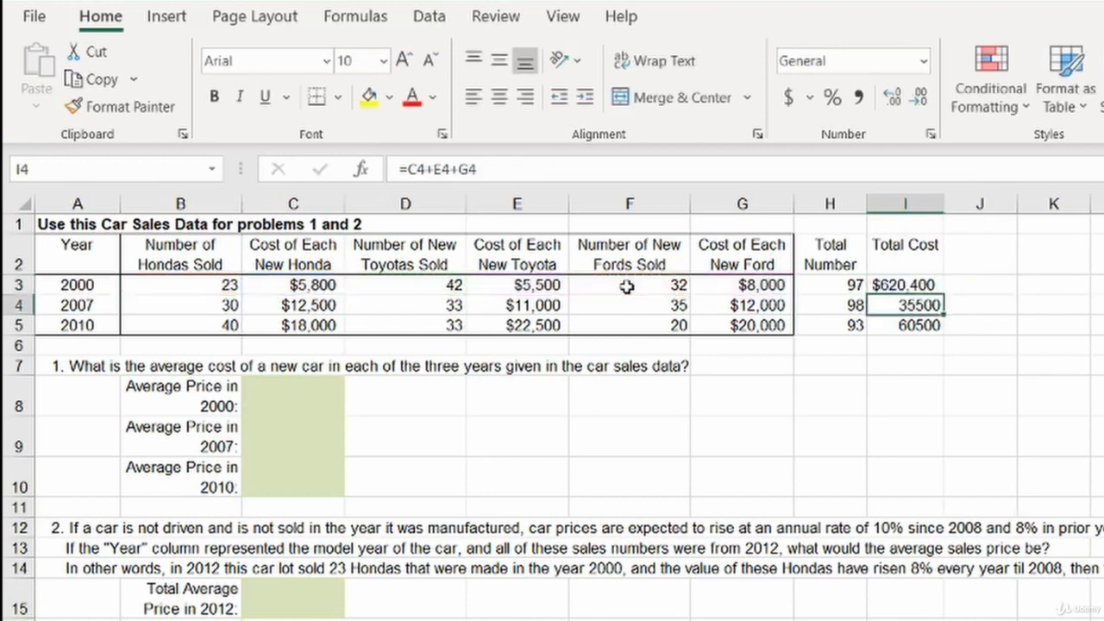
Fill the corrected Total Cost formula from I3 down through I5.
key("Up")
key("shift+Down")
key("shift+Down")
key("ctrl+d")
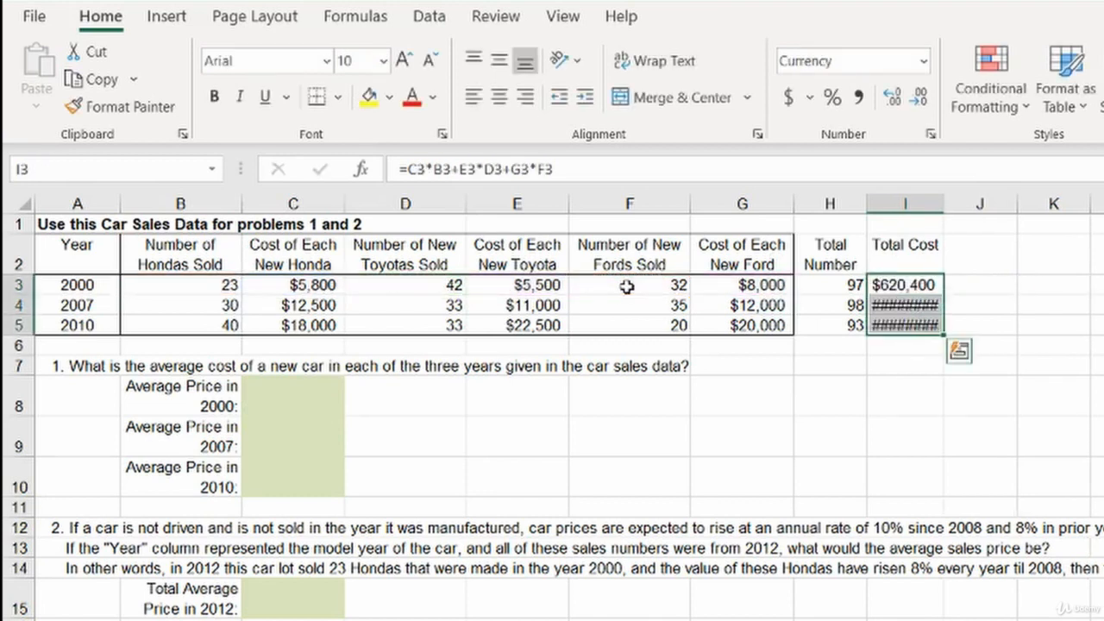
Autofit the width of column I to the Total Cost amounts.
key("alt+h")
key("o")
key("i")
key("Down")
key("Down")
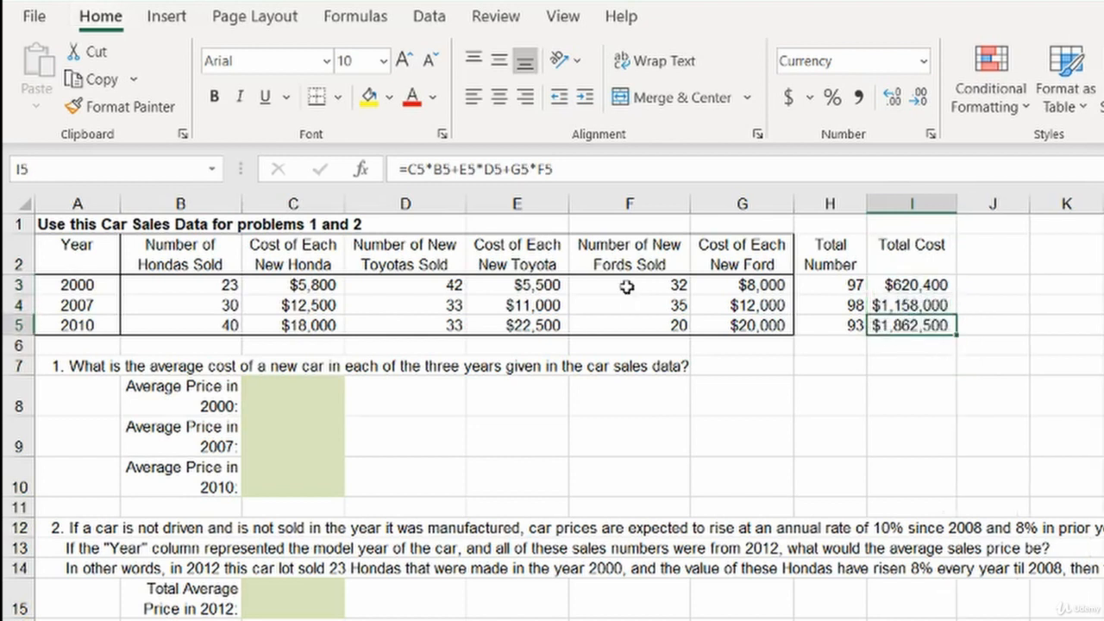
key("Down")
Review the Total Cost amounts in I3:I5 against the years 2000, 2007 and 2010.
left_click(919, 283)
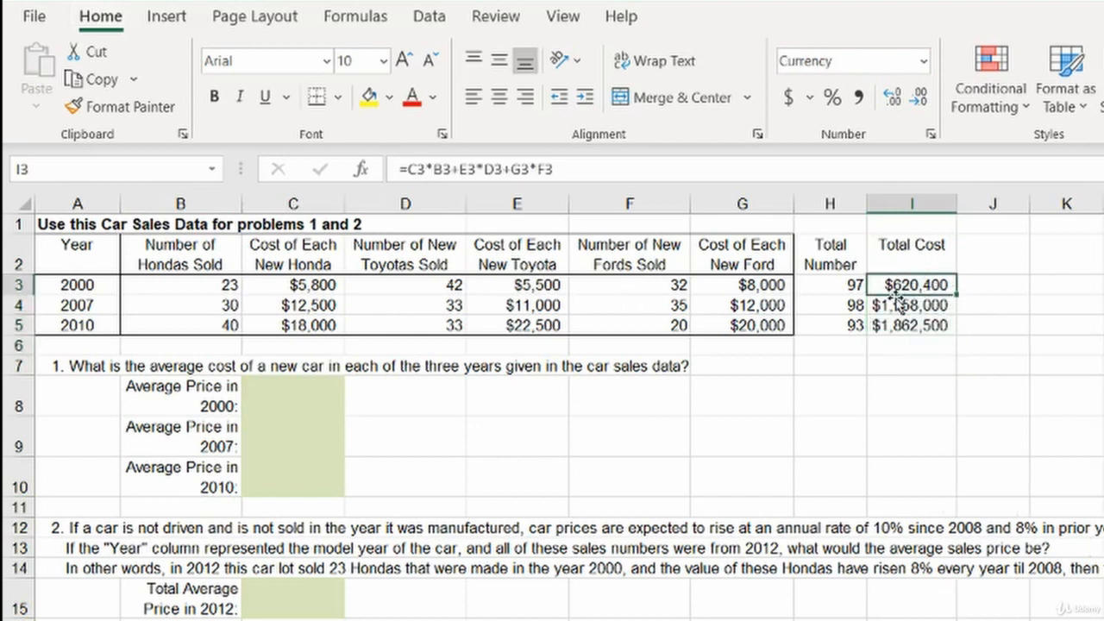
left_click(897, 303)
left_click(916, 287)
left_click(75, 305)
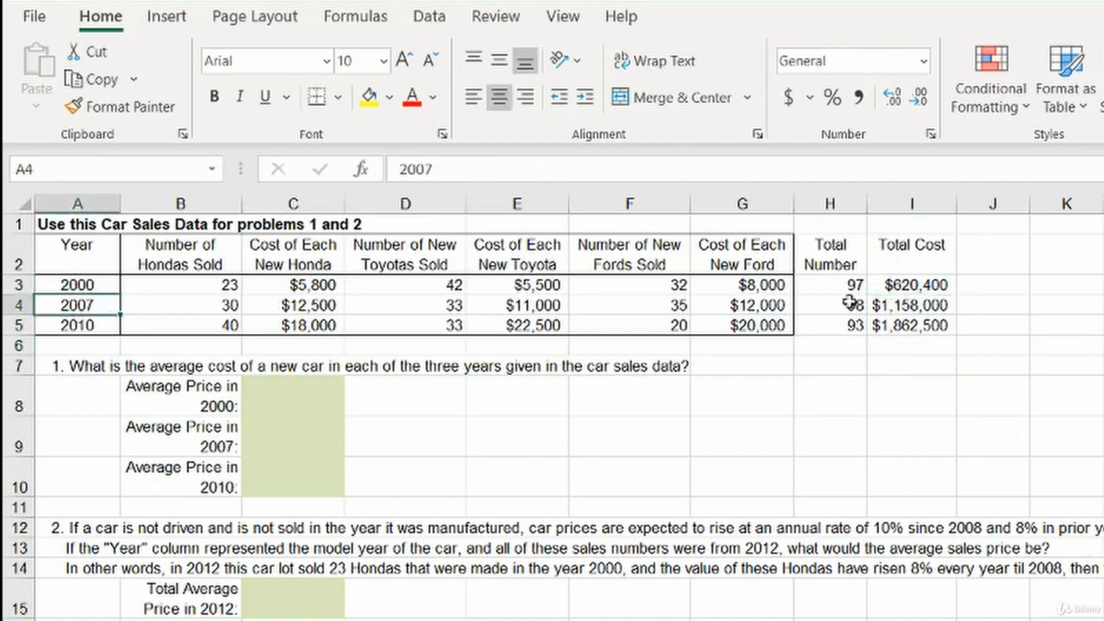
left_click(909, 311)
left_click(108, 326)
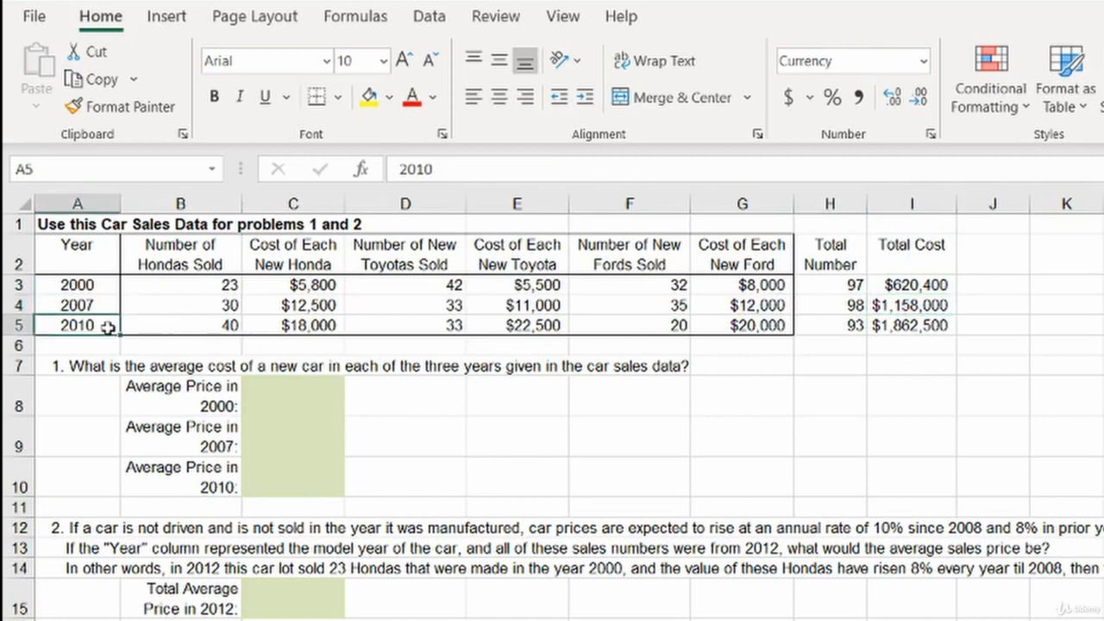
left_click(918, 327)
Calculate the average price in 2000 in C8 by dividing Total Cost by Total Number with =I3/H3.
left_click(264, 389)
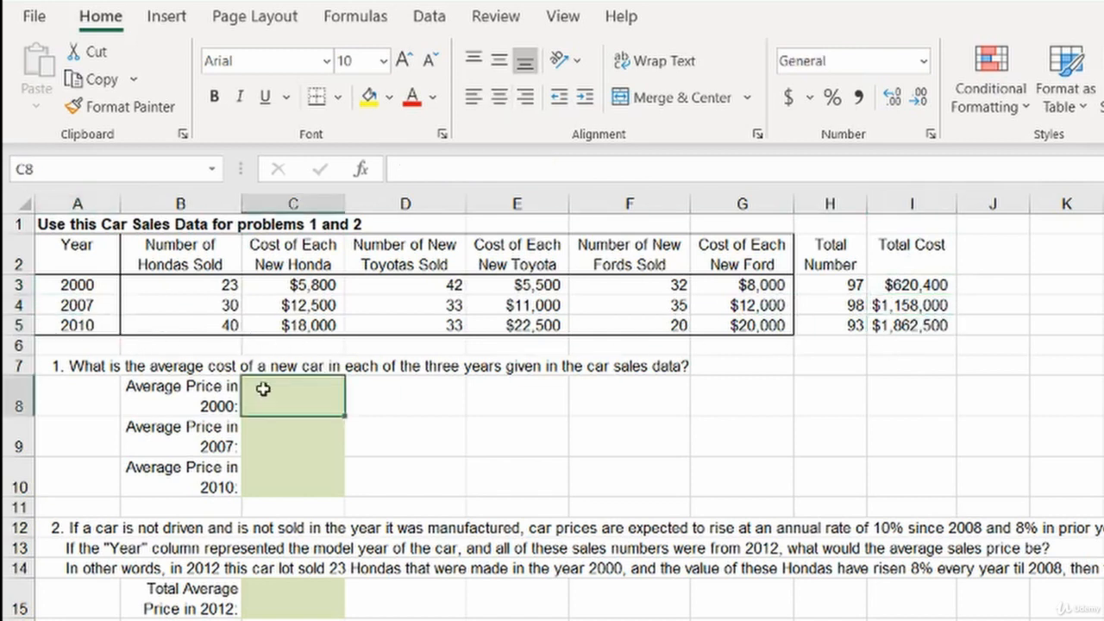
type("=")
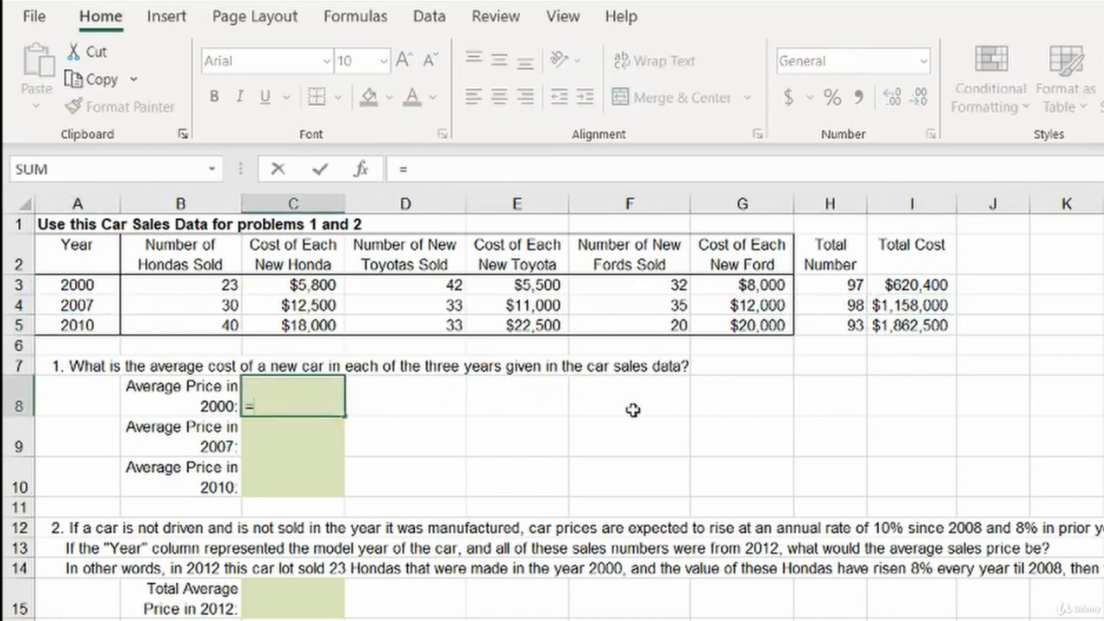
left_click(927, 285)
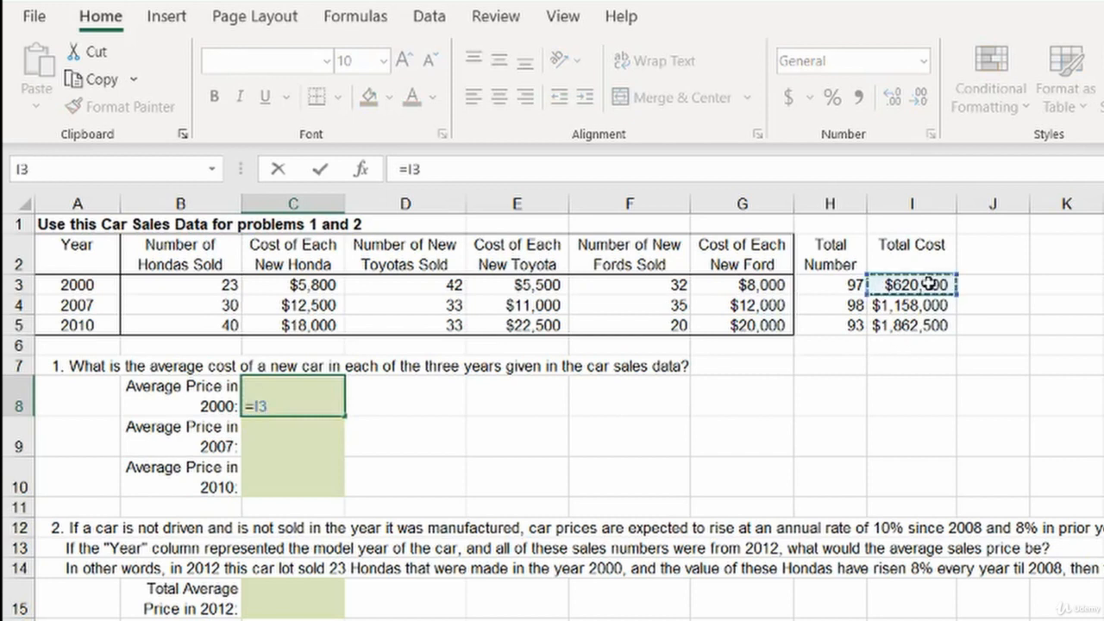
type("/")
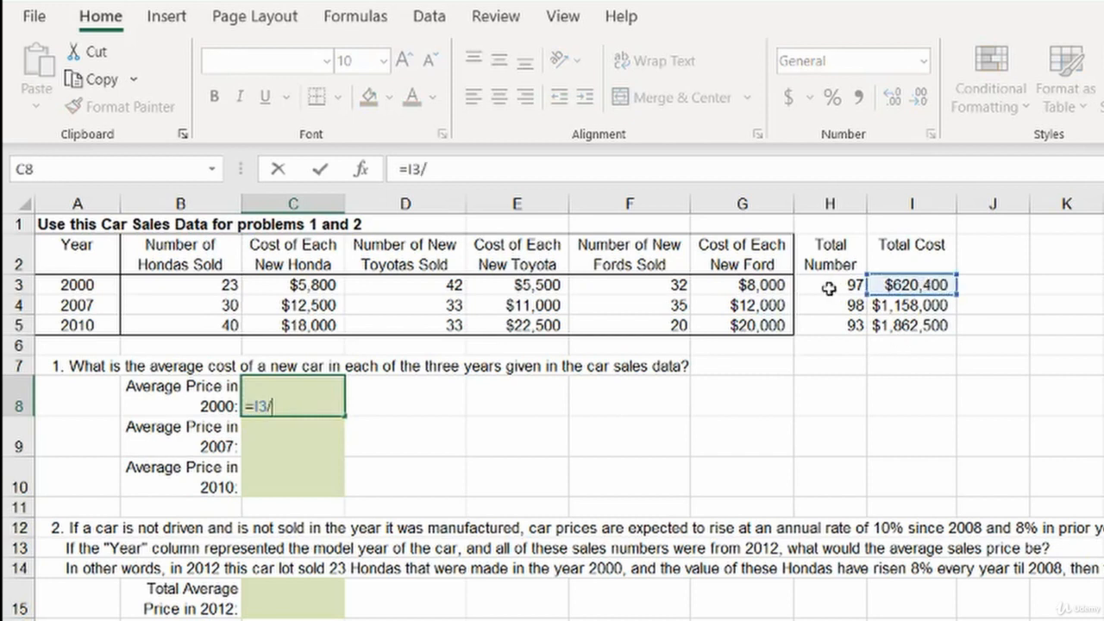
left_click(827, 287)
key("Return")
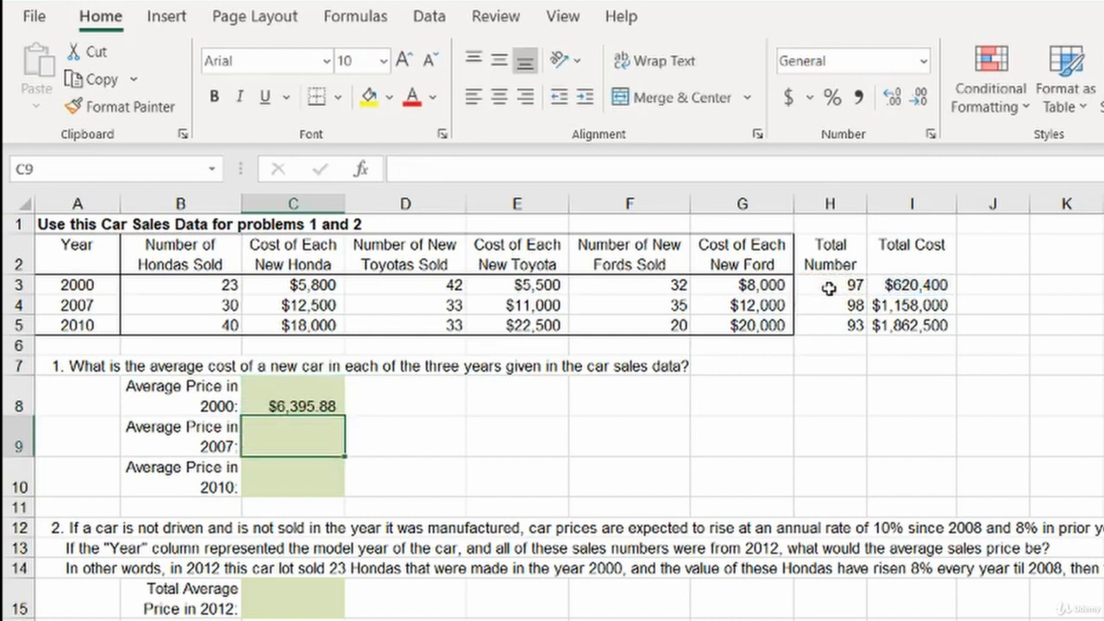
Fill the average price formula from C8 down through C10 for 2007 and 2010.
key("Up")
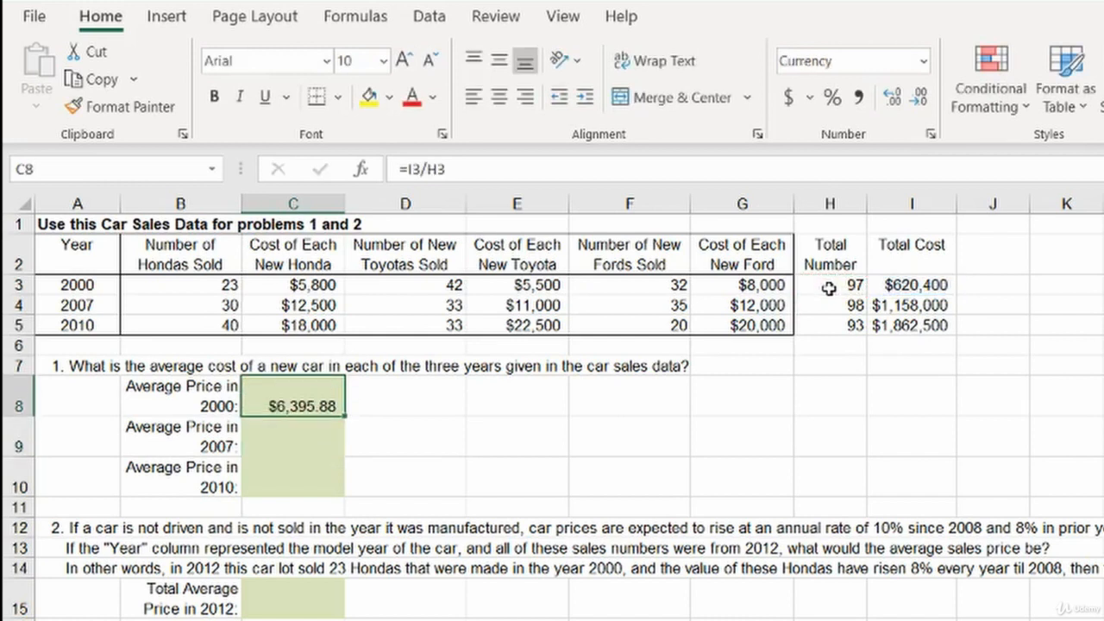
key("shift+Down")
key("shift+Down")
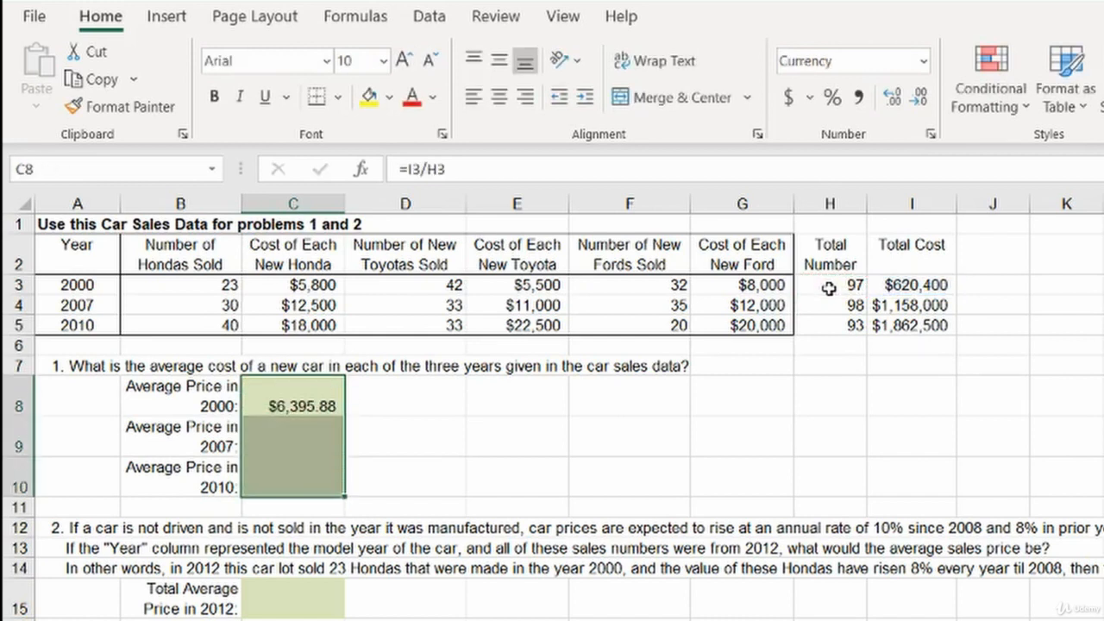
key("ctrl+d")
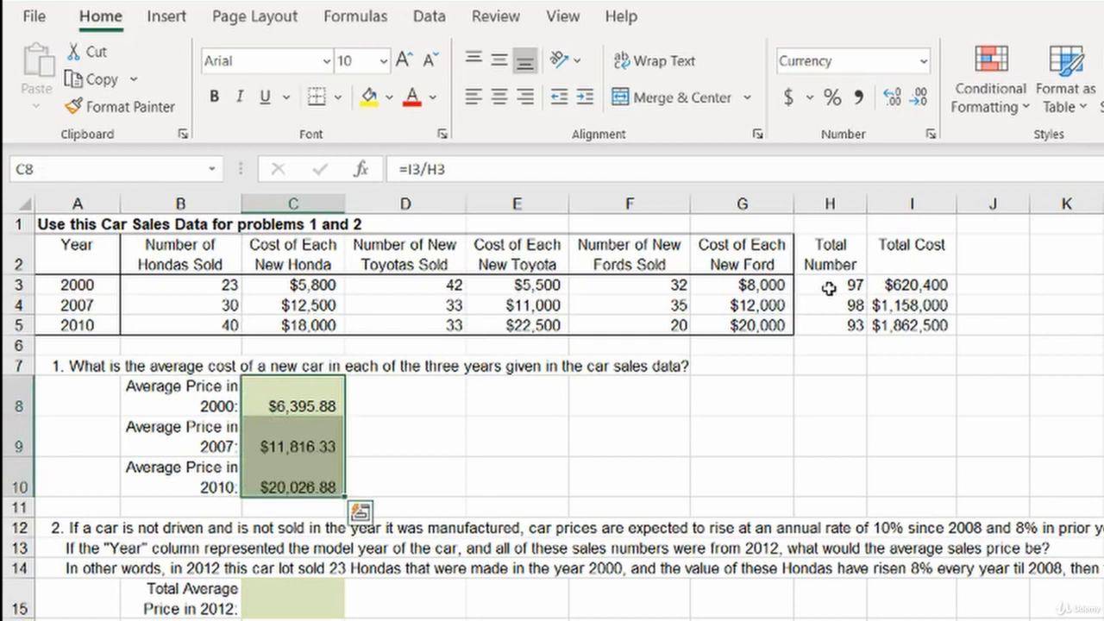
Check the cell references of the average price formulas in C9 and C10.
key("Down")
key("F2")
key("Return")
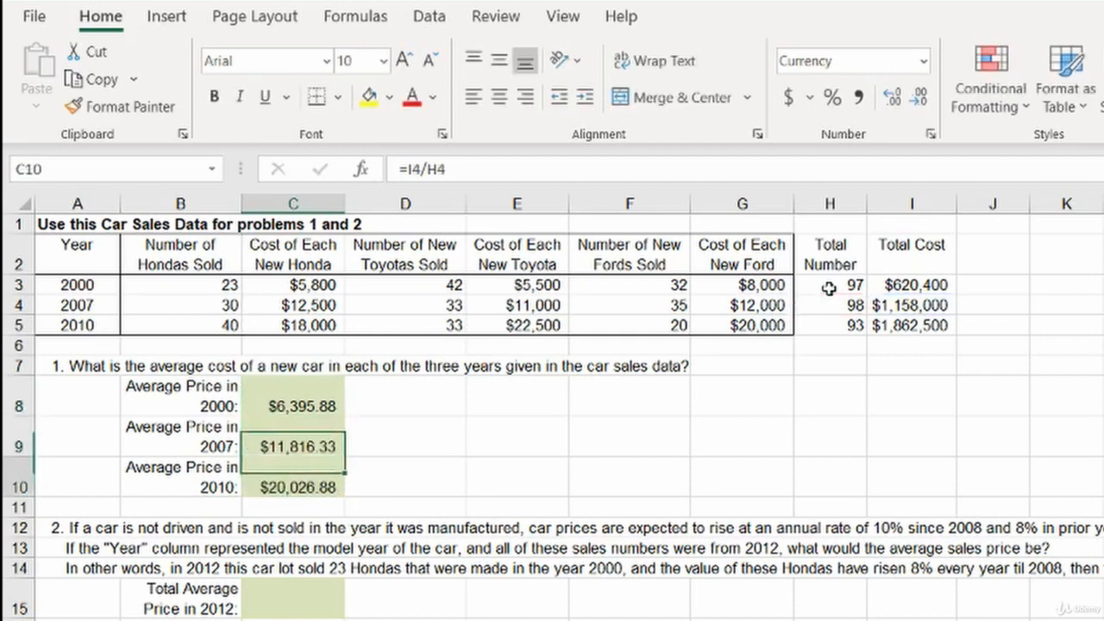
key("F2")
key("Escape")
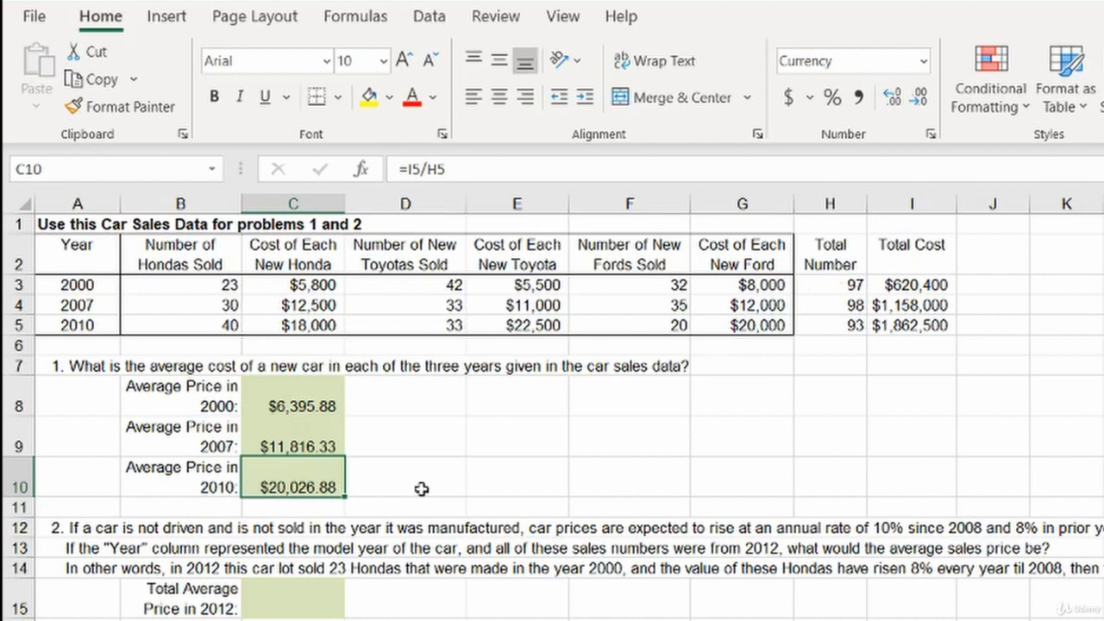
Examine question 2's answer cell C15 and the Year column values used as model years.
left_click(283, 584)
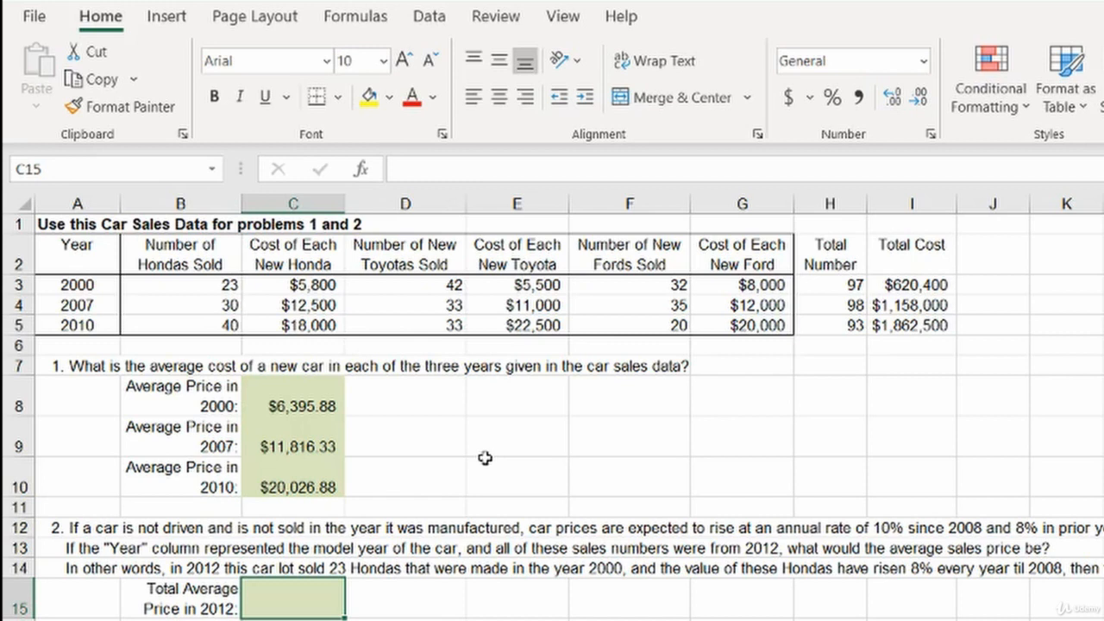
left_click_drag(71, 261, 69, 326)
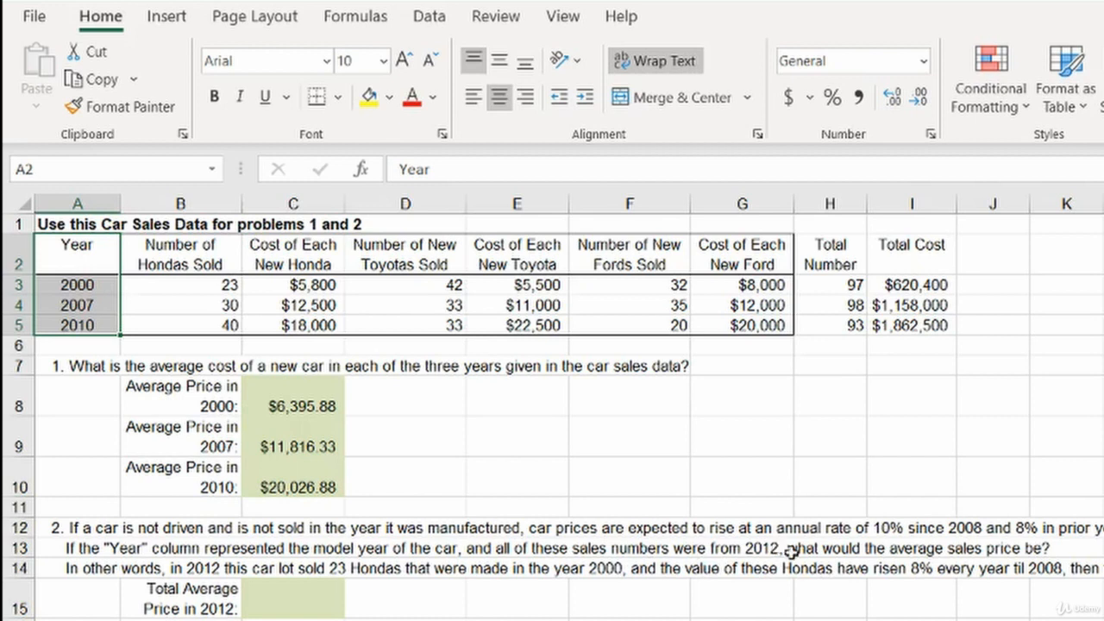
left_click(86, 284)
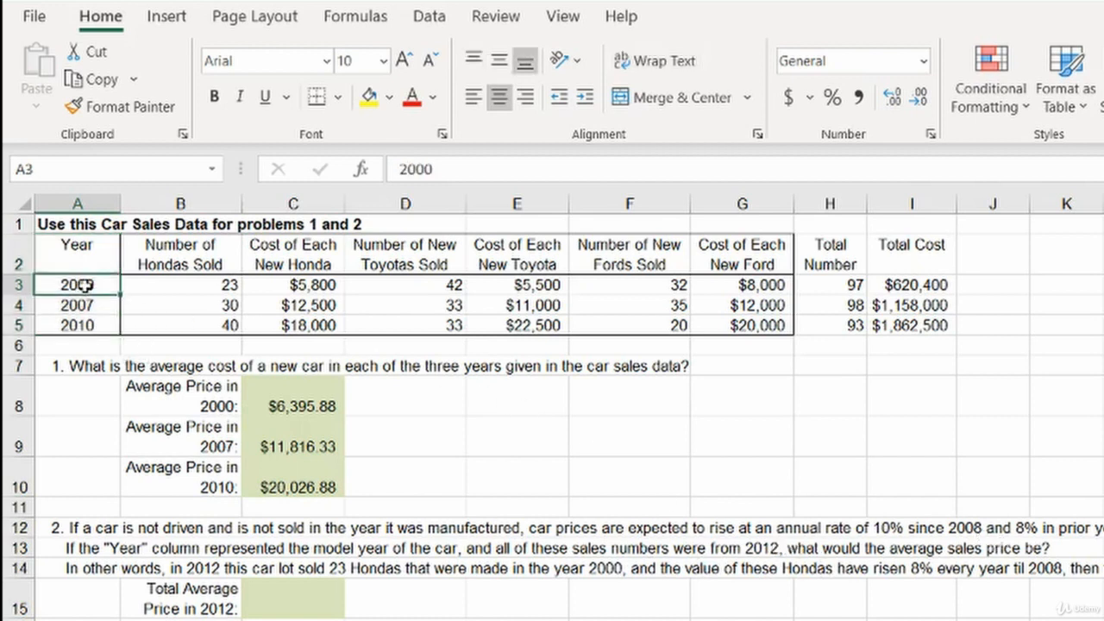
Examine the 2000 Honda sales figures, the model years and question 2's explanation in row 14.
left_click(178, 287)
left_click(295, 285)
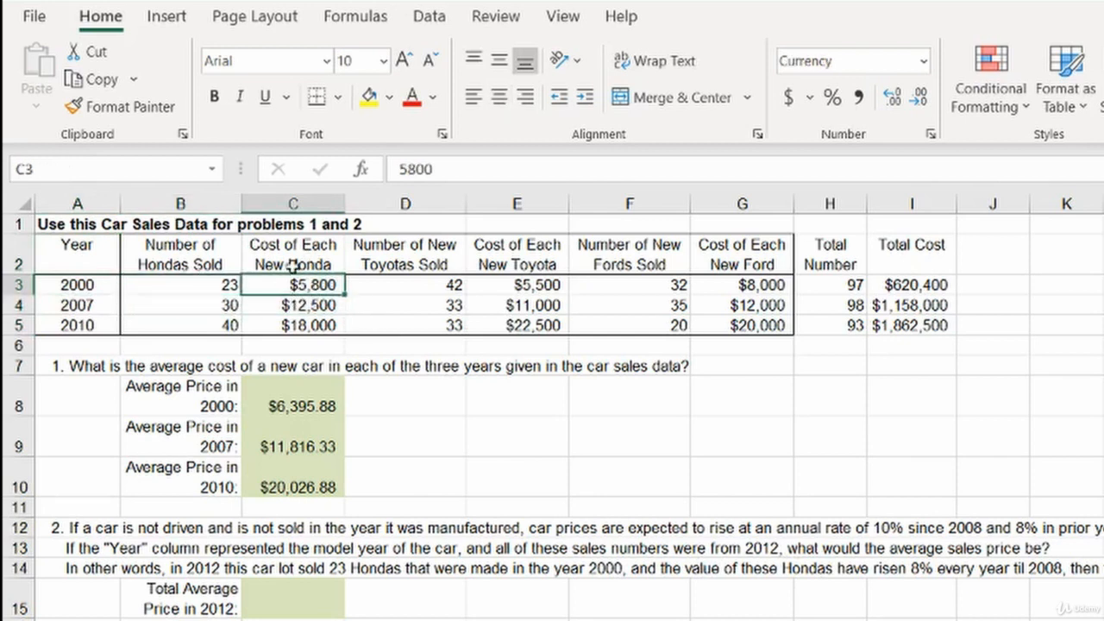
left_click(111, 288)
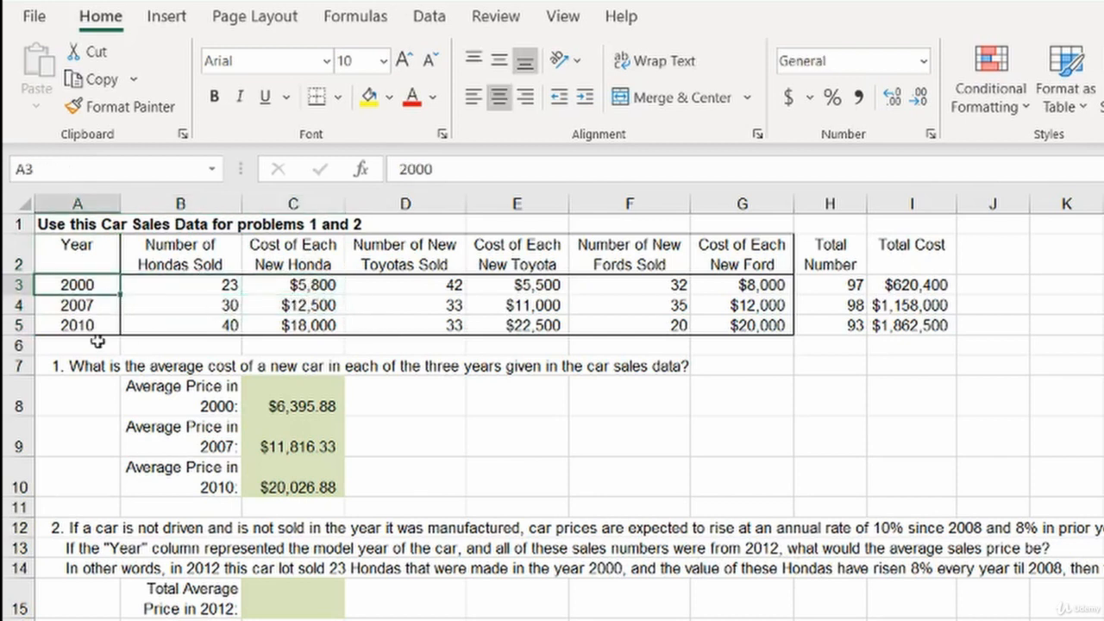
left_click(102, 324)
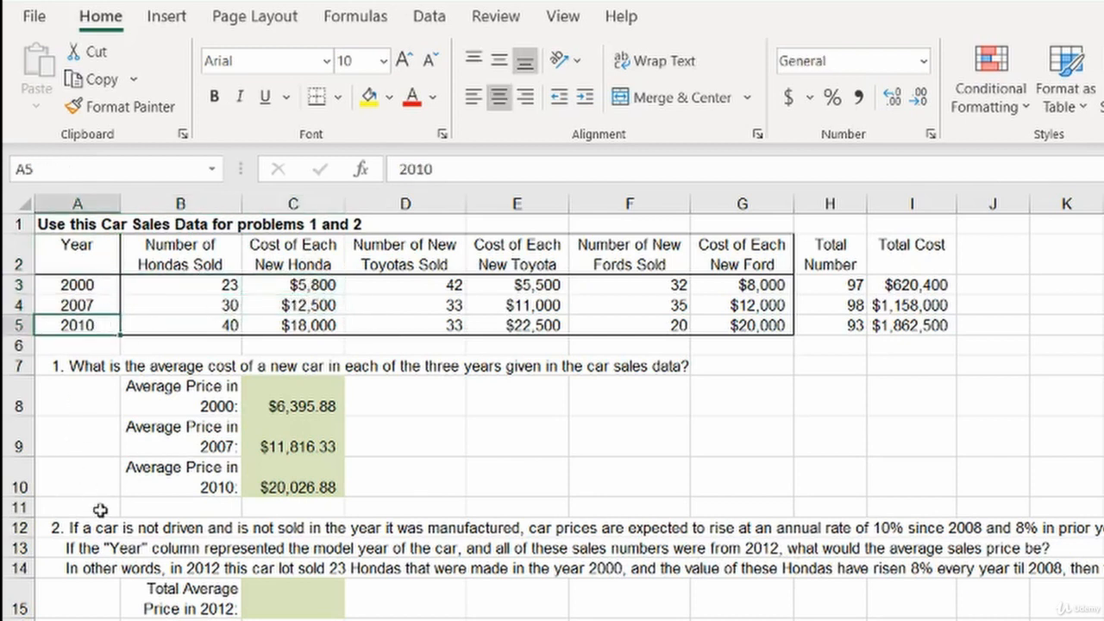
left_click(73, 568)
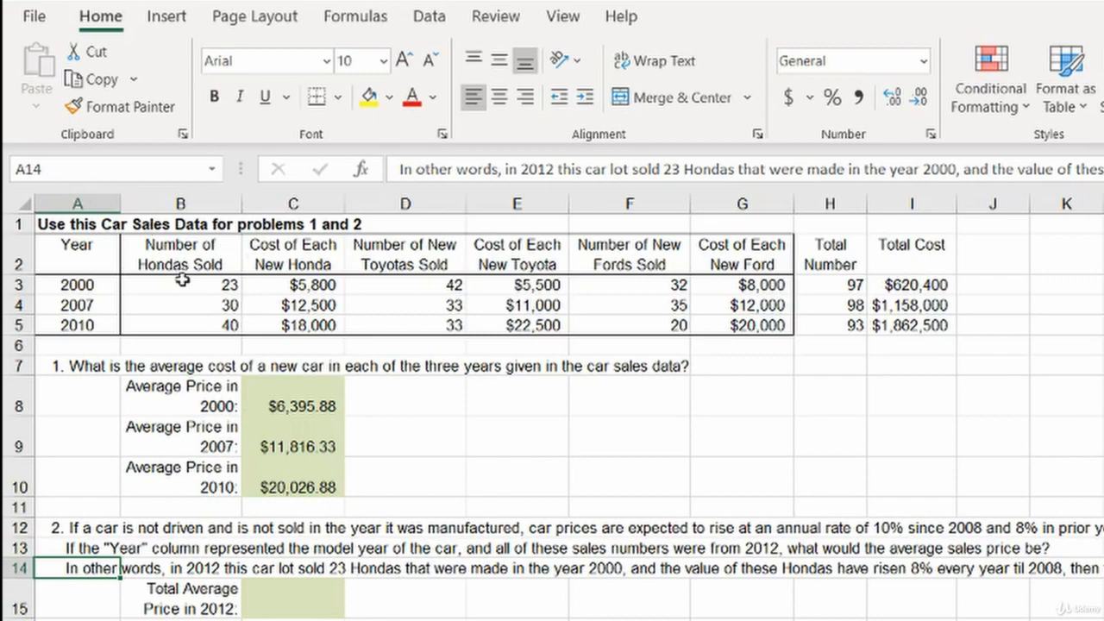
left_click_drag(182, 280, 83, 282)
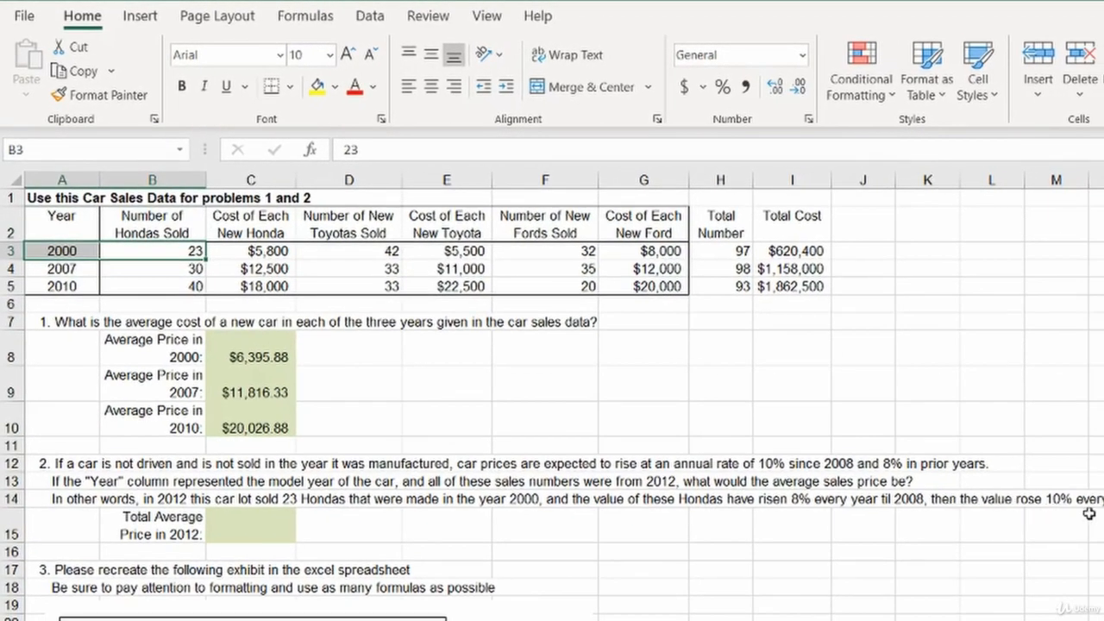
Add the column header "Average Cost per car in 2012" in J2, next to Total Cost.
left_click(858, 252)
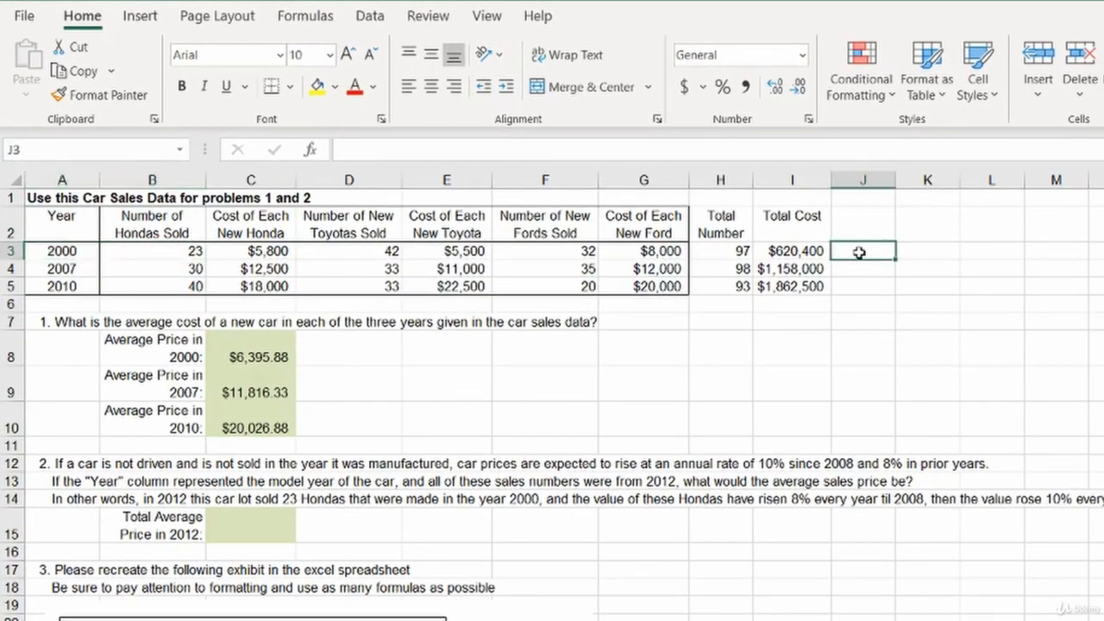
left_click(856, 222)
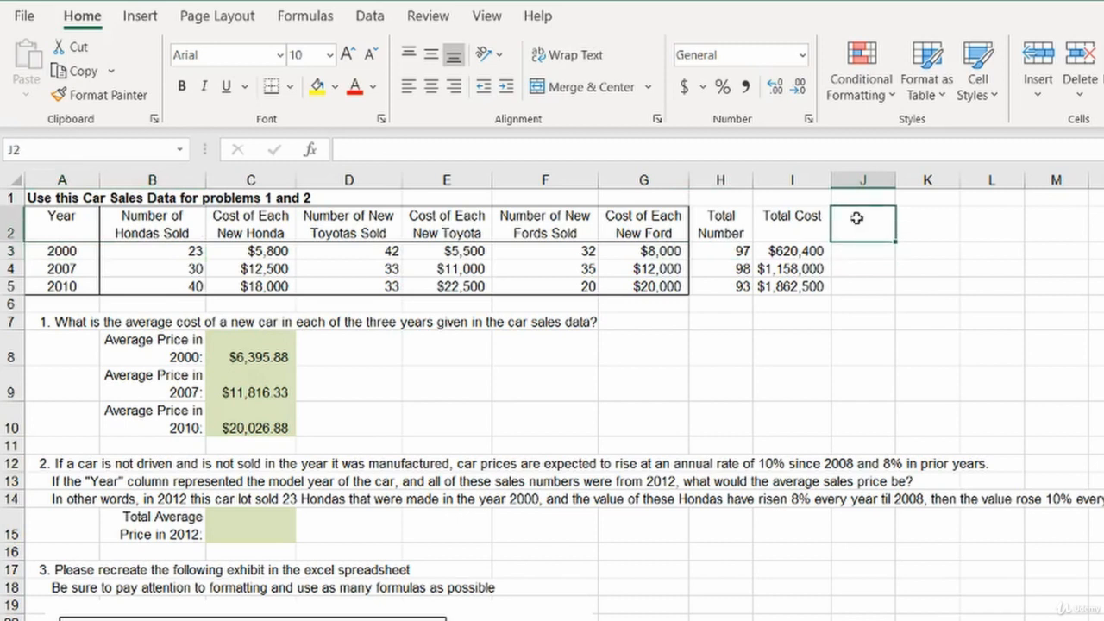
type("Average ")
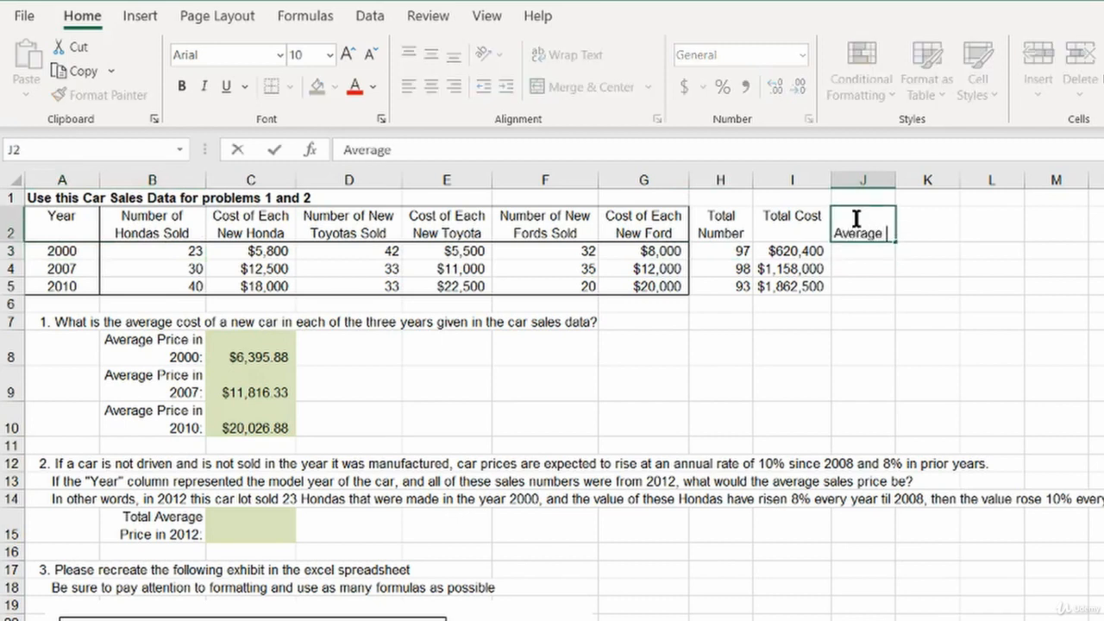
type("Cost per car")
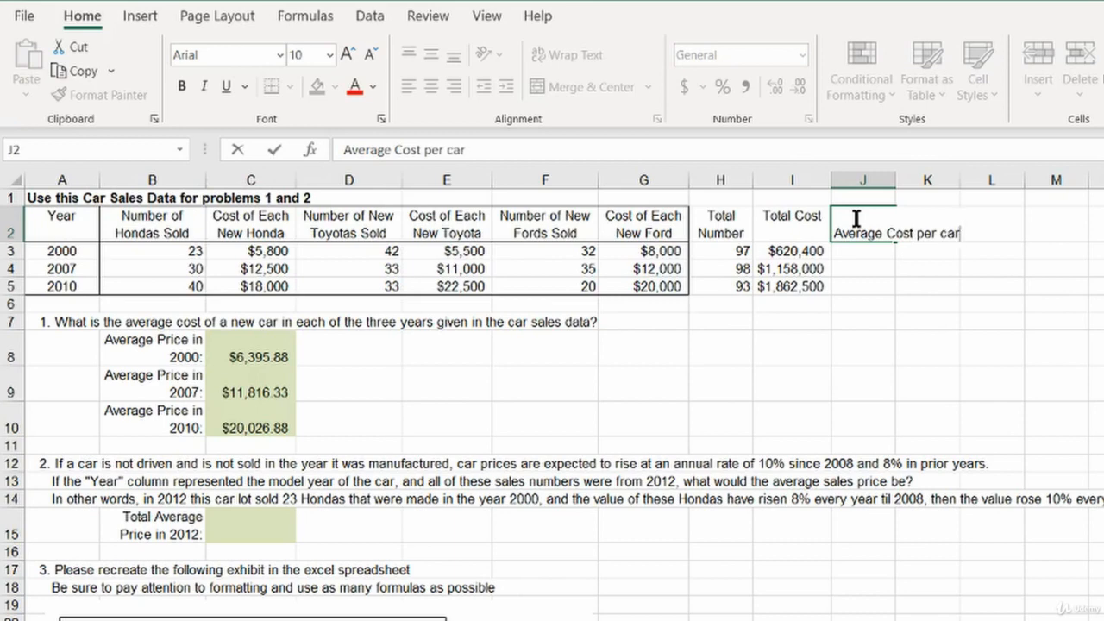
type(" in 2012")
key("Return")
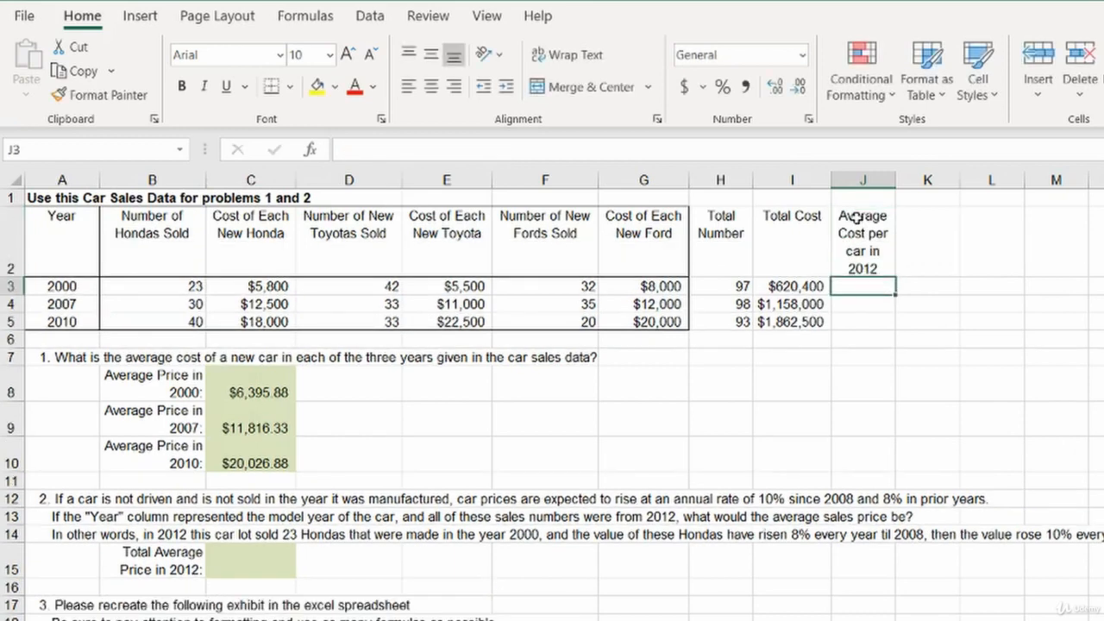
Widen column J so its header fits on two lines, and re-enter the J2 header to refit the row height.
left_click(853, 218)
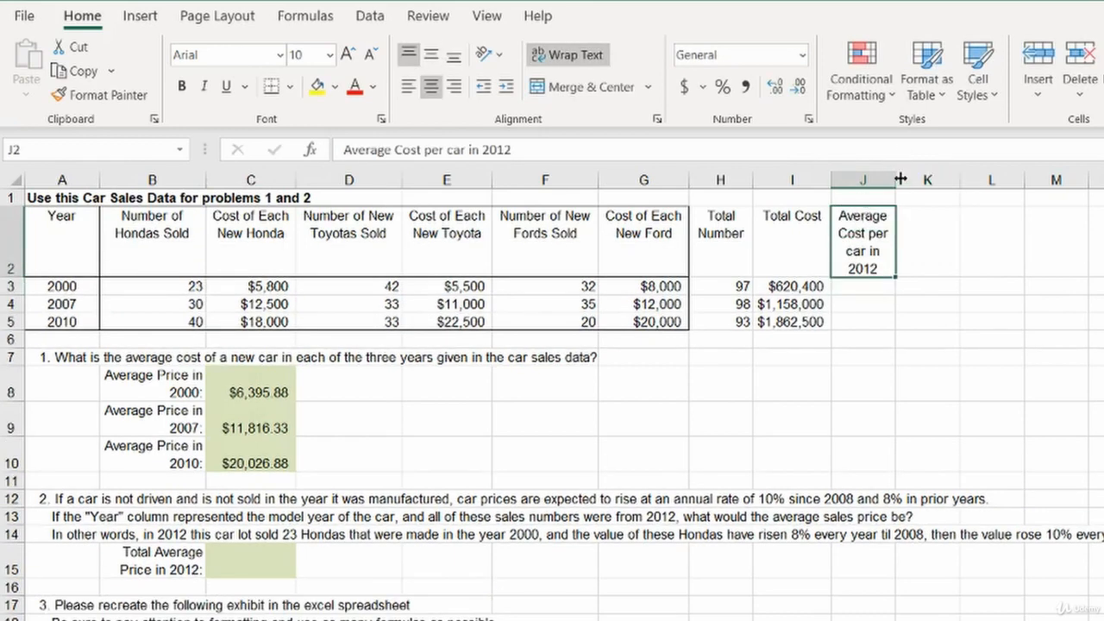
left_click_drag(896, 180, 927, 179)
double_click(879, 268)
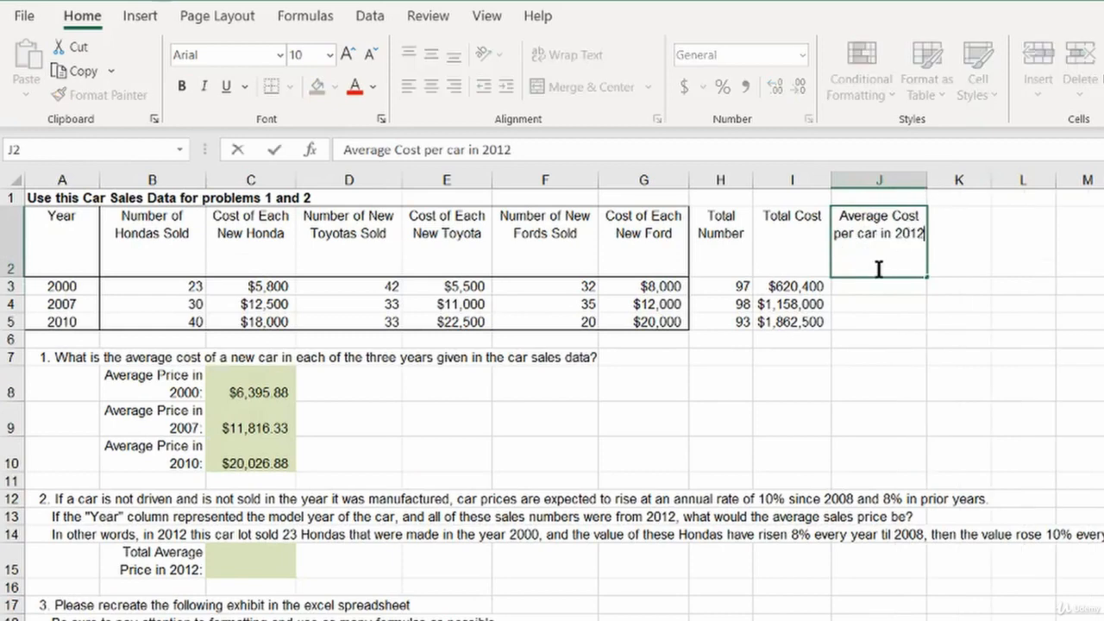
key("Return")
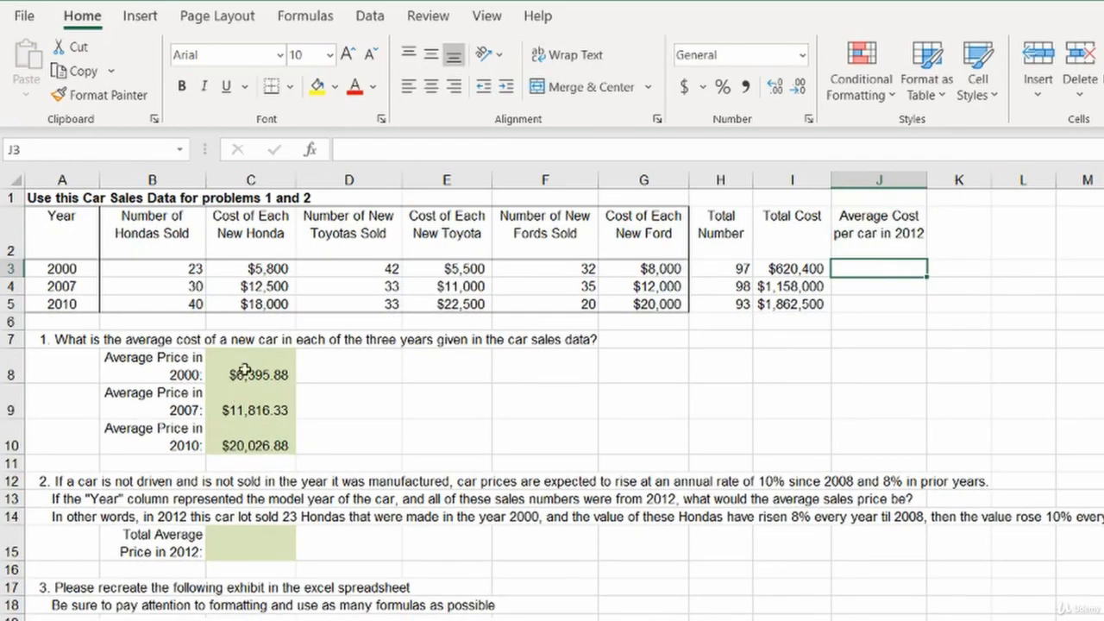
Review the yearly average prices, the 2000 Total Number and Total Cost, and question 2's answer cell C15.
left_click_drag(246, 369, 246, 431)
left_click(247, 436)
left_click(257, 369)
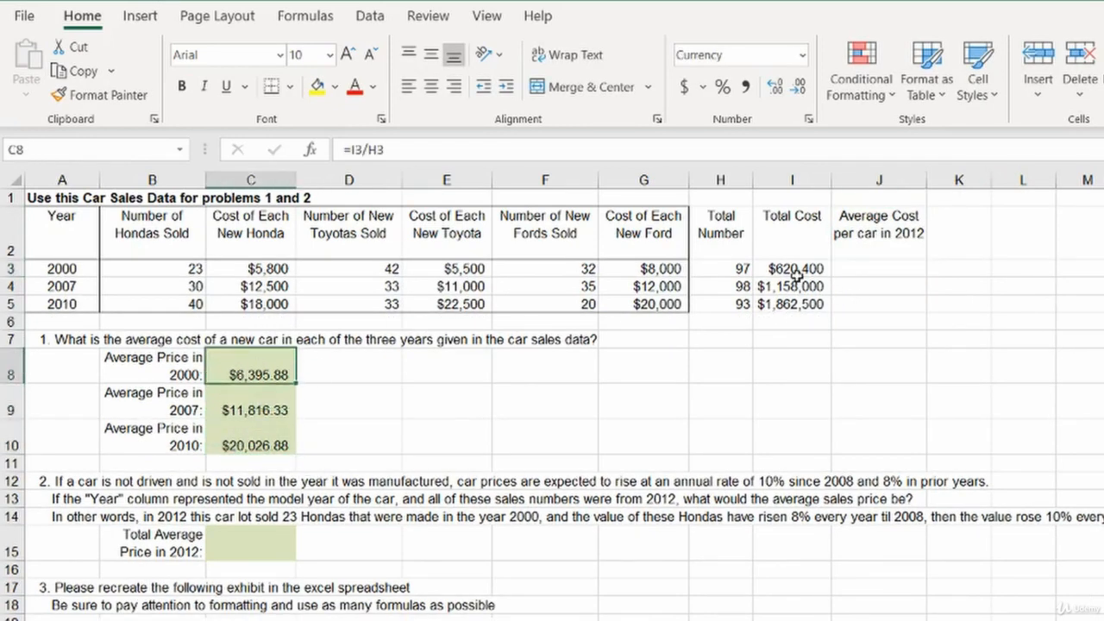
left_click(747, 270)
left_click(790, 268)
left_click(291, 376)
left_click(276, 548)
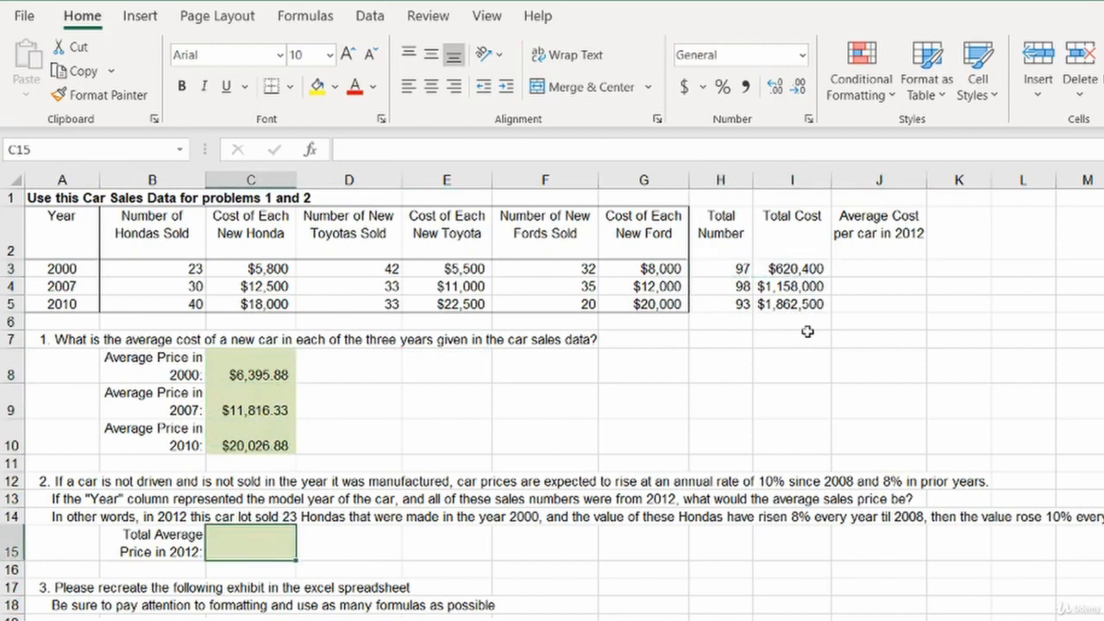
Calculate the 2010 row's 2012 cost in J5 by growing its Total Cost 10% for two years with =I5*1.1^2.
left_click(891, 275)
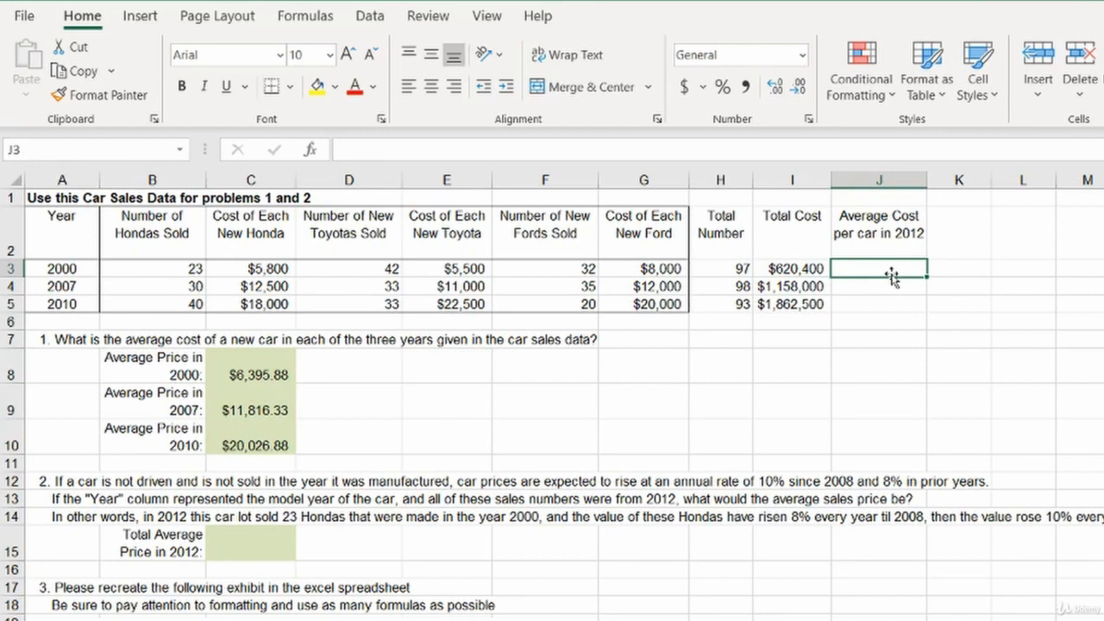
left_click(891, 303)
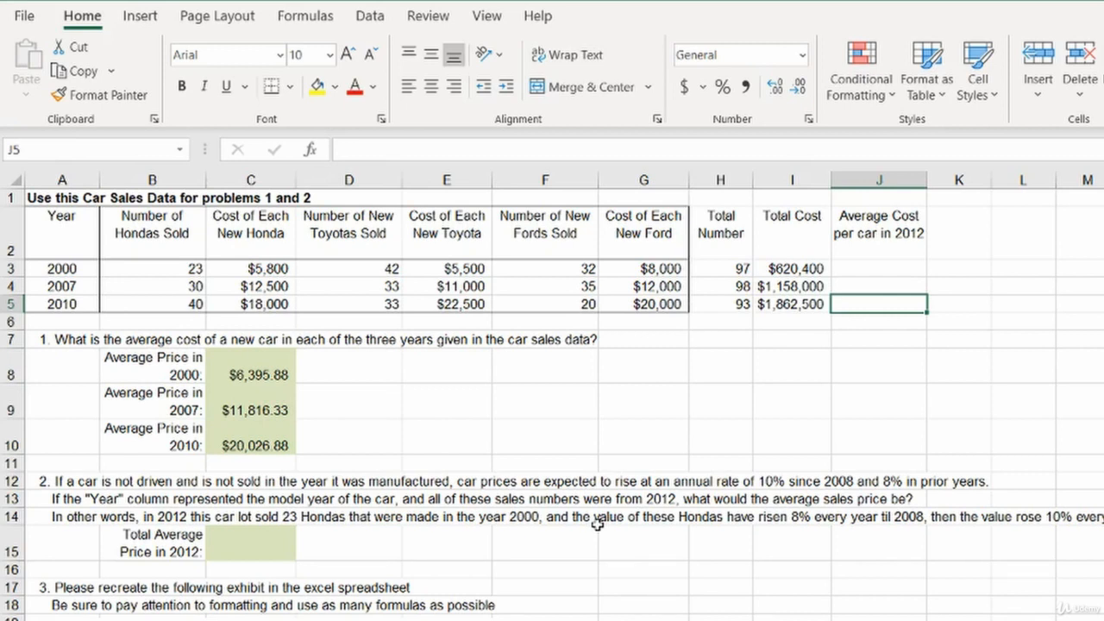
left_click(876, 287)
left_click(871, 313)
type("=")
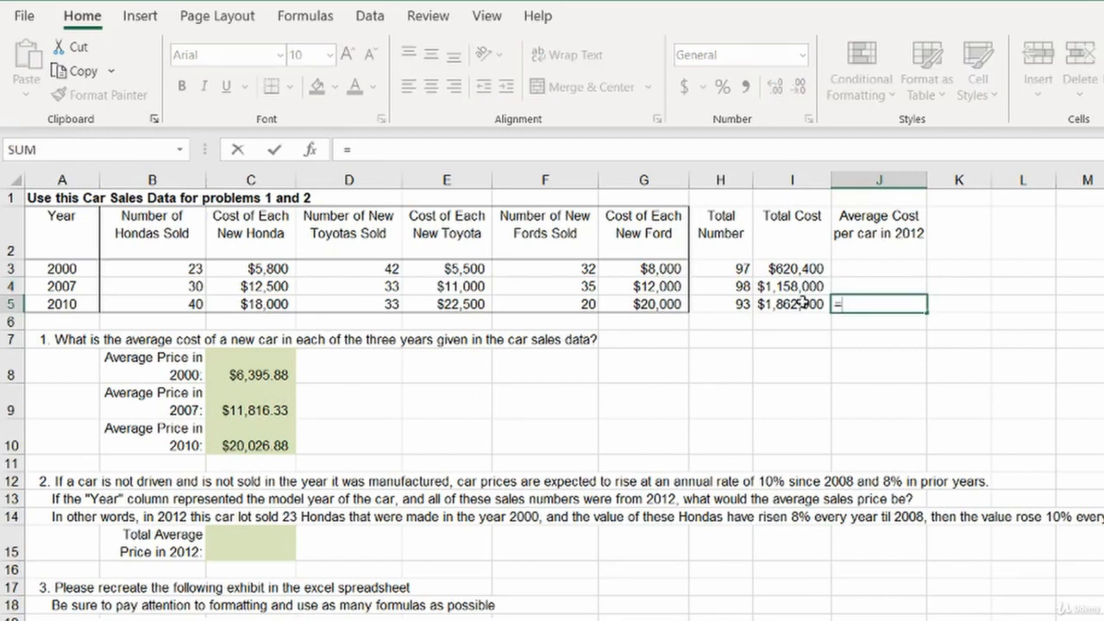
left_click(802, 302)
type("*")
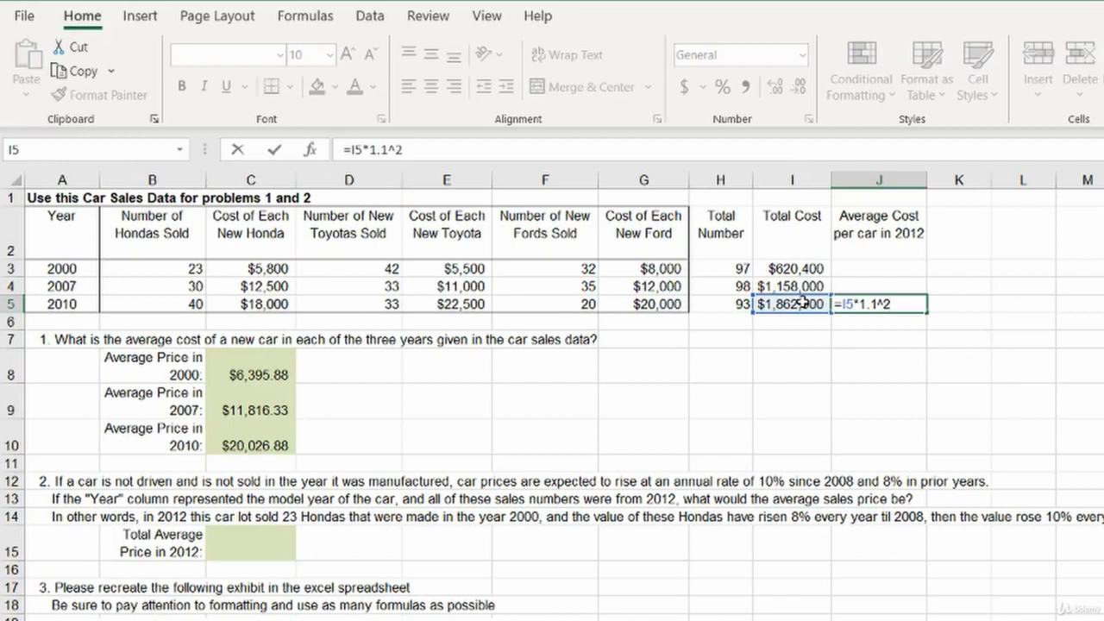
key("Return")
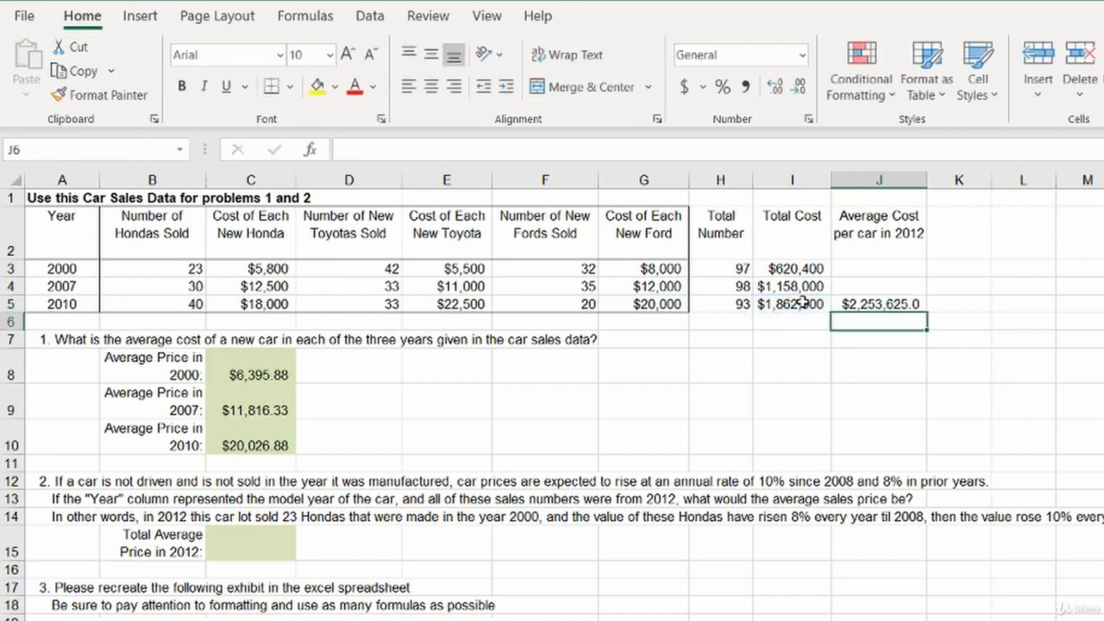
Check the 2010 row's formula in J5 against its Total Cost in I5.
key("Up")
key("Left")
key("Right")
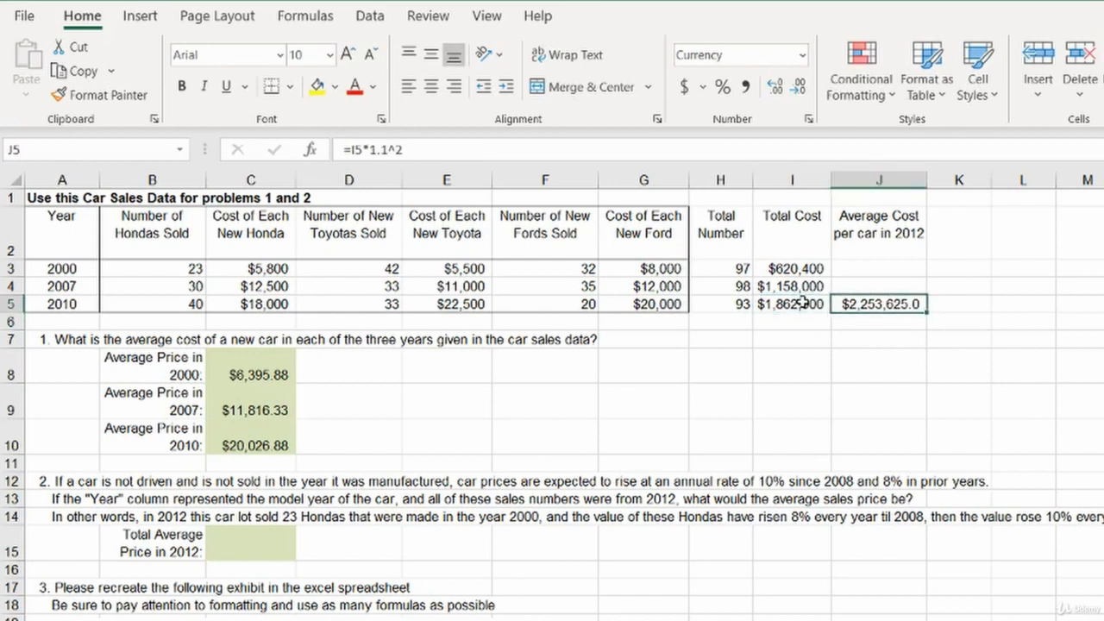
key("Left")
key("Right")
key("Up")
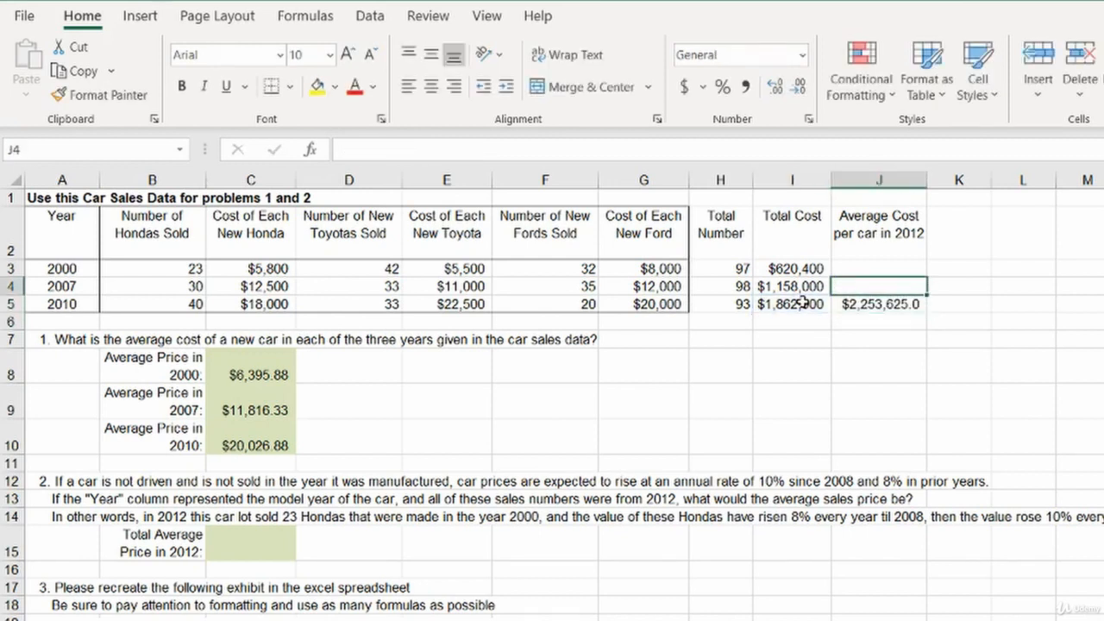
Examine the model years in A3 to A5 to compare how many growth years each row needs.
key("Up")
key("Left")
key("Home")
key("Down")
key("Down")
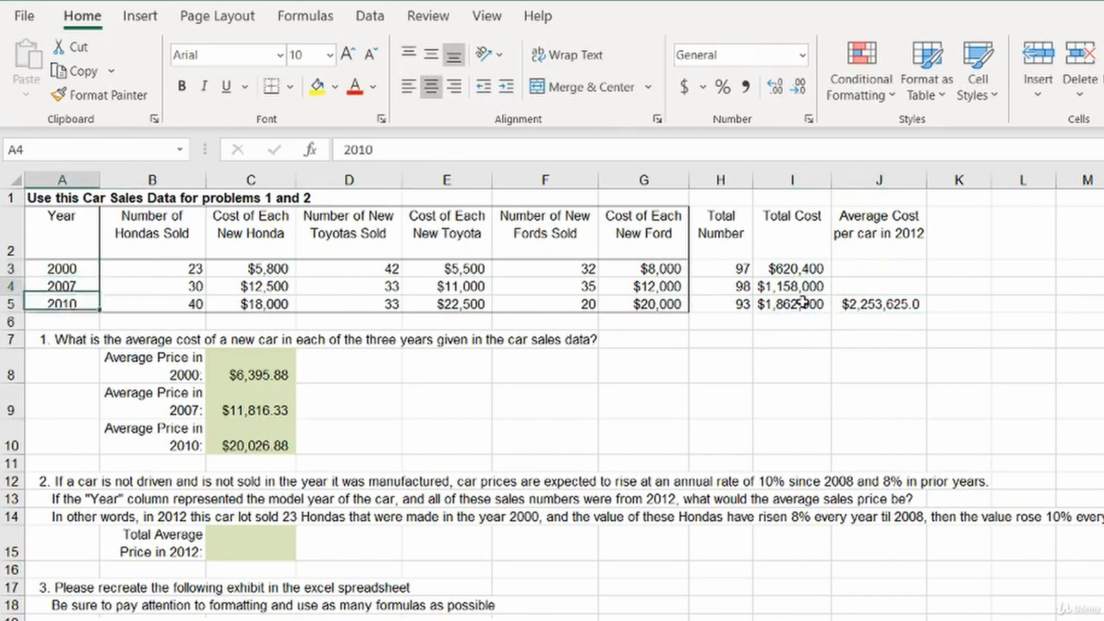
key("Up")
key("Up")
key("Down")
key("Down")
key("Up")
key("Up")
key("Down")
key("Down")
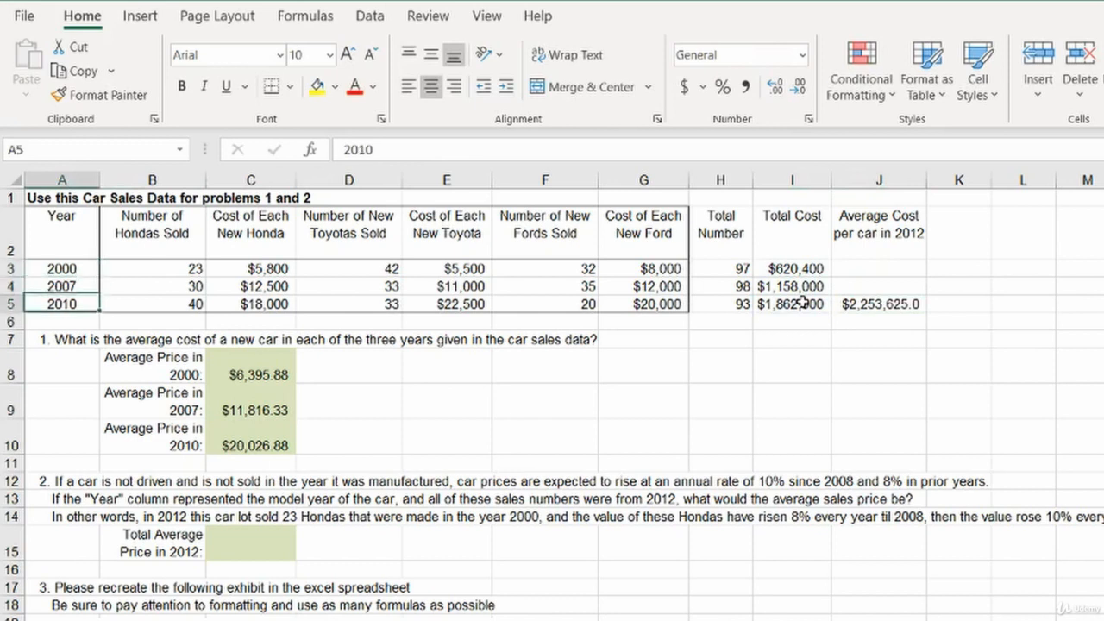
Begin the 2000 row's 2012 cost formula in J3 with its Total Cost and a multiplication, =I3*.
key("ctrl+Right")
key("Up")
key("Up")
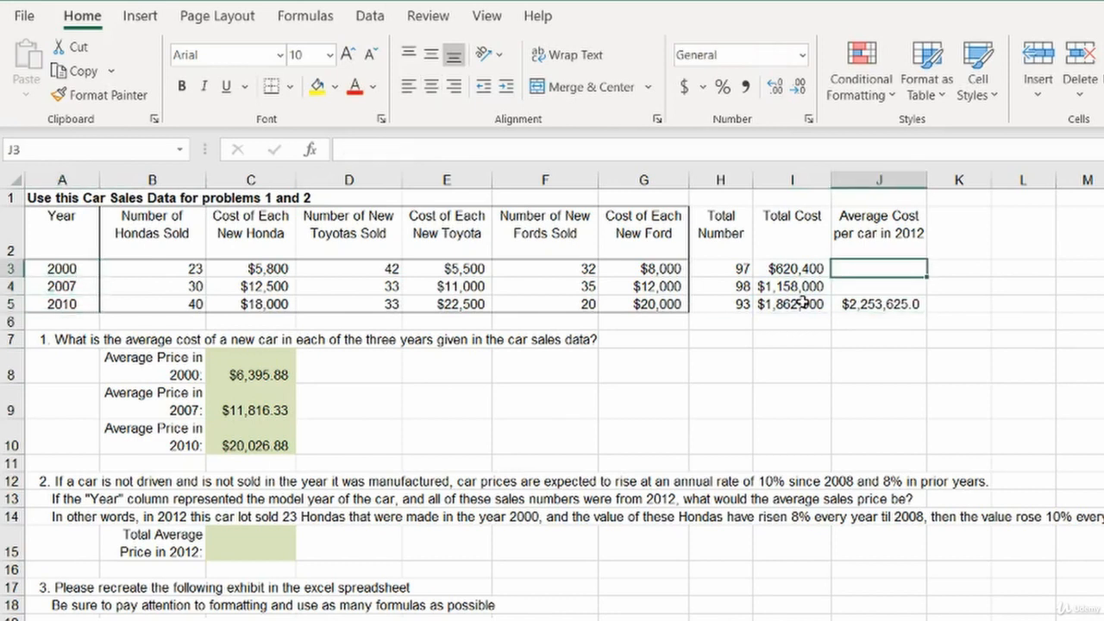
type("=")
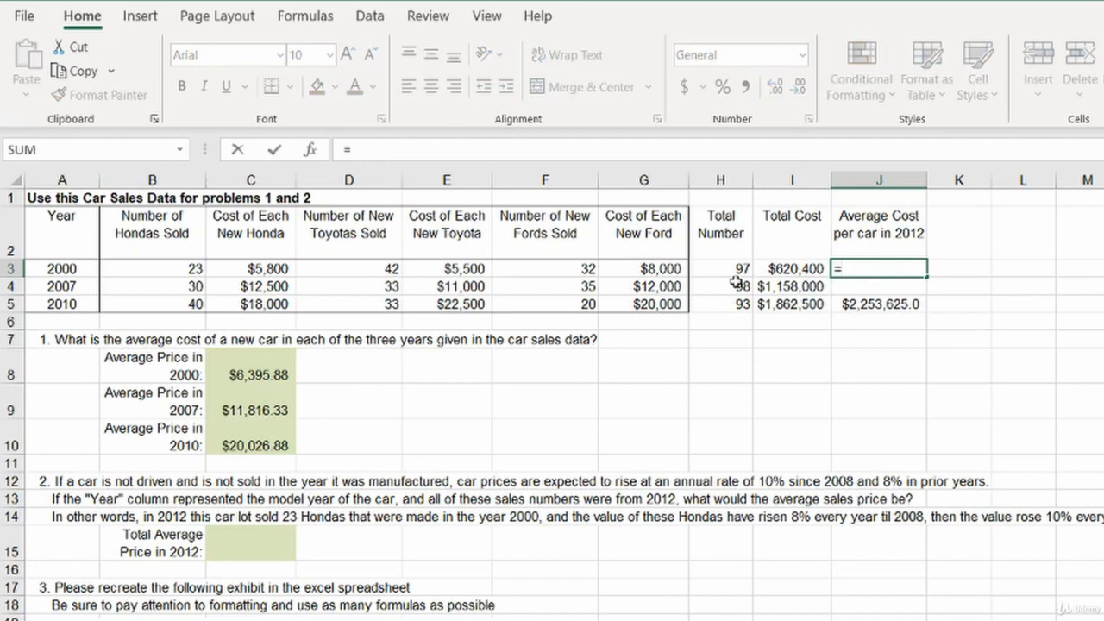
left_click(795, 272)
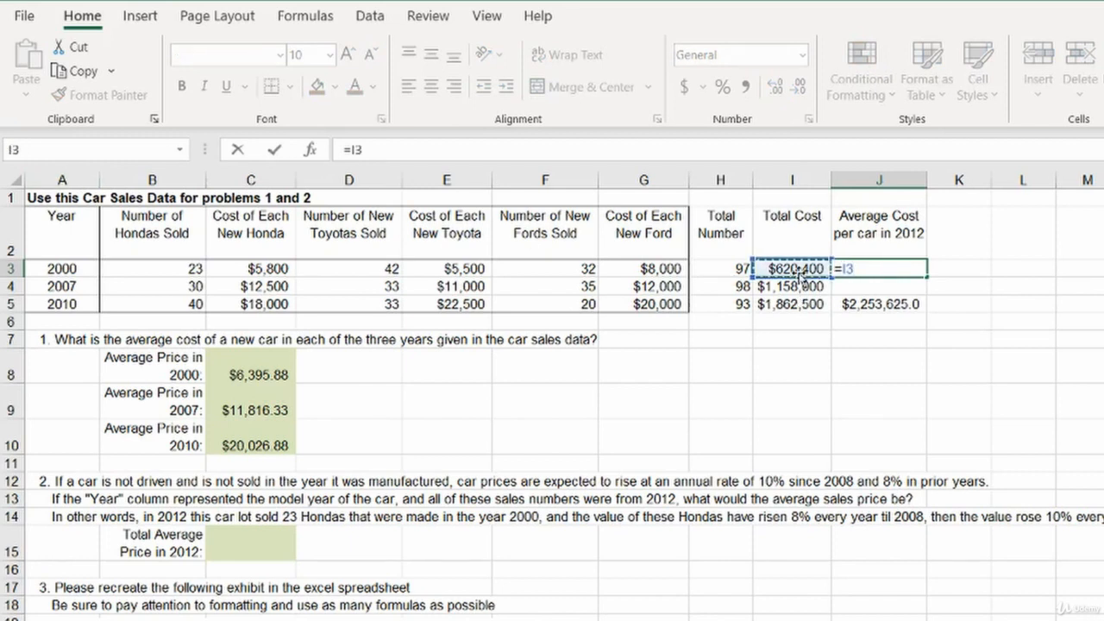
type("*")
type("max")
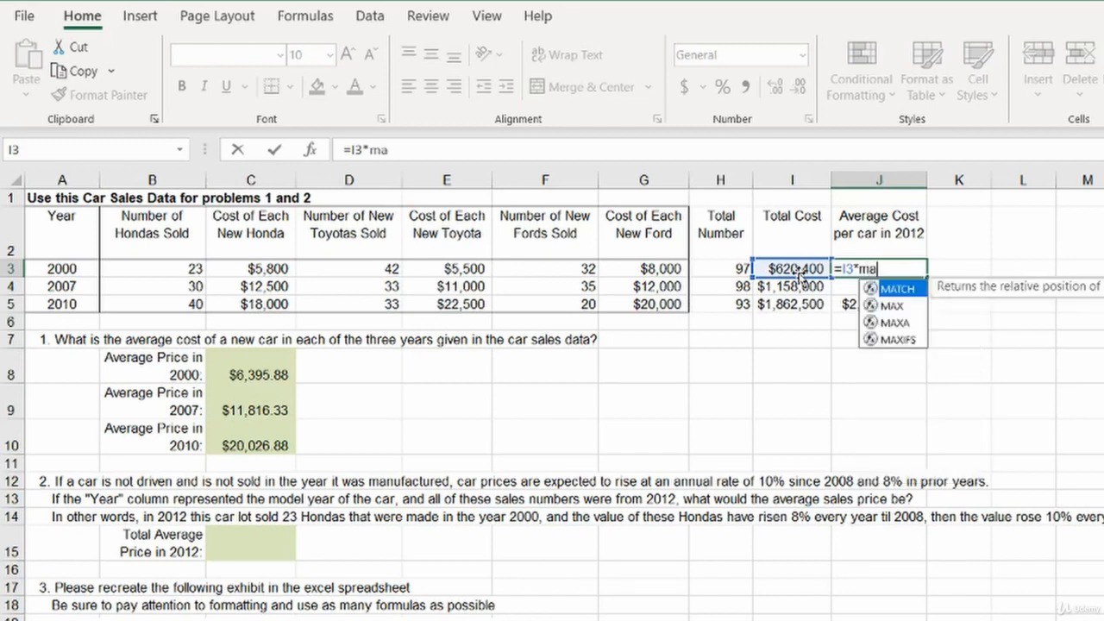
key("BackSpace")
key("BackSpace")
key("BackSpace")
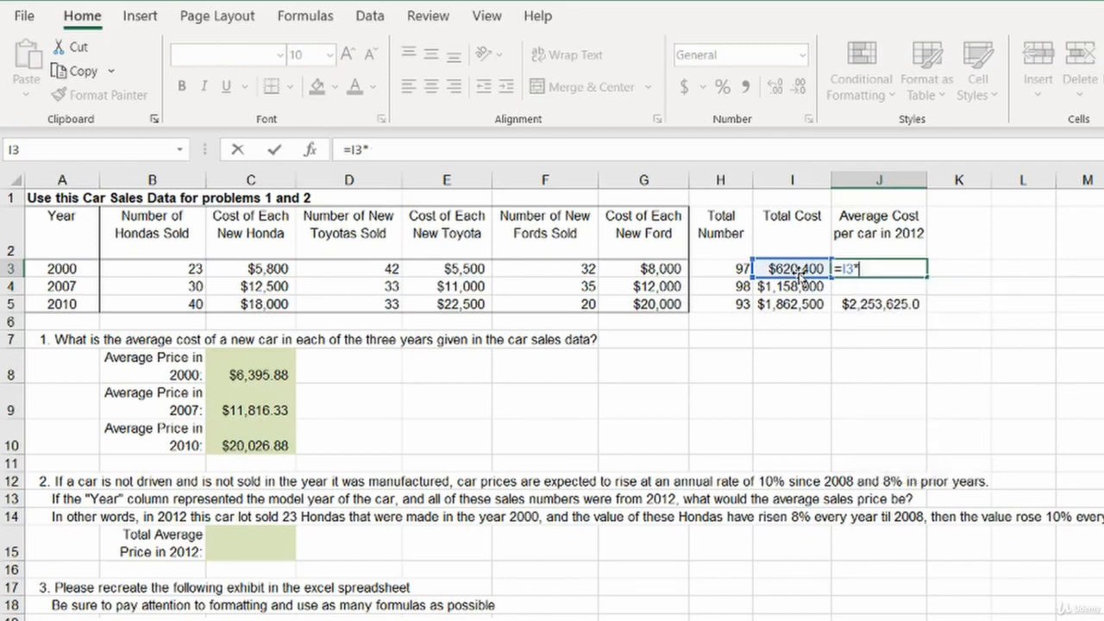
Continue the 2000 row's formula in J3 with MIN(2012-A3,4) to cap the 10% growth years at four.
type("min")
key("Tab")
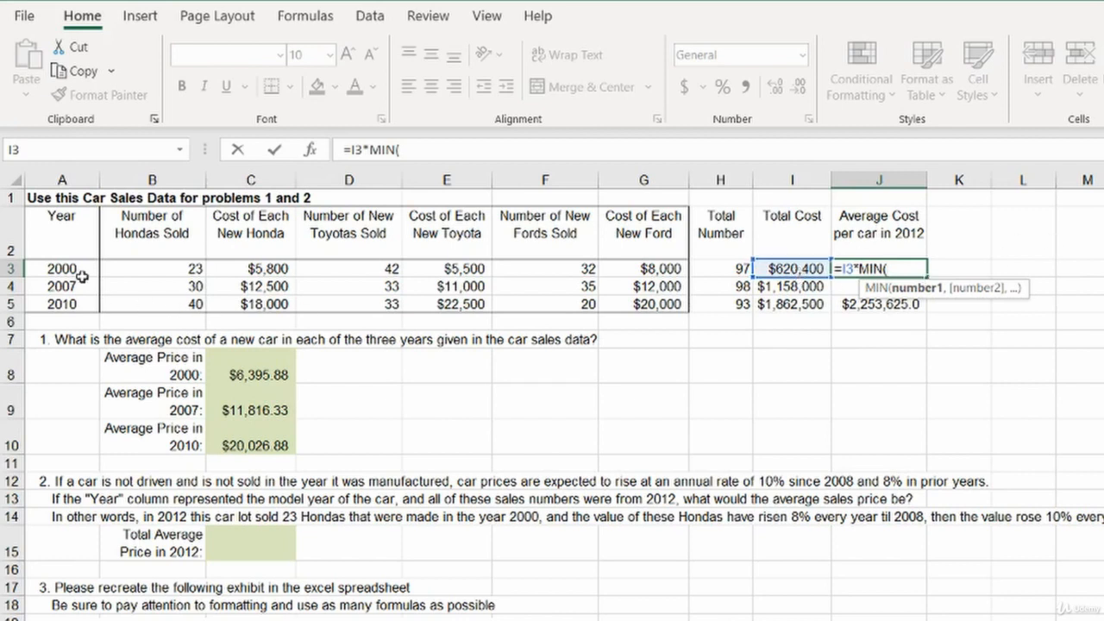
type("2012")
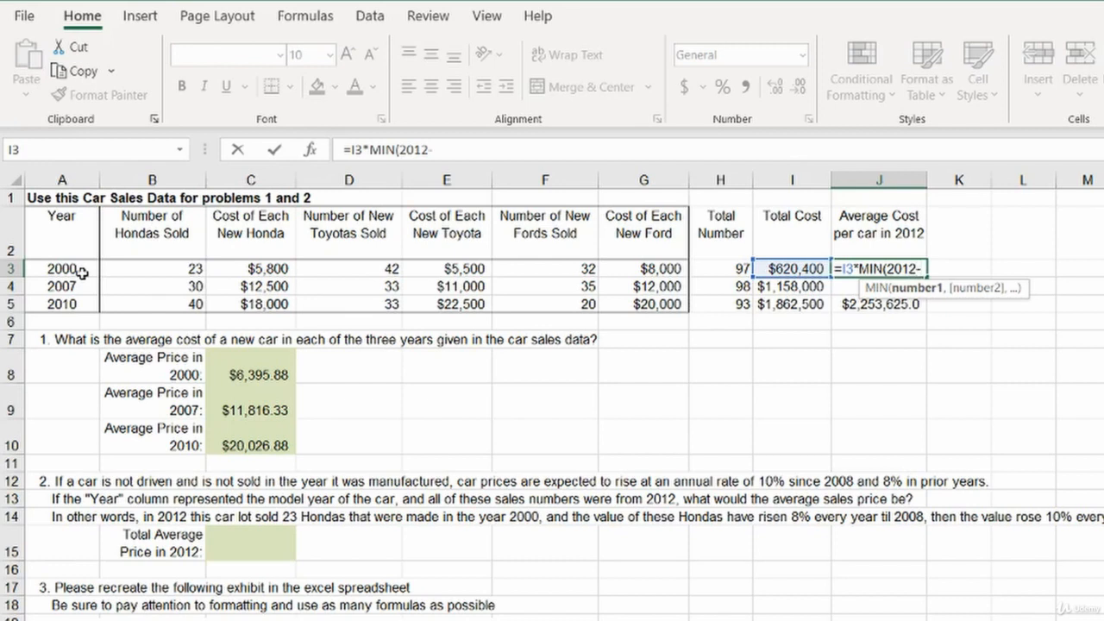
type("-")
left_click(82, 271)
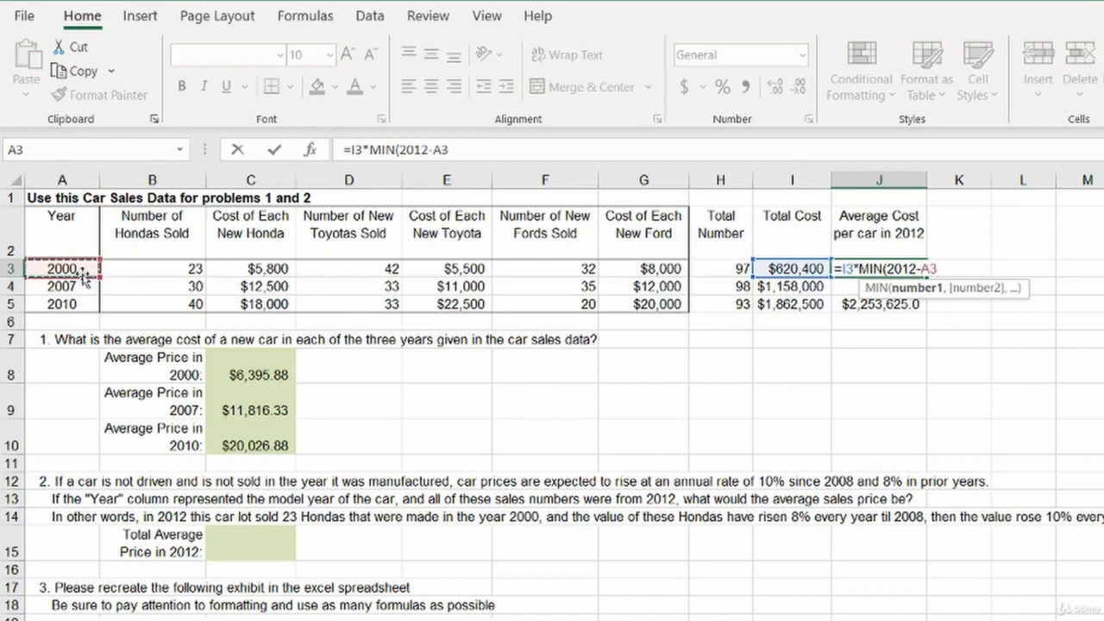
type(",4")
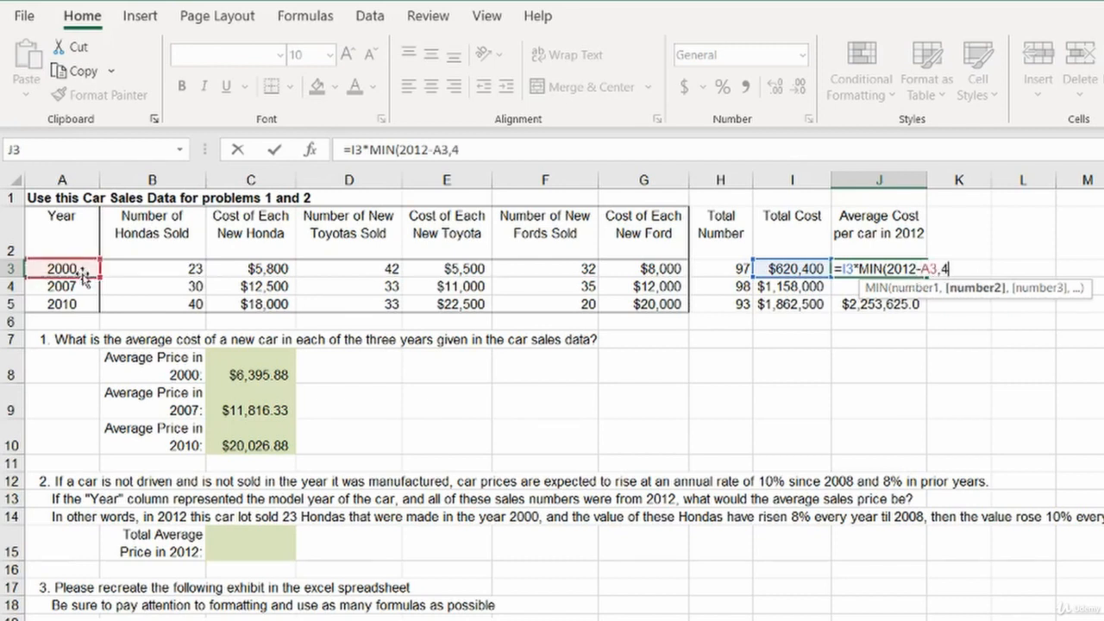
type(")")
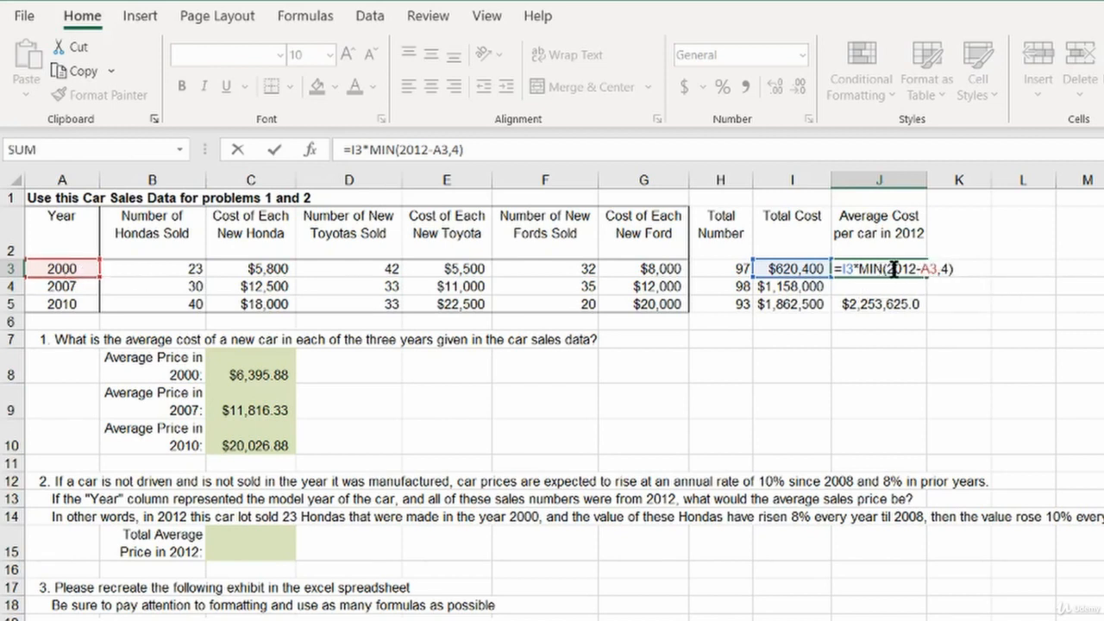
Raise 1.1 to the MIN exponent in J3 and enter the formula as =I3*1.1^MIN(2012-A3,4).
left_click_drag(889, 270, 937, 269)
left_click(947, 270)
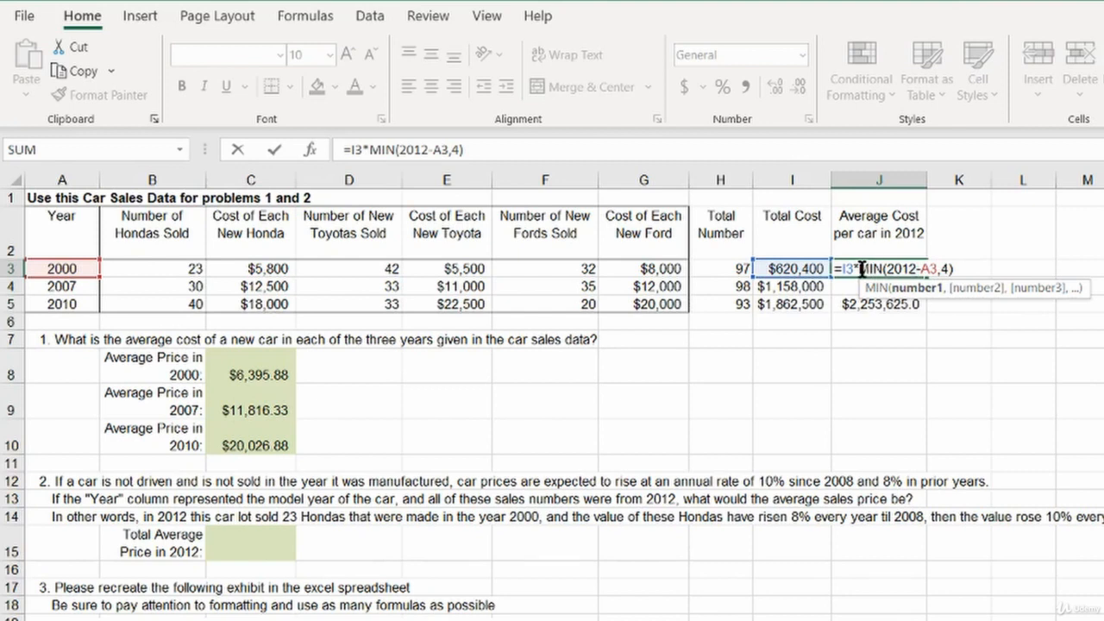
left_click(873, 269)
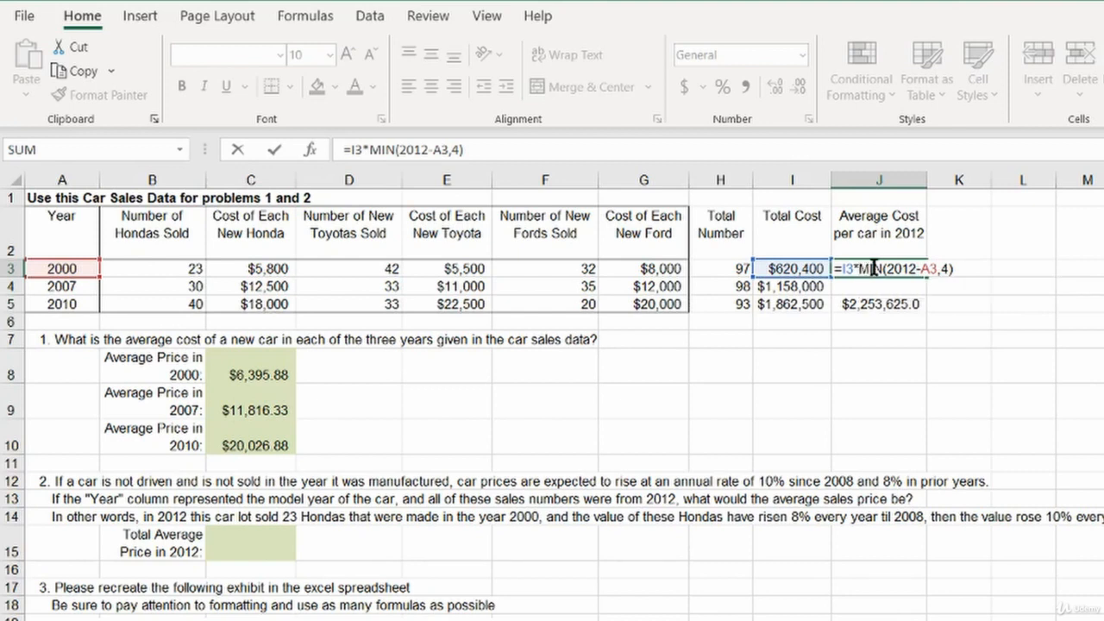
type("1.1")
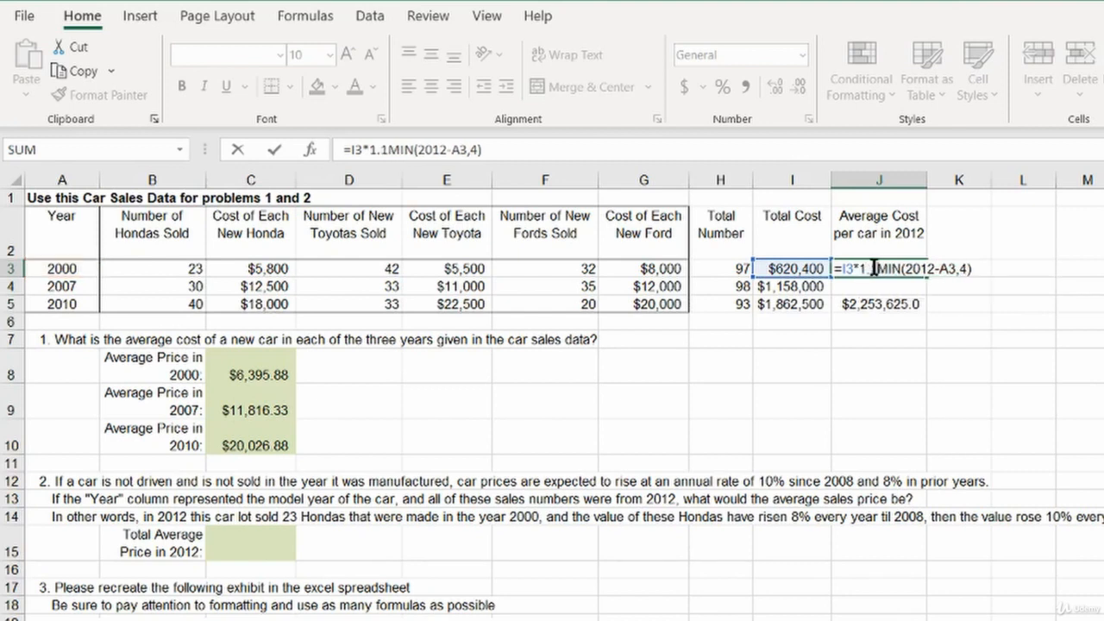
type("^")
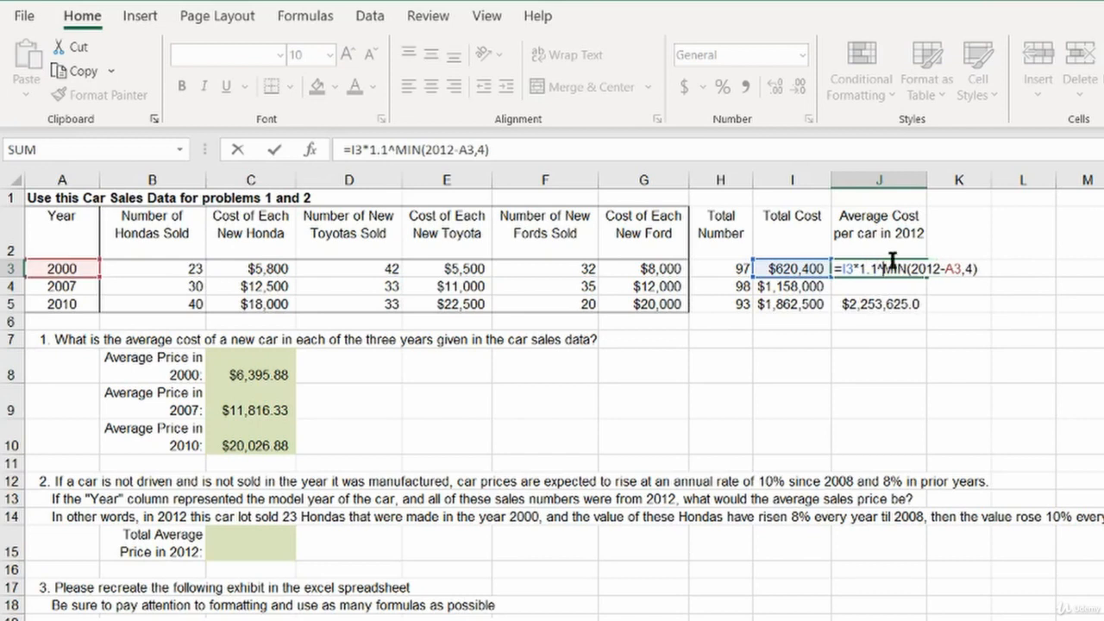
left_click_drag(914, 269, 950, 269)
left_click(952, 269)
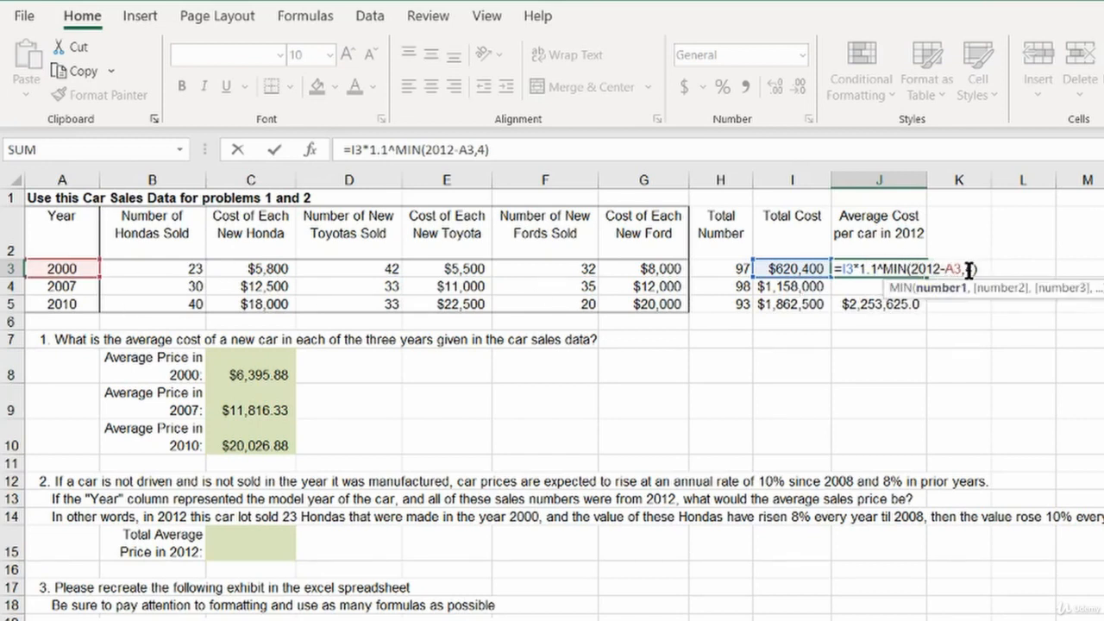
left_click(968, 269)
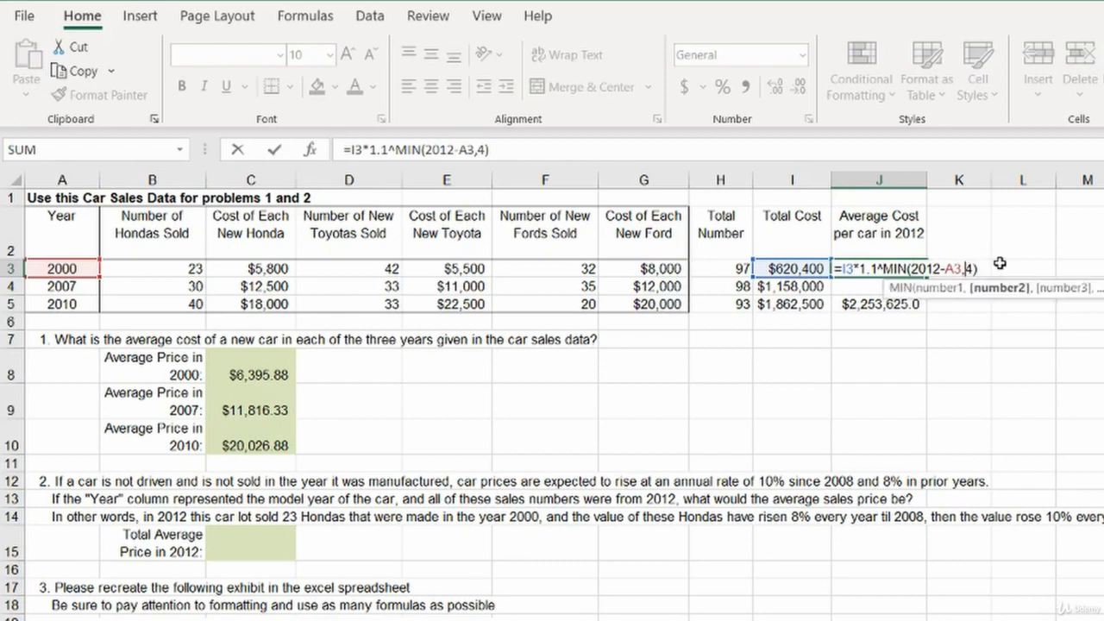
key("Return")
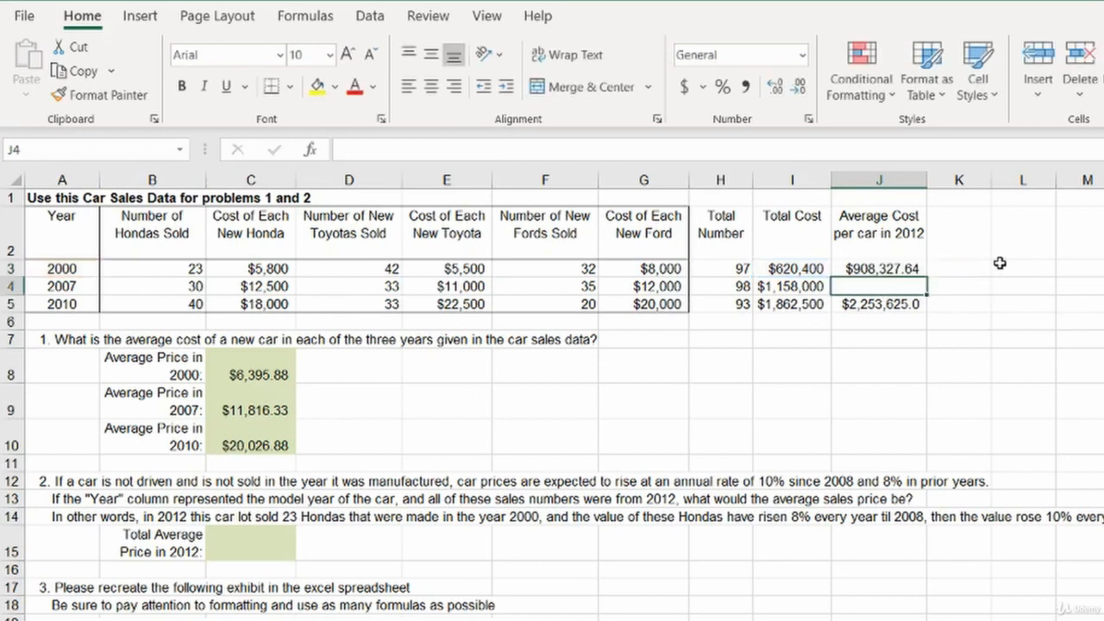
Enclose the 10% growth factor in J3's formula in parentheses, giving =I3*(1.1^MIN(2012-A3,4)).
key("Up")
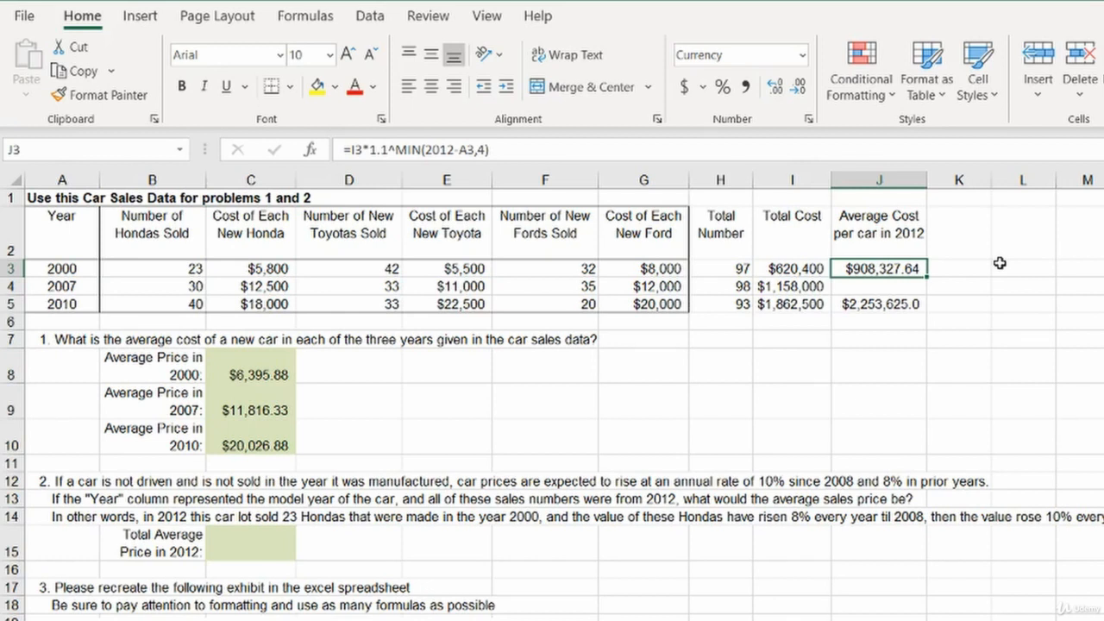
key("F2")
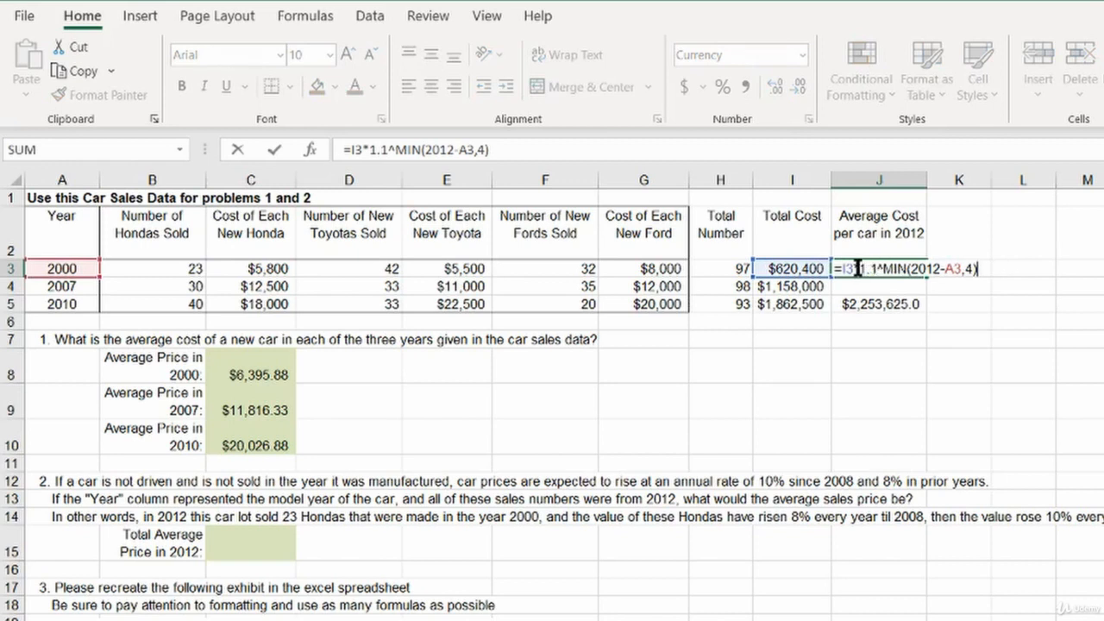
left_click_drag(855, 269, 959, 268)
left_click(959, 267)
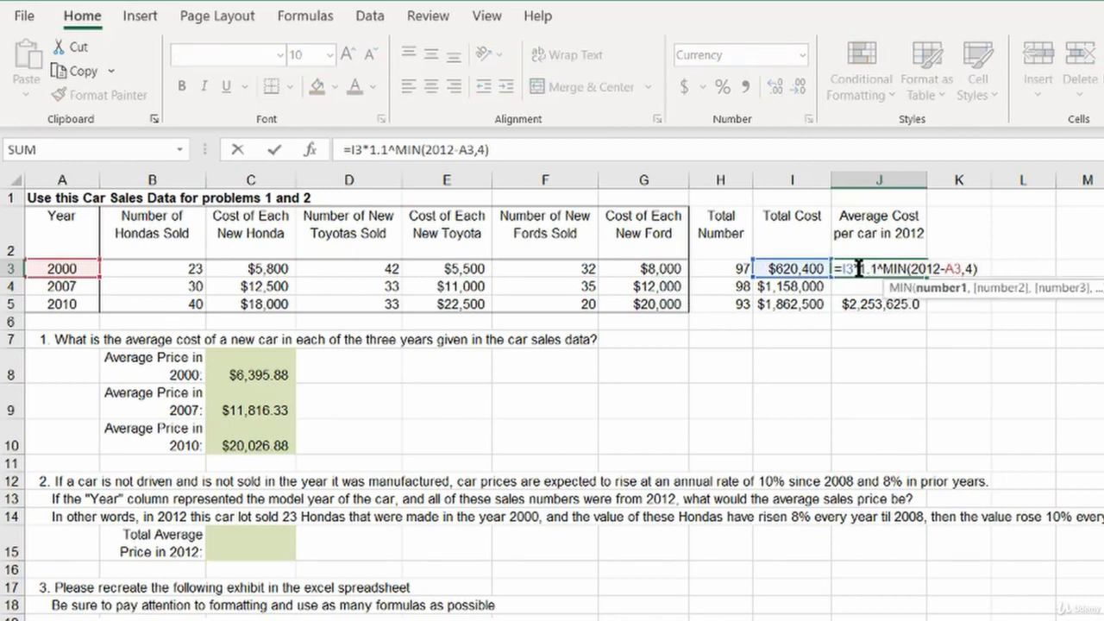
left_click(858, 268)
type("(")
left_click(981, 269)
type(")")
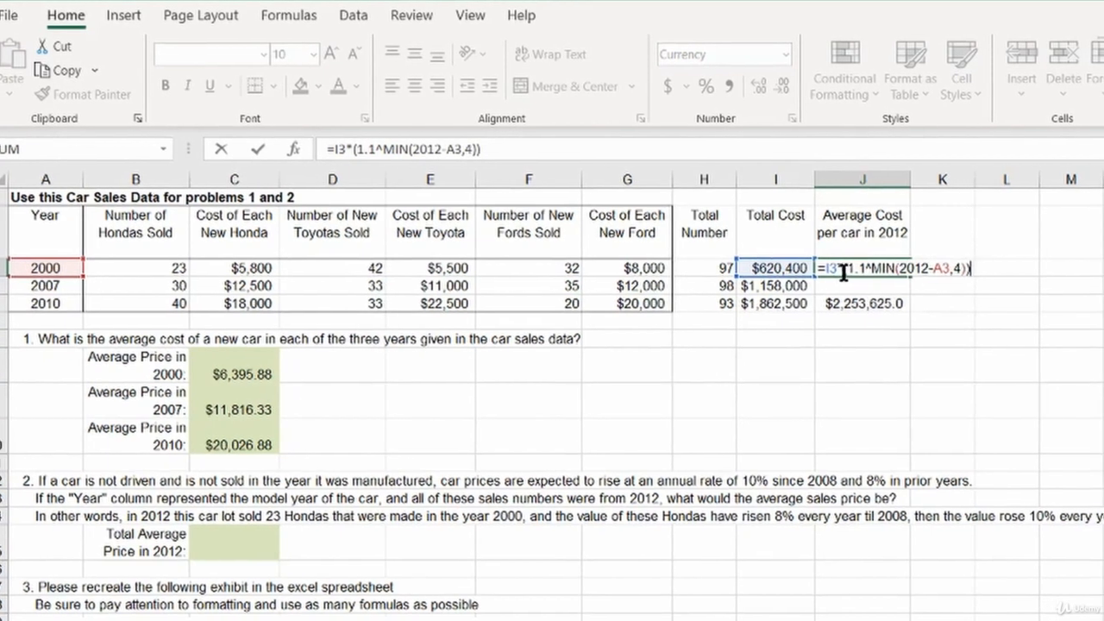
Duplicate the multiplied growth factor at the end of J3's formula and change the copy's base to 1.08.
left_click_drag(821, 268, 944, 269)
key("ctrl+c")
left_click(972, 269)
key("ctrl+v")
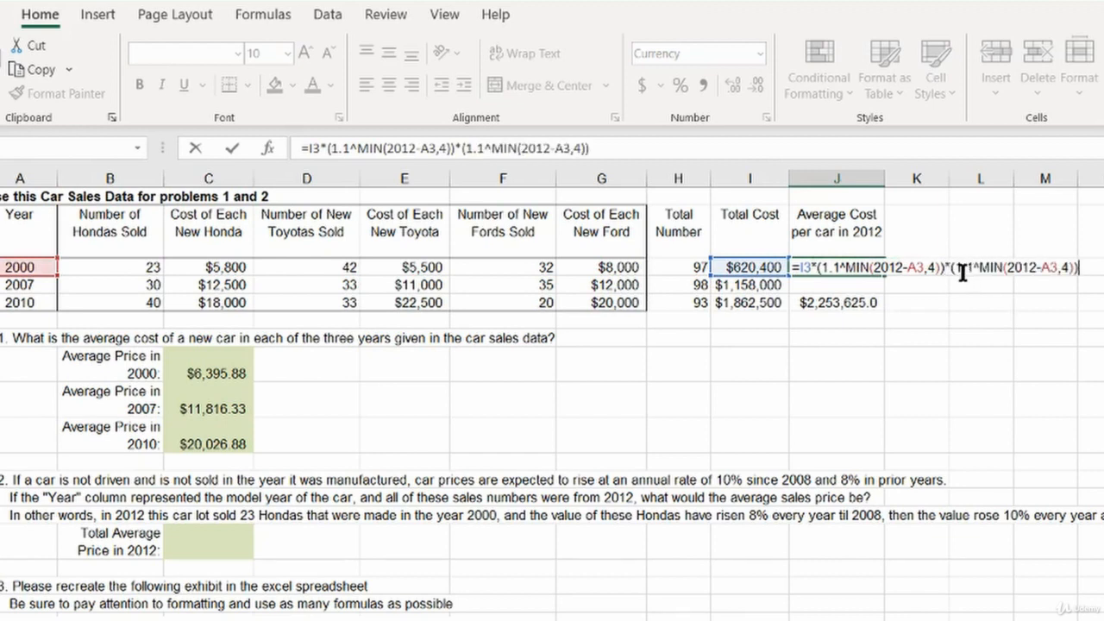
left_click_drag(966, 268, 973, 268)
type("08")
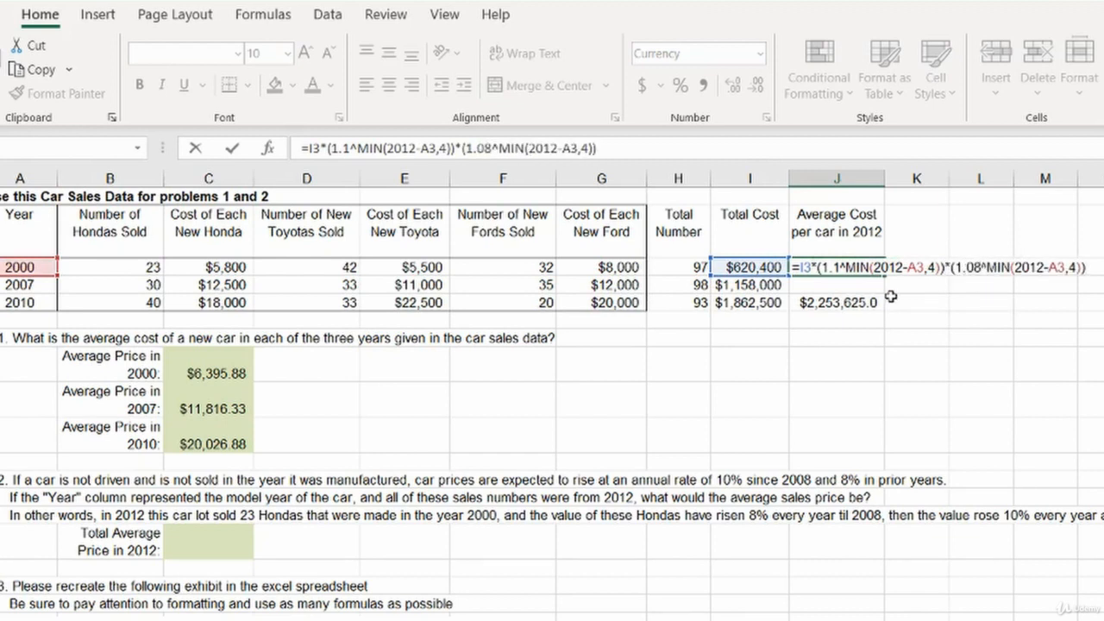
Change the 1.08 factor's exponent in J3 to MAX(2008-A3,0) and enter the formula.
double_click(1005, 267)
type("MAX(2")
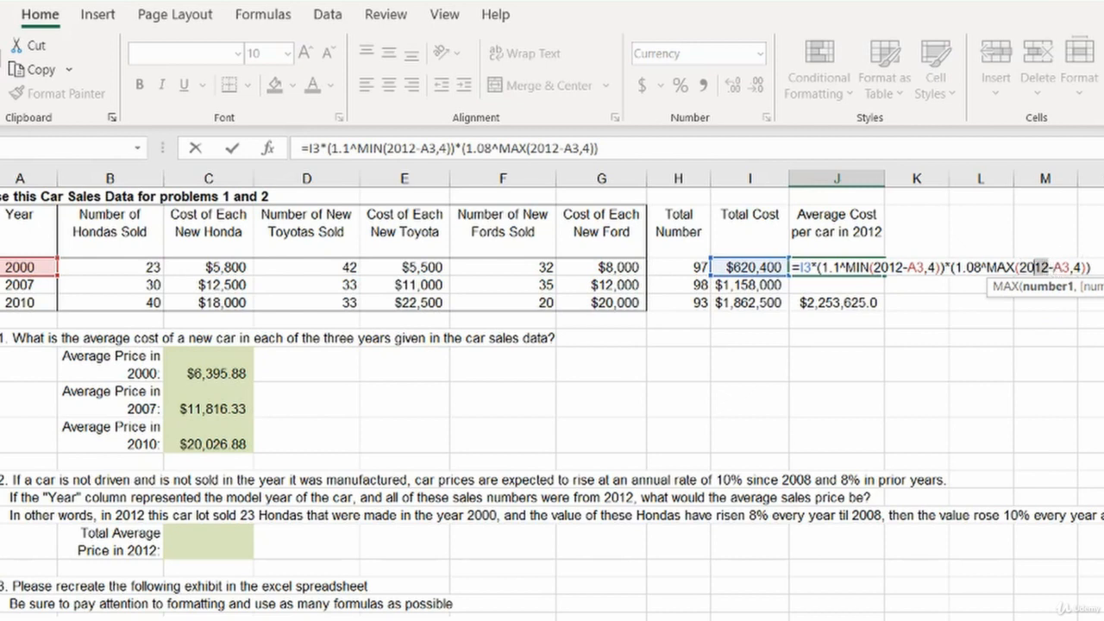
type("008")
left_click(1077, 268)
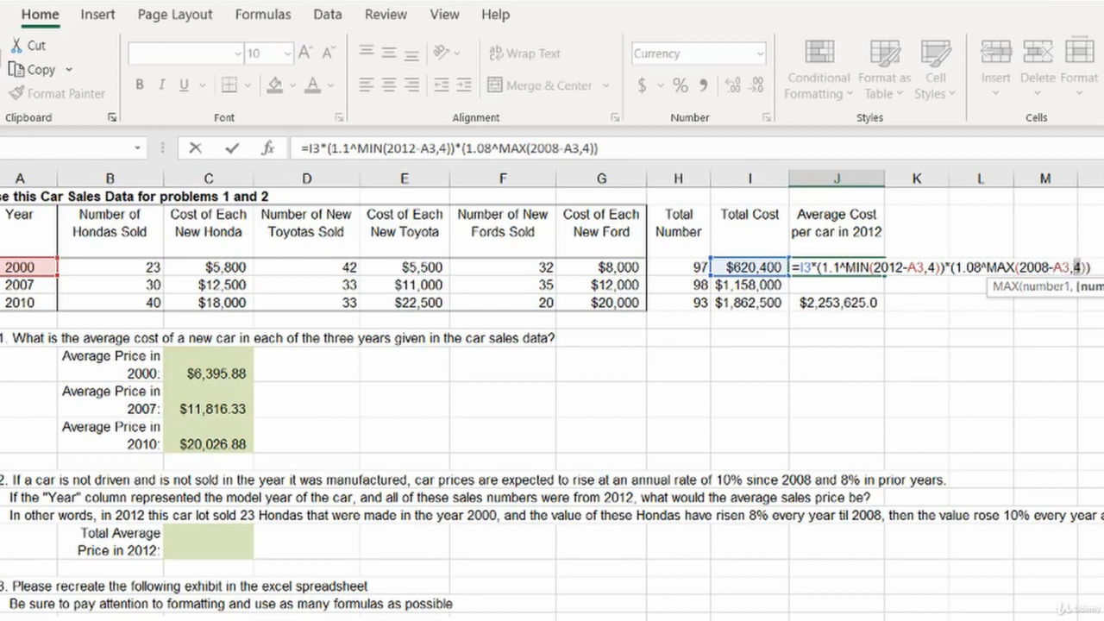
type("0")
key("Return")
Fill the 2012 cost formula from J3 down through J5.
key("Up")
key("shift+Down")
key("shift+Down")
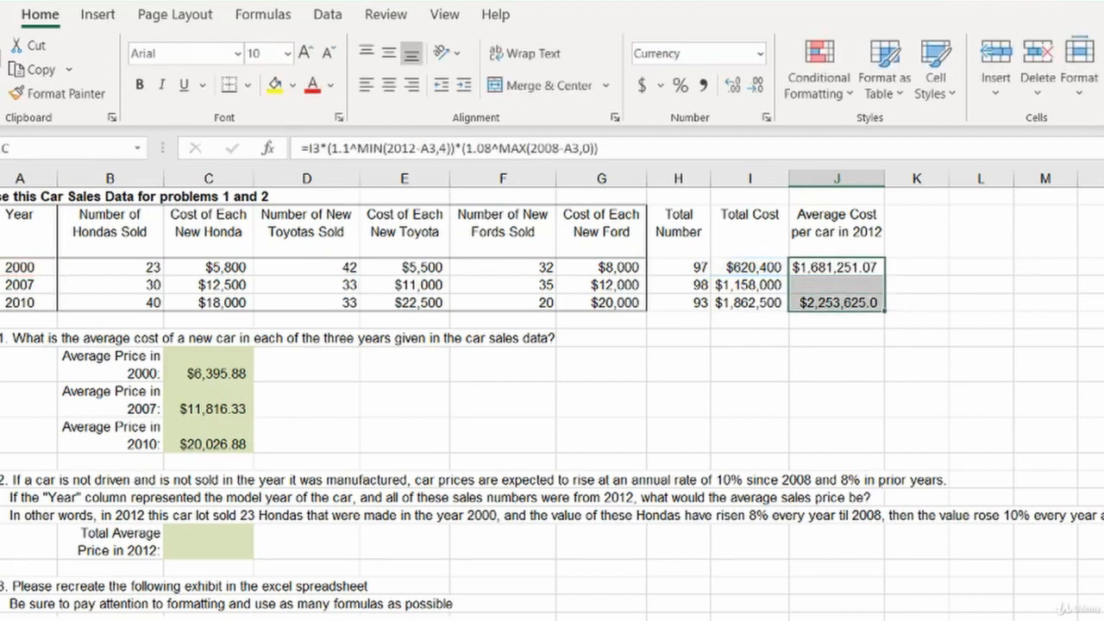
key("ctrl+d")
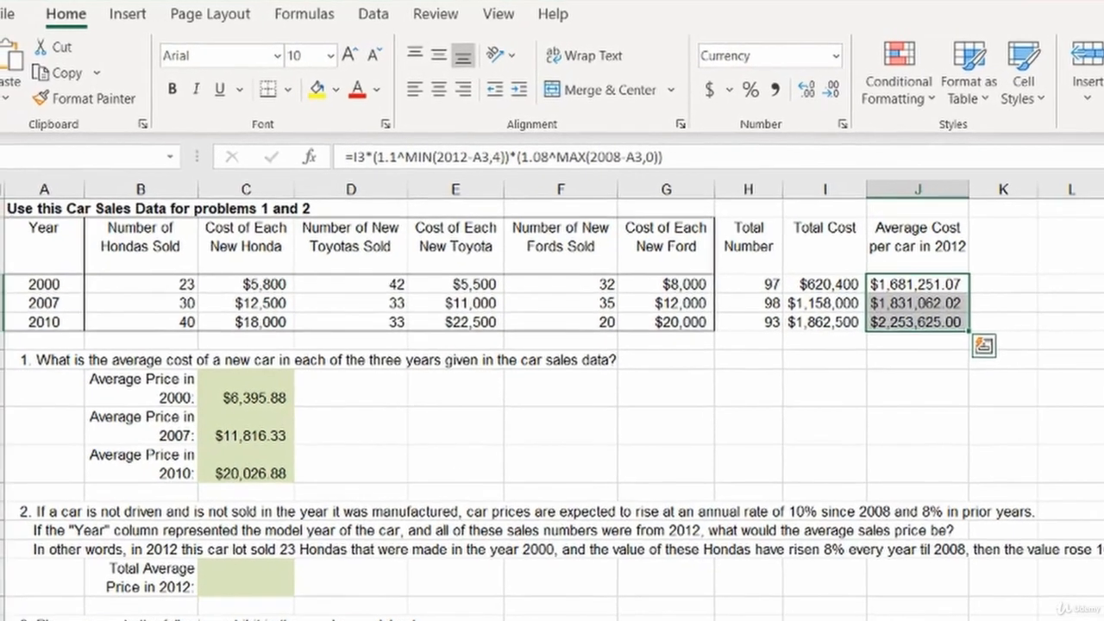
Check the filled 2012 cost formulas in J3 to J5 for correct row references.
key("Down")
key("Down")
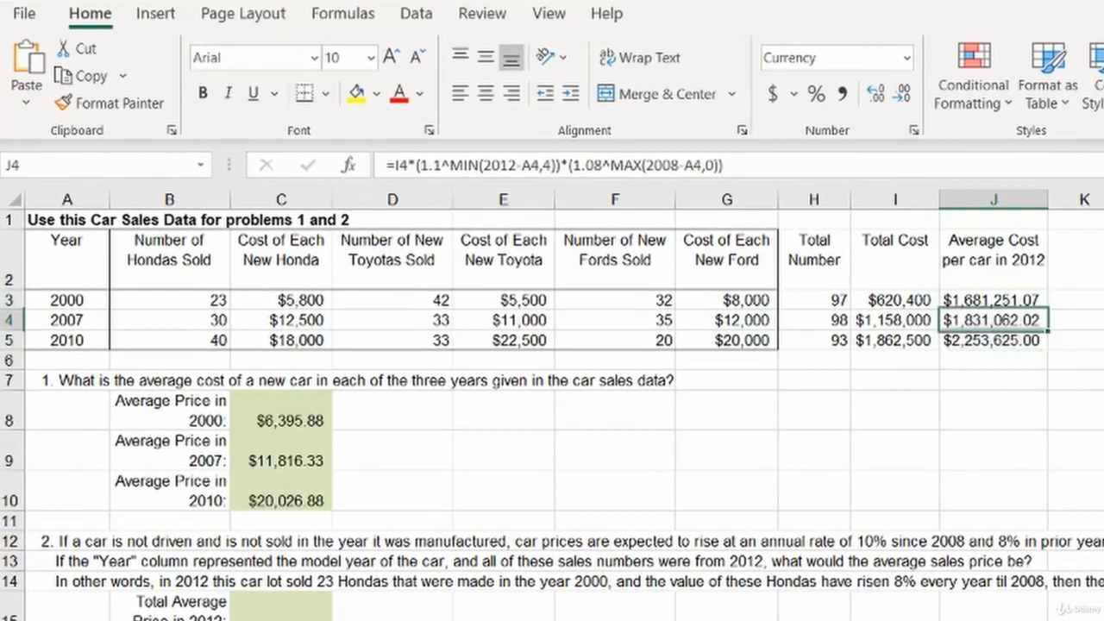
key("Up")
key("Up")
key("Down")
key("Down")
key("Up")
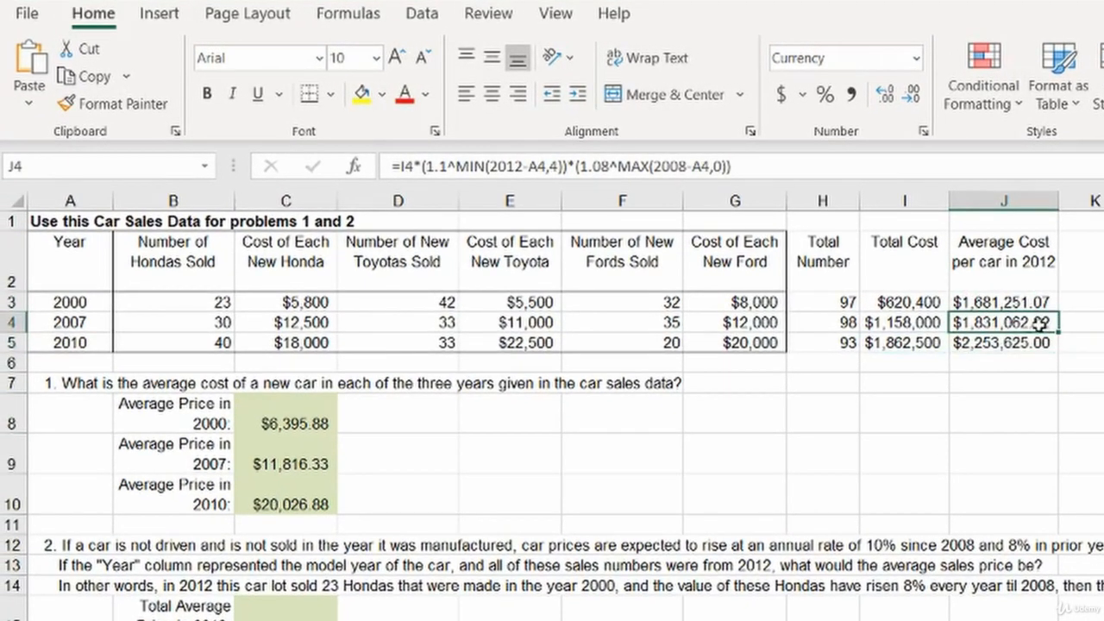
Evaluate the 8% growth part of J4's formula, first 2008-A4 and after it the whole 1.08 factor.
key("F2")
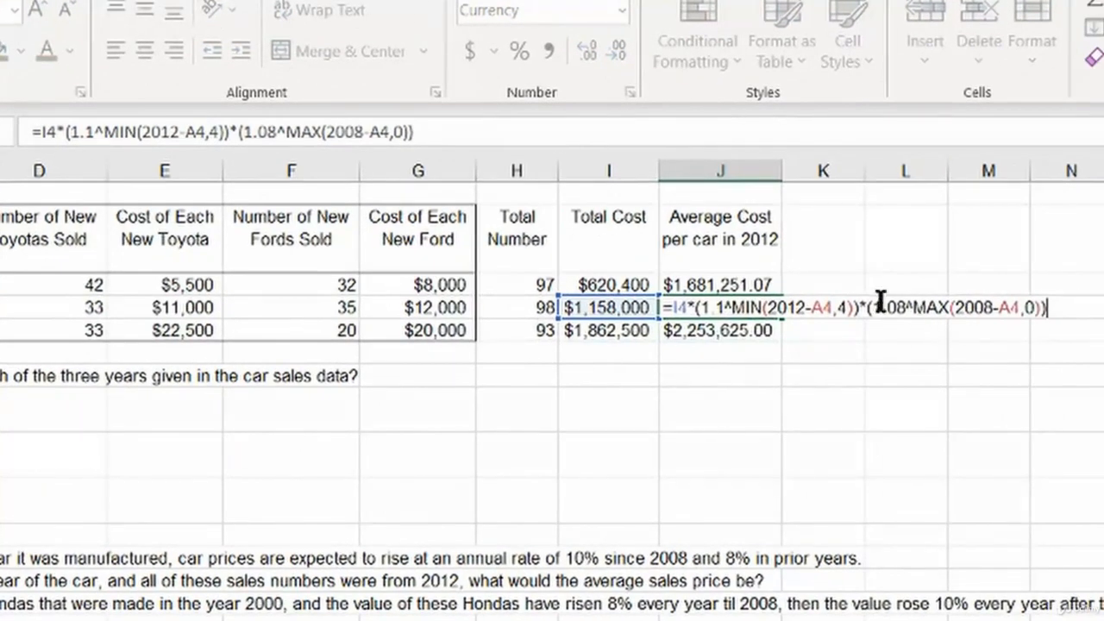
left_click_drag(955, 308, 1020, 309)
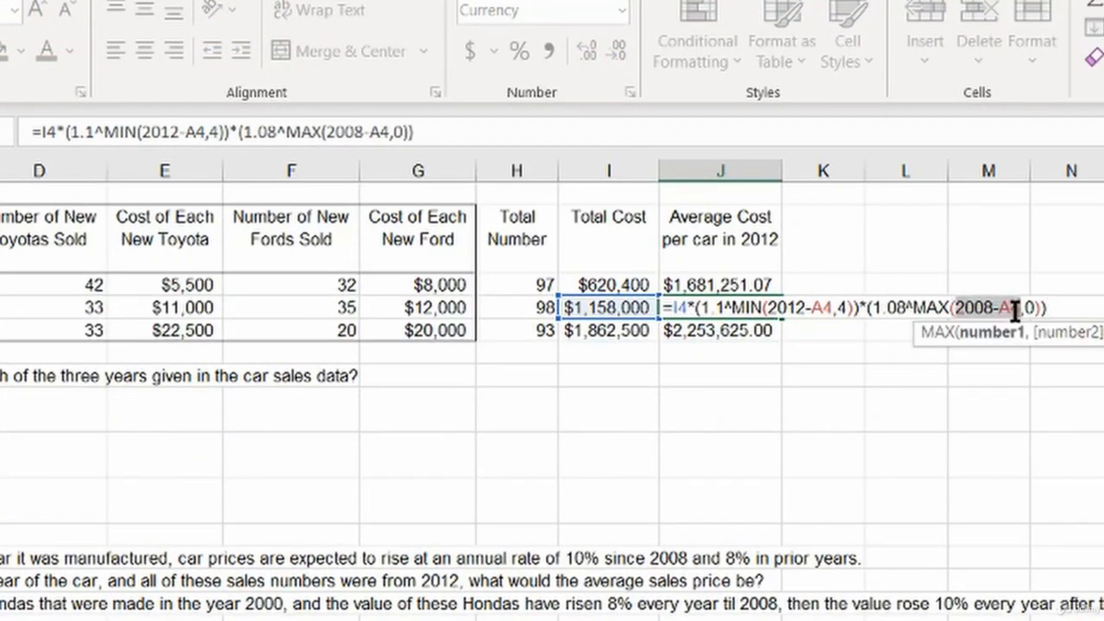
key("F9")
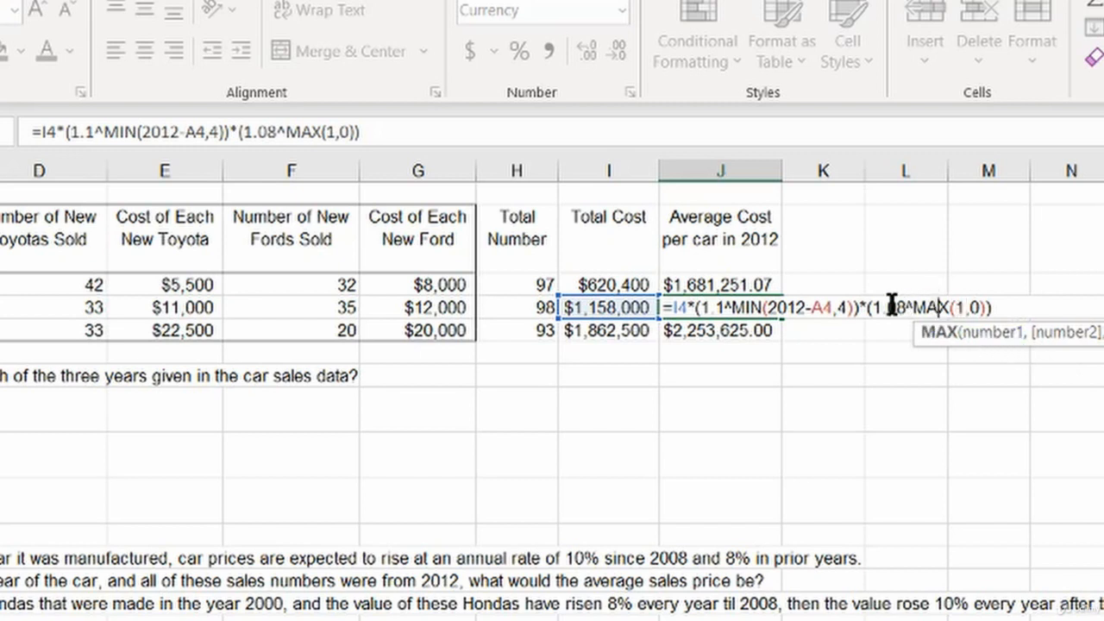
left_click_drag(874, 308, 1035, 303)
left_click(931, 308)
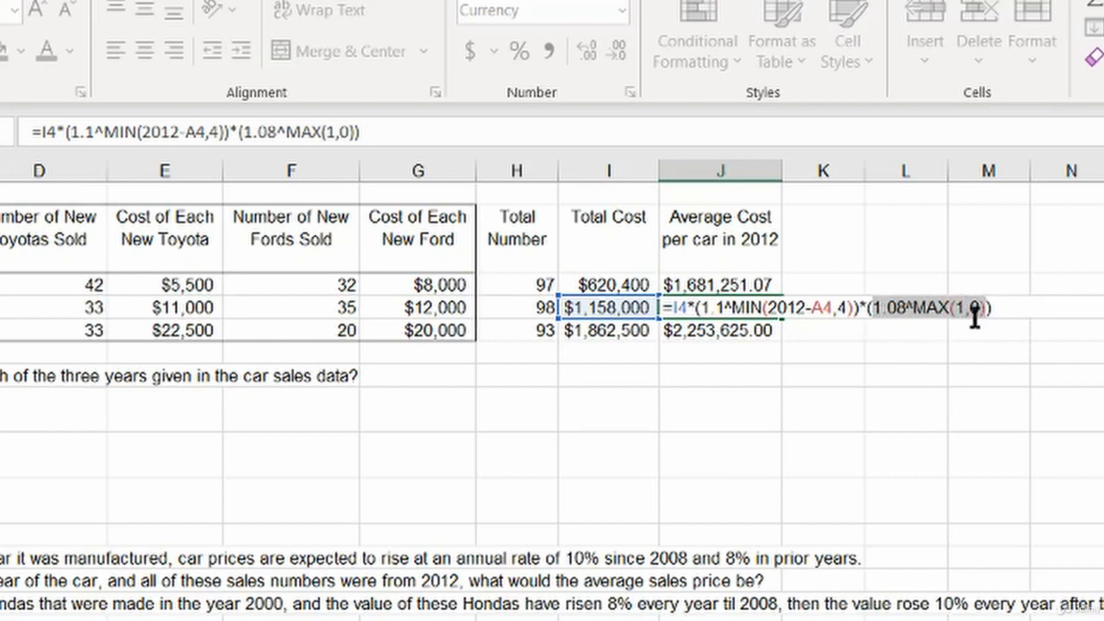
type("1.08")
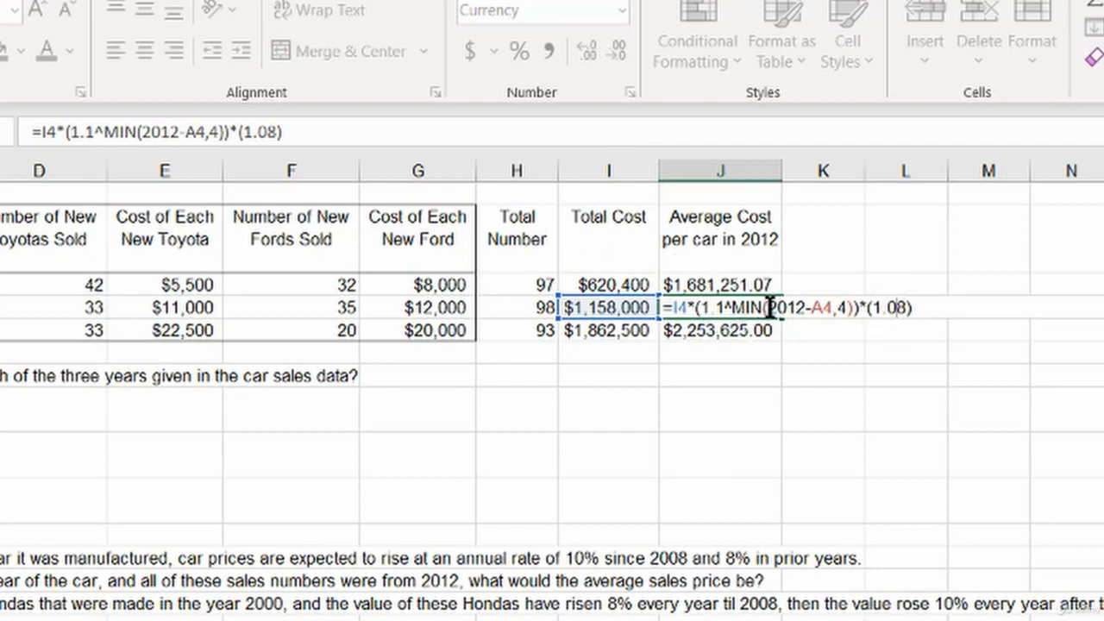
Evaluate J4's MIN exponent, 1.1 growth factor and full product in place, and discard the edits to keep the original formula.
left_click_drag(731, 308, 855, 308)
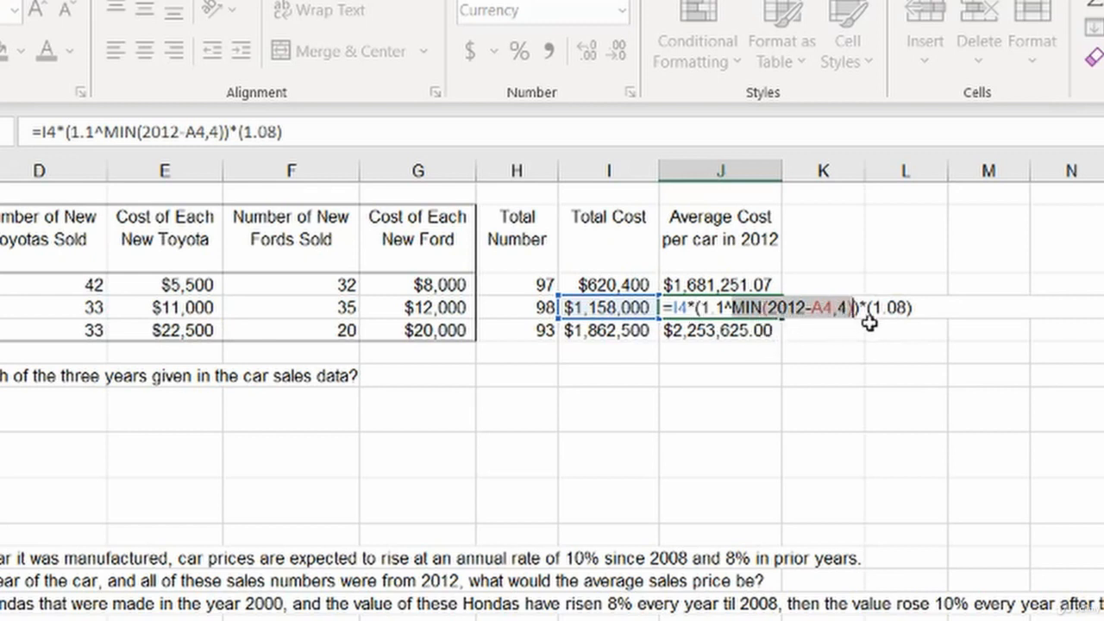
type("4")
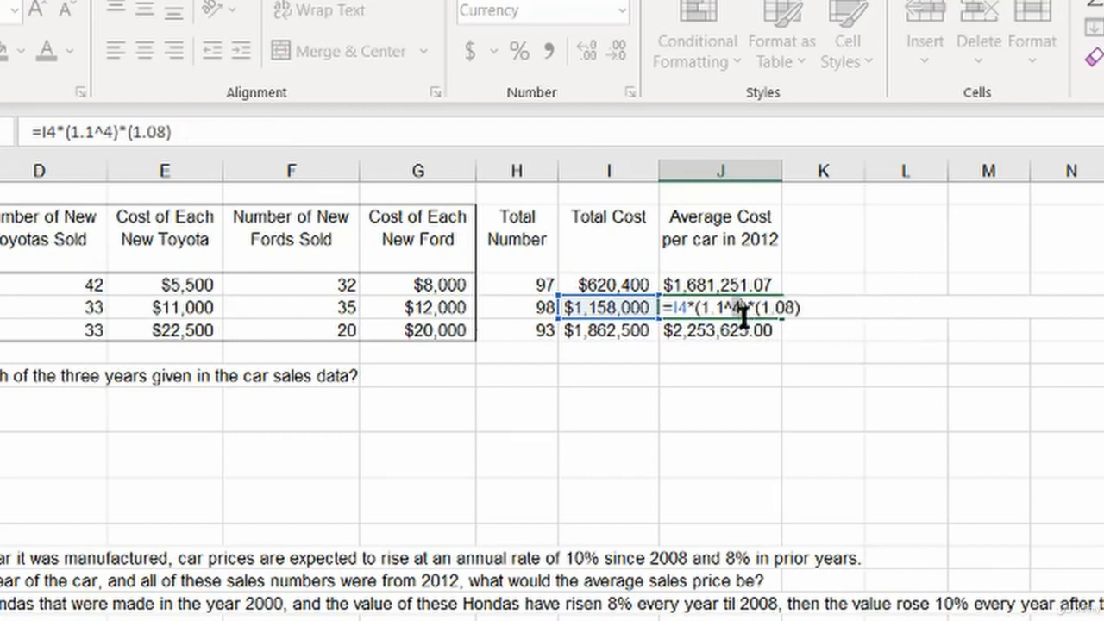
left_click_drag(698, 307, 743, 307)
key("F9")
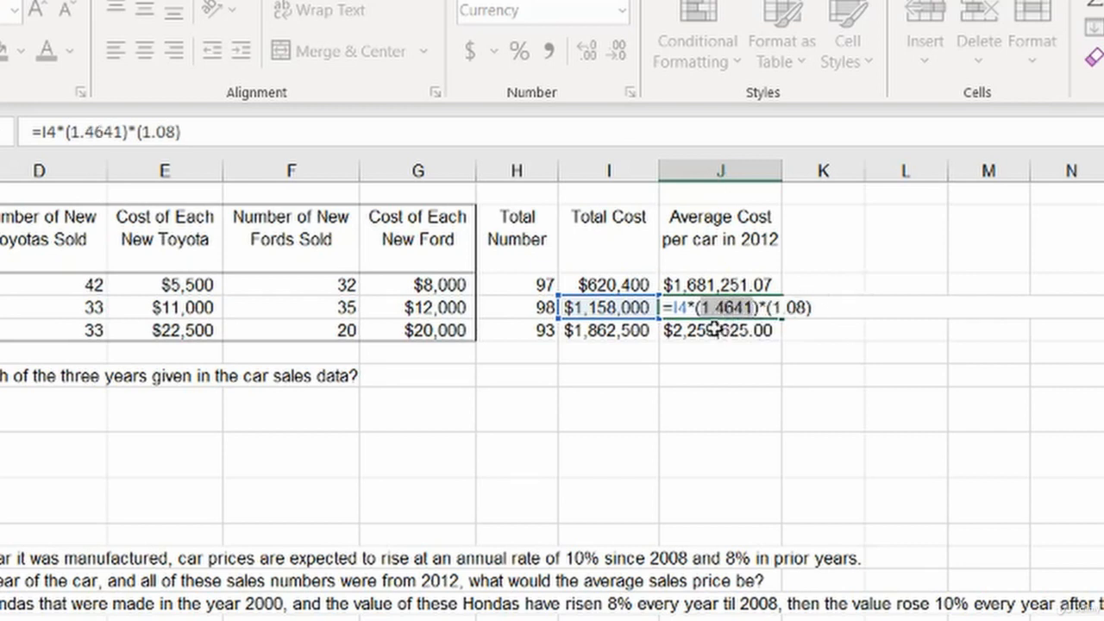
left_click(714, 308)
left_click_drag(670, 307, 820, 304)
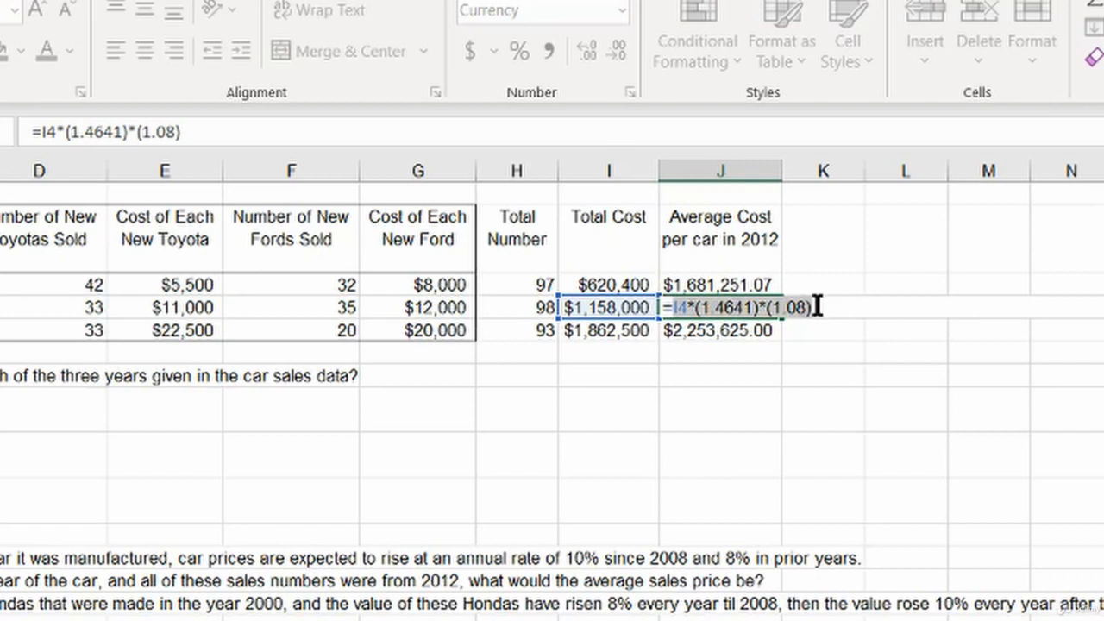
key("F9")
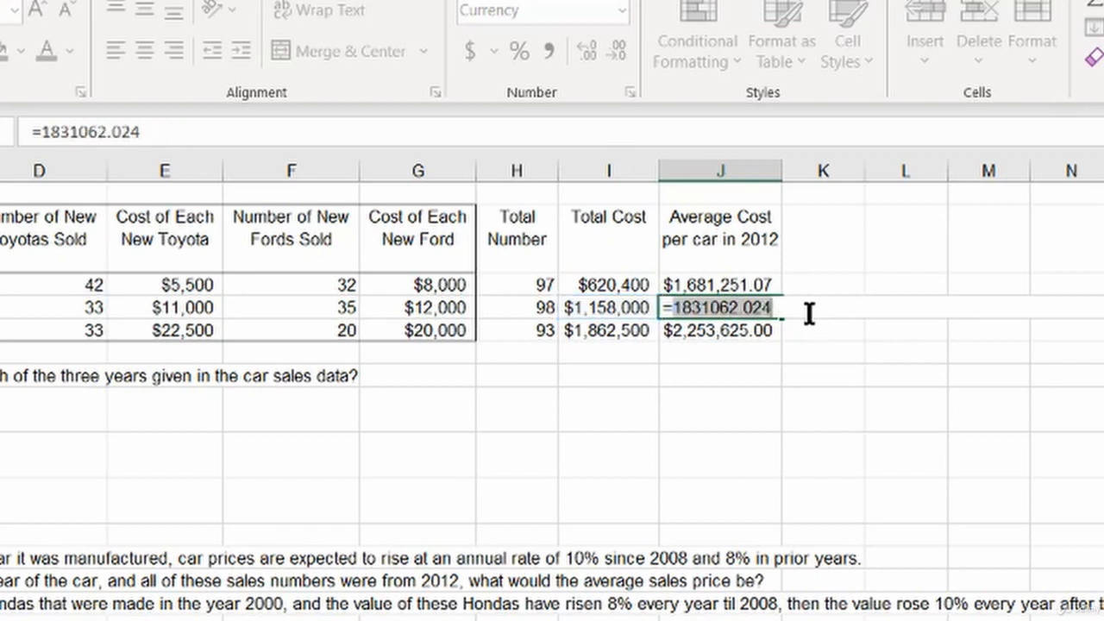
key("Escape")
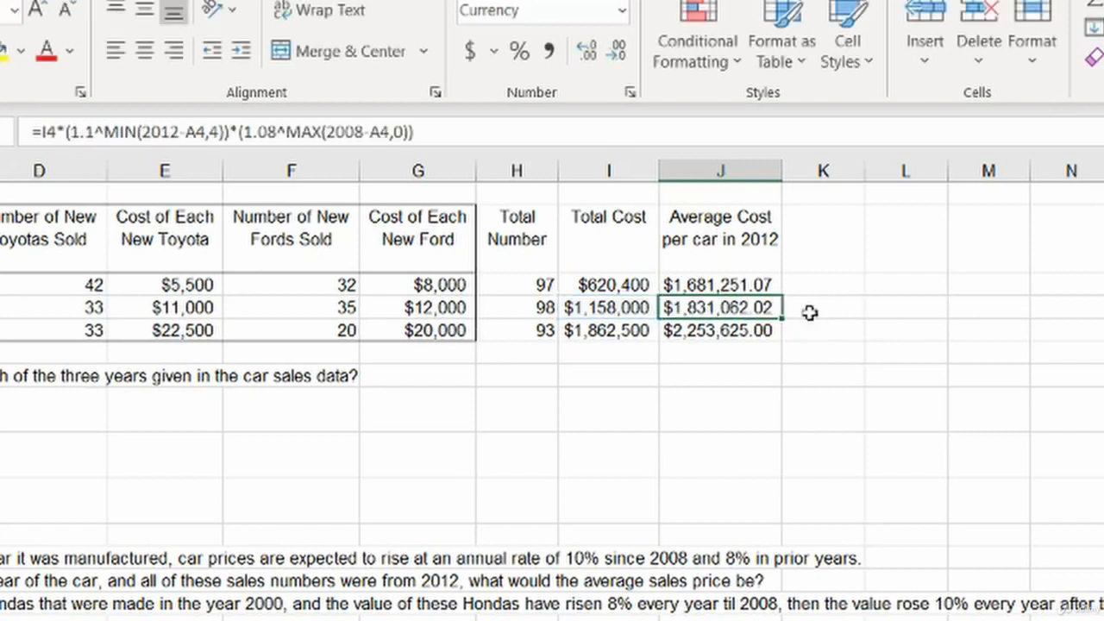
left_click(755, 334)
left_click(739, 355)
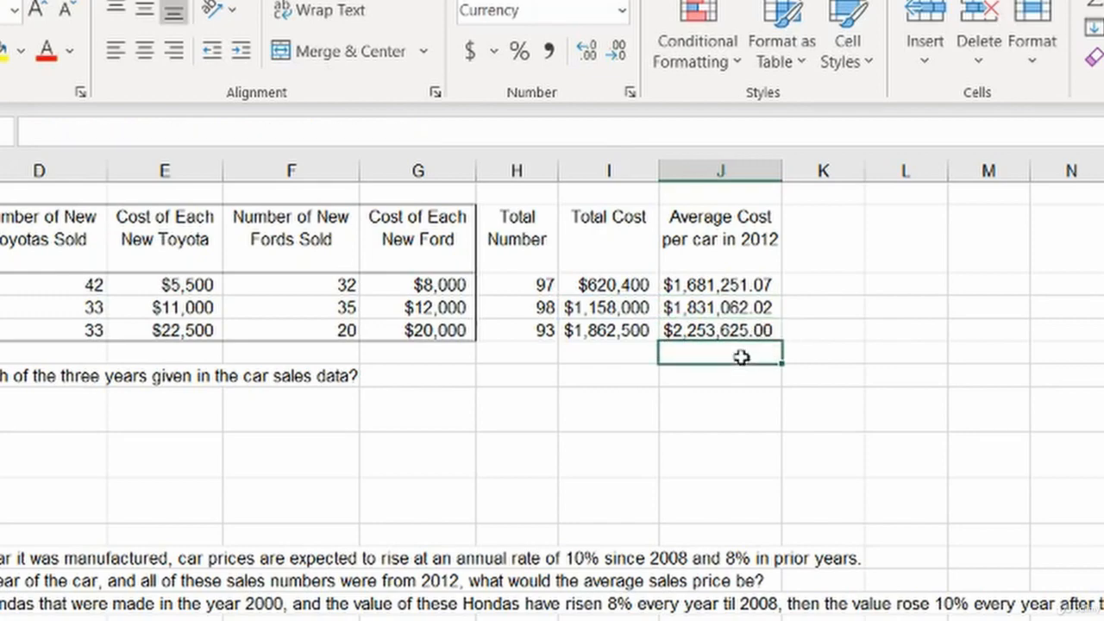
left_click(739, 397)
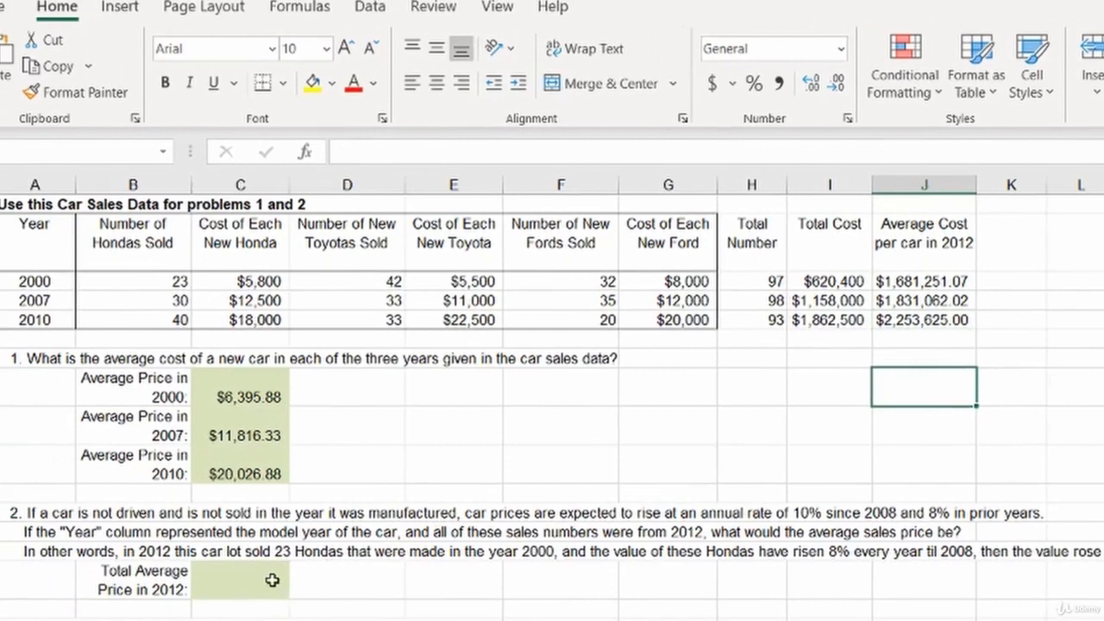
left_click(271, 579)
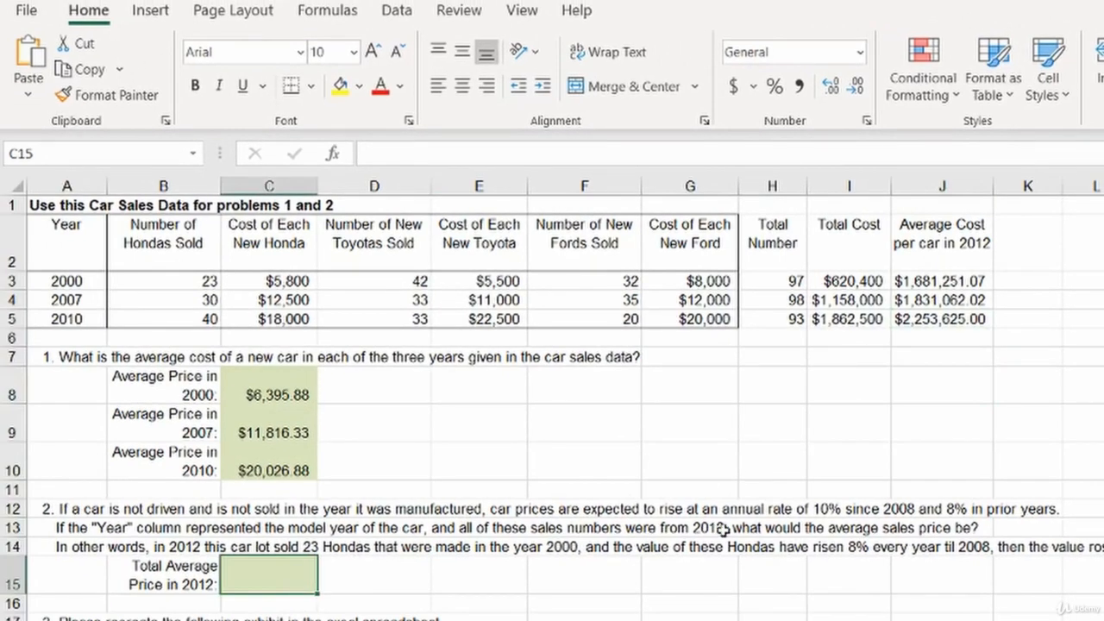
Total the yearly car counts in H6 with a SUM of H3:H5.
left_click(783, 336)
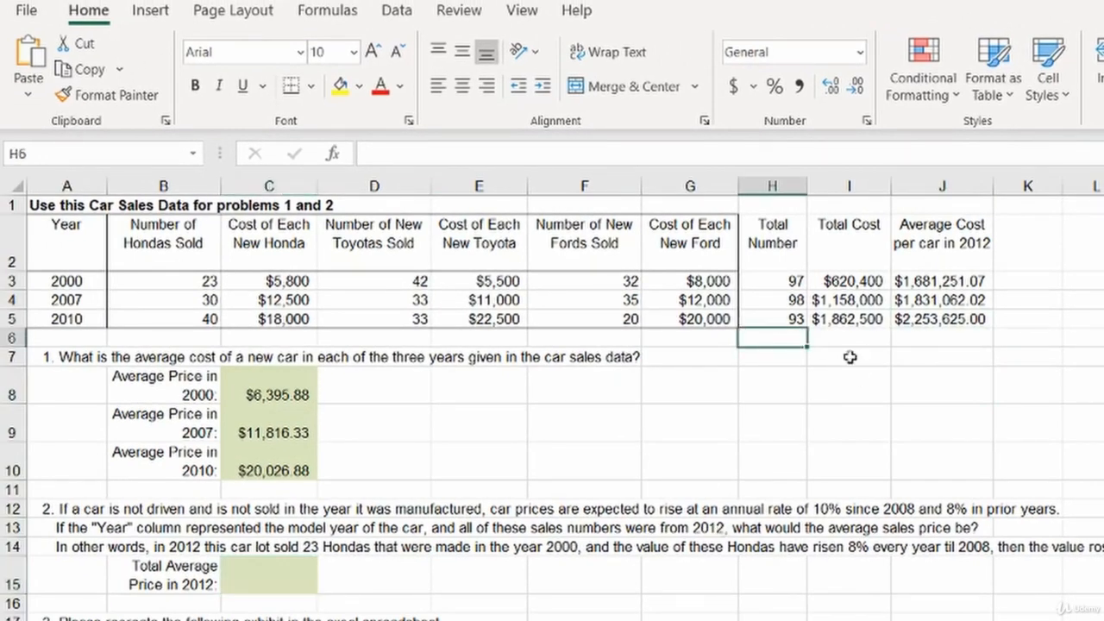
type("sum")
key("BackSpace")
key("BackSpace")
key("BackSpace")
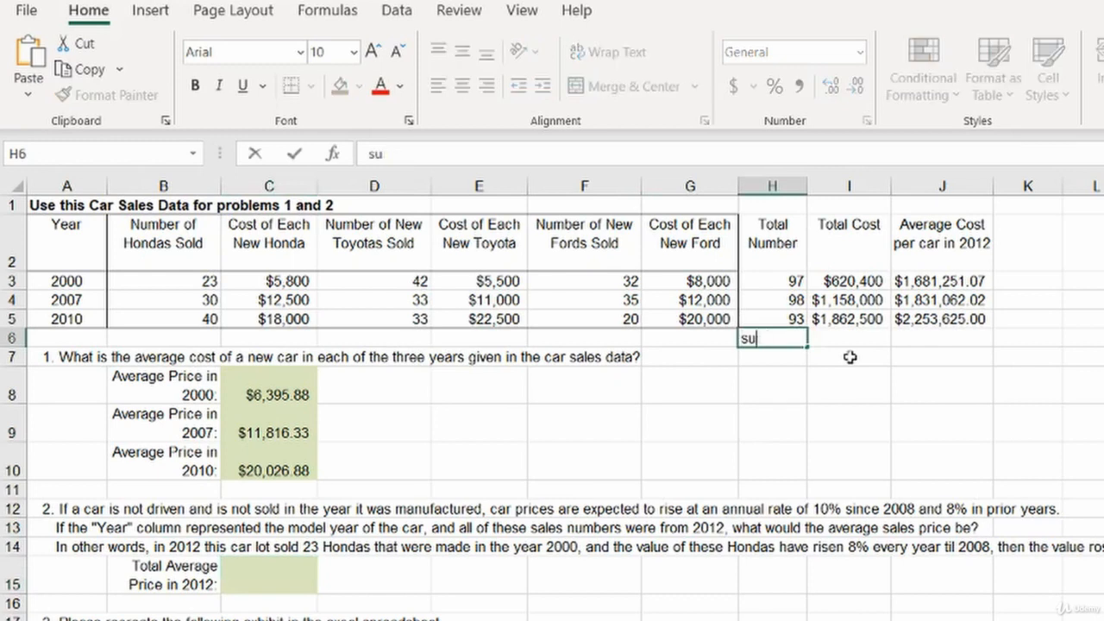
type("=sum")
key("Tab")
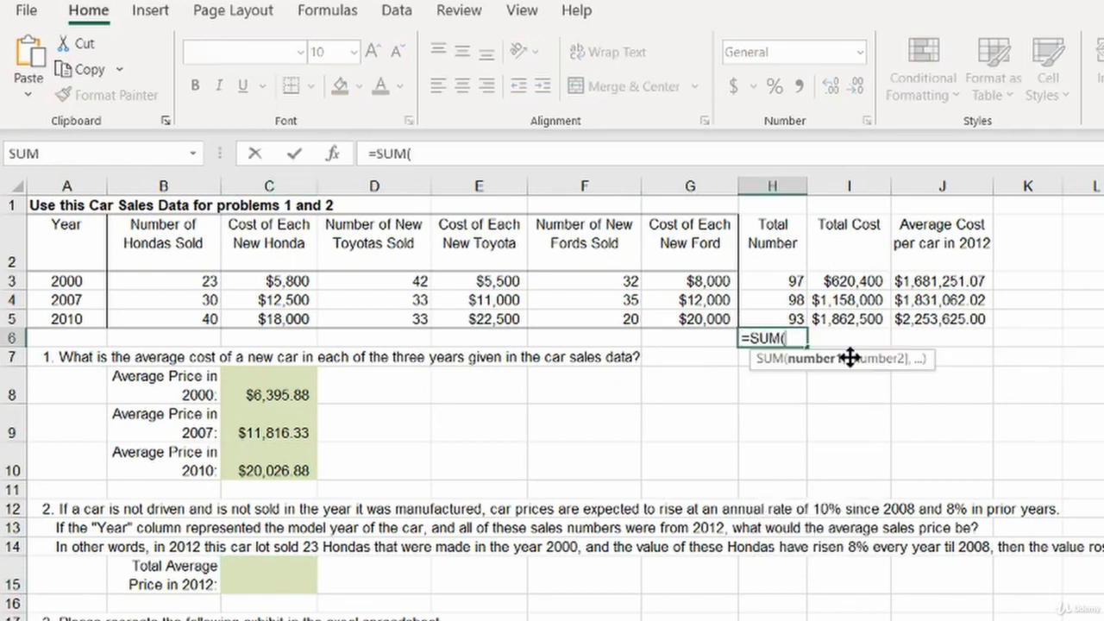
key("Up")
key("shift+Up")
key("shift+Up")
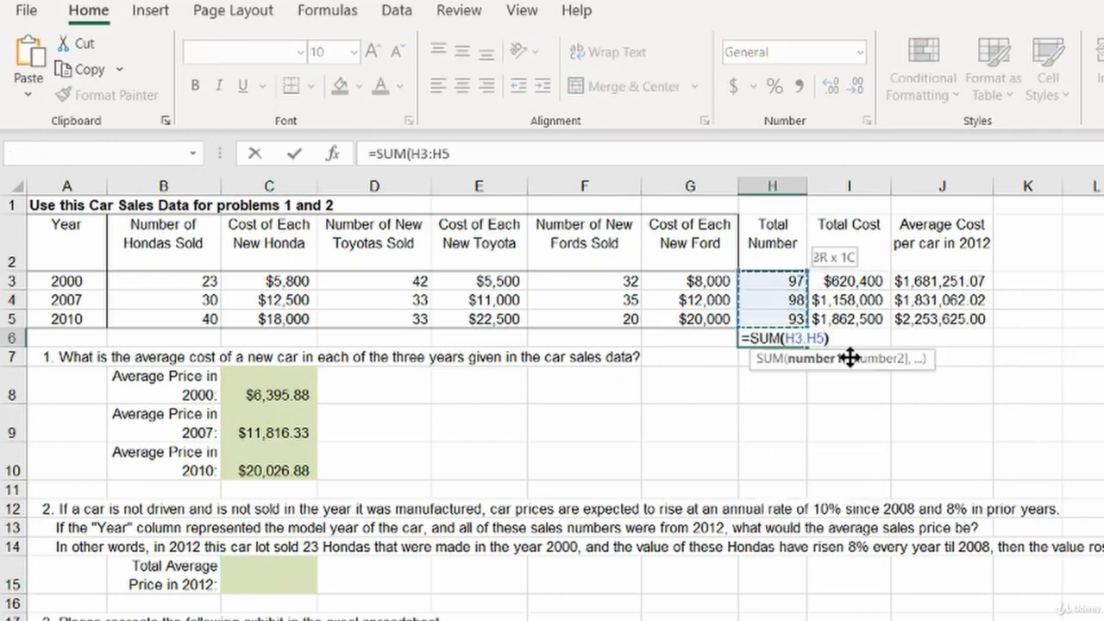
key("Return")
Check the total number formulas in H4 to H6.
key("Up")
key("Up")
key("Up")
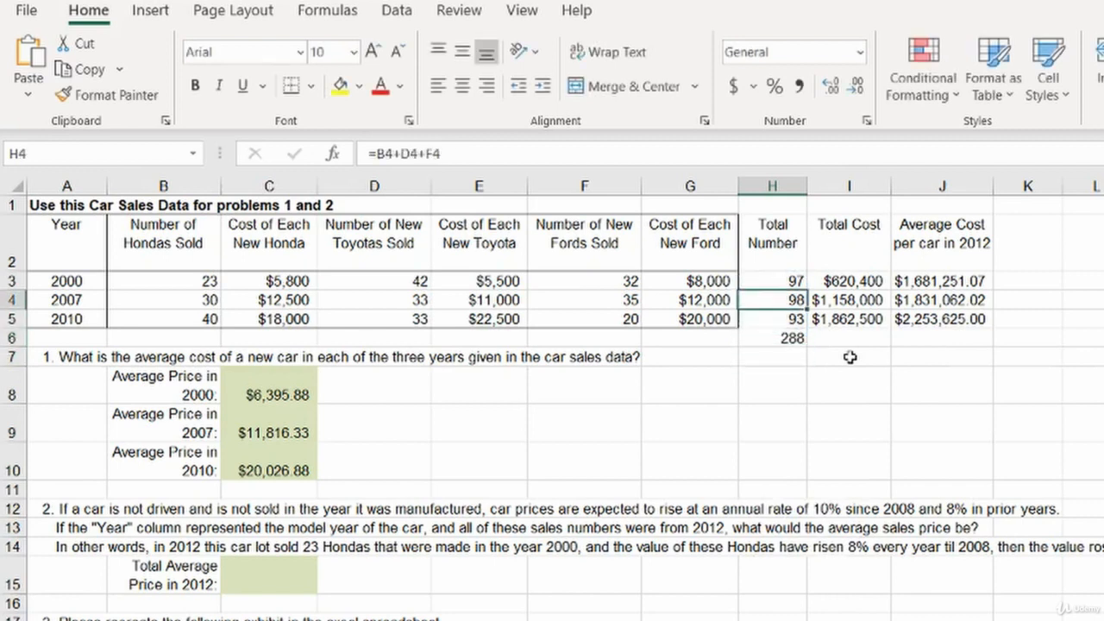
key("Down")
key("Down")
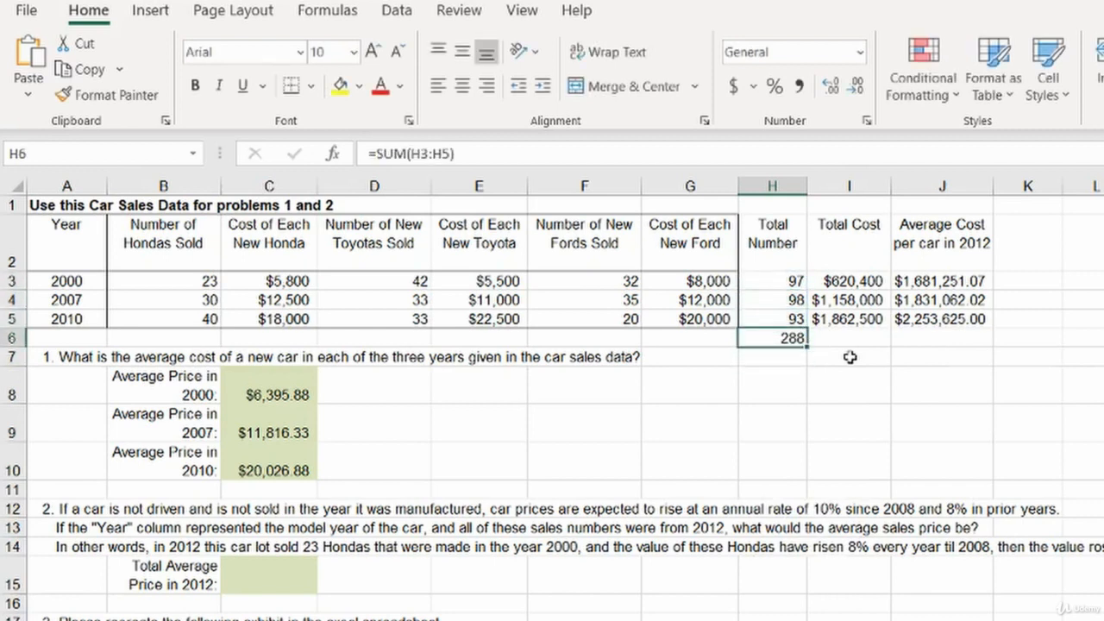
key("Left")
key("Right")
key("Up")
key("Up")
key("Down")
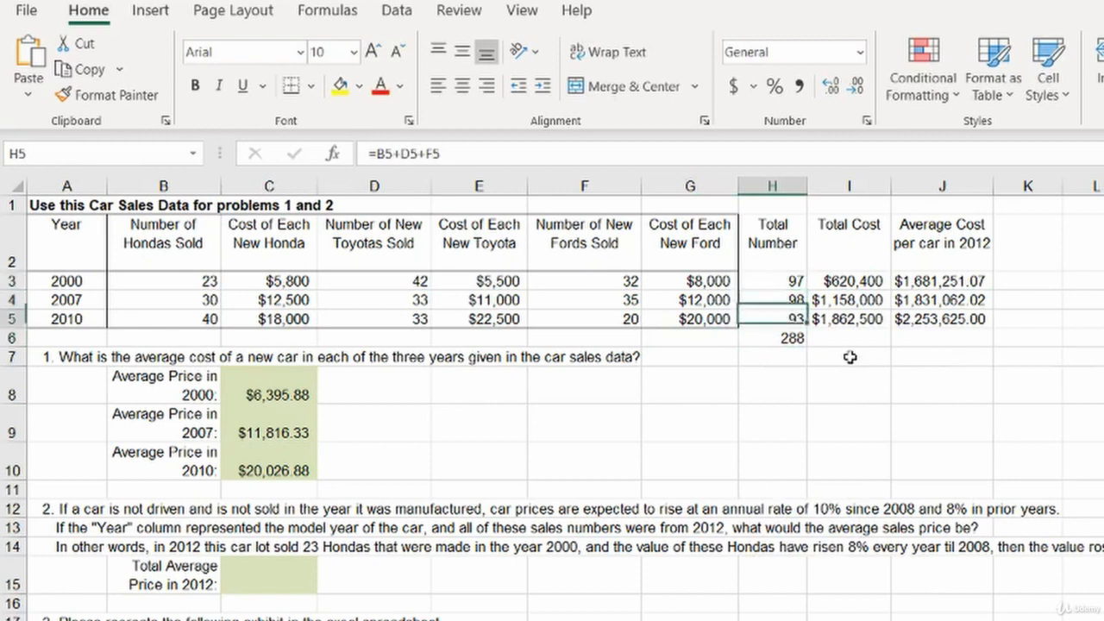
Total the 2012 costs of all model years in J6 with a SUM of J3:J5.
key("Down")
key("Right")
key("Right")
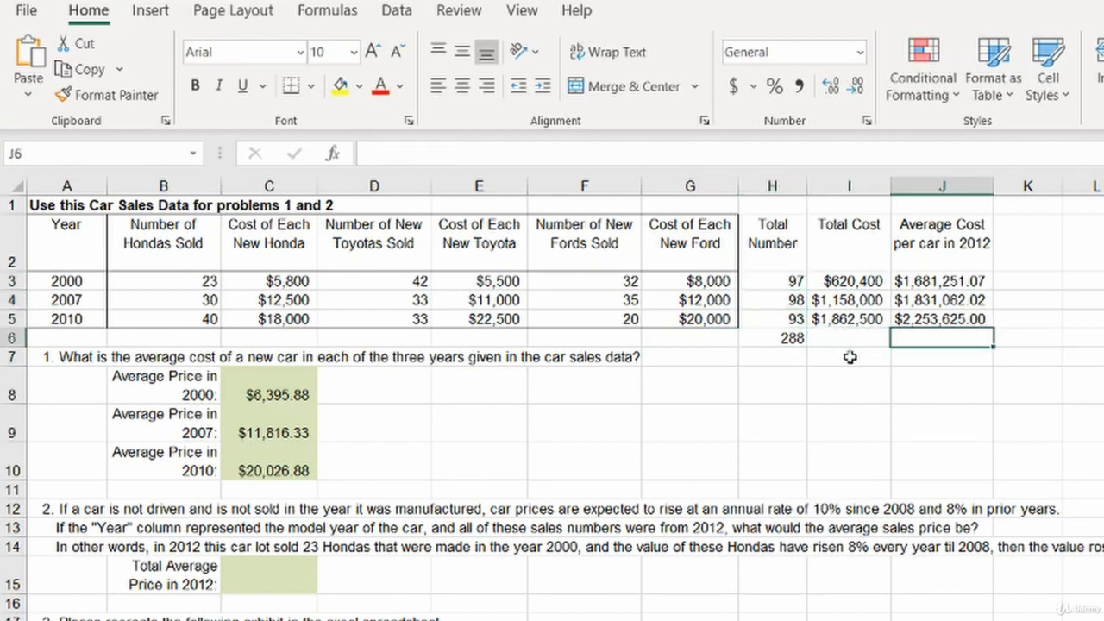
key("alt+equal")
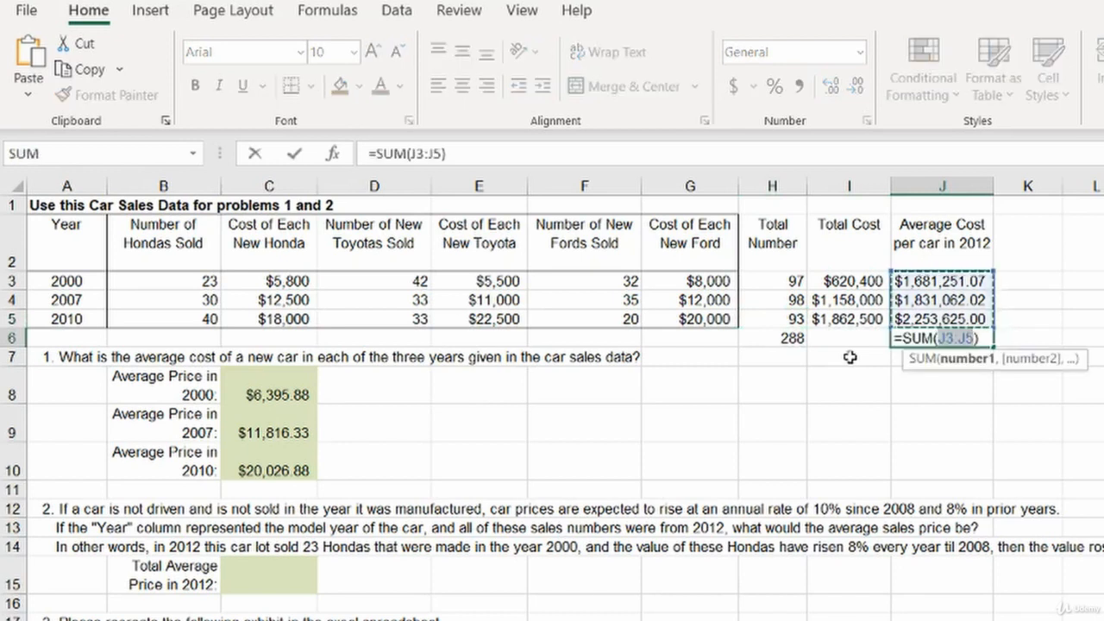
key("Return")
key("Up")
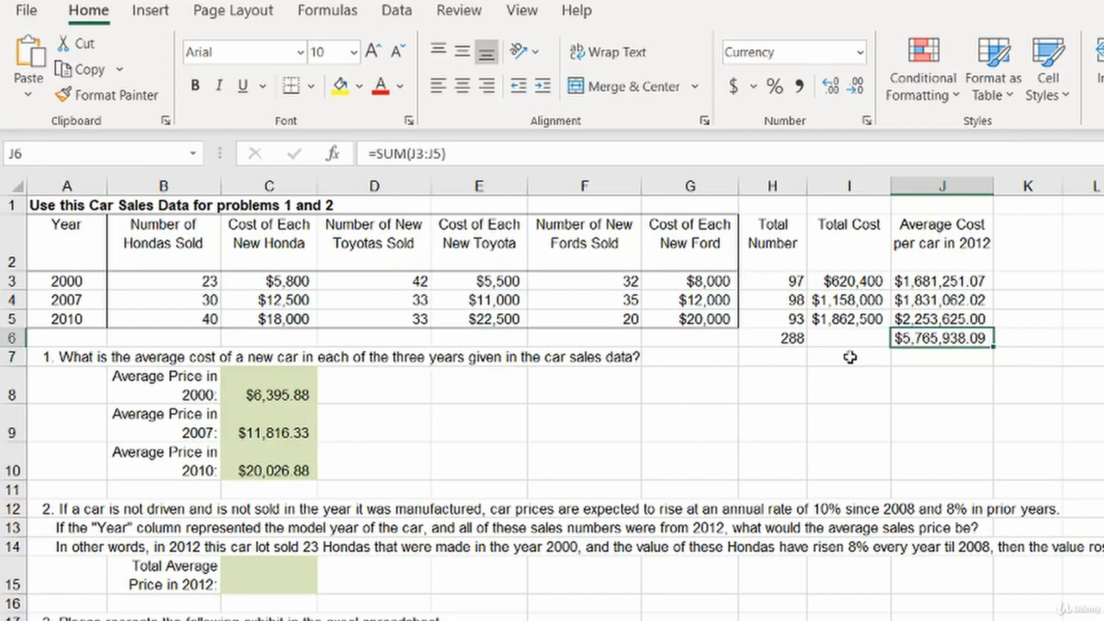
Review each model year's total number, total cost and 2012 cost across columns H to J.
key("Left")
key("Left")
key("Right")
key("Right")
key("Up")
key("Left")
key("Up")
key("Up")
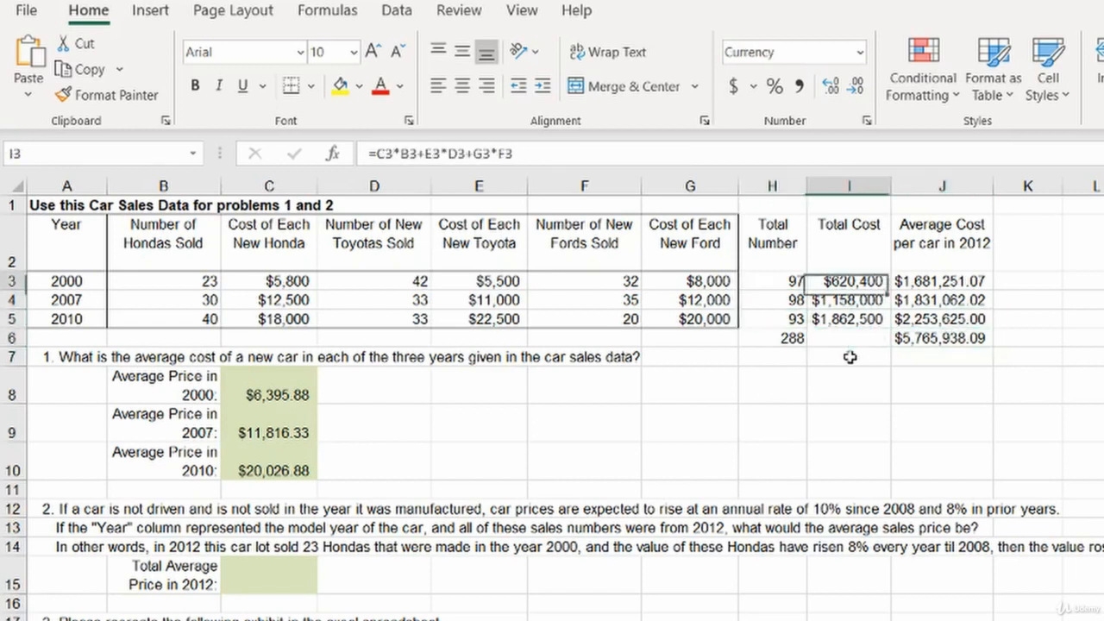
key("Left")
key("Right")
key("Down")
key("Left")
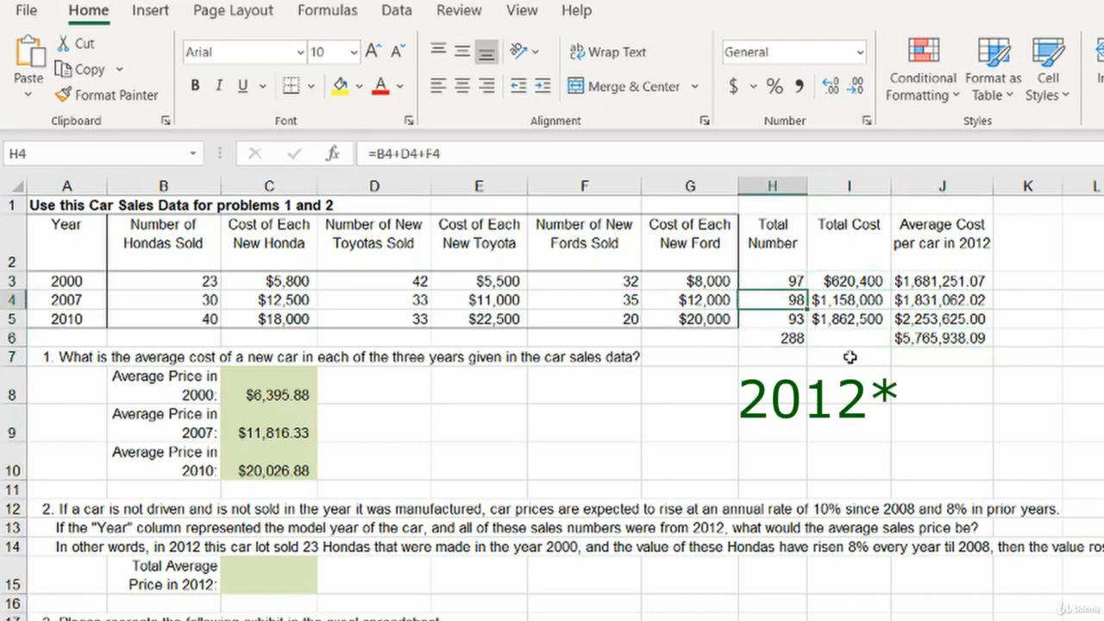
key("Up")
key("Right")
key("Right")
key("Down")
key("Down")
key("Down")
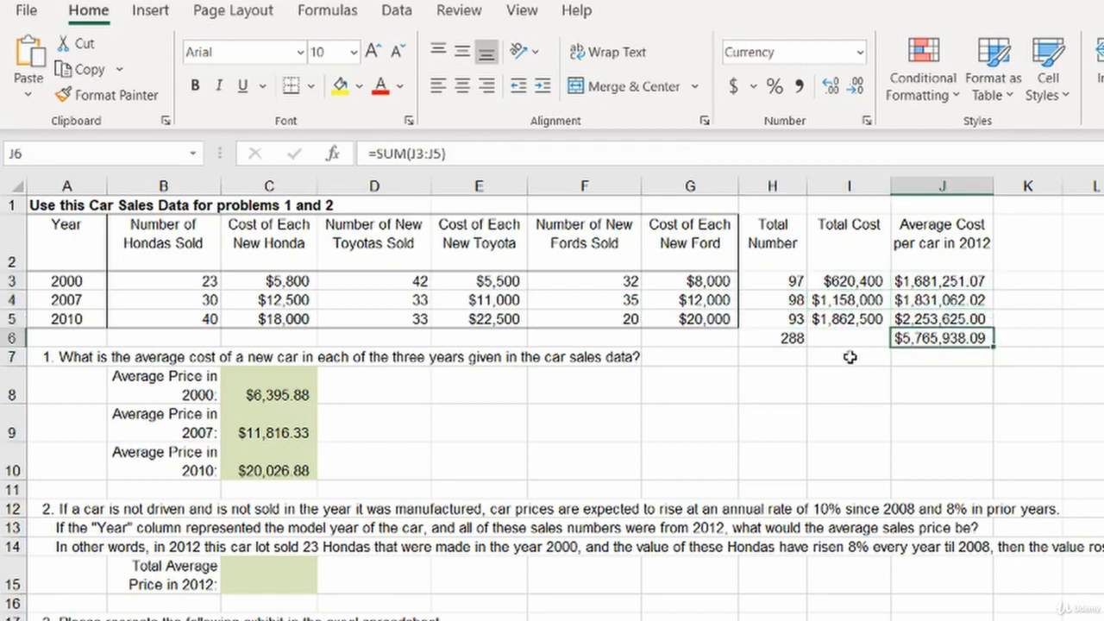
Inspect the SUM formulas behind the 2012 cost total in J6 and the car count in H6.
key("F2")
key("Escape")
key("Left")
key("Right")
key("Left")
key("Left")
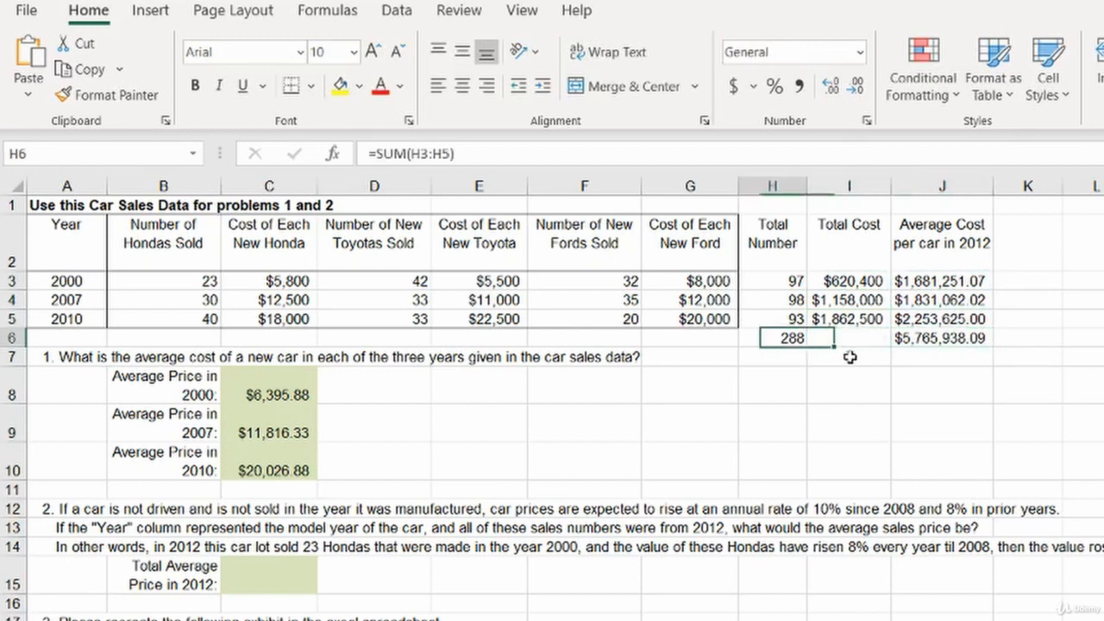
key("F2")
key("Escape")
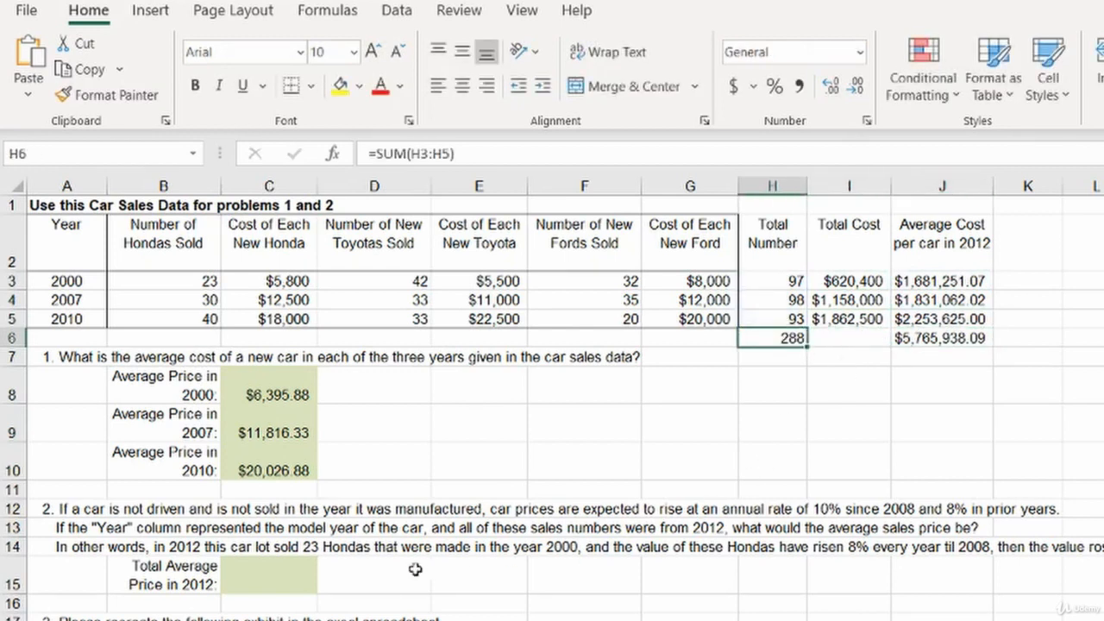
Calculate the total average price in 2012 in C15 with the formula =J6/H6.
left_click(294, 573)
type("=")
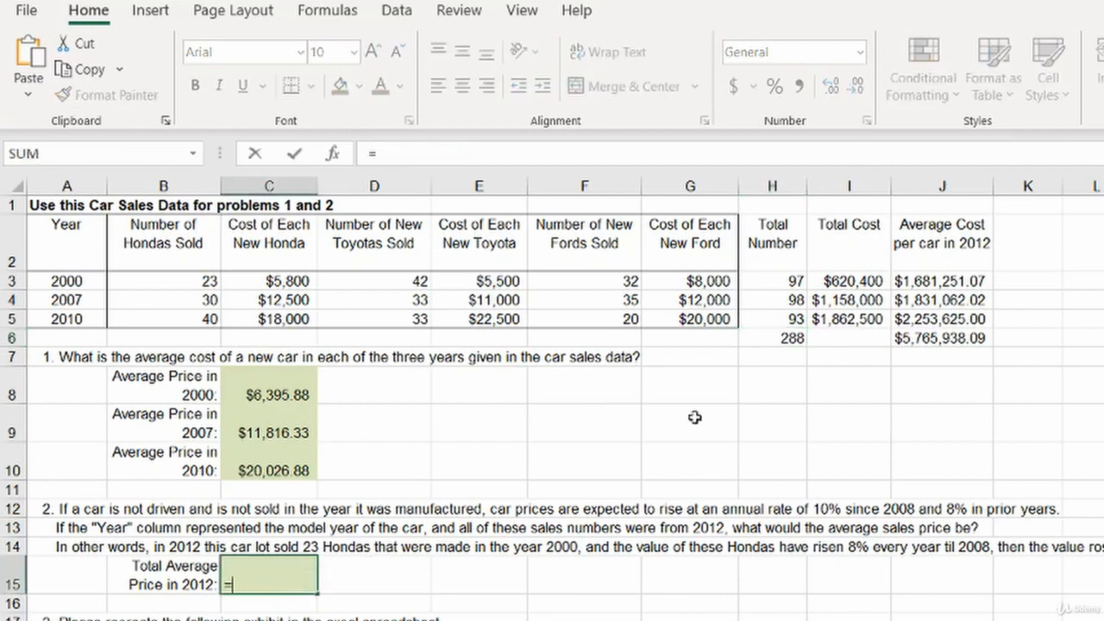
left_click(950, 336)
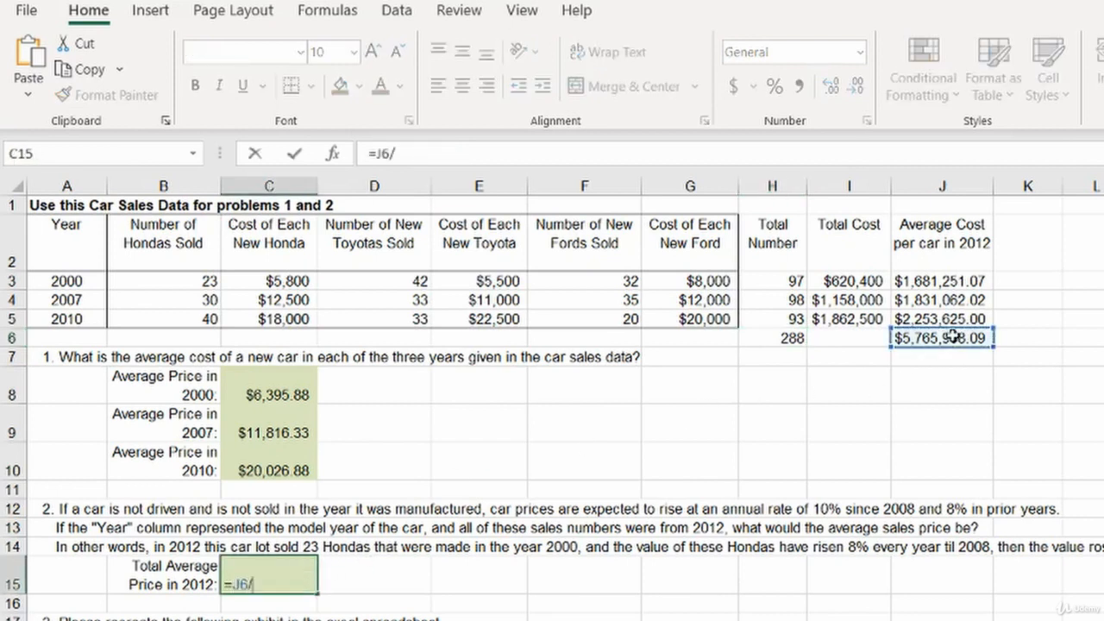
type("/")
left_click(794, 340)
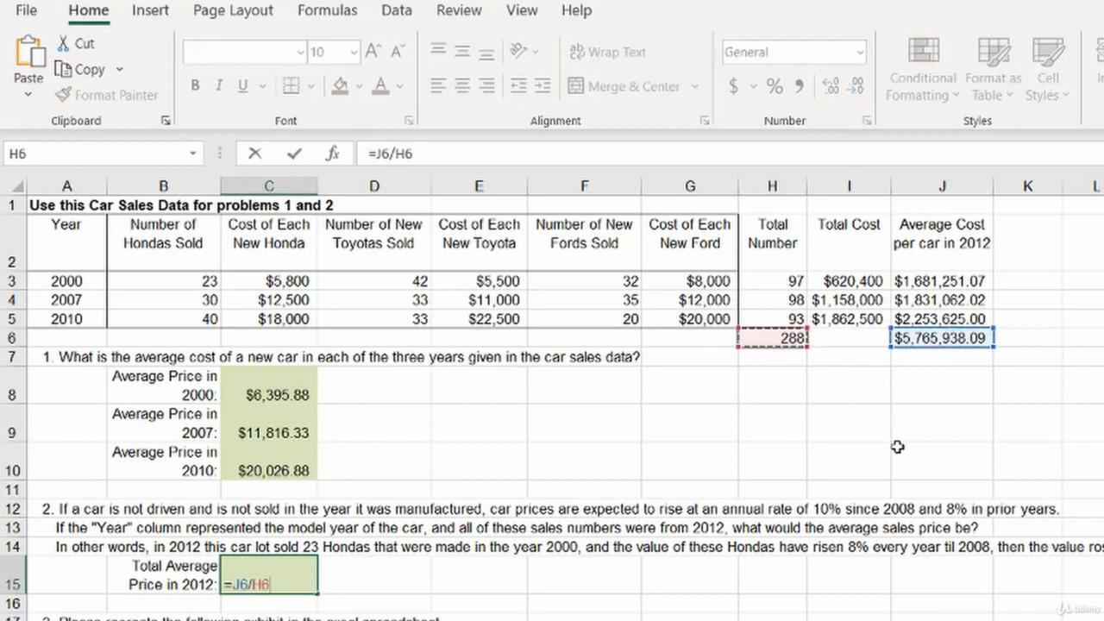
key("Return")
key("Up")
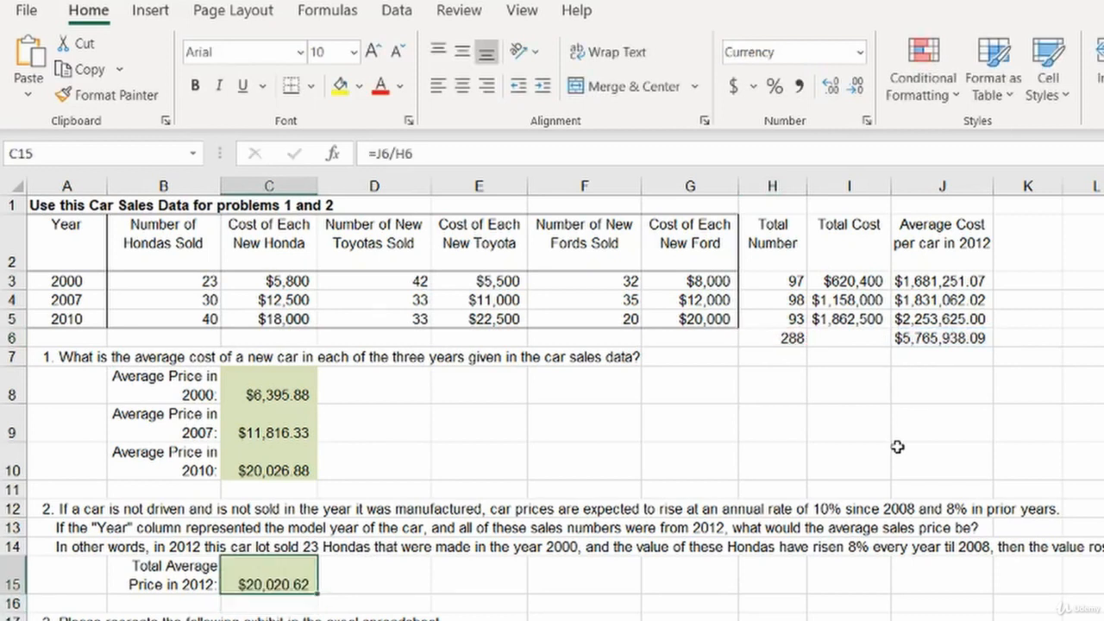
key("Left")
key("Right")
Paste the copied Zelda exhibit data beside question 3 at K19 as values, and apply its source column widths.
scroll(669, 582, "down", 3)
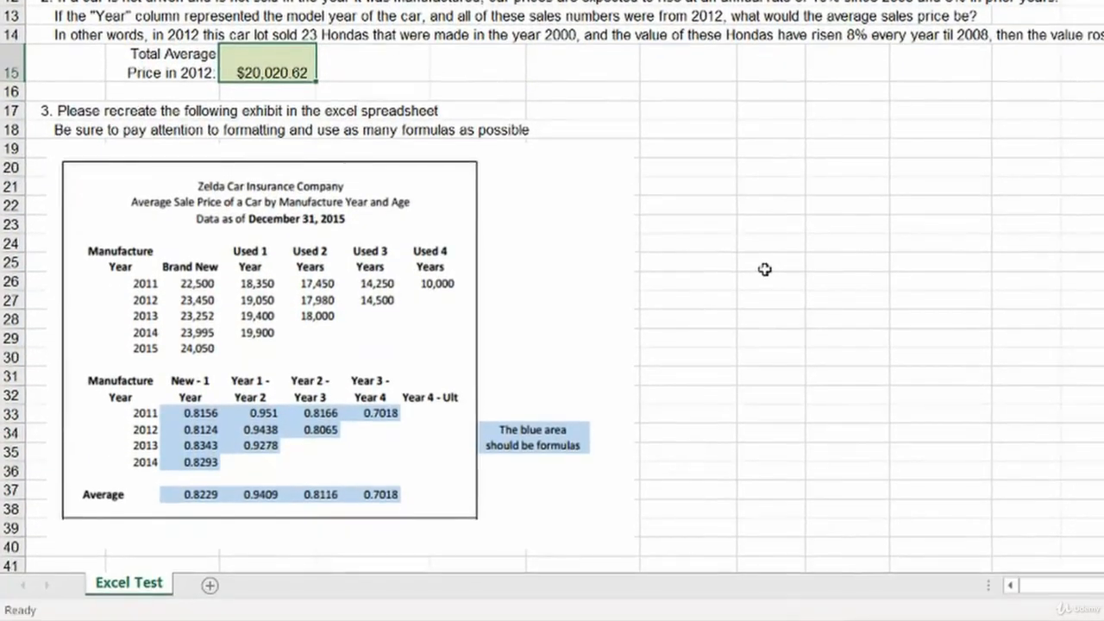
scroll(765, 312, "down", 1)
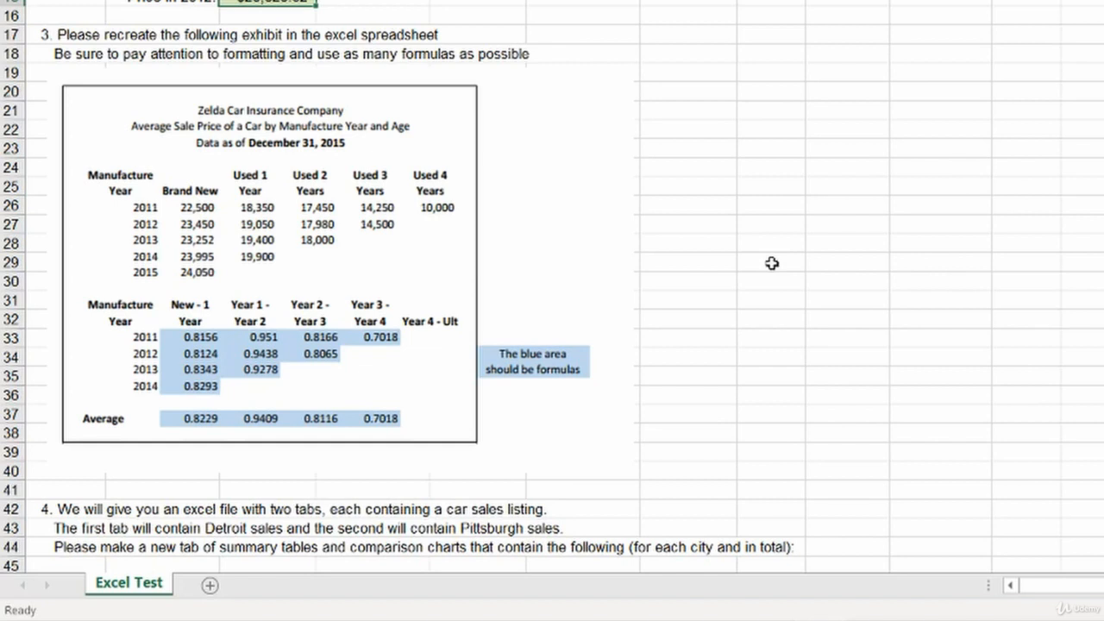
left_click(750, 226)
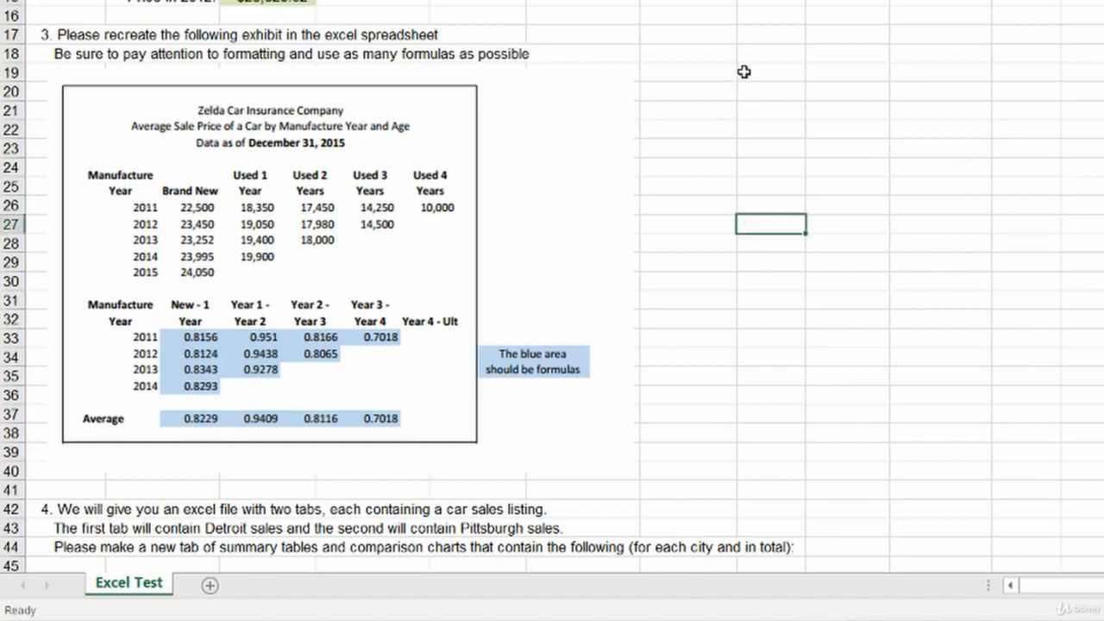
left_click(767, 25)
key("alt+Tab")
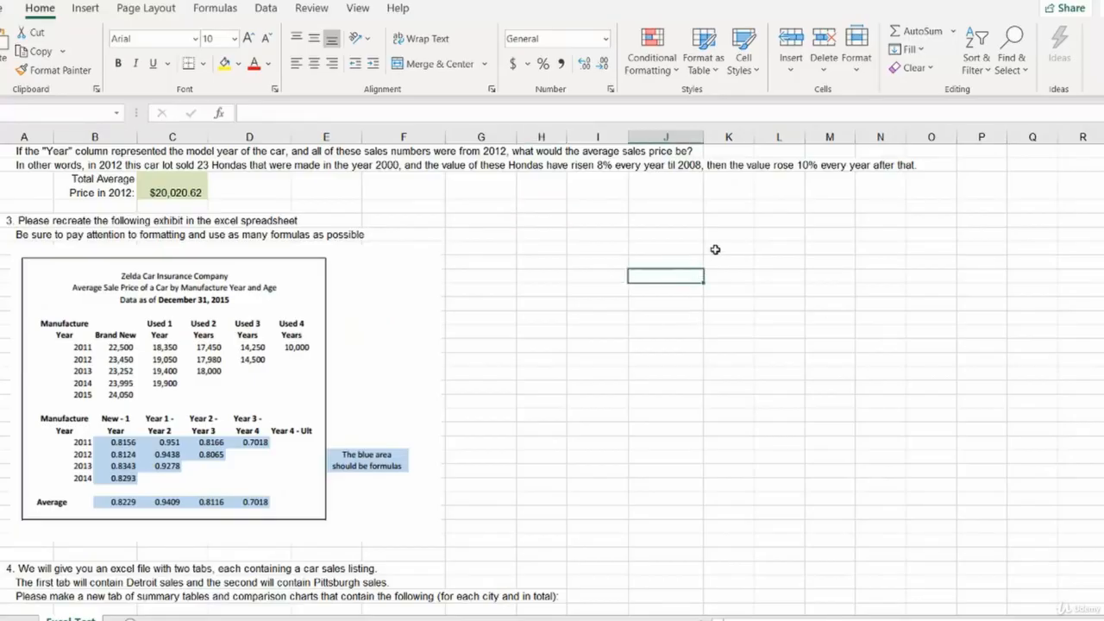
left_click(1009, 72)
key("ctrl+alt+v")
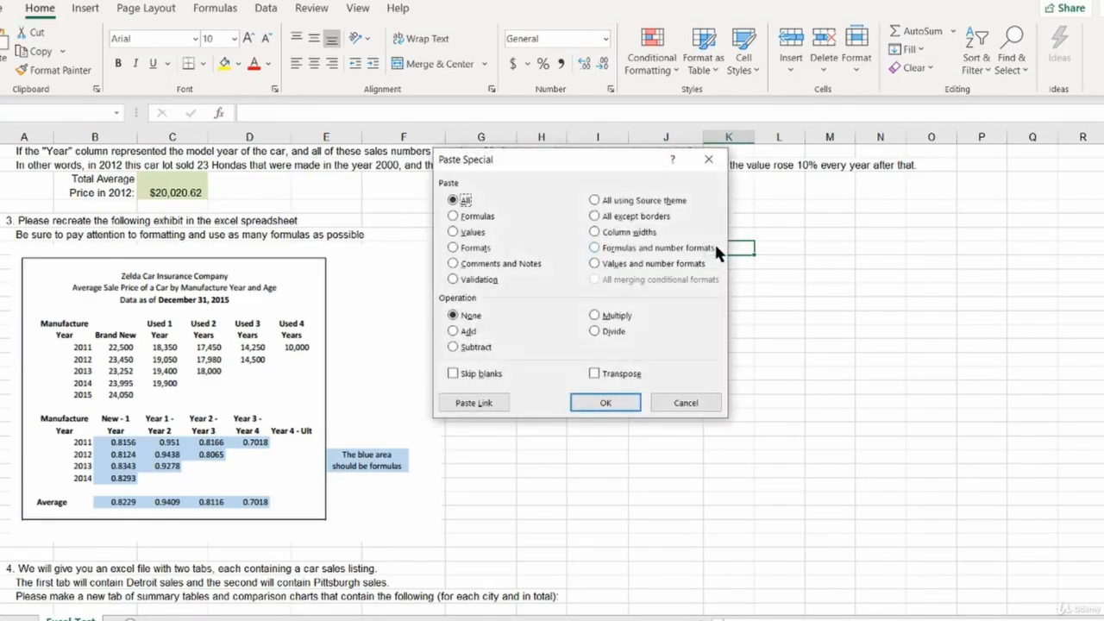
key("v")
key("Return")
key("ctrl+alt+v")
key("w")
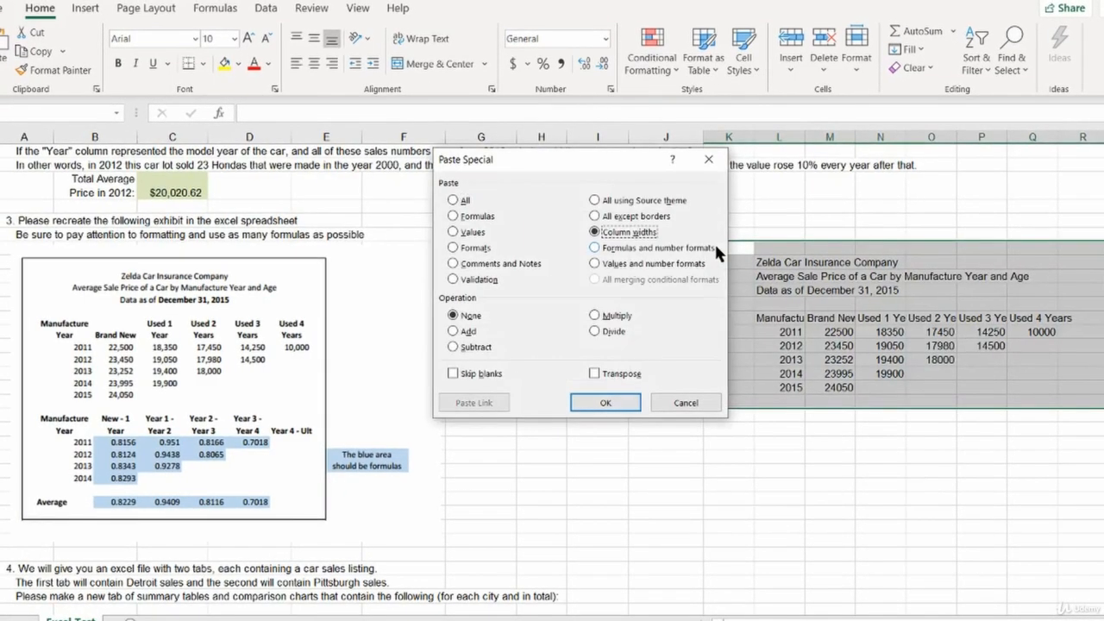
key("Return")
Wrap the text of the pasted table's column headings in L24:Q24, from Manufacture Year to Used 4 Years.
left_click(716, 247)
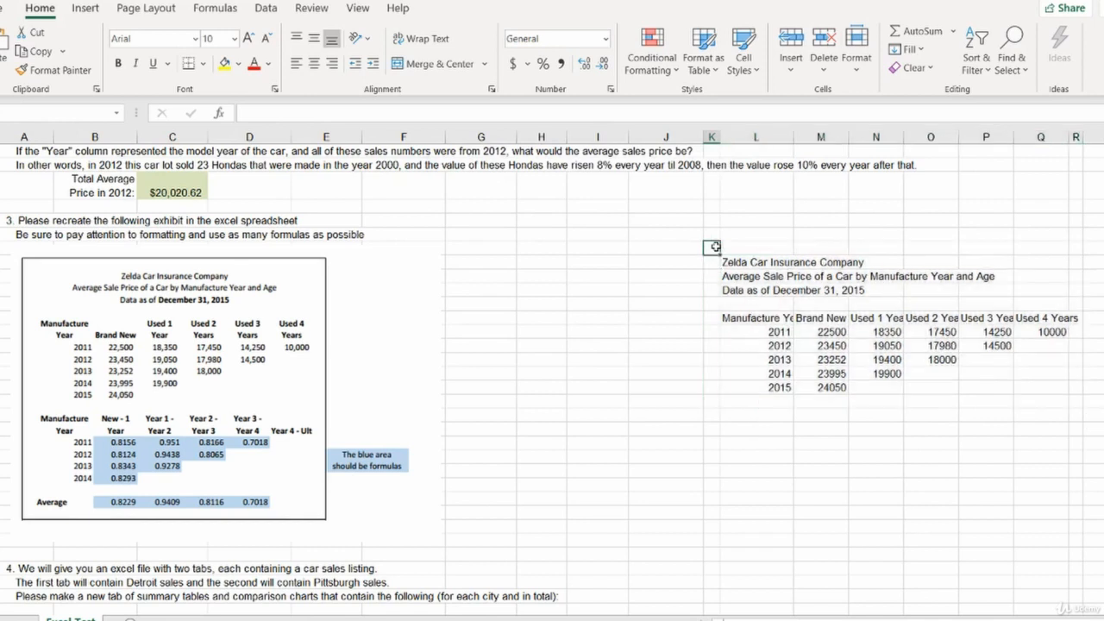
key("Down")
key("Down")
key("Down")
key("Down")
key("Right")
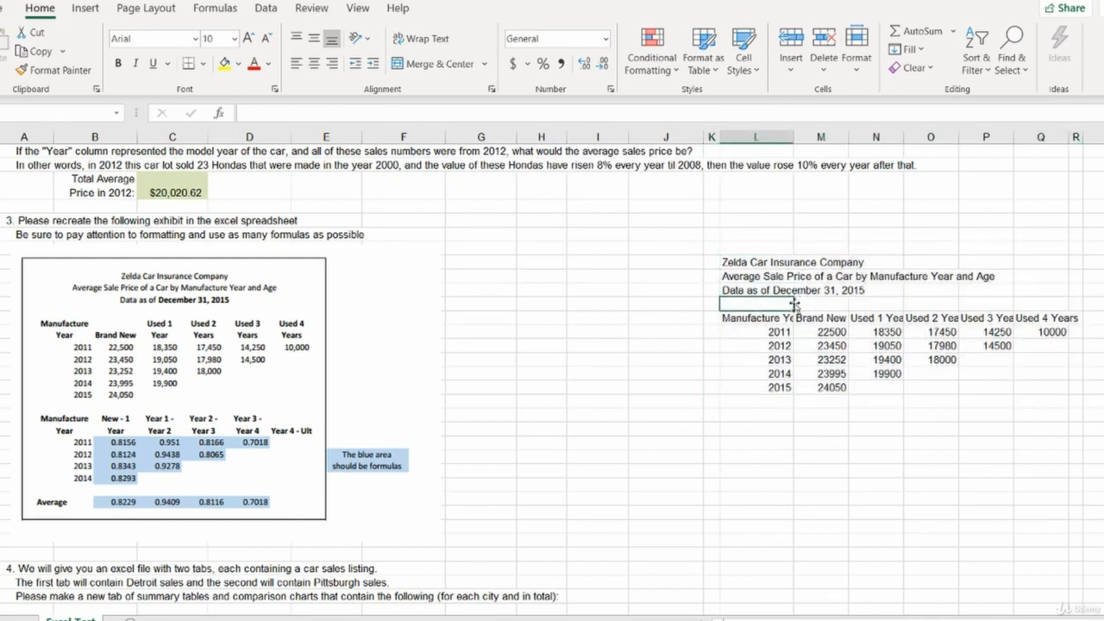
left_click_drag(772, 321, 1071, 314)
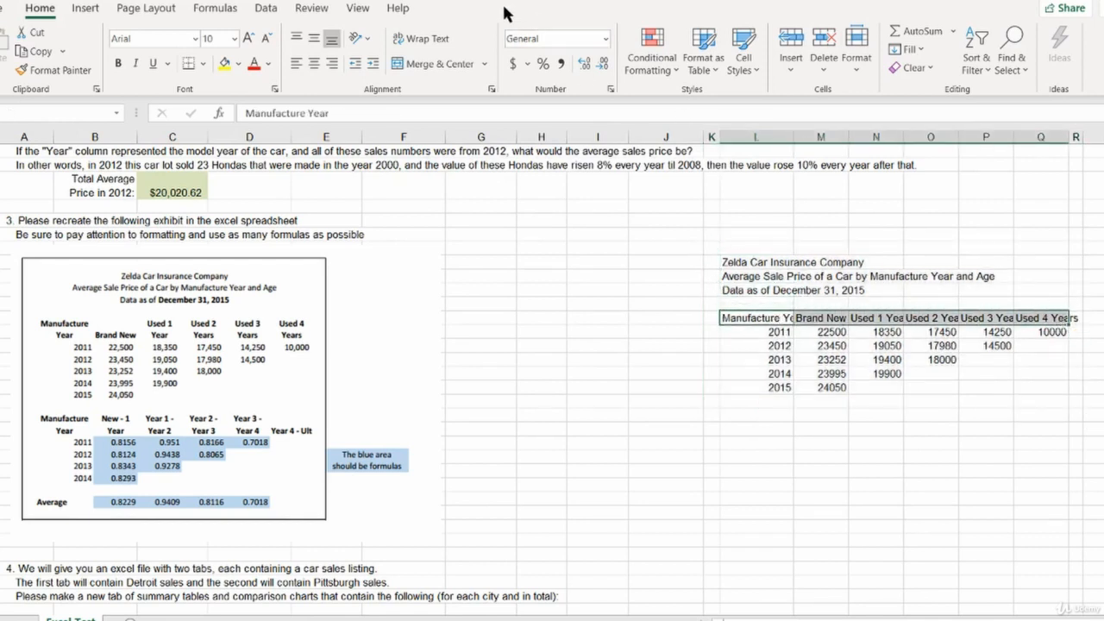
left_click(424, 39)
left_click(791, 357)
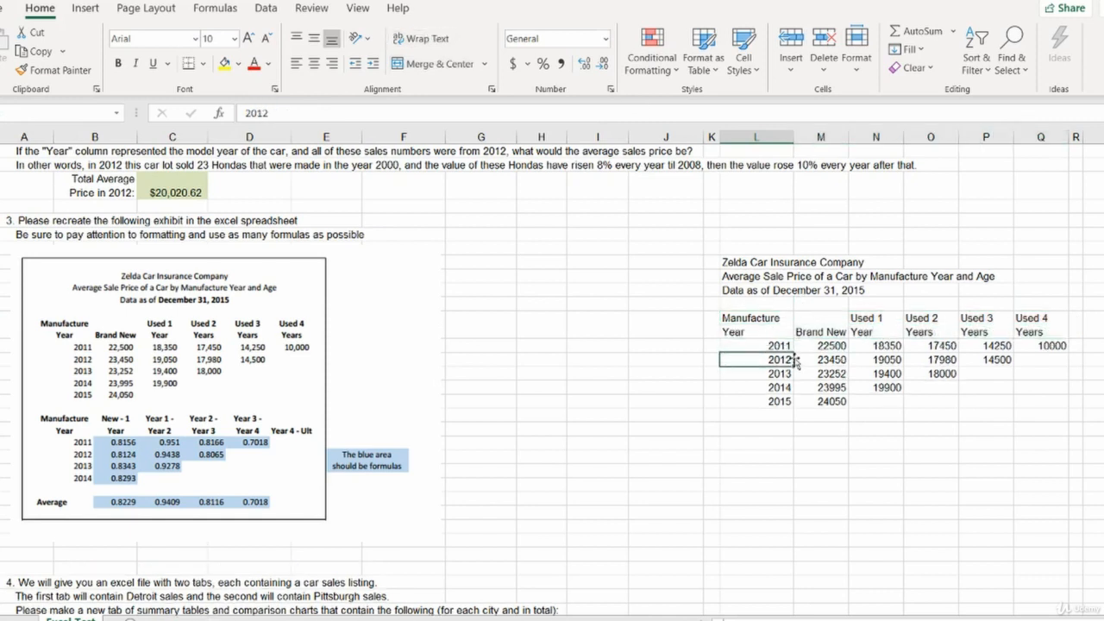
Apply the comma number style to the car prices in M25:Q29.
left_click(826, 375)
left_click(897, 402)
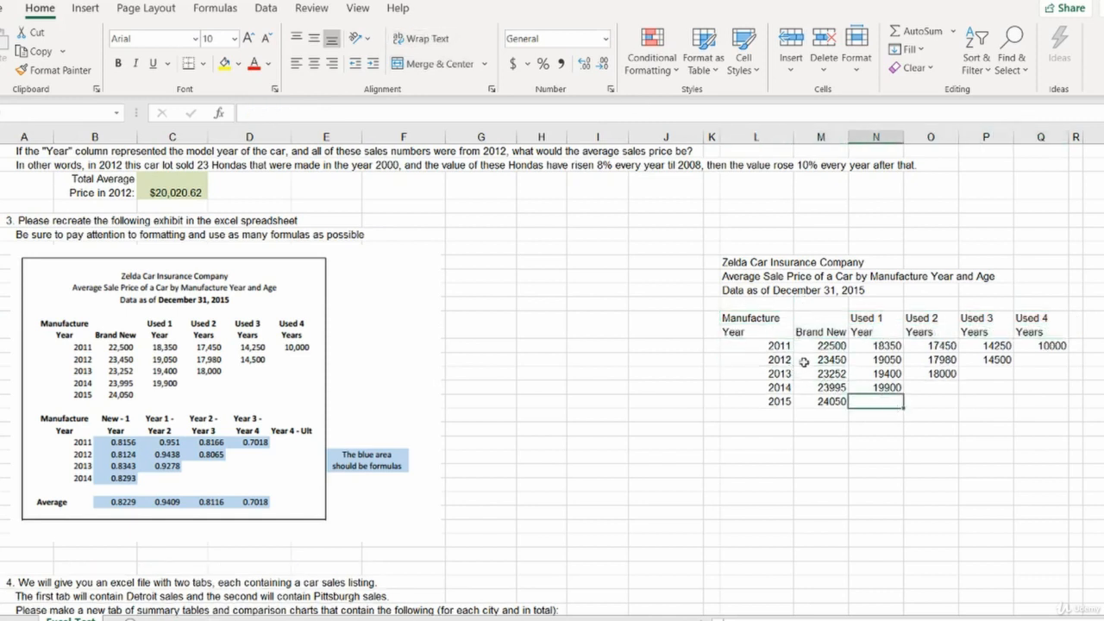
left_click_drag(817, 347, 1027, 402)
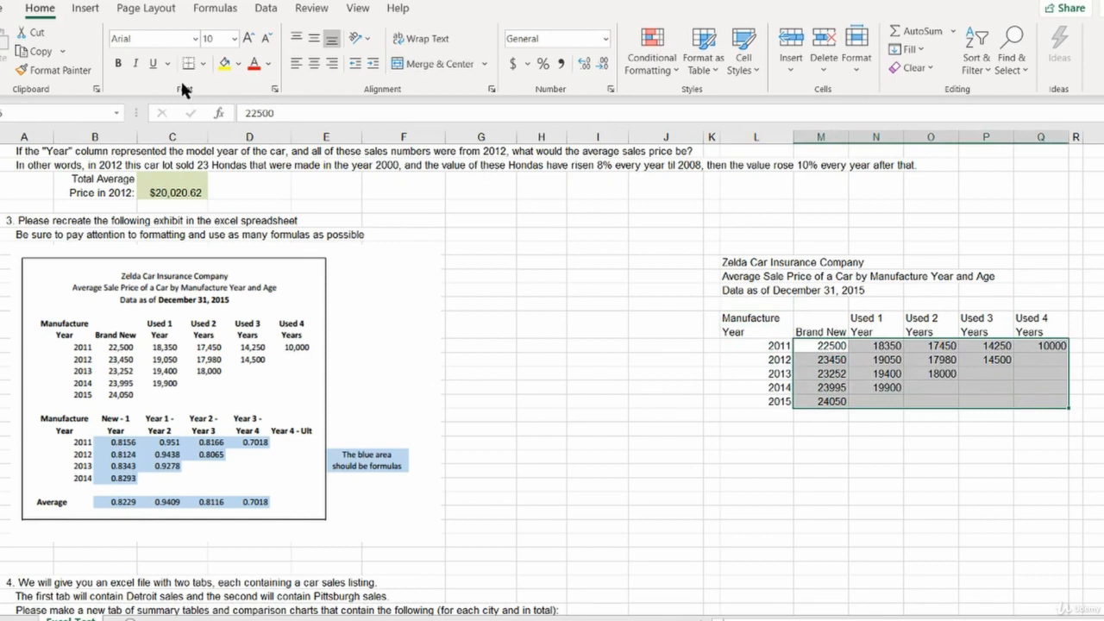
left_click(557, 64)
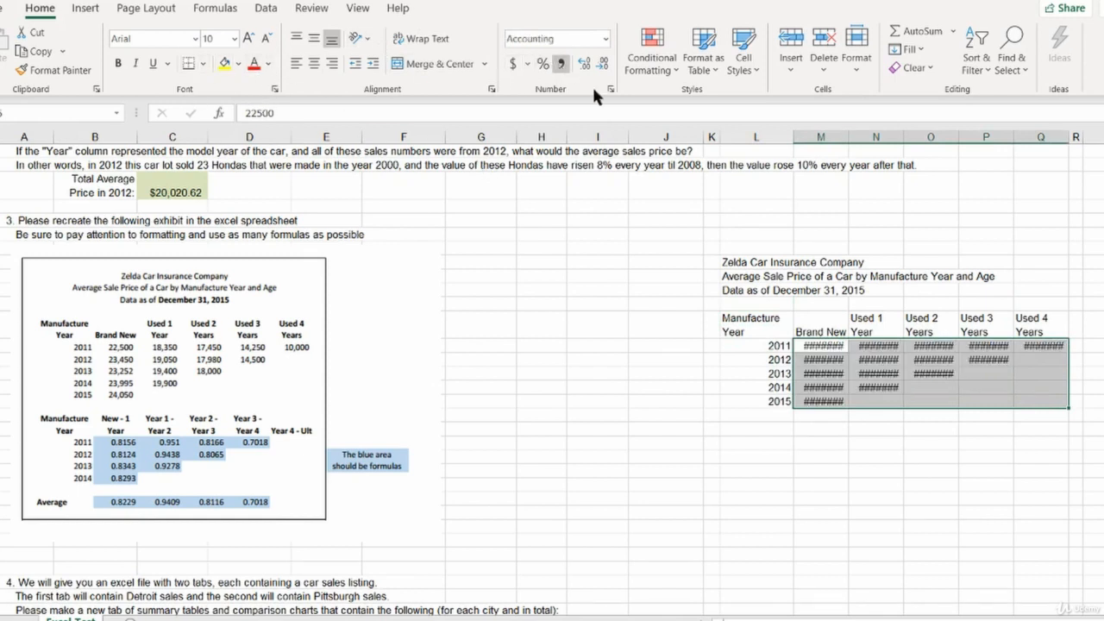
Try autofitting the widths of columns M to Q to the formatted prices, and undo the width change.
key("alt+h")
key("o")
key("i")
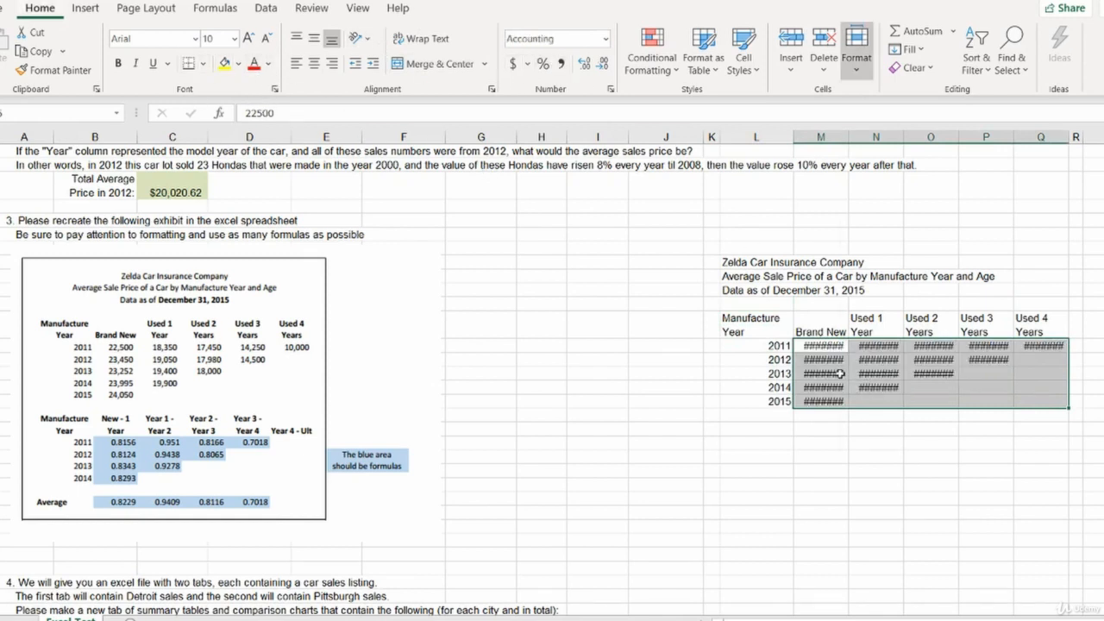
left_click(849, 442)
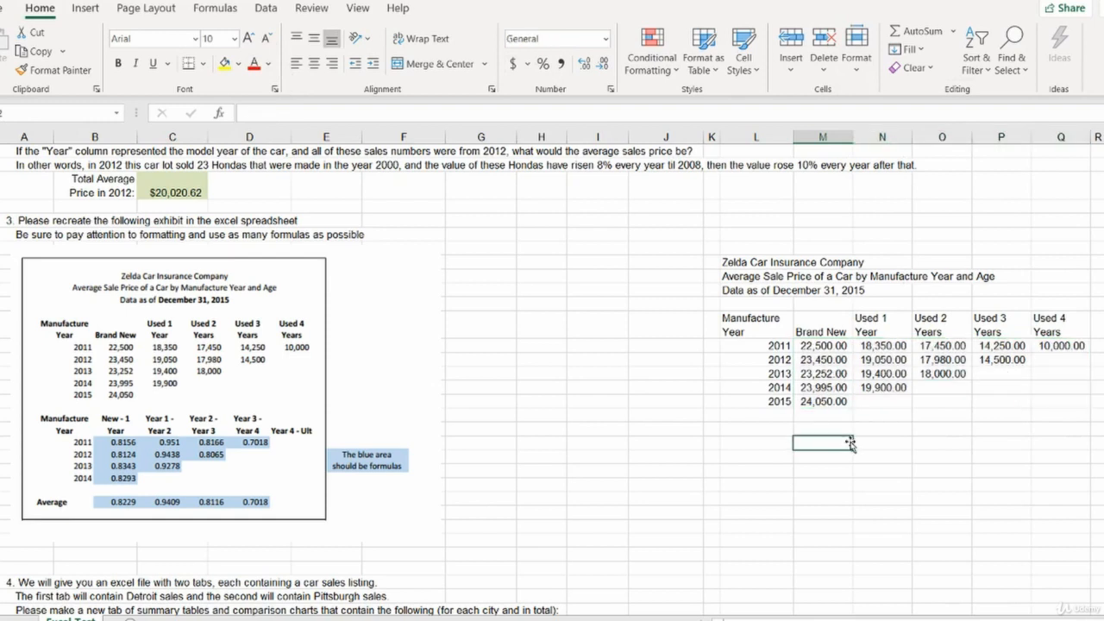
key("ctrl+z")
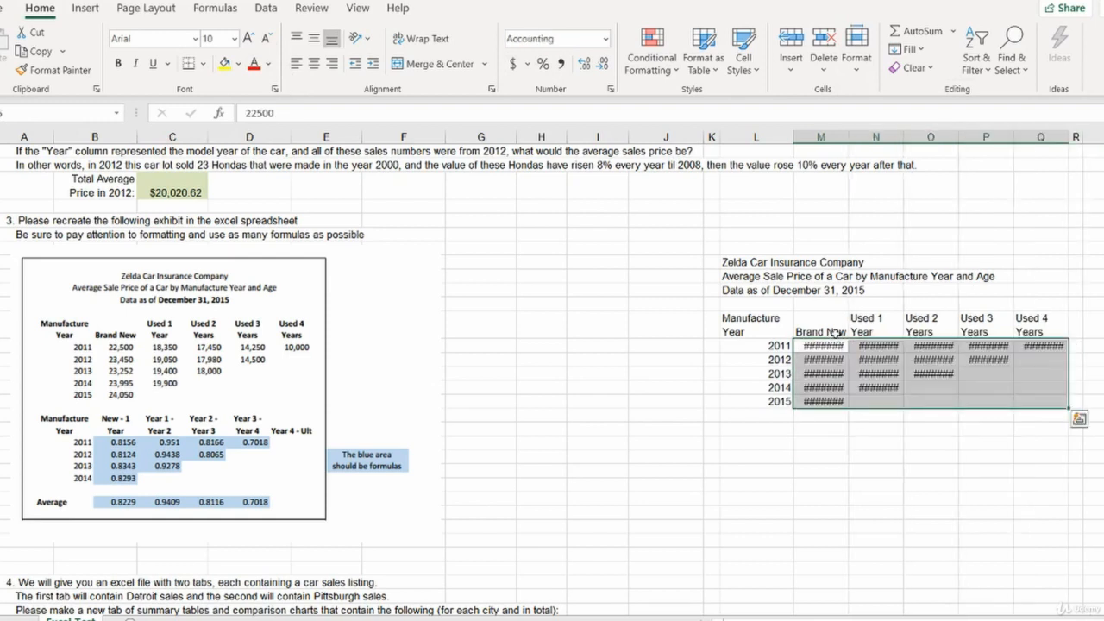
Remove both decimal places from the prices in M25:Q29 so they display as whole numbers.
left_click(602, 67)
left_click(602, 67)
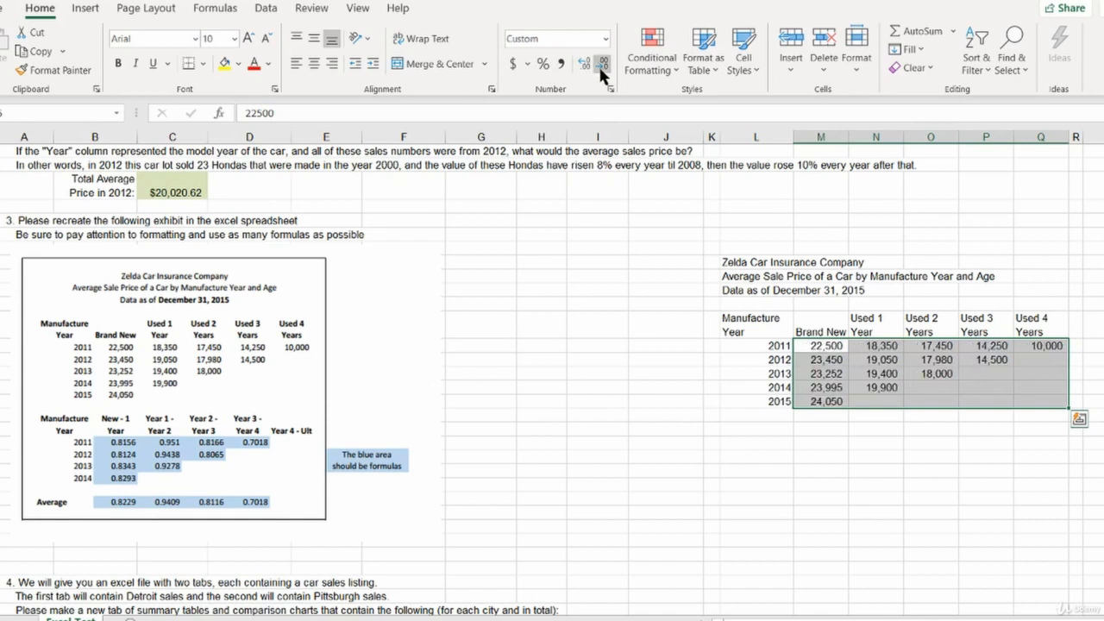
left_click(740, 345)
left_click(747, 416)
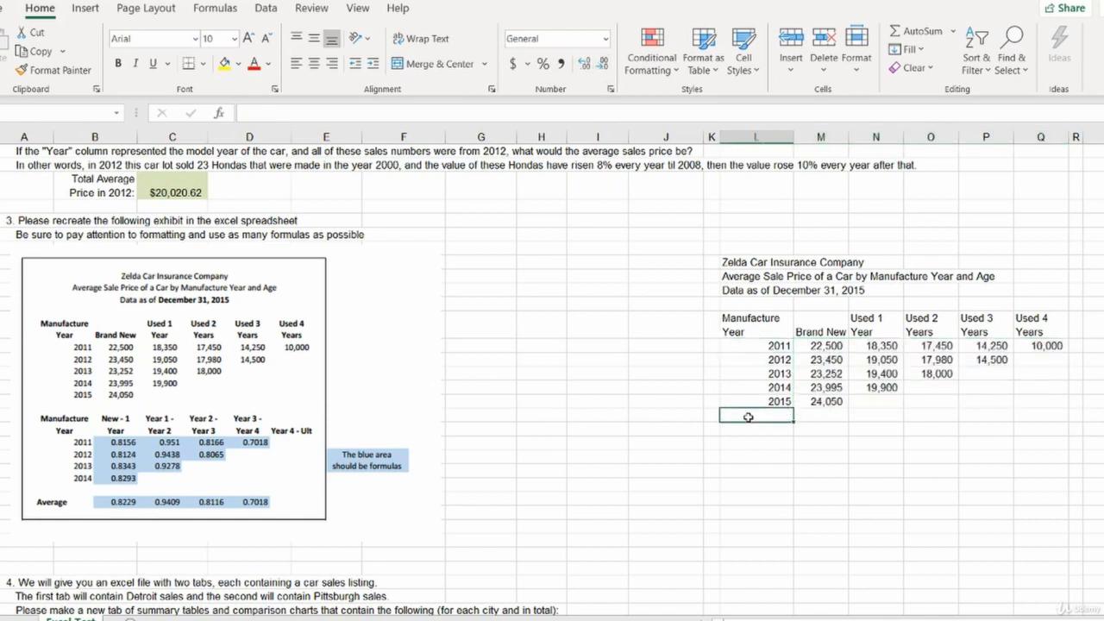
Make the price table's column headings in L24:Q24 bold.
left_click_drag(740, 325, 1020, 326)
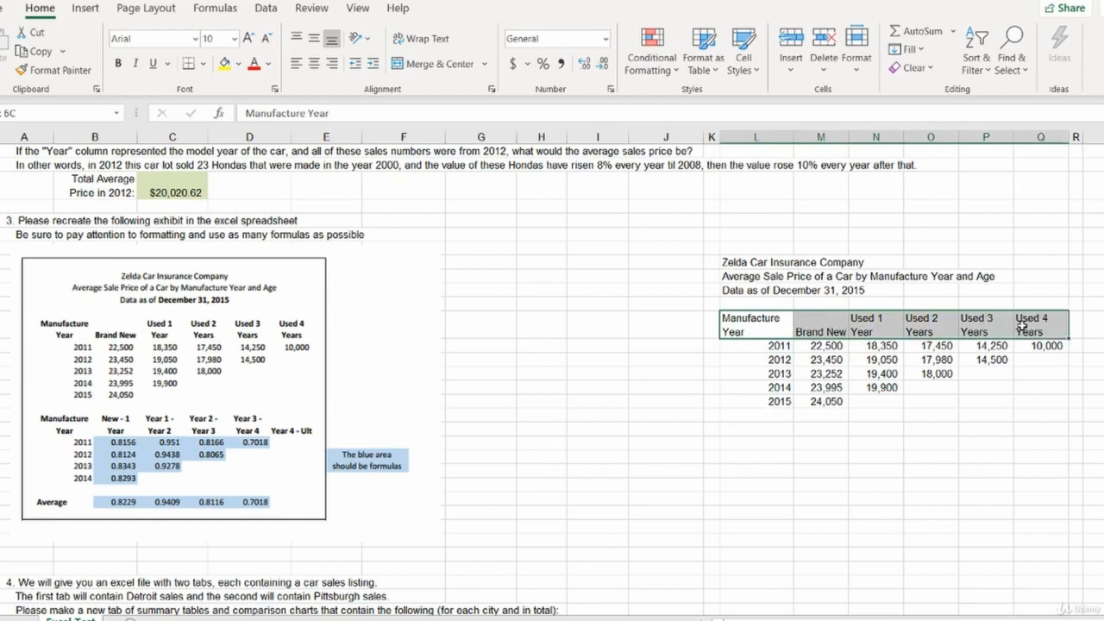
key("ctrl+b")
left_click(777, 441)
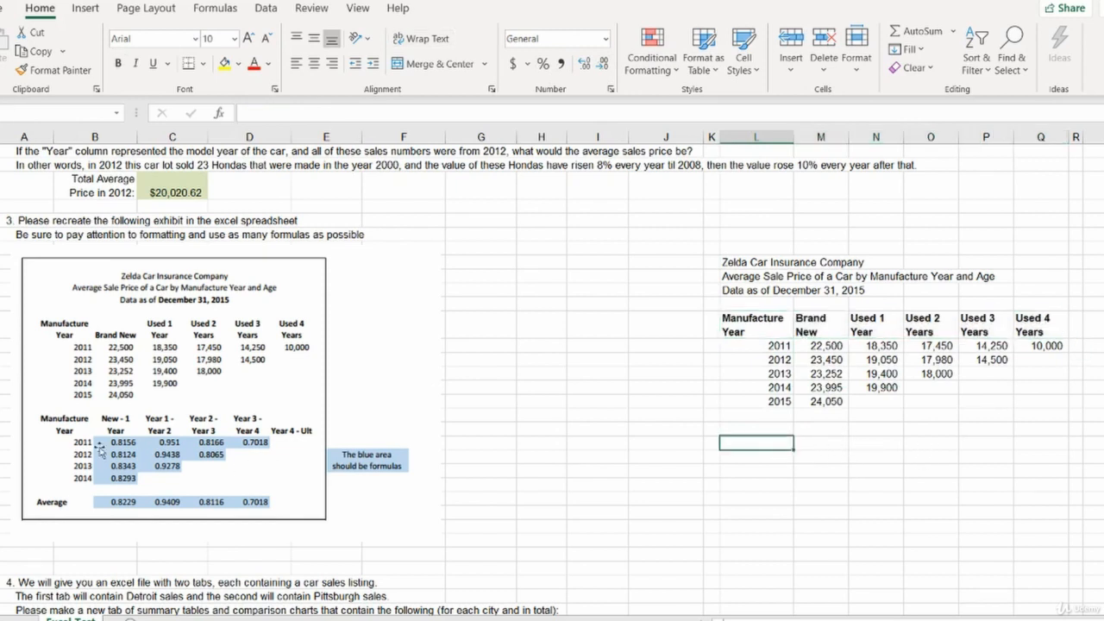
Enter the manufacture years 2011 and 2012 in L32:L33 and extend the series to 2014 in L35.
left_click(768, 430)
left_click(769, 443)
type("2011")
key("Return")
type("2012")
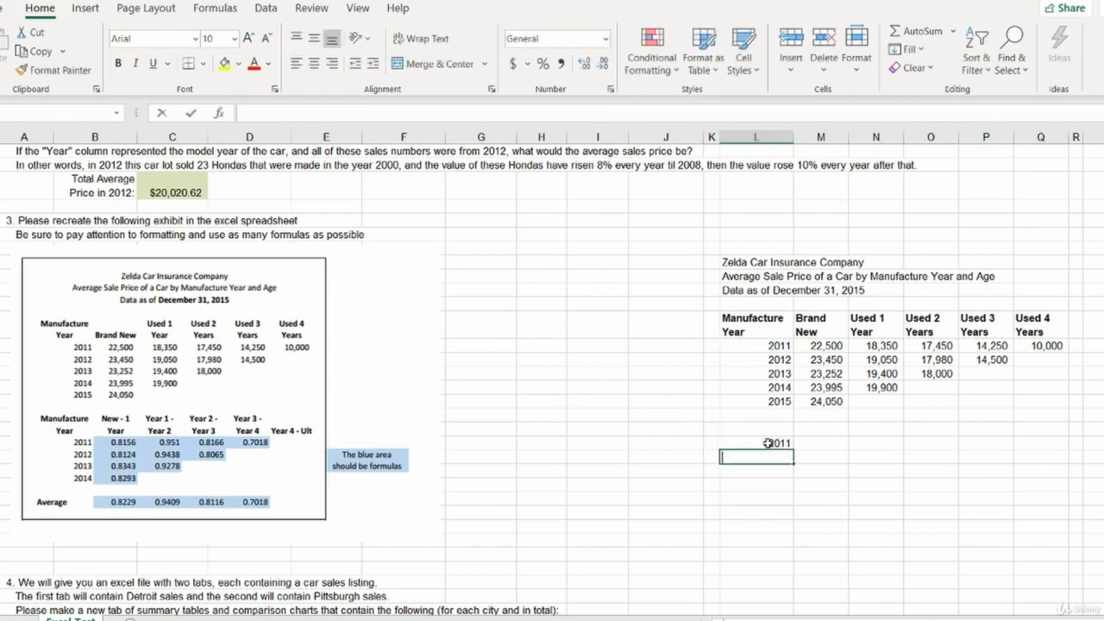
left_click_drag(769, 443, 769, 461)
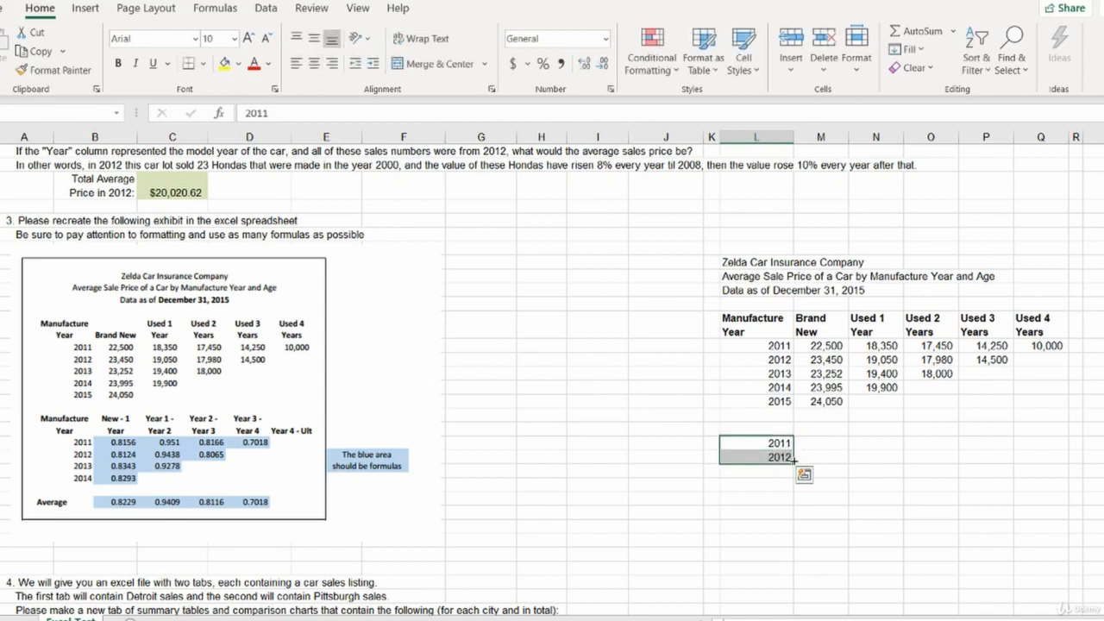
left_click_drag(792, 461, 791, 490)
Label the summary row of the second table "average" in L37.
left_click(774, 512)
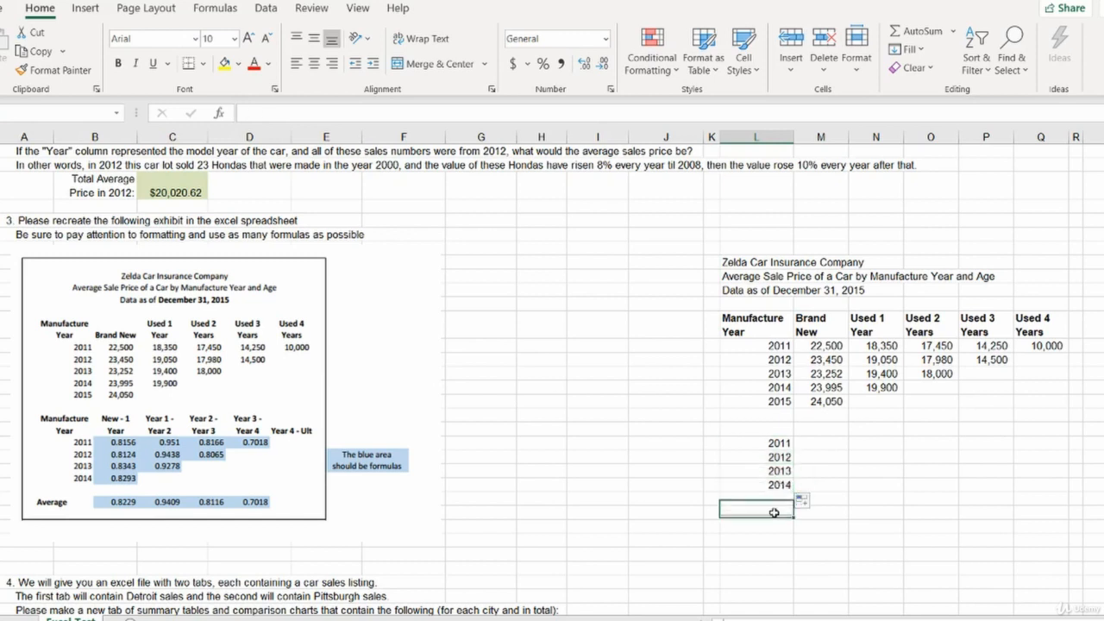
type("average")
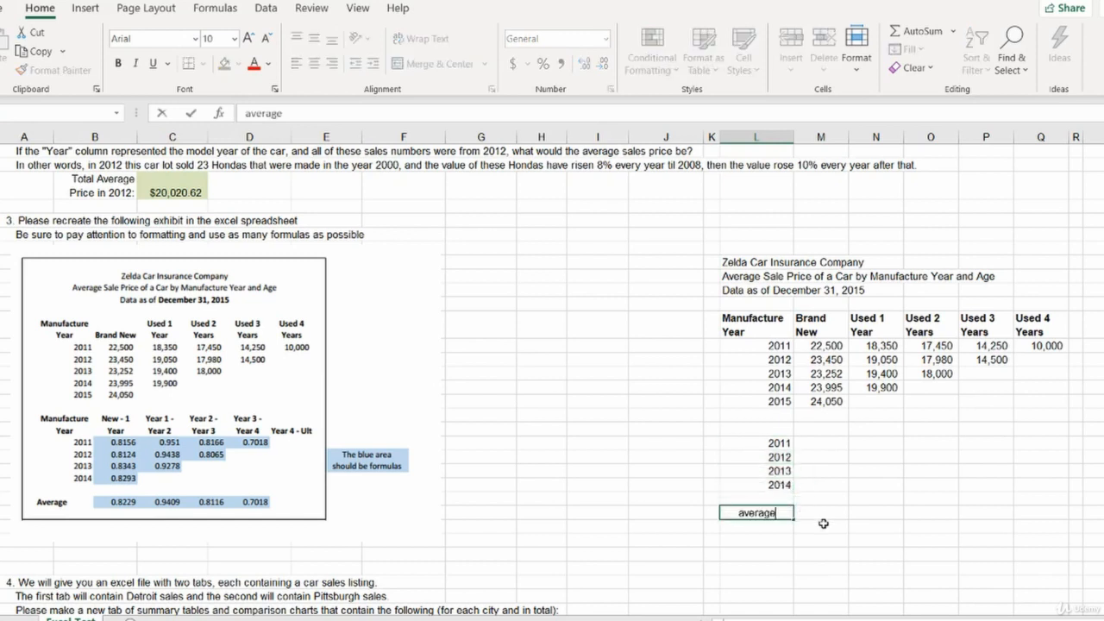
key("Tab")
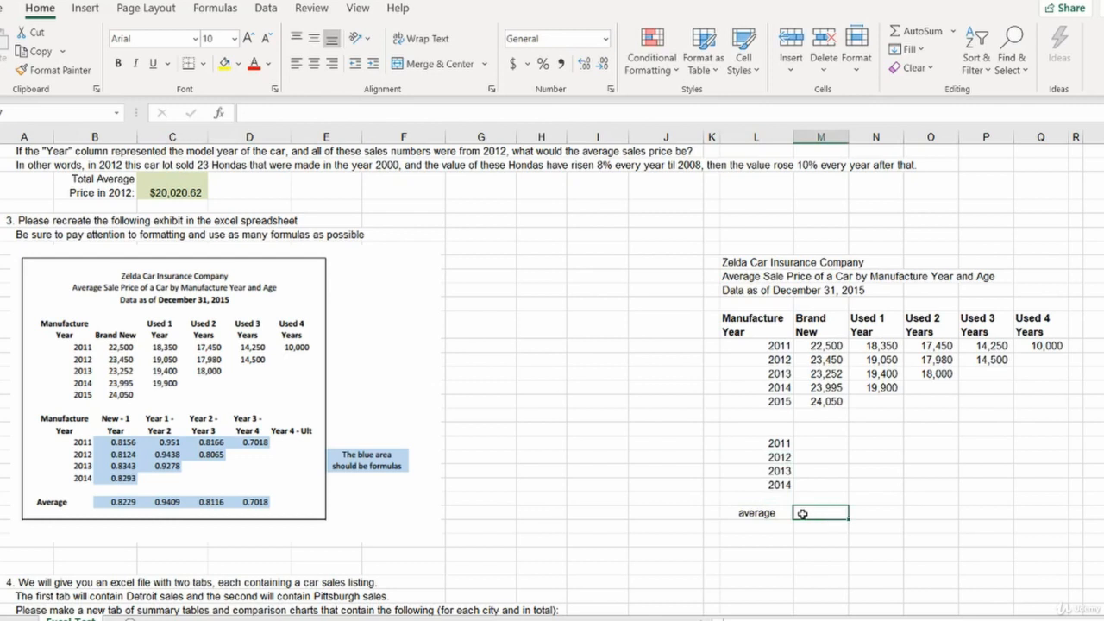
Enter the second table's first two ratio headings as text in M31:N31: "new -1" and "1 -2".
left_click(823, 444)
left_click(805, 430)
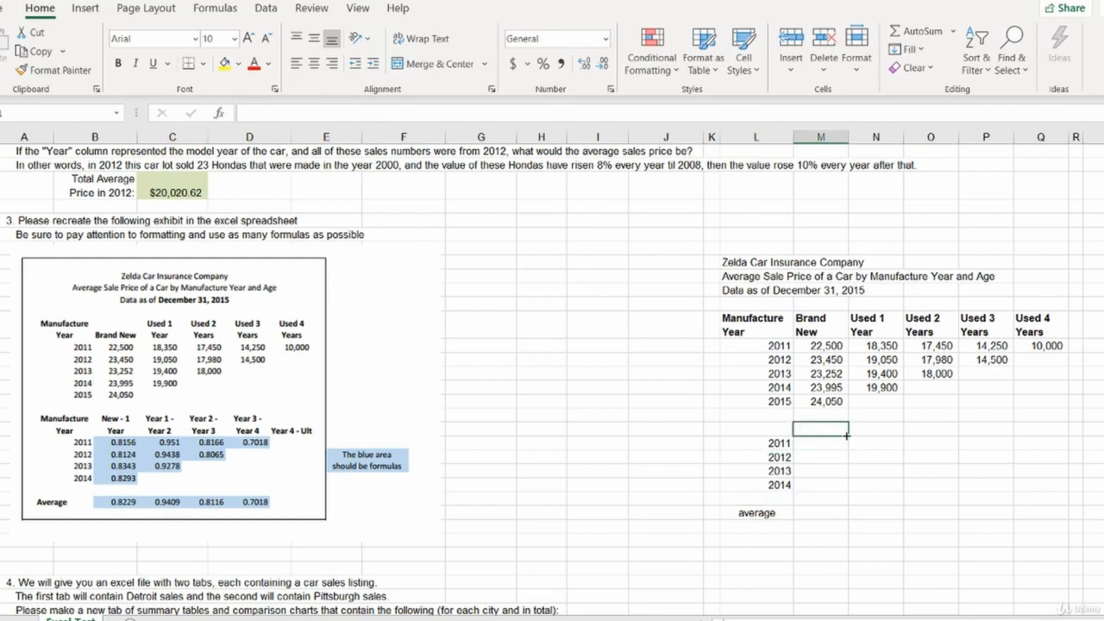
type("'")
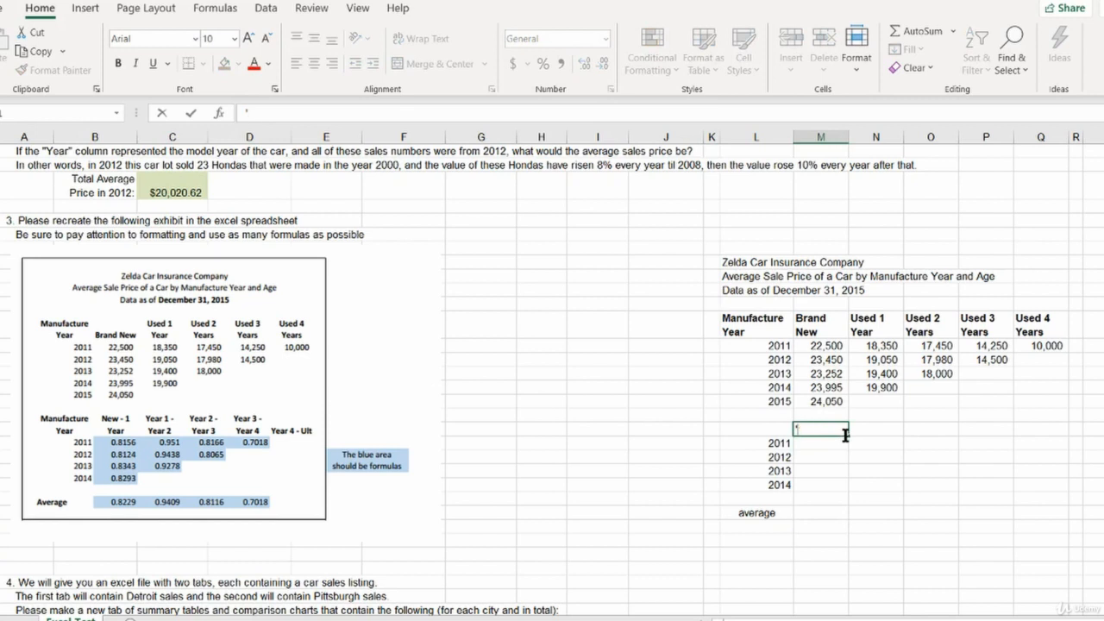
type("1new -1")
key("Tab")
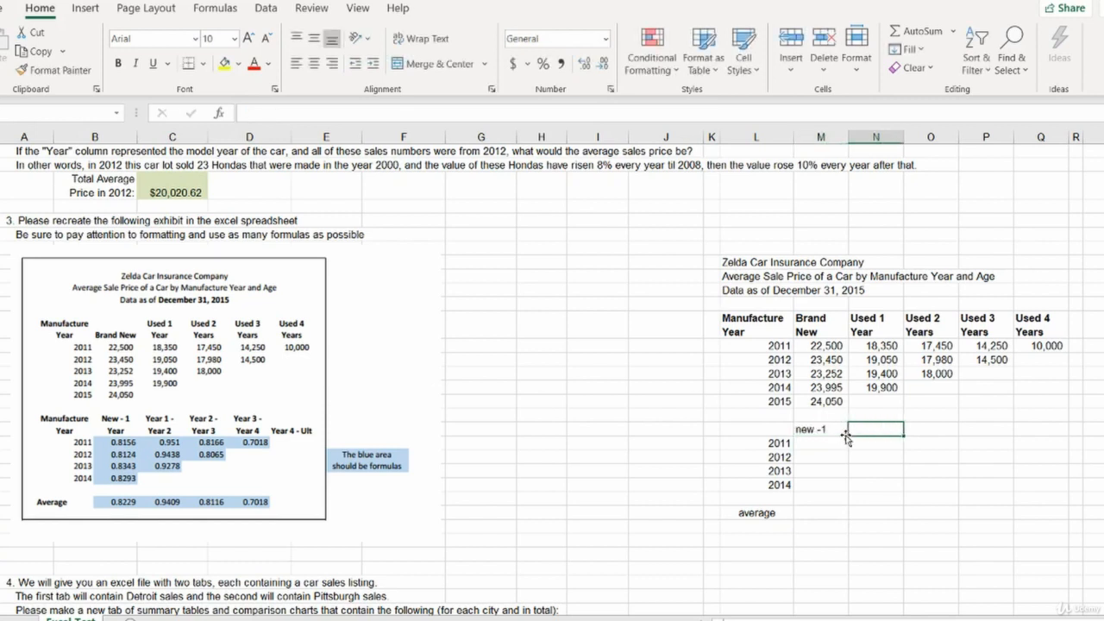
type("'1 -2")
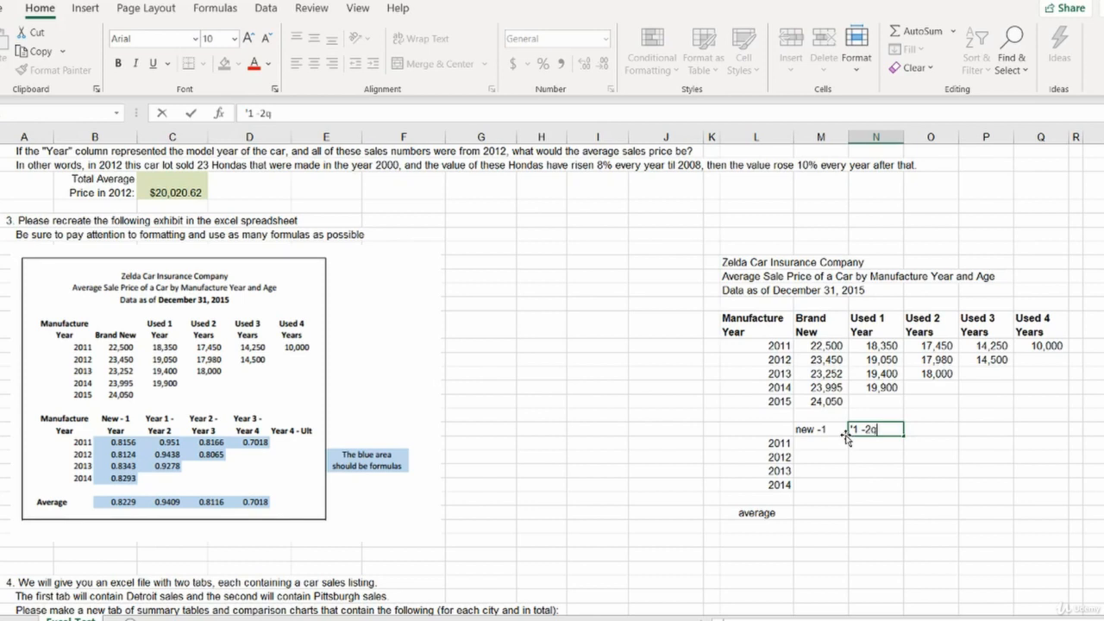
key("Tab")
Enter the remaining ratio headings as text in O31:Q31: "2 -3", "3-4" and "4 - ult".
type("'")
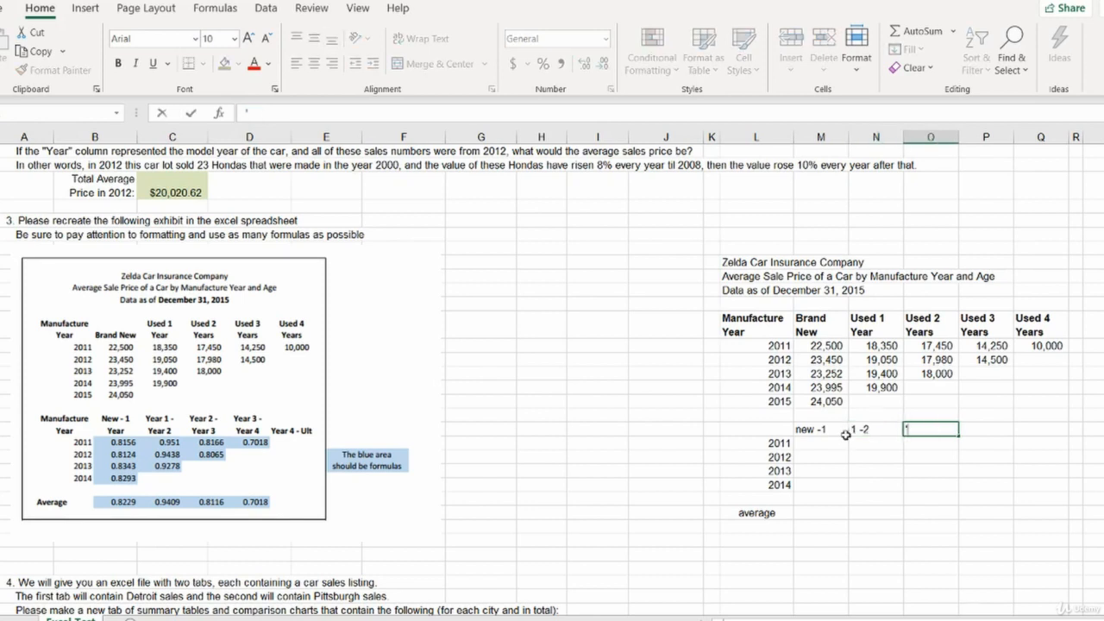
type("2 -3")
key("Tab")
type("'")
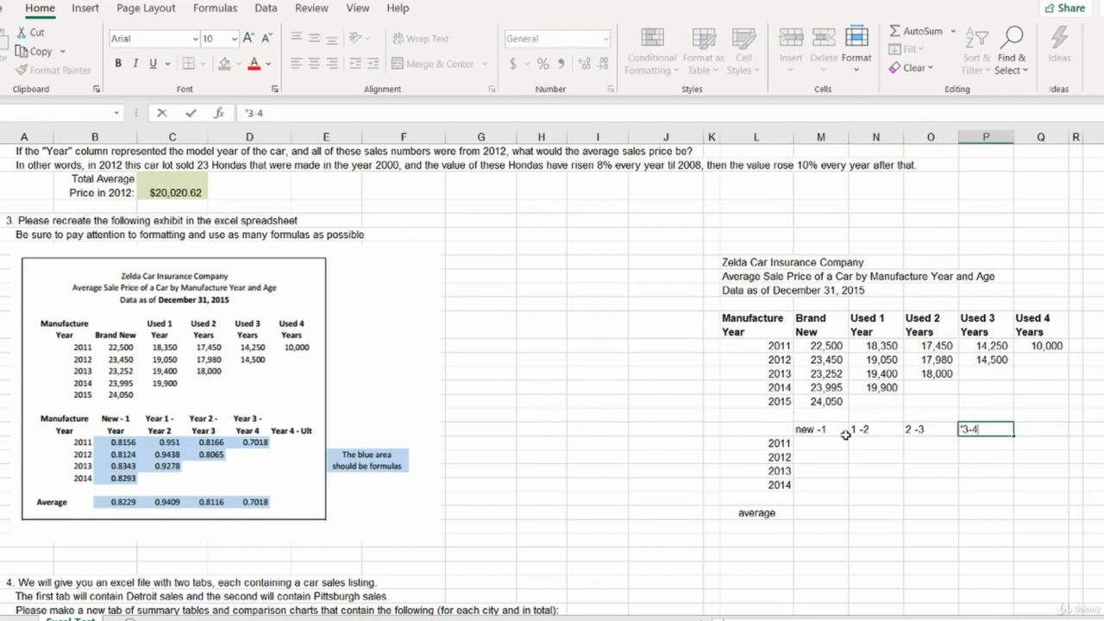
type("3-4")
key("Tab")
type("'")
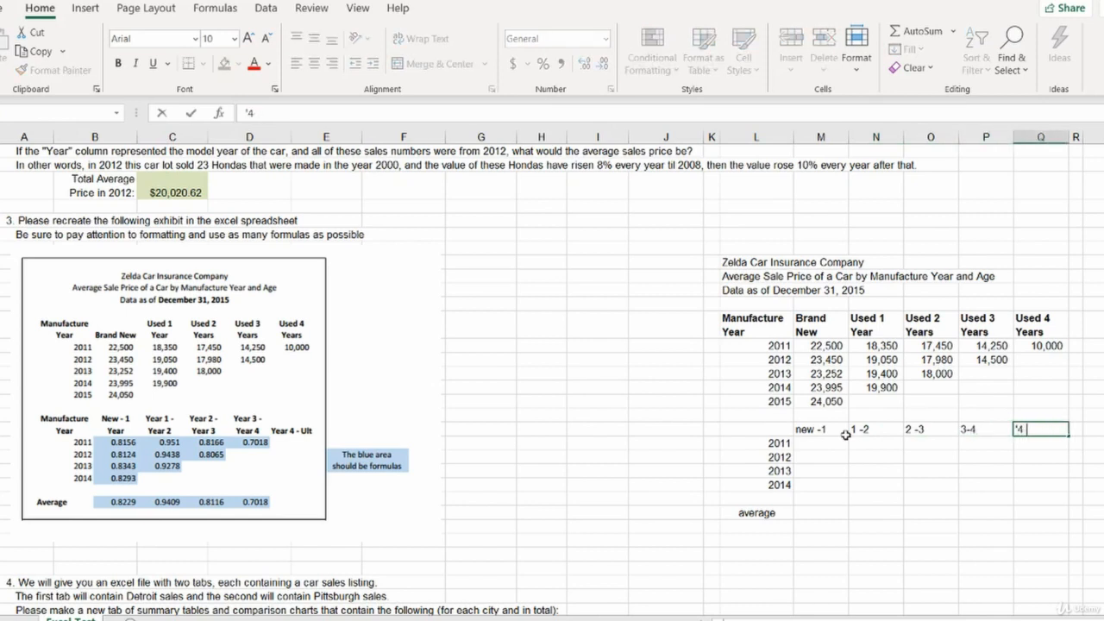
type("4 - ult")
key("Return")
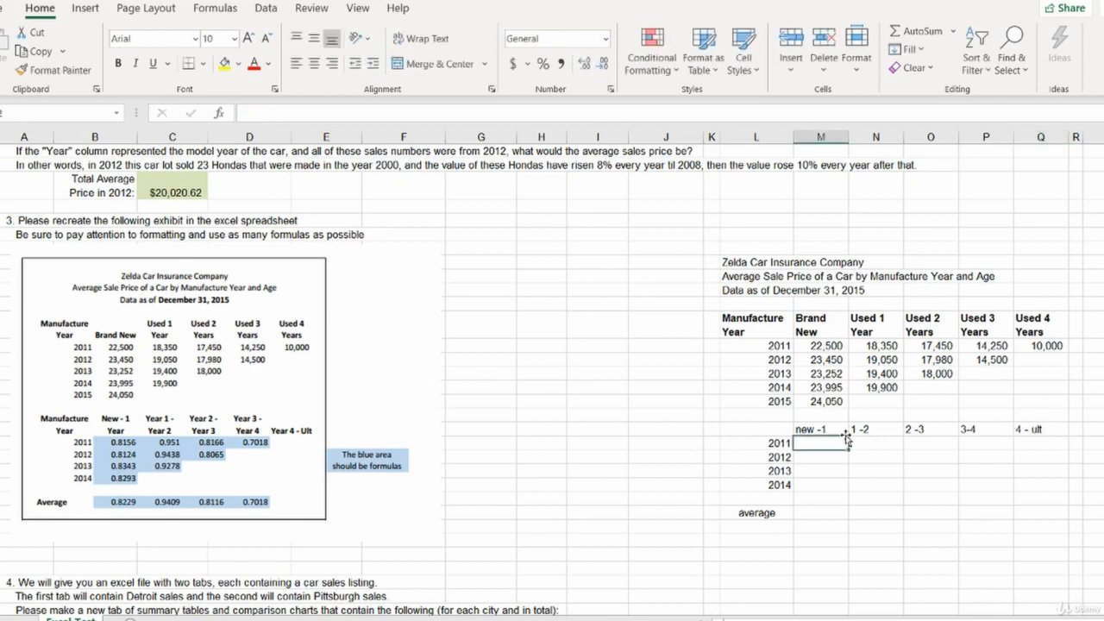
key("Up")
key("ctrl+Right")
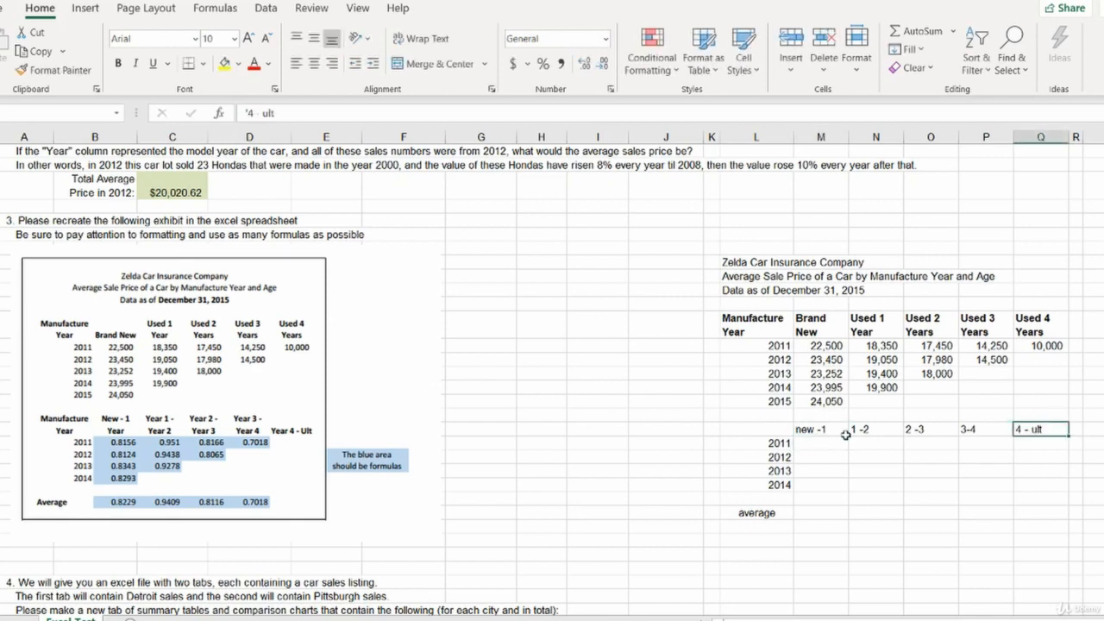
key("ctrl+Right")
key("ctrl+Left")
key("ctrl+Left")
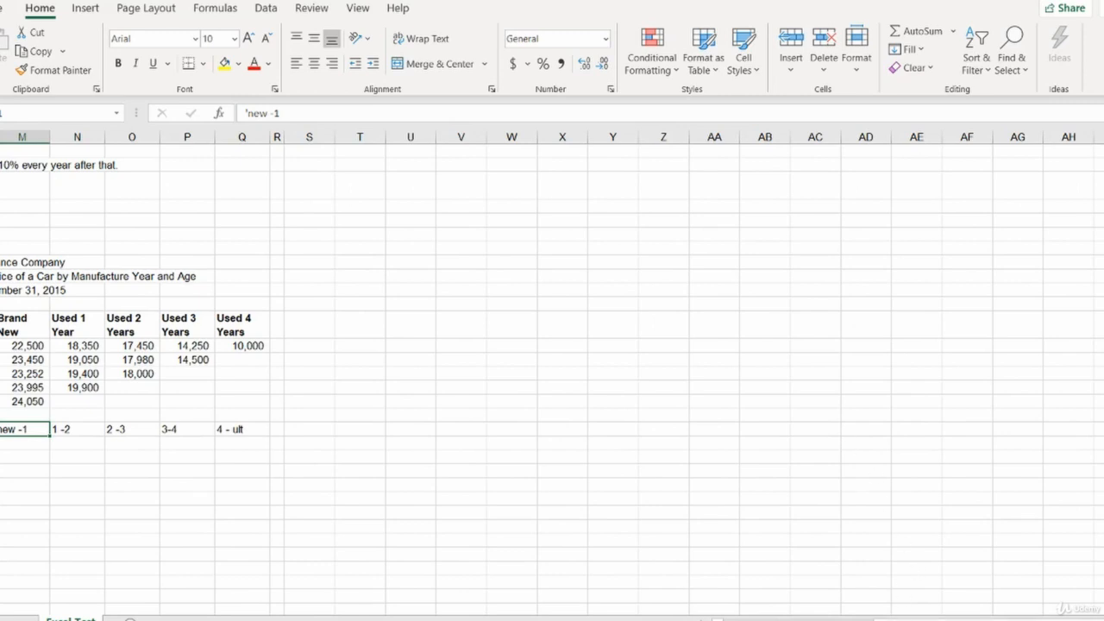
scroll(552, 345, "left", 10)
left_click(830, 460)
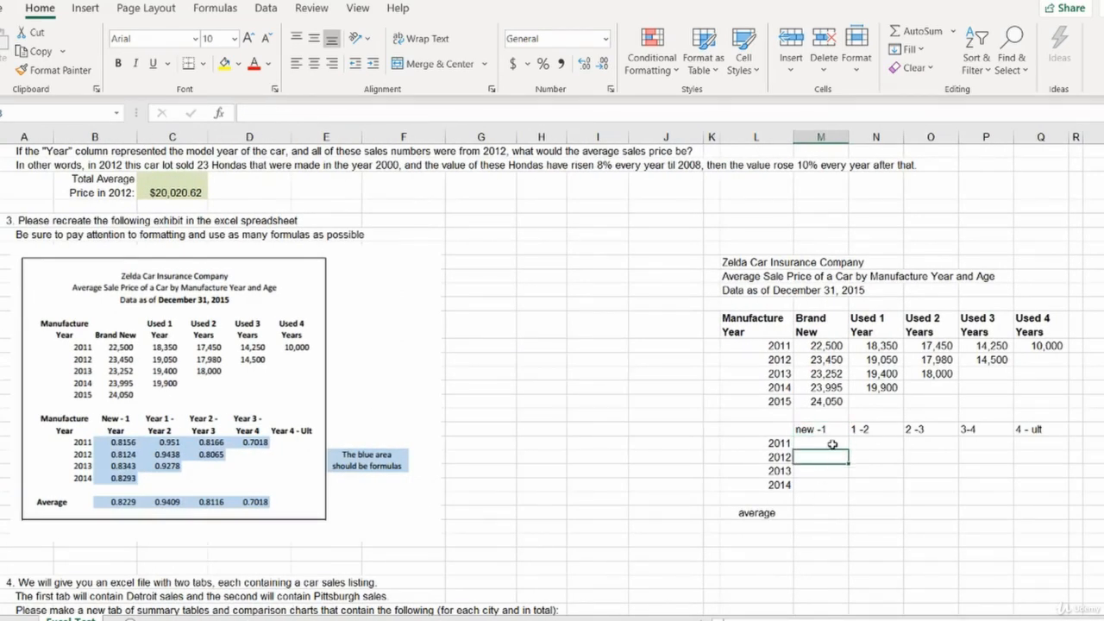
Calculate the 2011 ratio of used 1 year to brand new price in M32 with the formula =N25/M25.
left_click(833, 444)
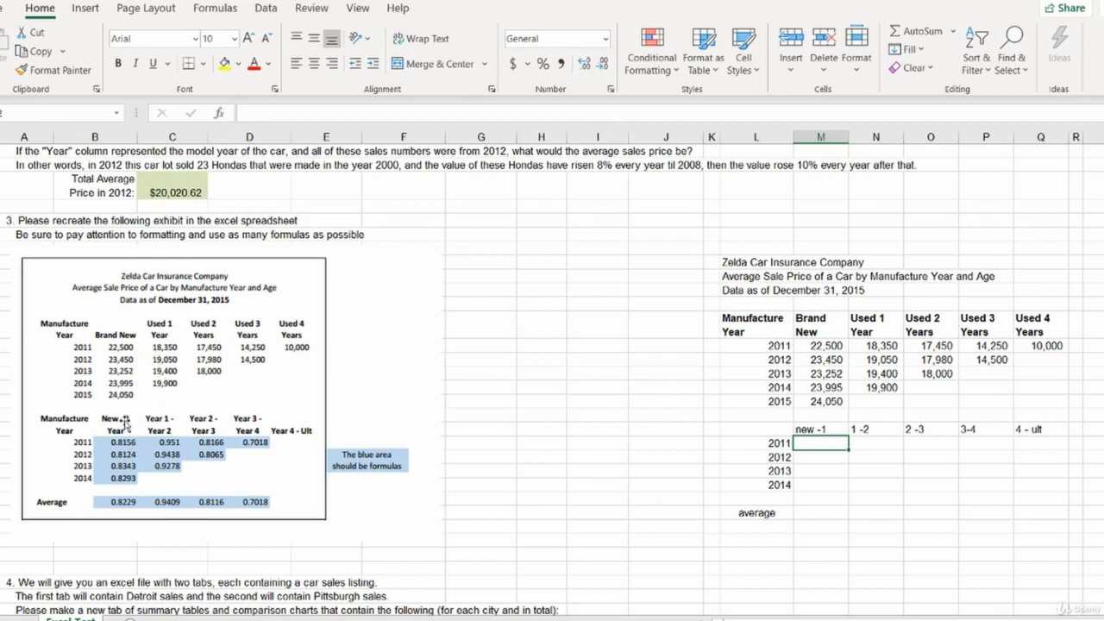
left_click(783, 442)
left_click(804, 442)
type("=")
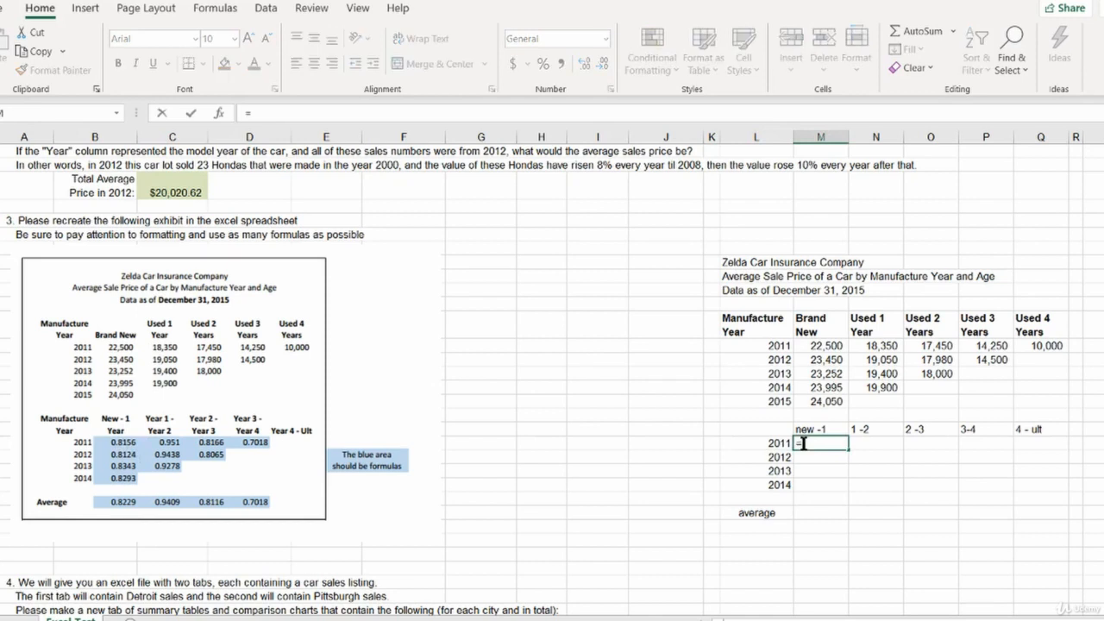
left_click(889, 344)
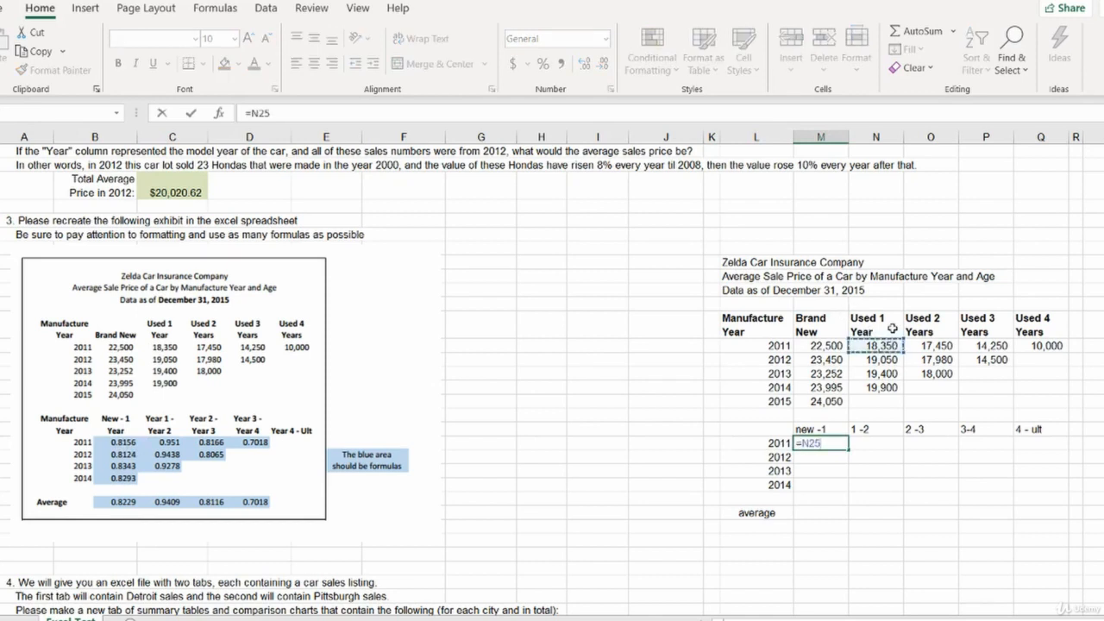
type("/")
left_click(836, 345)
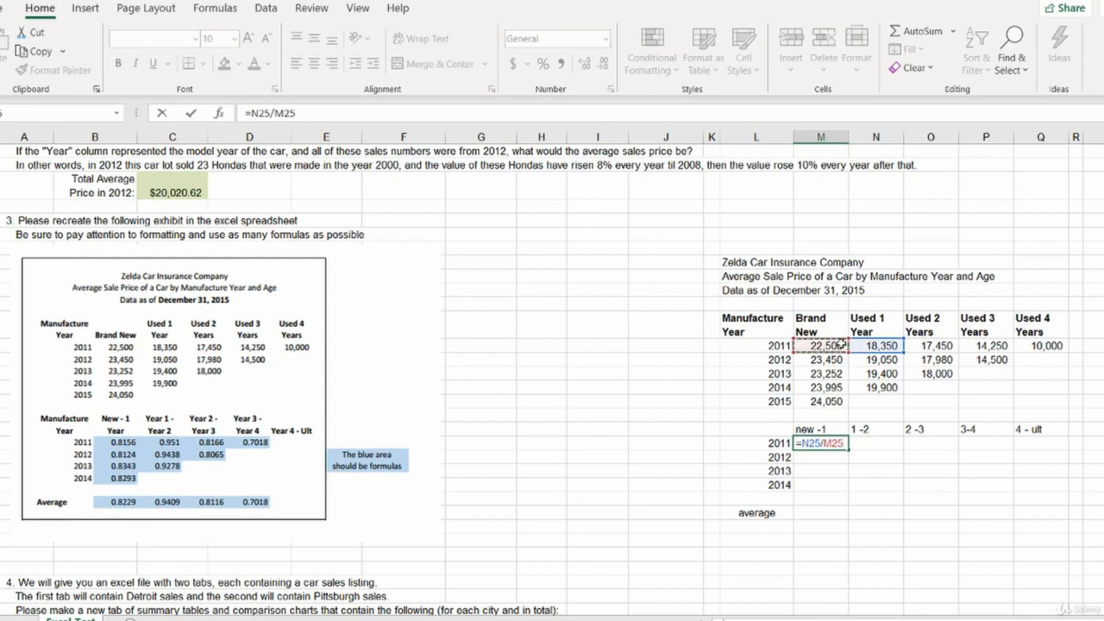
key("Return")
key("Up")
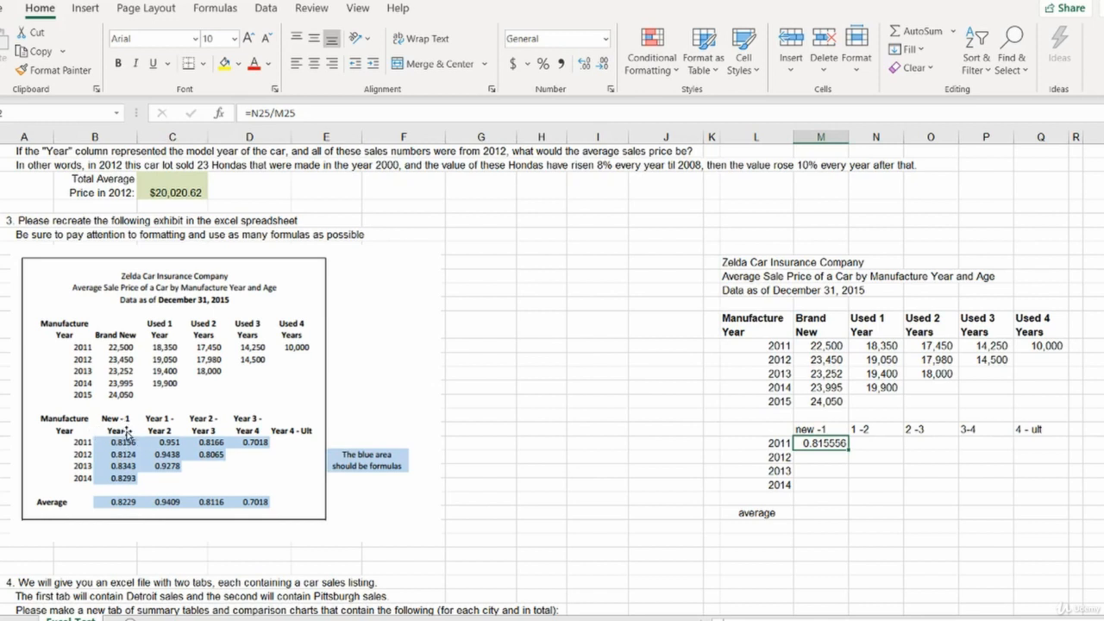
Reduce the ratio in M32 to four decimal places, and clear the cell's formula.
left_click(602, 64)
left_click(602, 64)
key("Home")
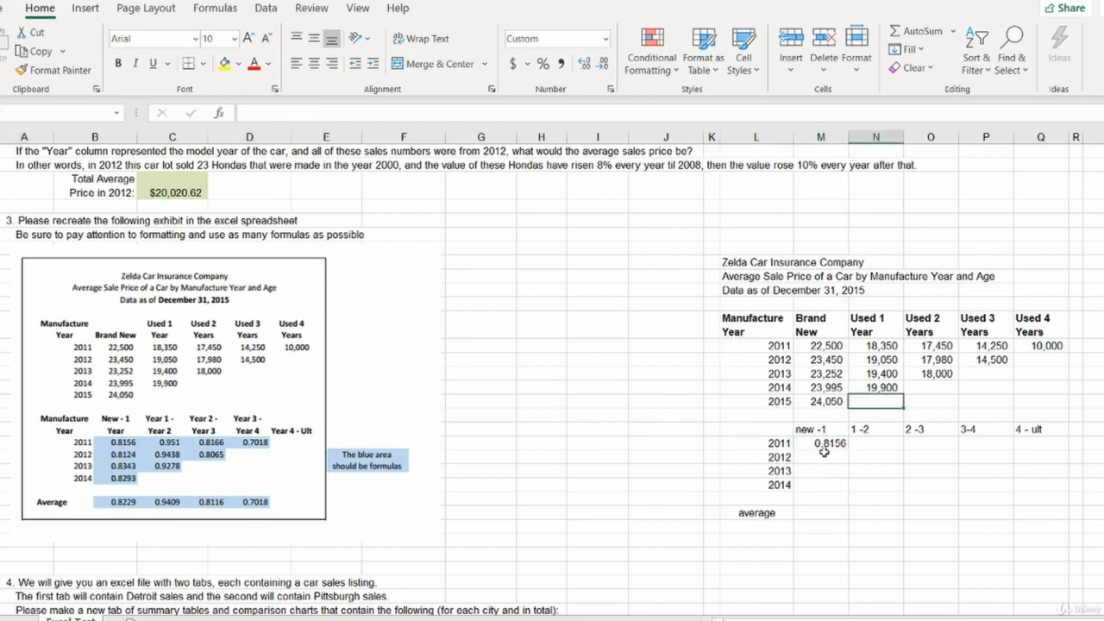
left_click(824, 445)
key("Delete")
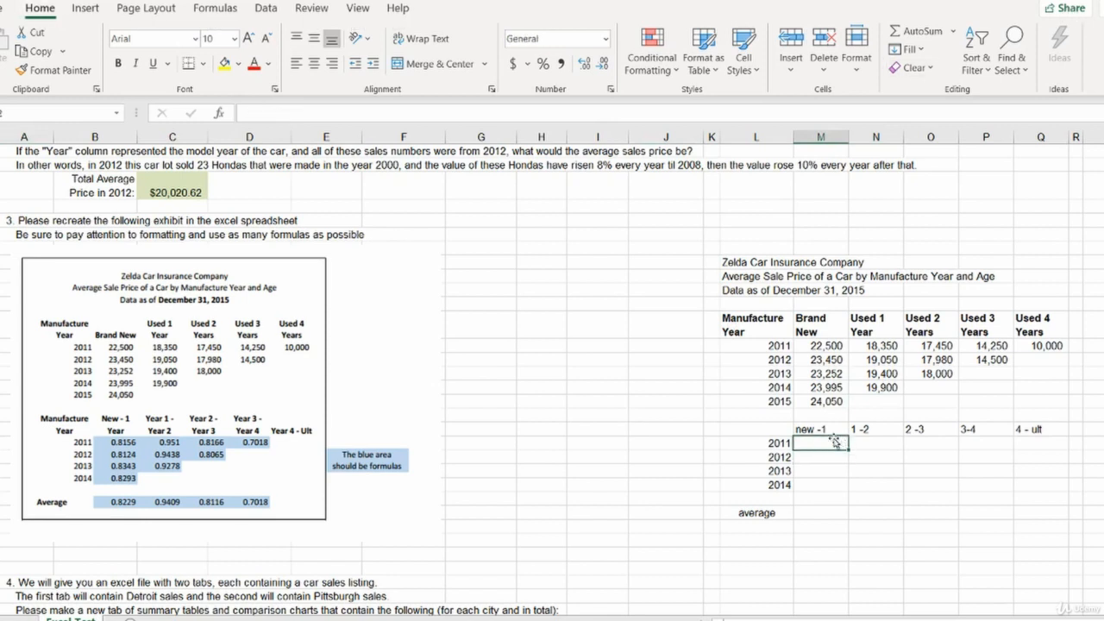
Calculate the 2011 ratio of used 1 year to brand new price in M32 with the formula =ROUND(N25/M25,4).
type("=")
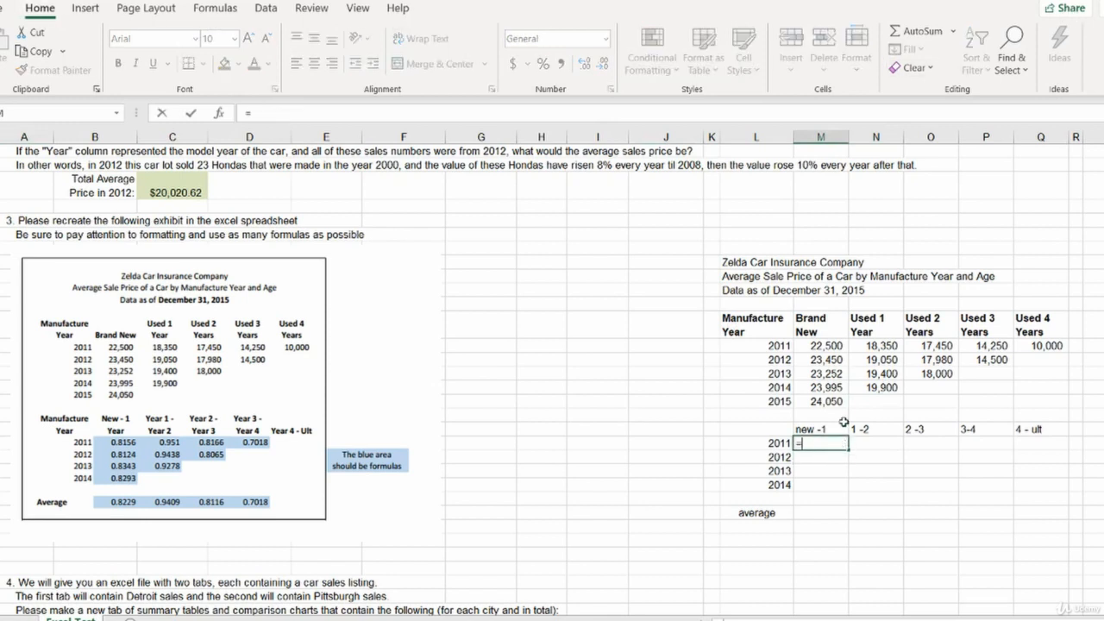
left_click(860, 345)
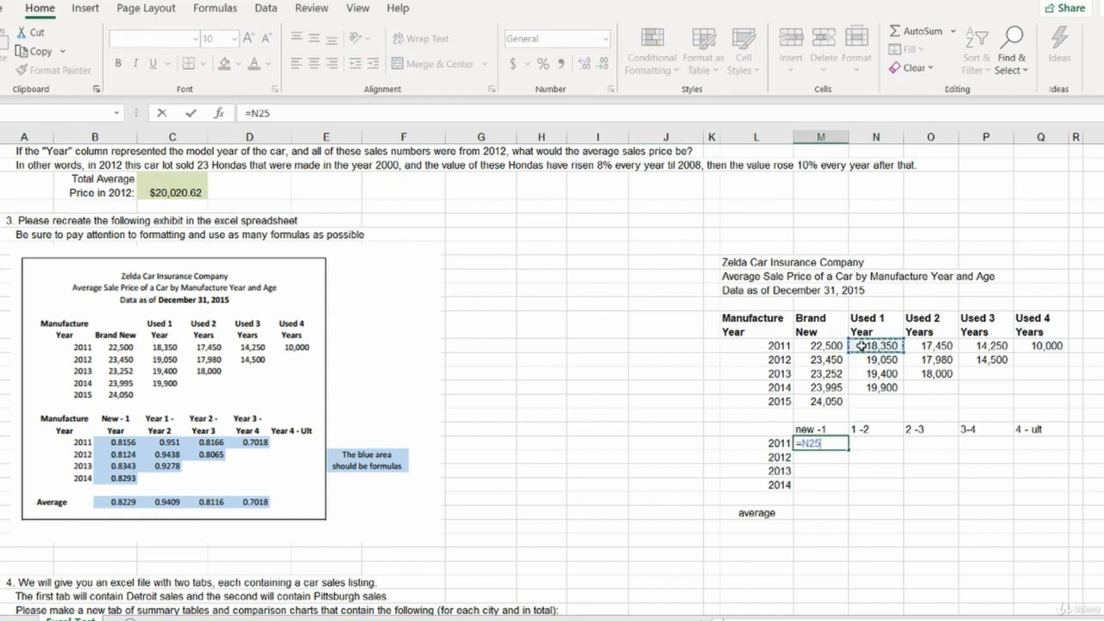
type("/")
left_click(816, 345)
left_click(801, 442)
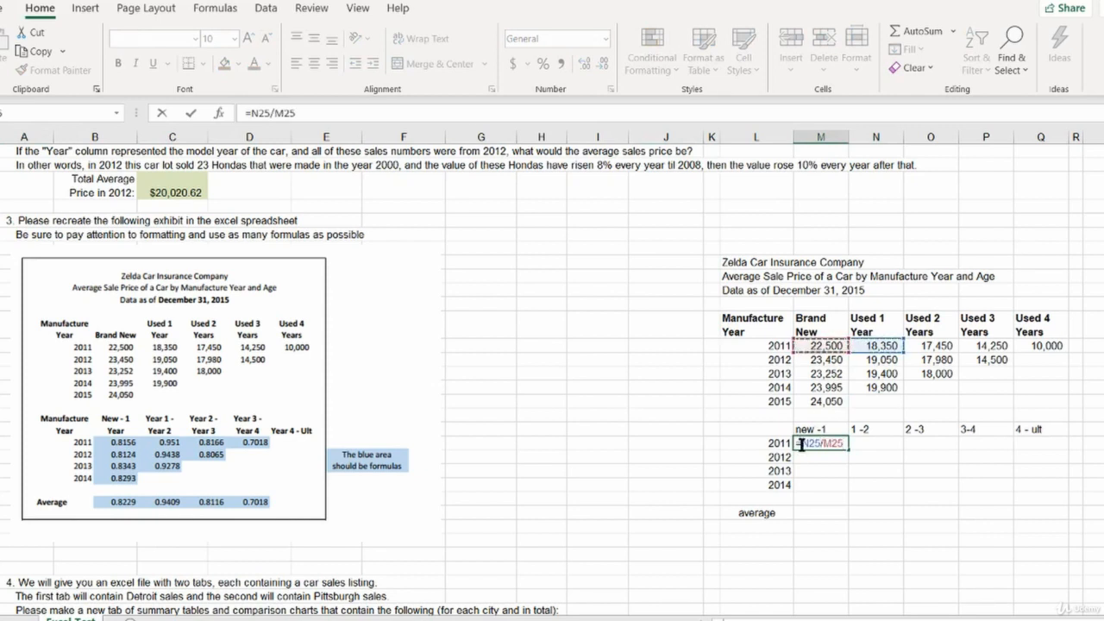
type("round")
key("Tab")
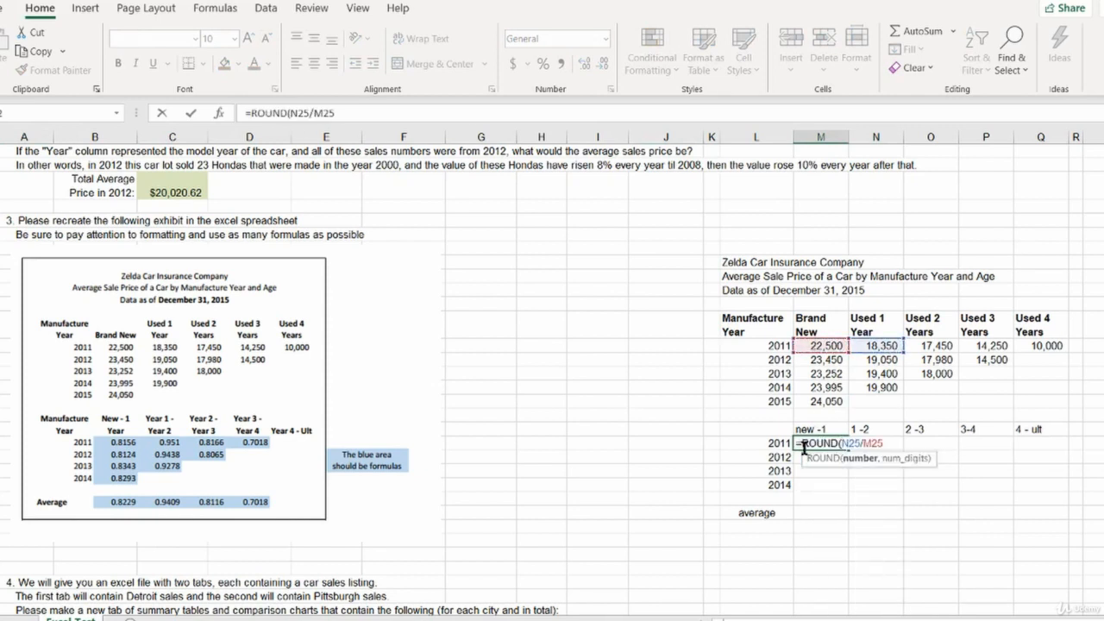
type(",4)")
key("Return")
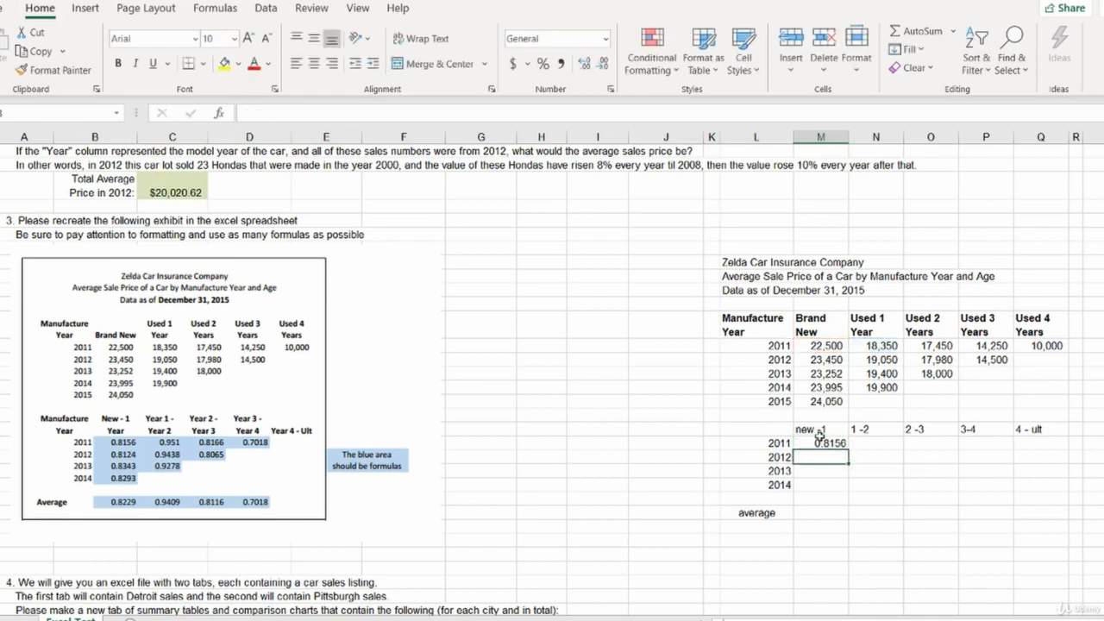
Check the formula in M32 and fill it down to the 2012 row in M33.
left_click(821, 442)
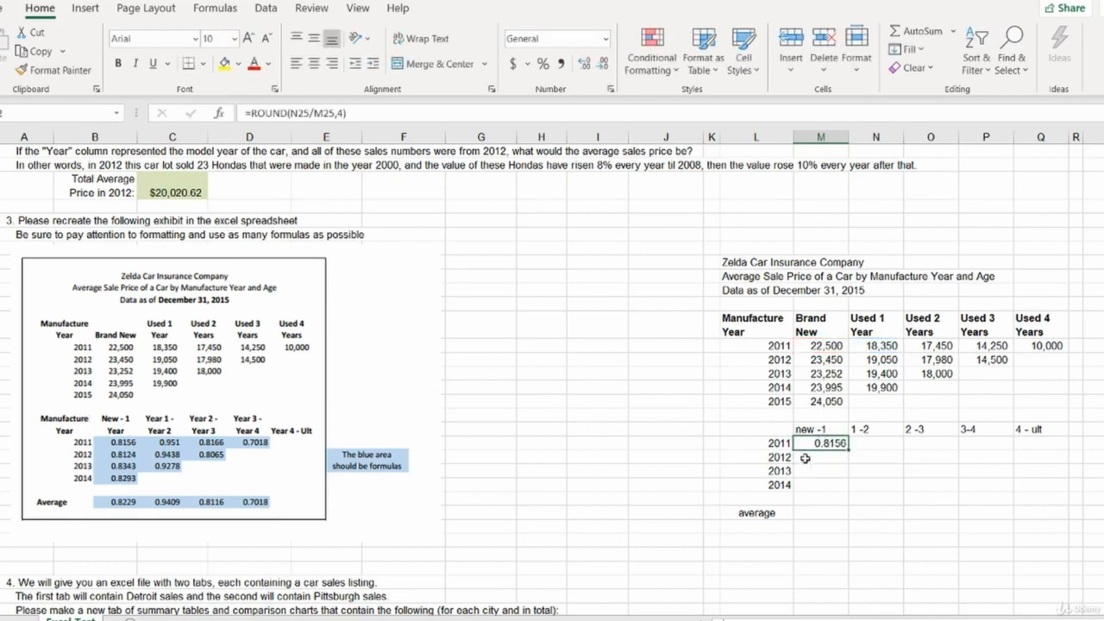
double_click(820, 443)
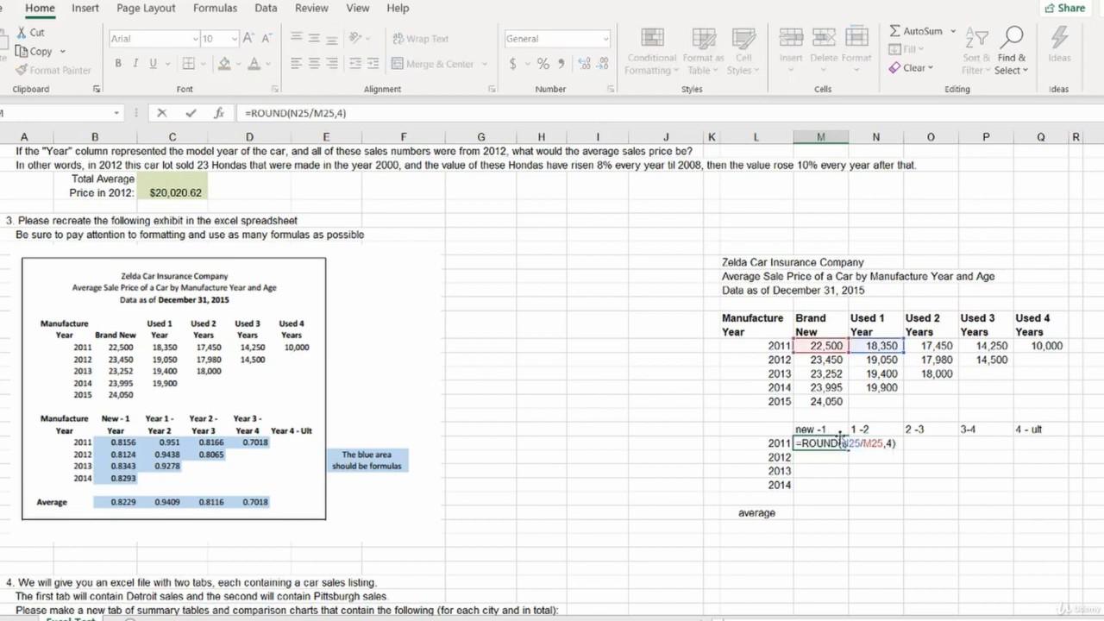
key("Escape")
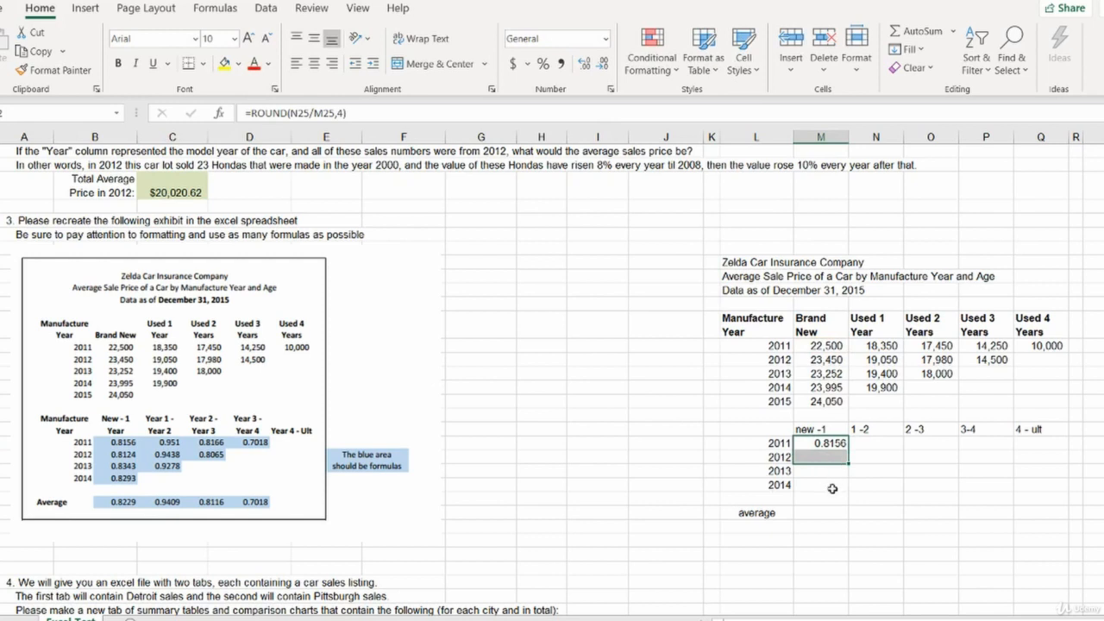
left_click_drag(832, 488, 829, 473)
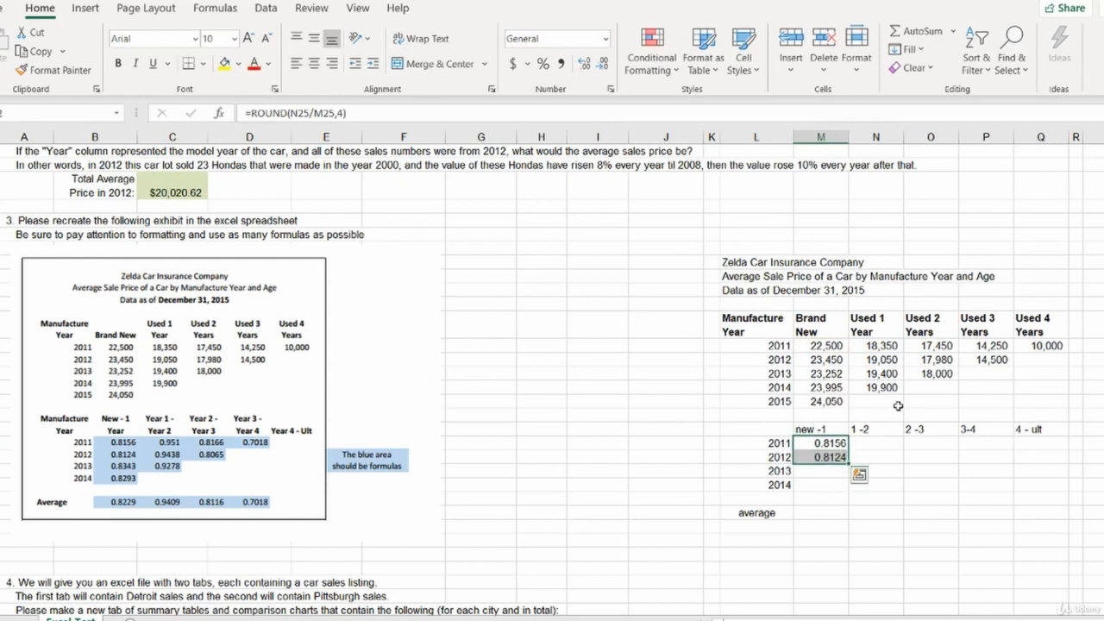
key("F2")
key("Escape")
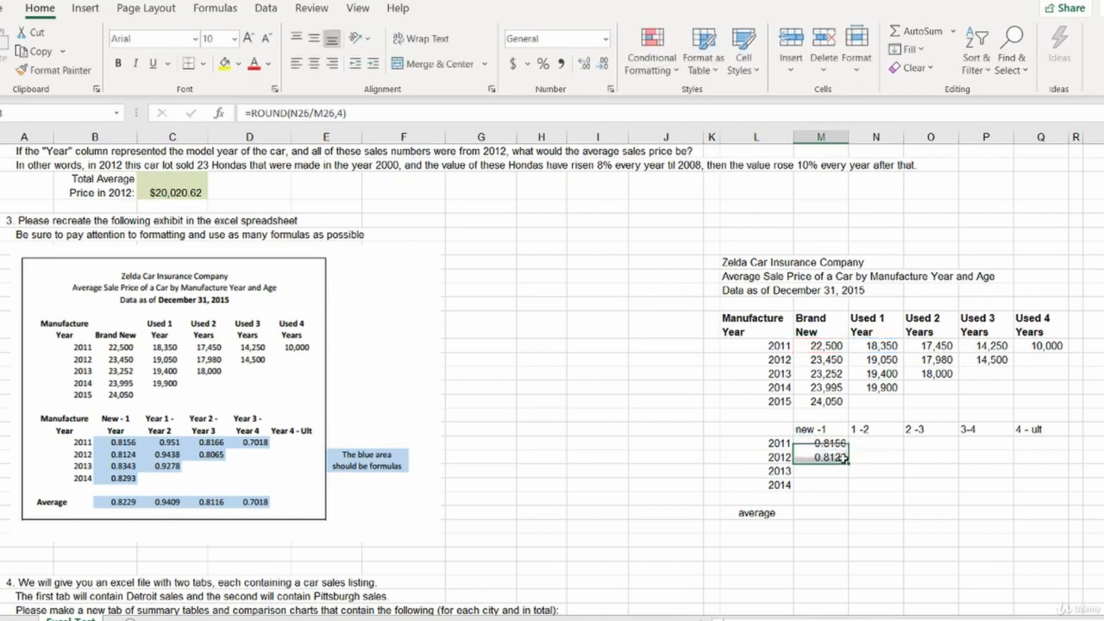
Fill the ratio formula from M33 down to the 2013 and 2014 rows and check the cell references in M35.
double_click(832, 457)
key("Escape")
left_click_drag(848, 466, 846, 490)
double_click(834, 486)
key("Escape")
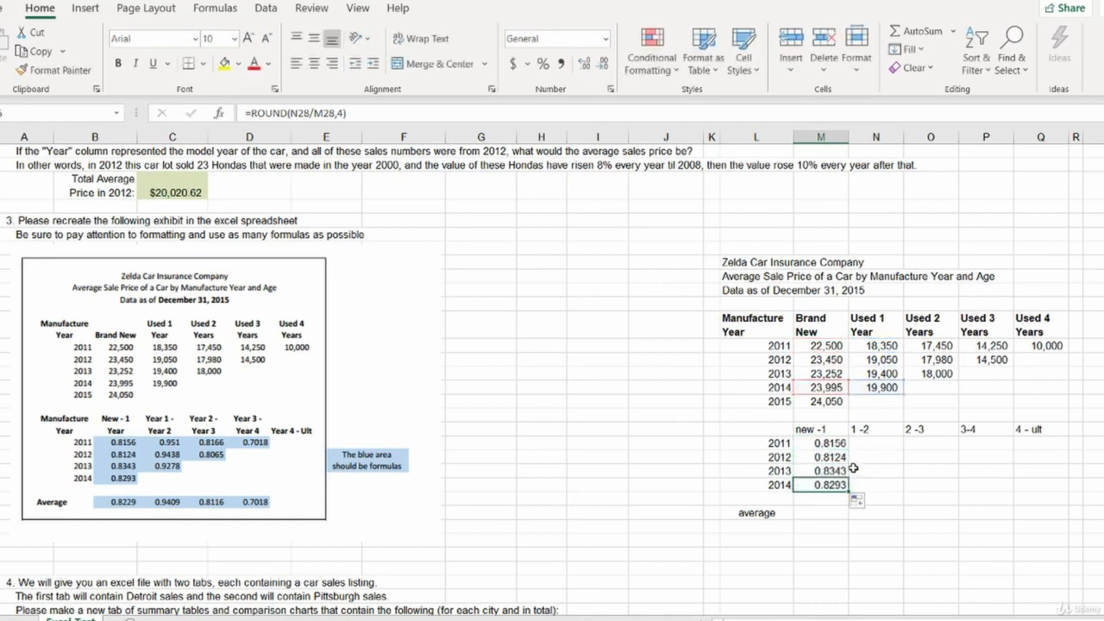
key("F2")
key("Escape")
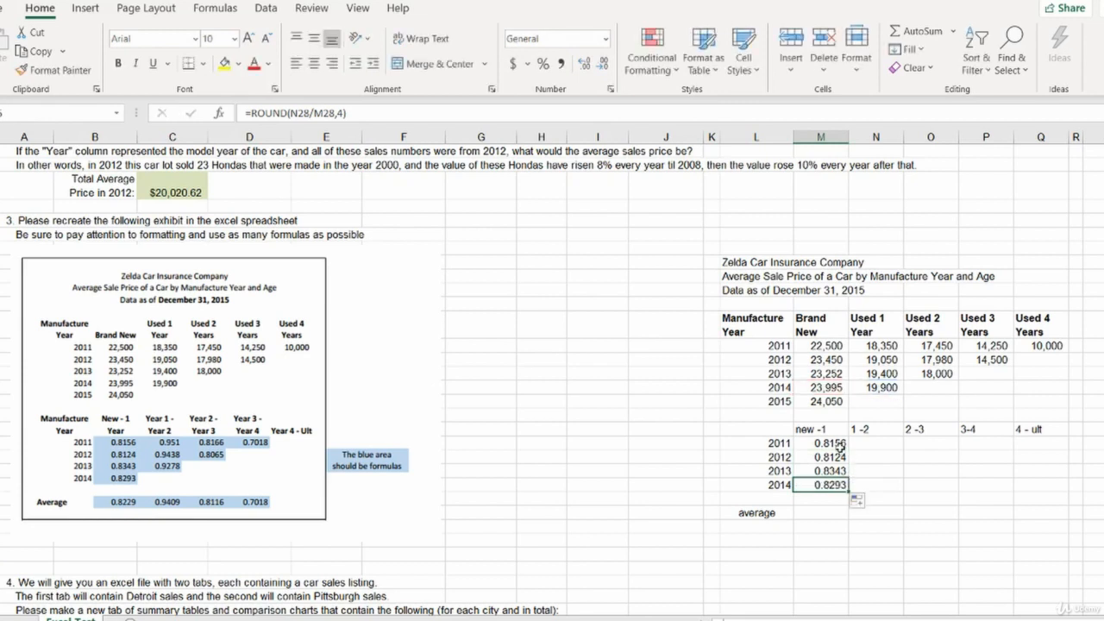
Copy the 2011 ratio formula from M32 to N32 and check which price cells the copy refers to.
left_click(839, 446)
key("ctrl+c")
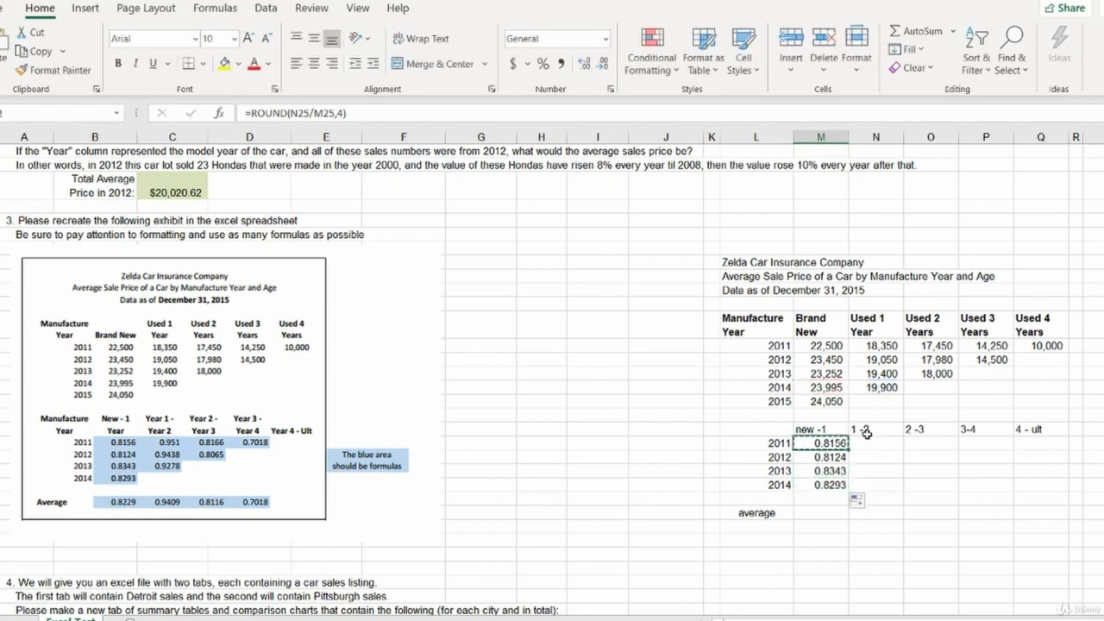
left_click(867, 443)
key("ctrl+v")
key("Escape")
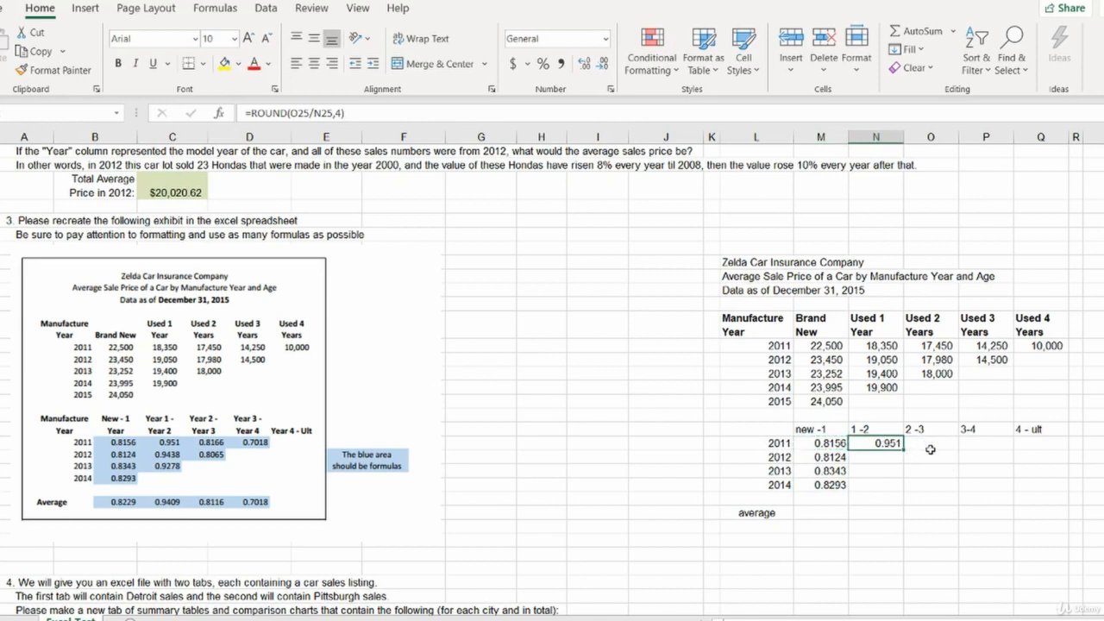
key("F2")
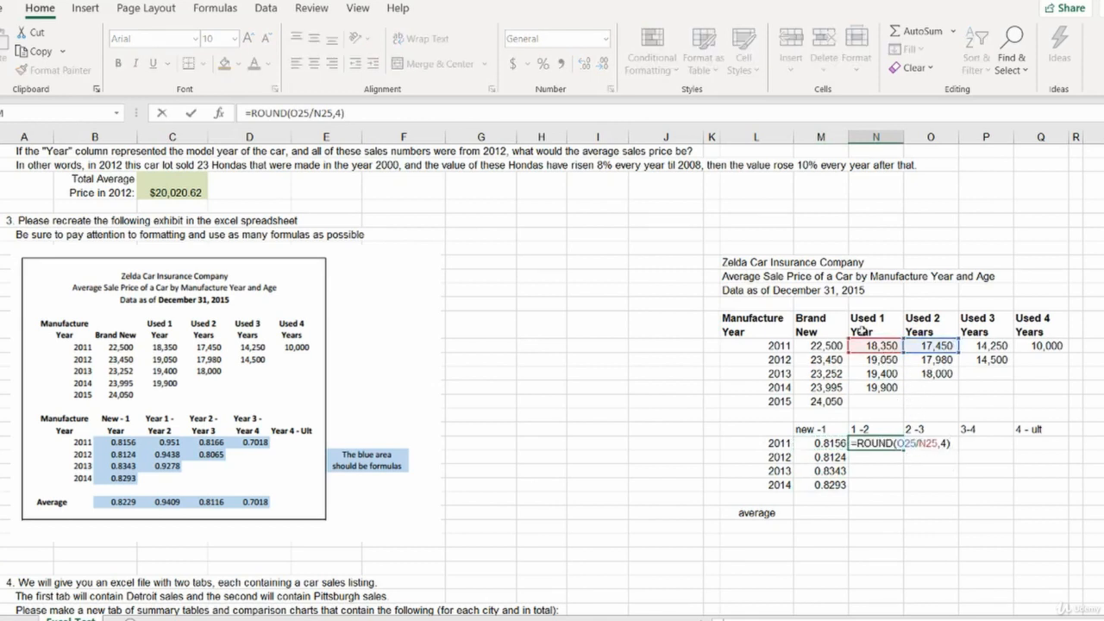
key("Escape")
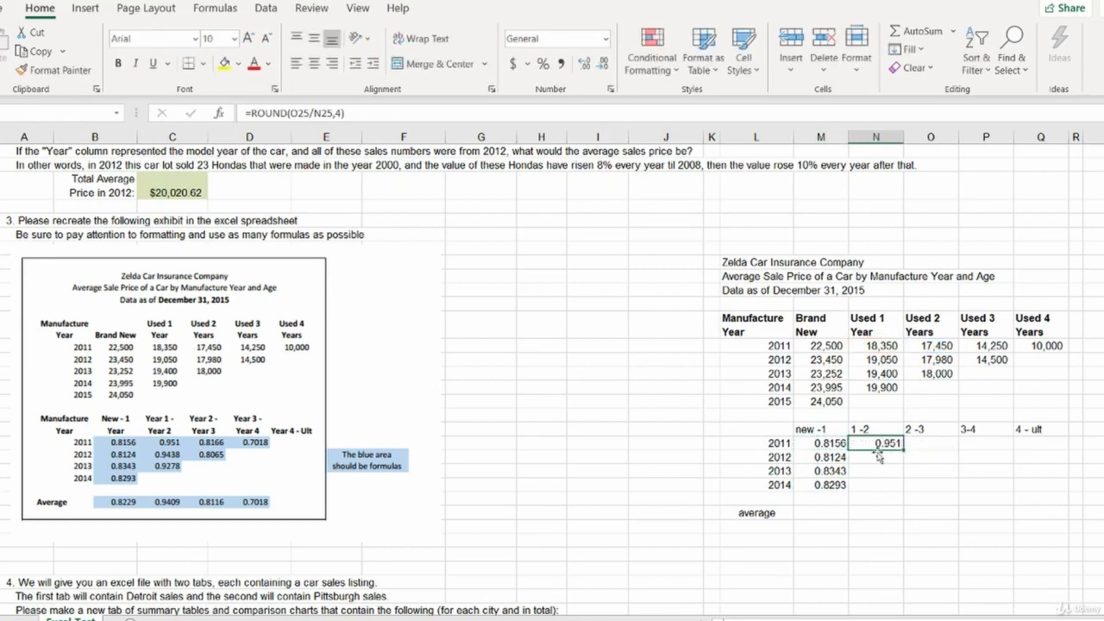
Compare the ratios in M32 and N32 with their headings and the source prices in the first table.
left_click(831, 442)
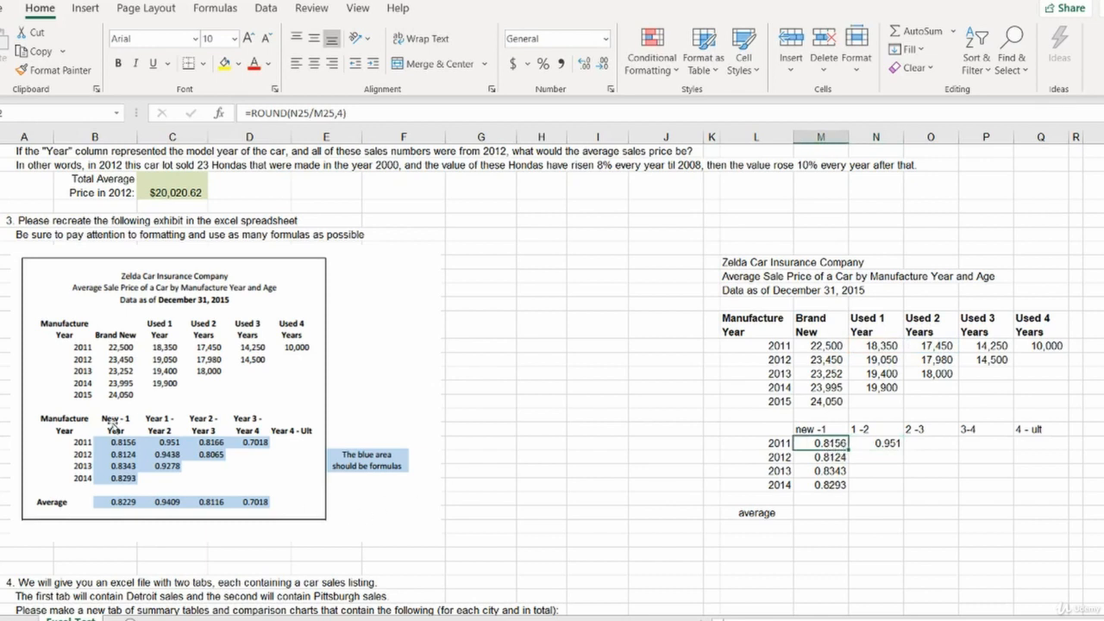
left_click(878, 442)
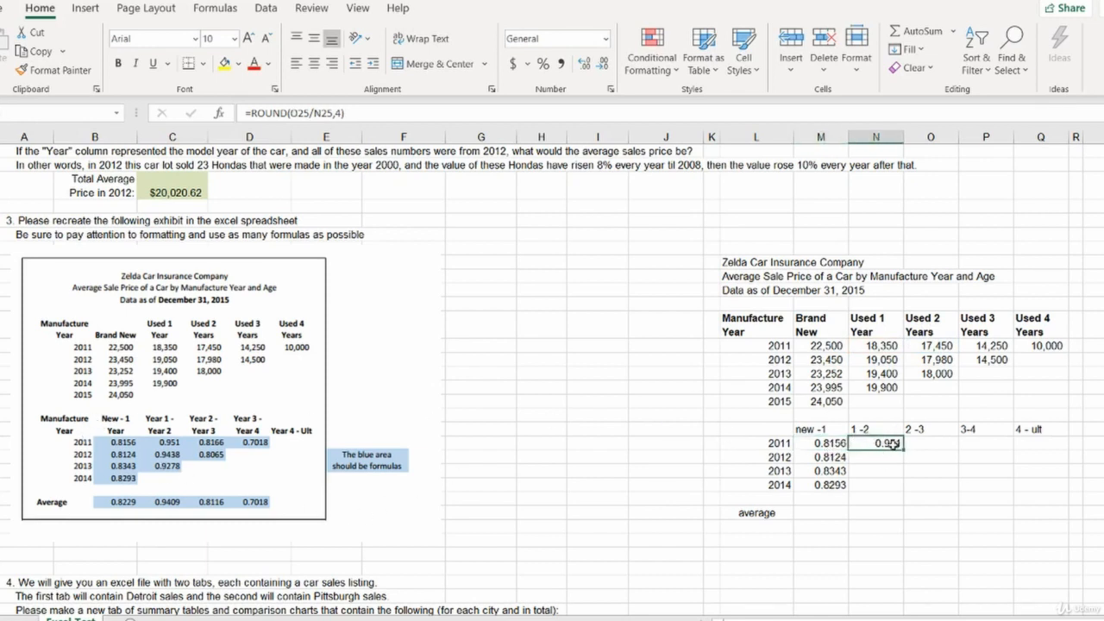
left_click(877, 335)
left_click(930, 315)
left_click(892, 350)
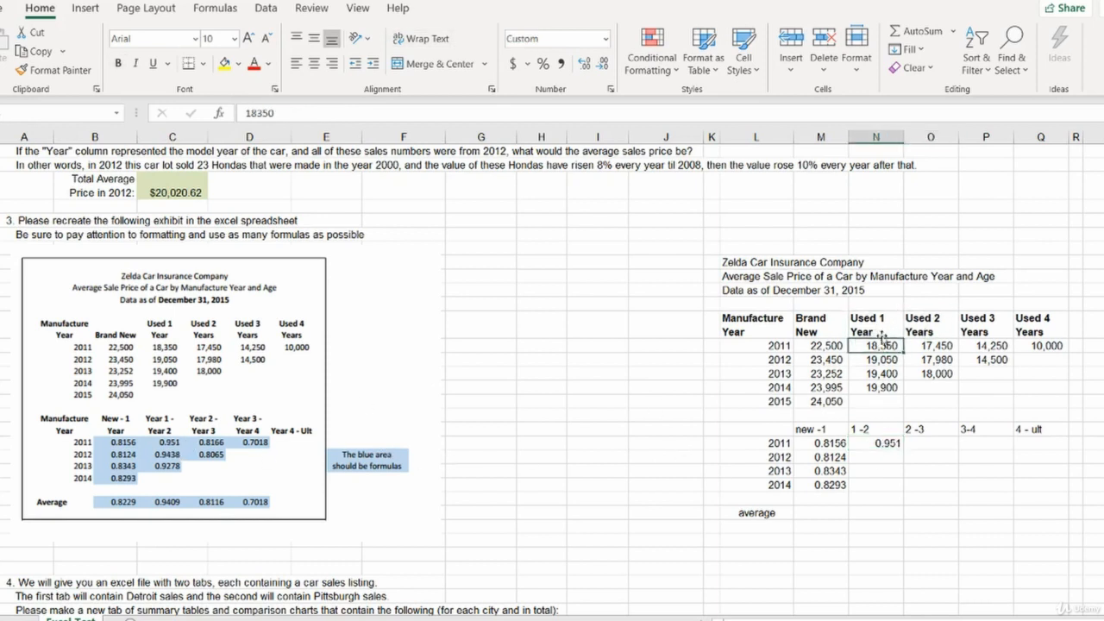
left_click(888, 441)
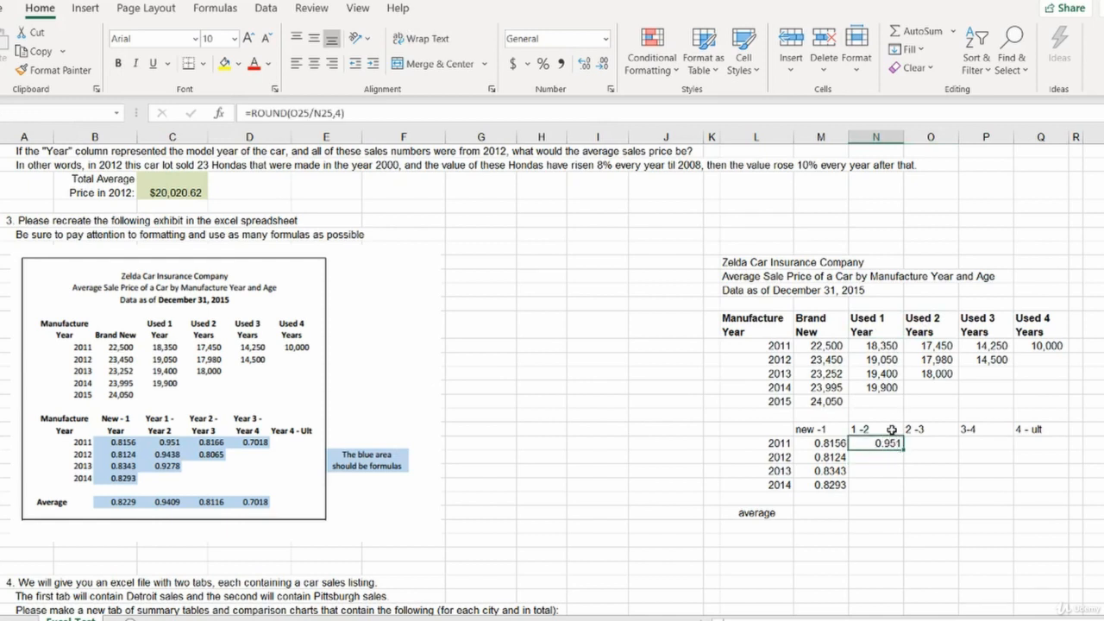
left_click_drag(880, 332, 921, 328)
left_click(888, 346)
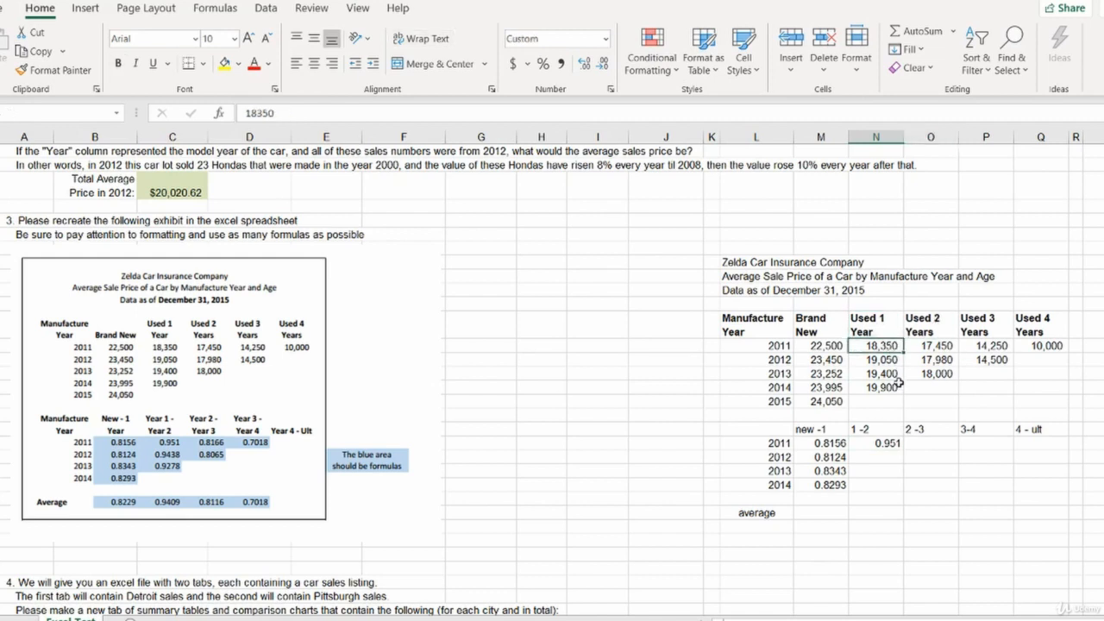
Extend the ratio formula from N32 to N33:N34, O32:O33 and P32.
left_click_drag(888, 443, 886, 460)
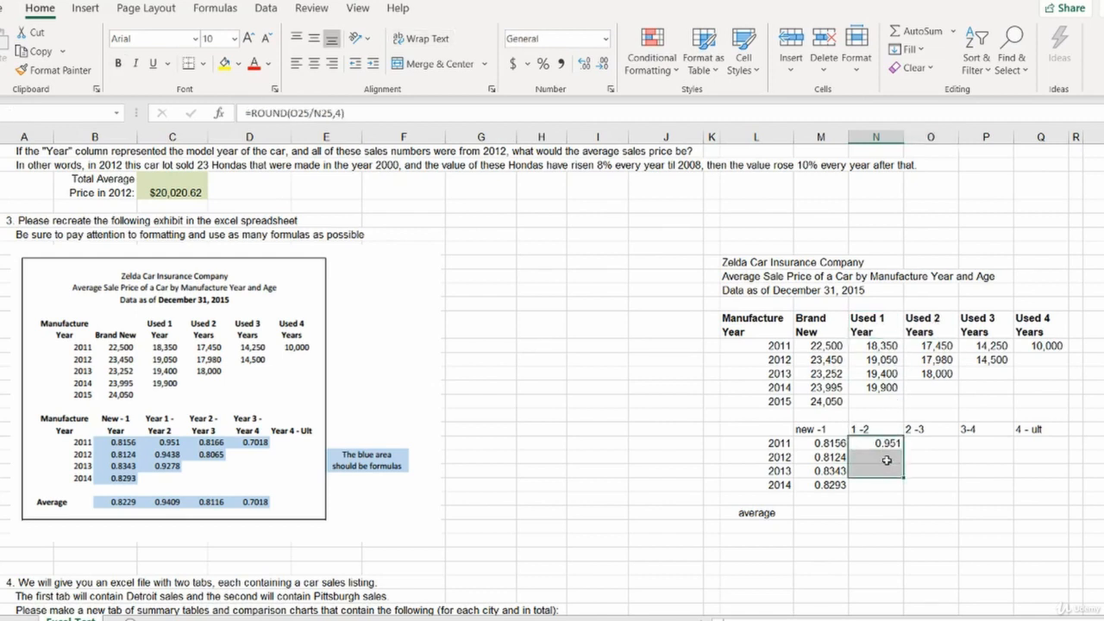
key("ctrl+d")
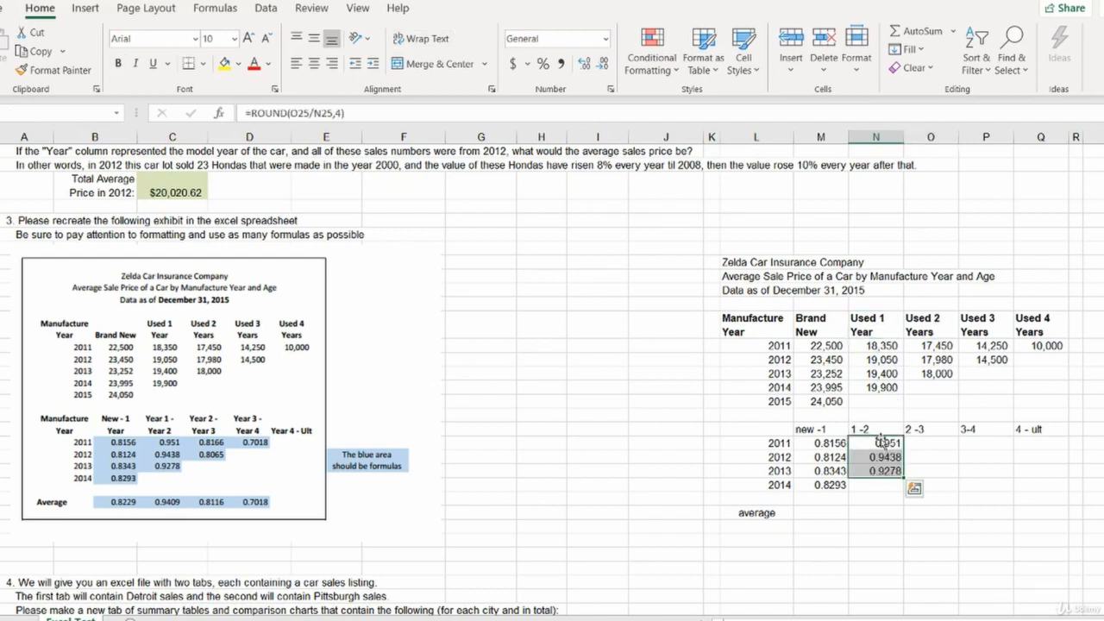
left_click(892, 443)
key("ctrl+c")
left_click_drag(930, 443, 929, 457)
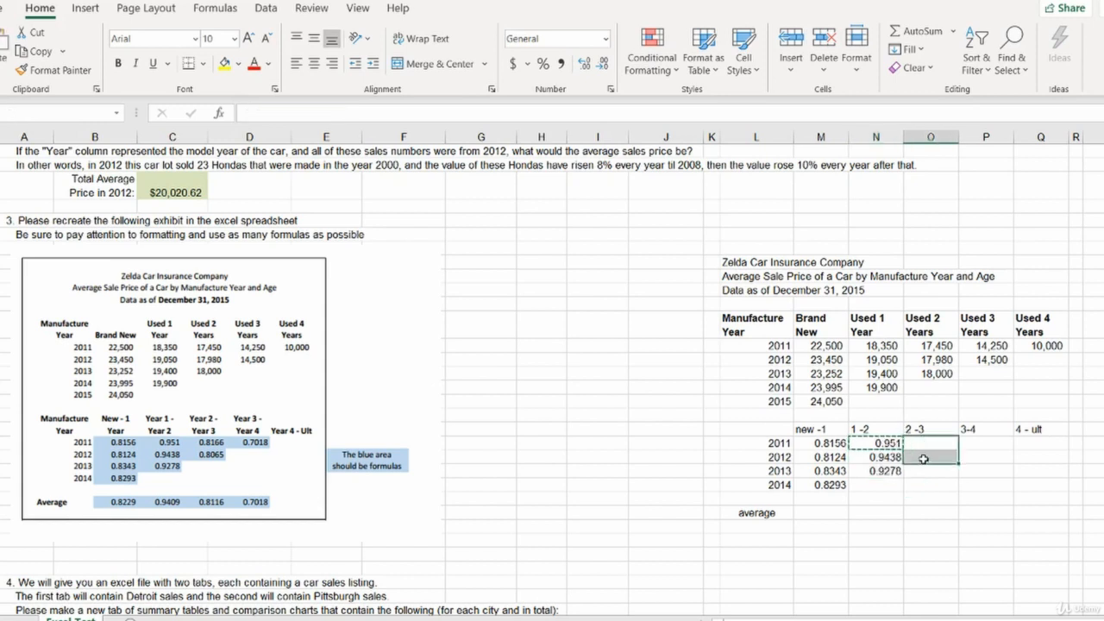
key("ctrl+v")
left_click(989, 442)
key("ctrl+v")
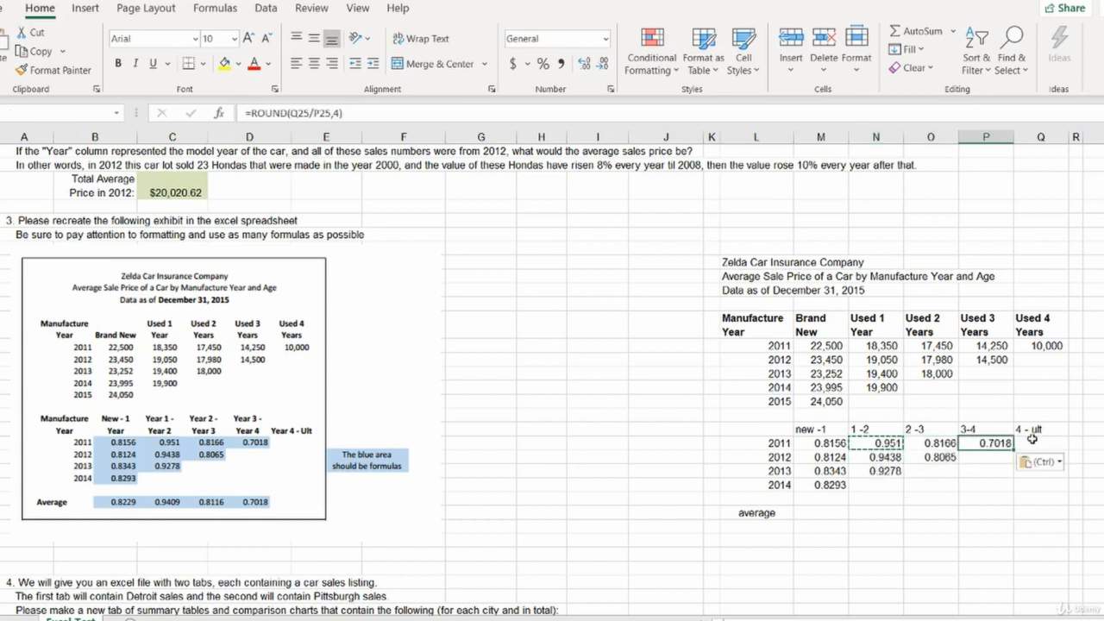
left_click(1033, 442)
key("ctrl+v")
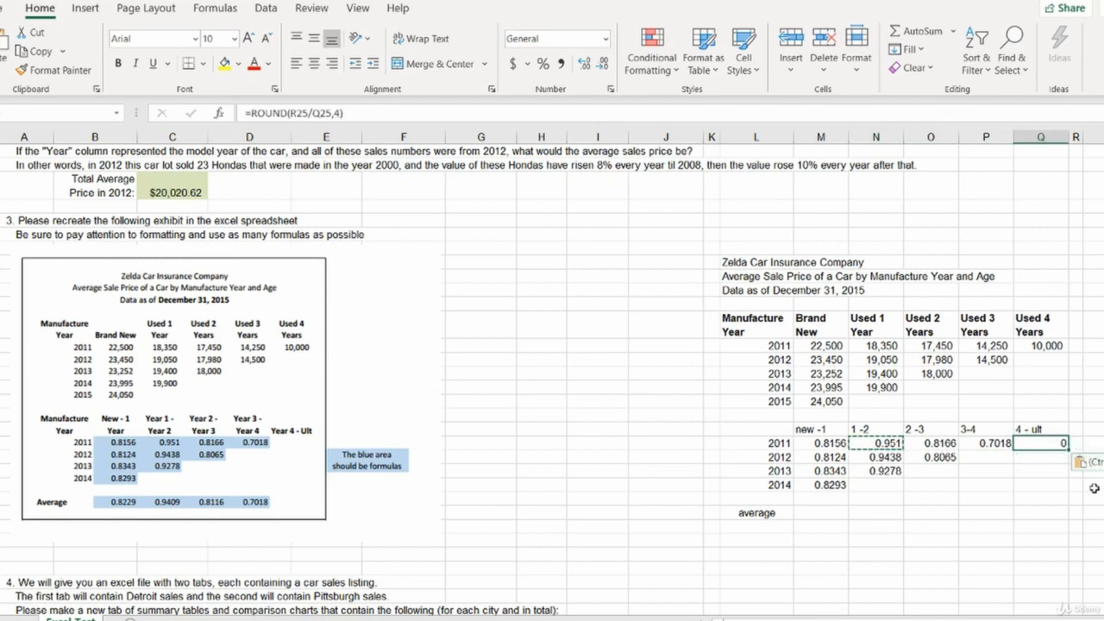
key("Delete")
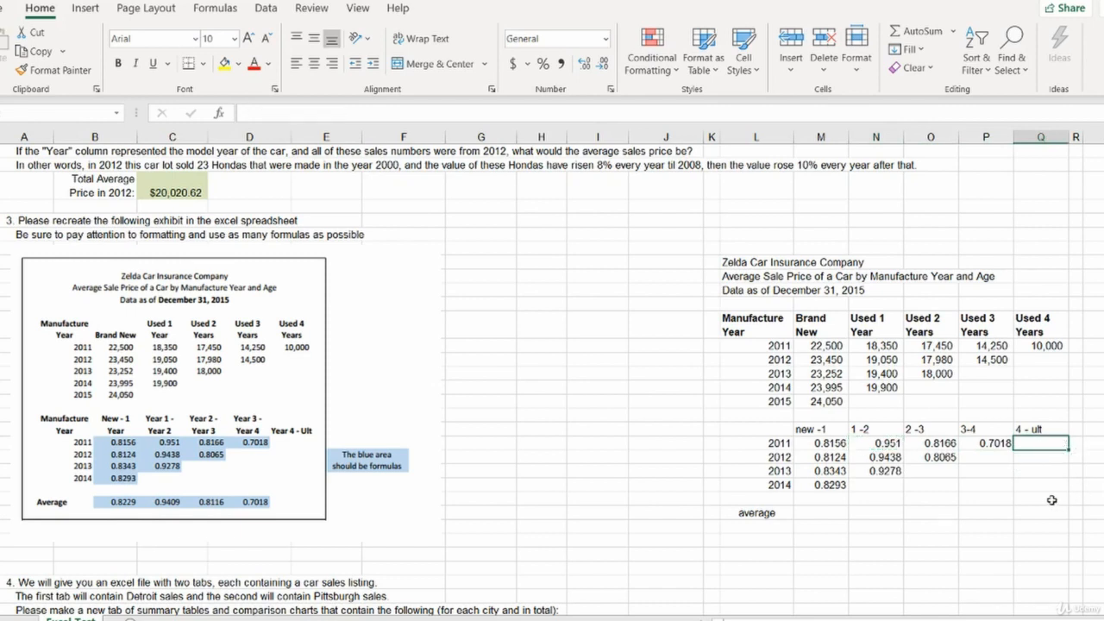
key("Left")
key("Left")
key("Left")
key("Left")
key("Left")
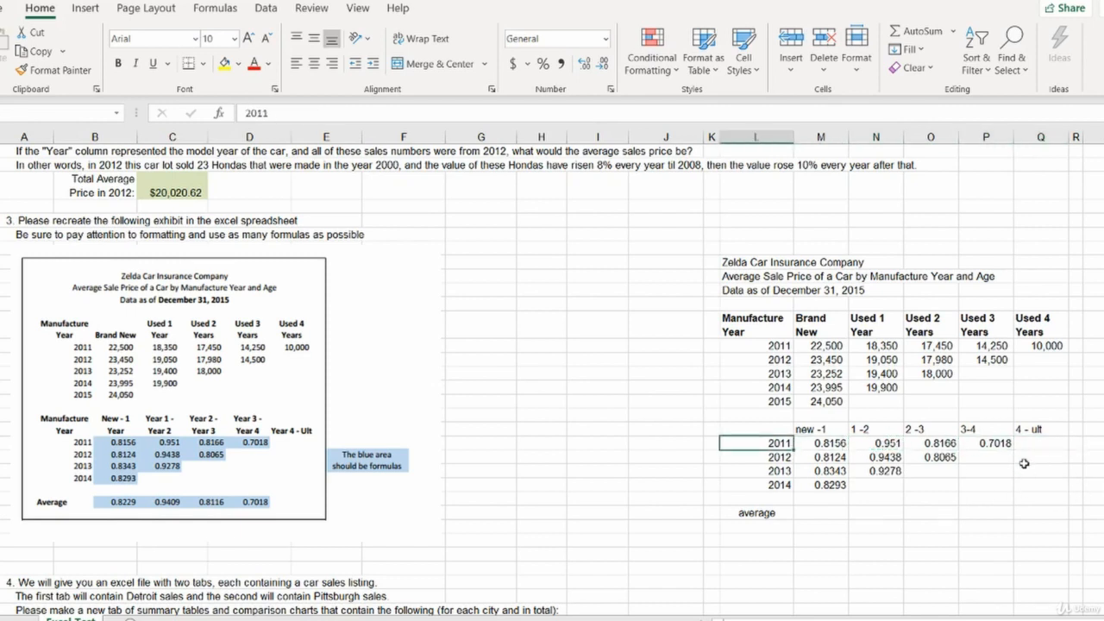
left_click(983, 441)
left_click(888, 470)
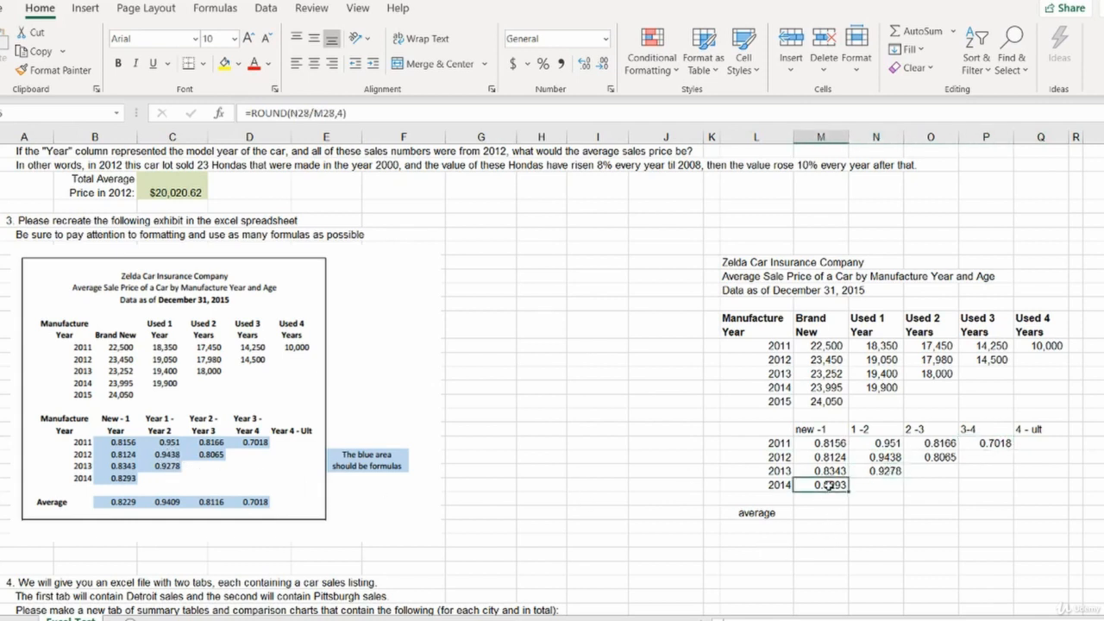
Enter =AVERAGE(M32:M35) in the average row beneath the new -1 column.
left_click(824, 513)
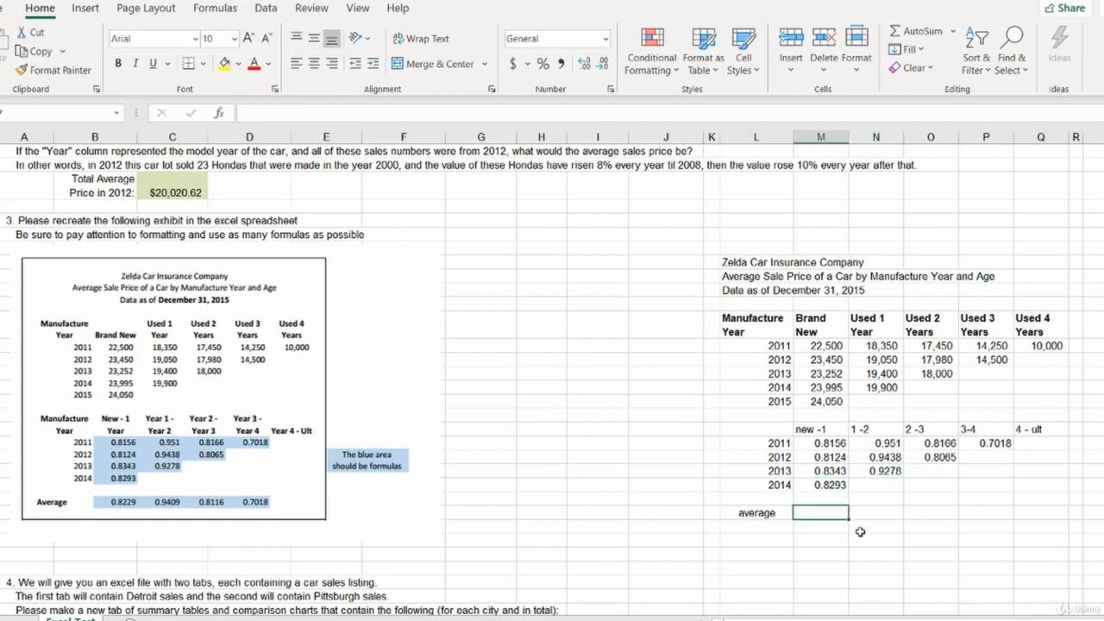
type("=")
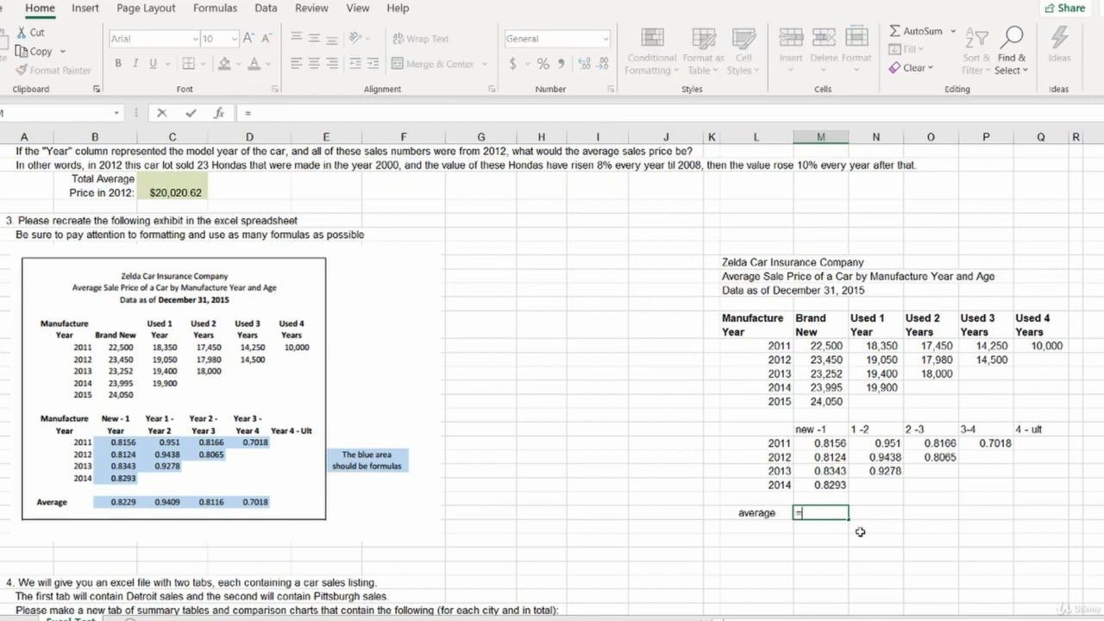
type("average")
key("Tab")
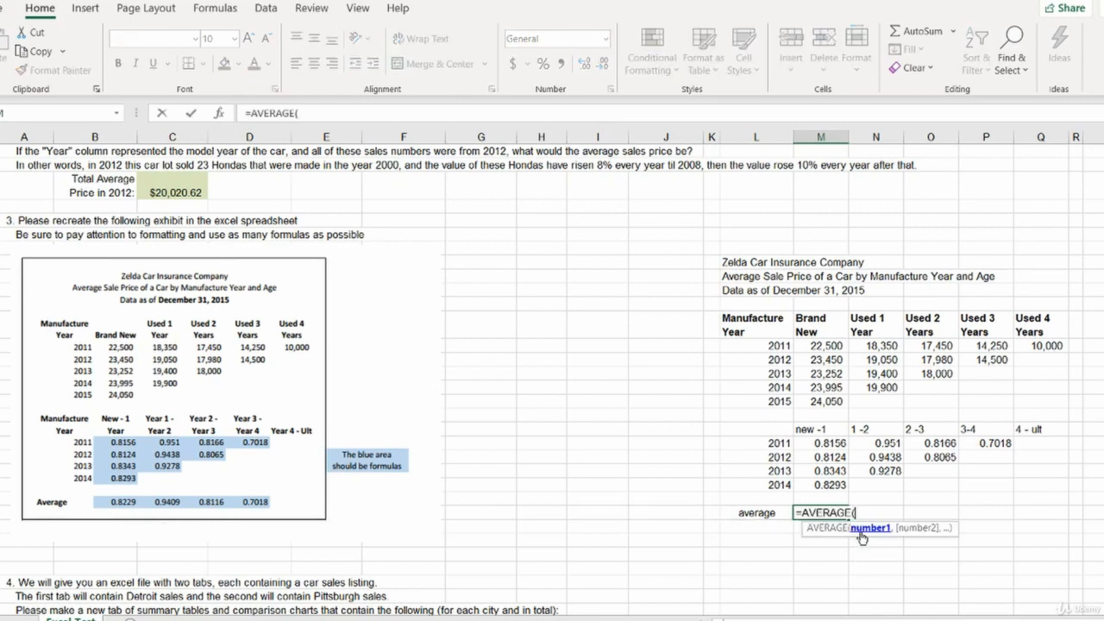
left_click_drag(830, 442, 828, 486)
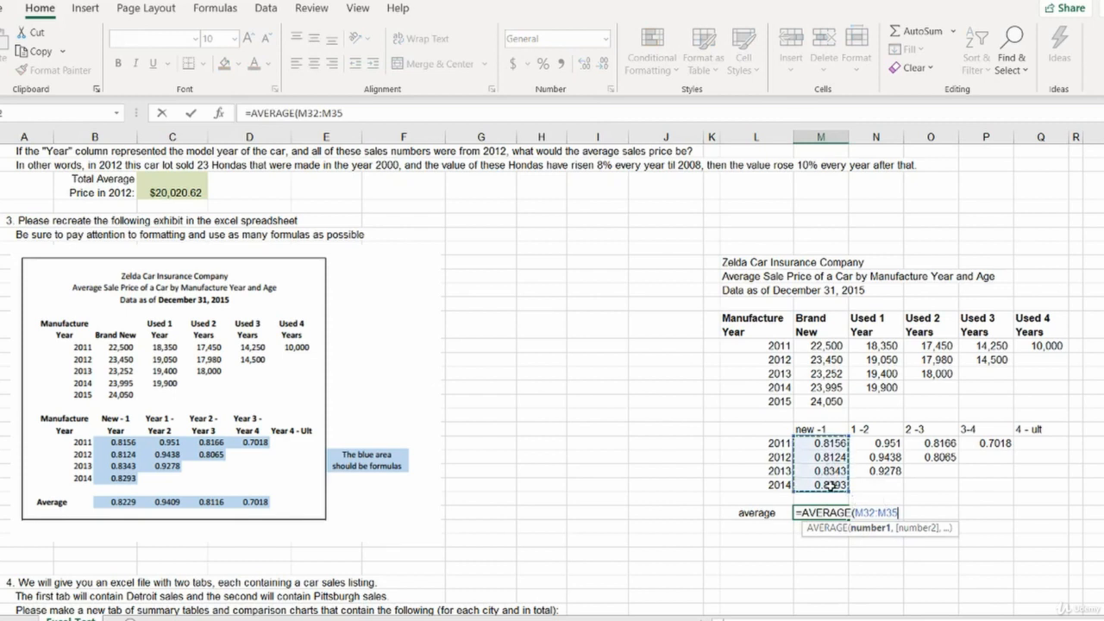
key("Return")
key("Up")
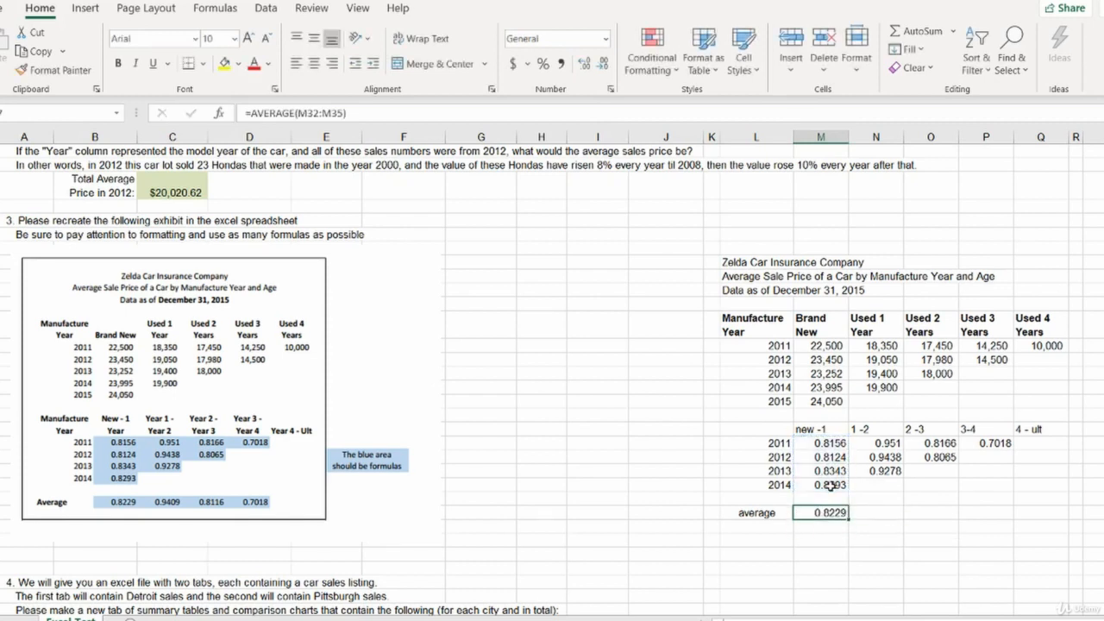
Copy the new -1 average formula to the 1 -2 column and check which cells it references.
key("ctrl+c")
key("Right")
key("ctrl+v")
key("Escape")
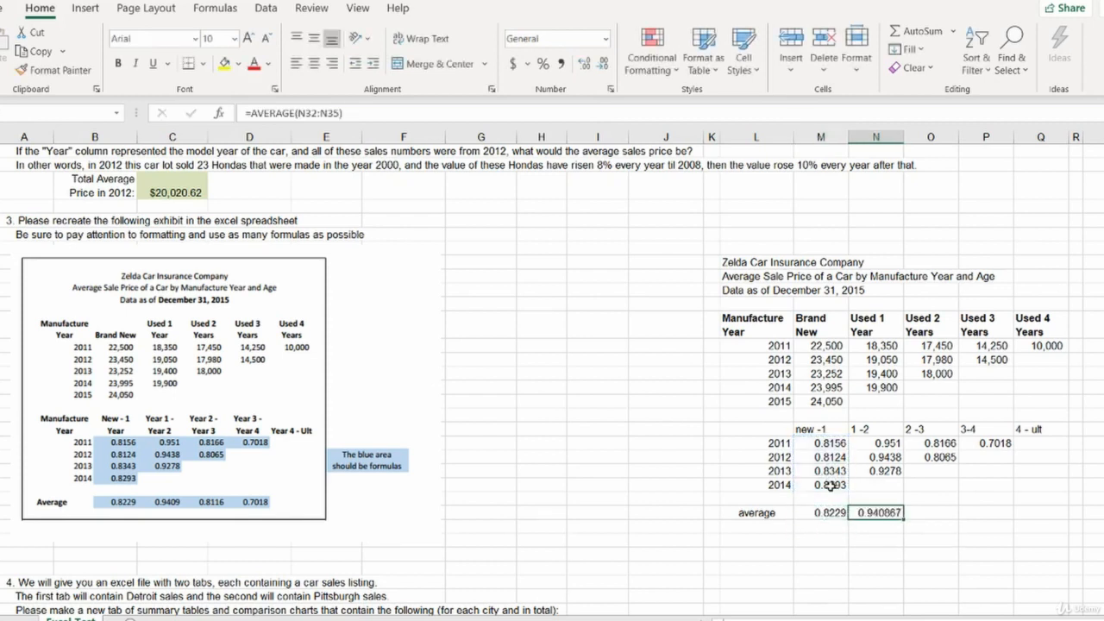
key("F2")
key("Escape")
key("F2")
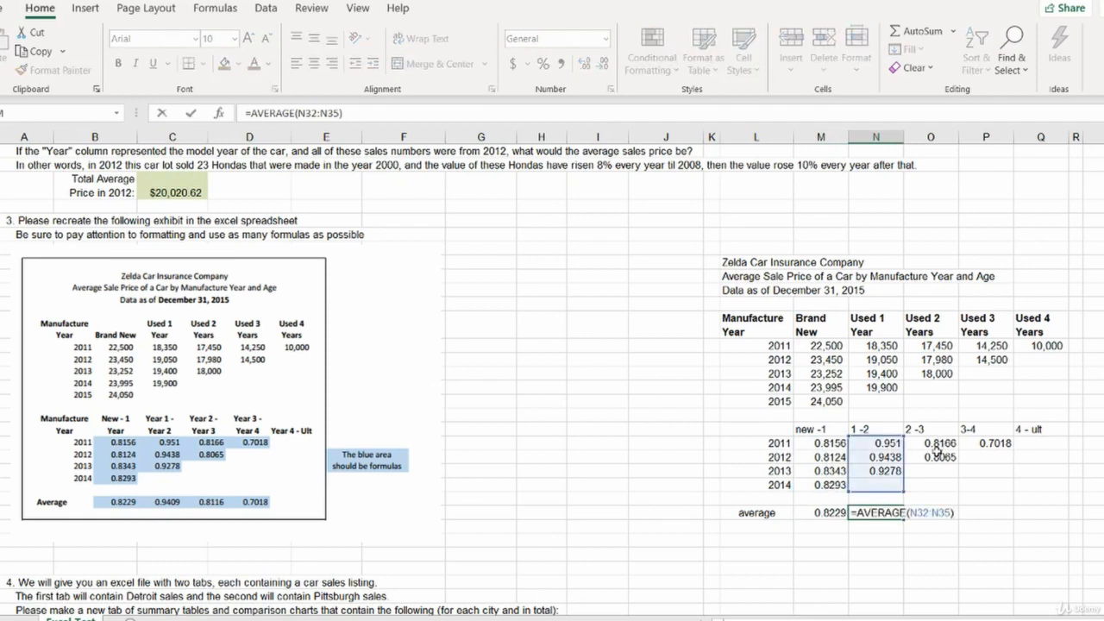
key("Escape")
Copy the average formula into the 2 -3 and 3-4 columns and check the cells the 3-4 average references.
key("ctrl+c")
key("Right")
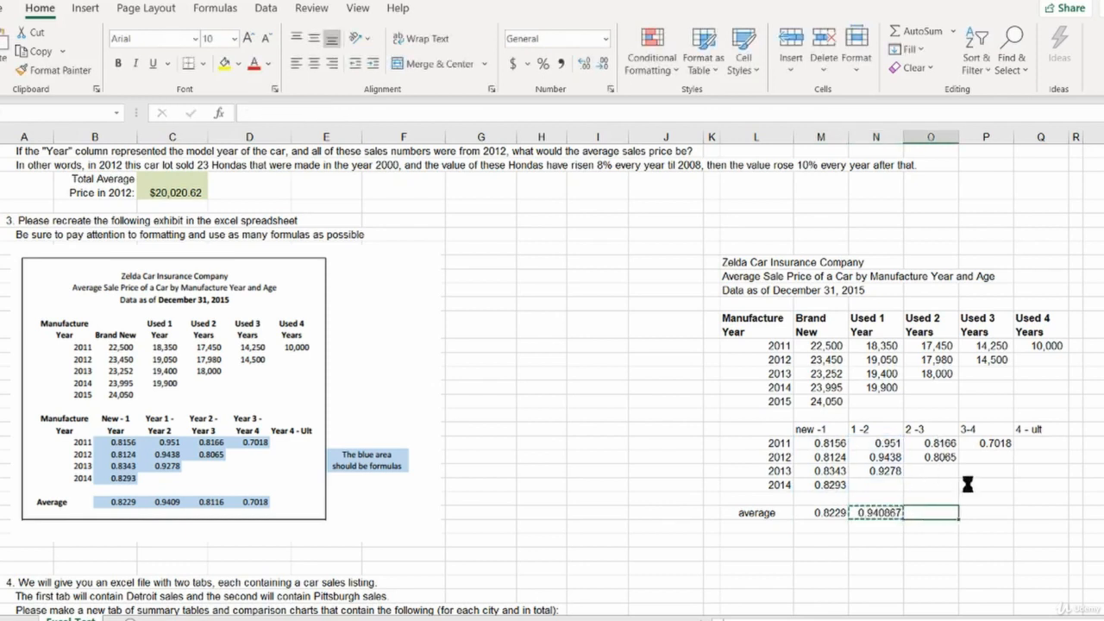
key("ctrl+v")
key("Right")
key("ctrl+v")
key("Escape")
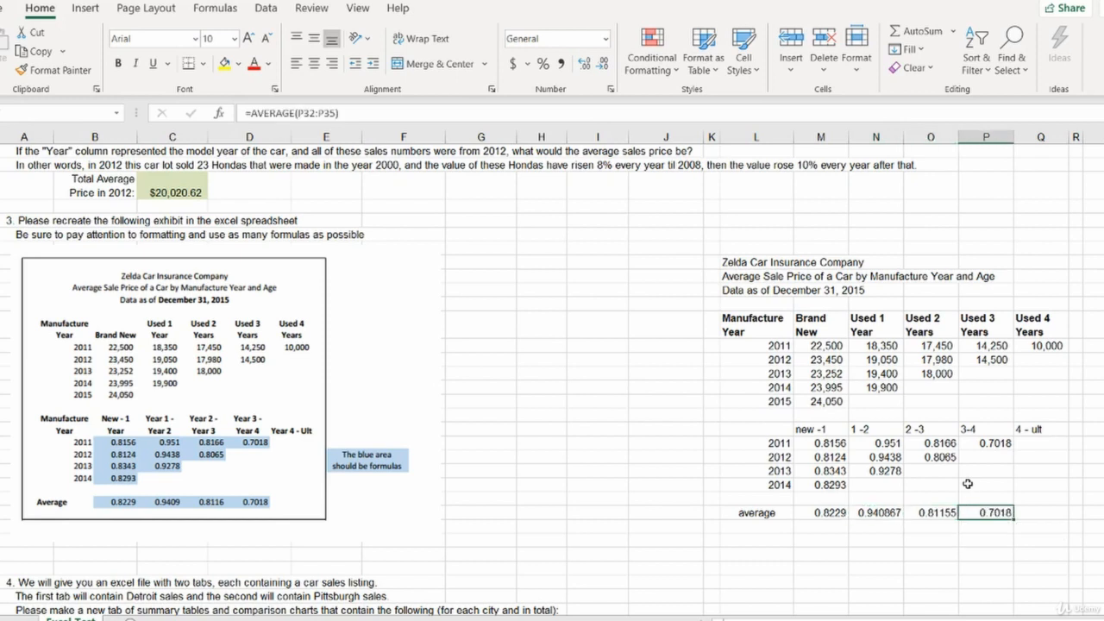
key("F2")
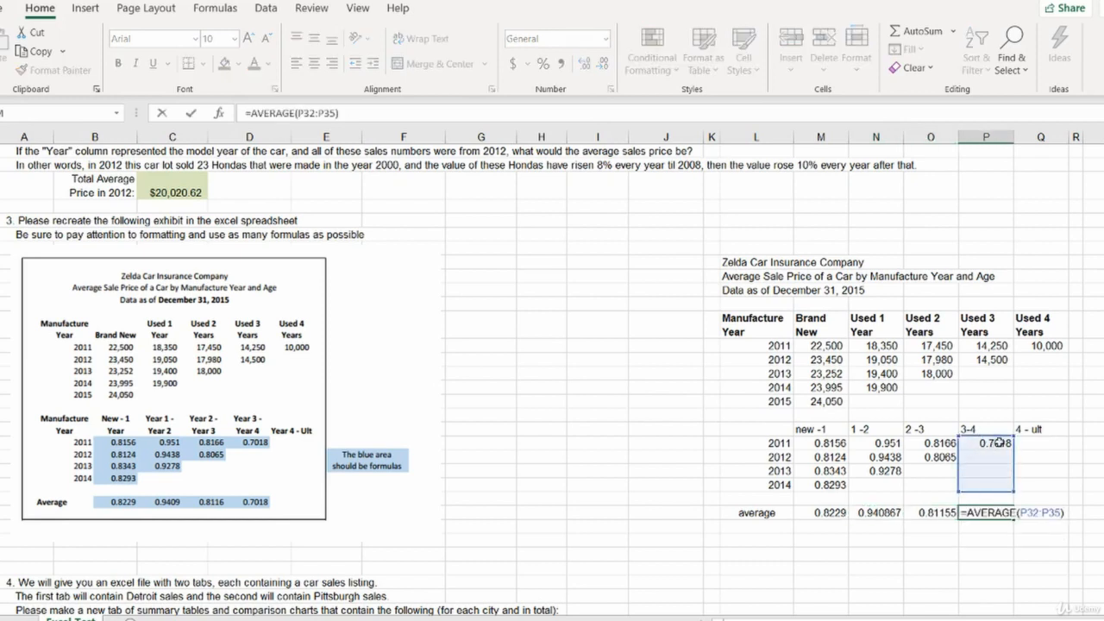
key("Escape")
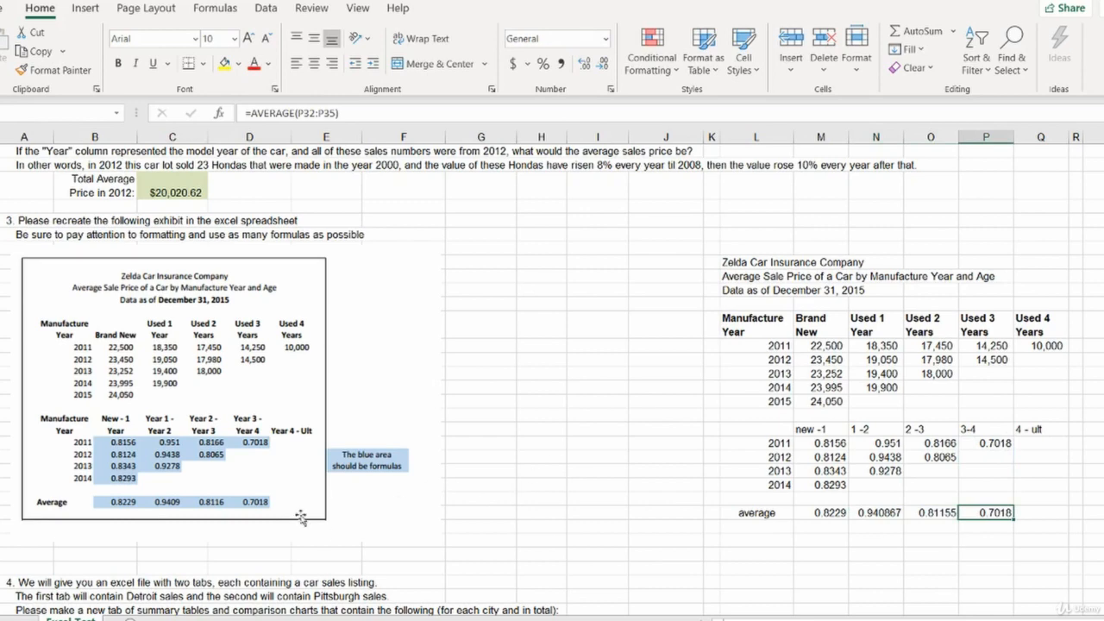
left_click(931, 516)
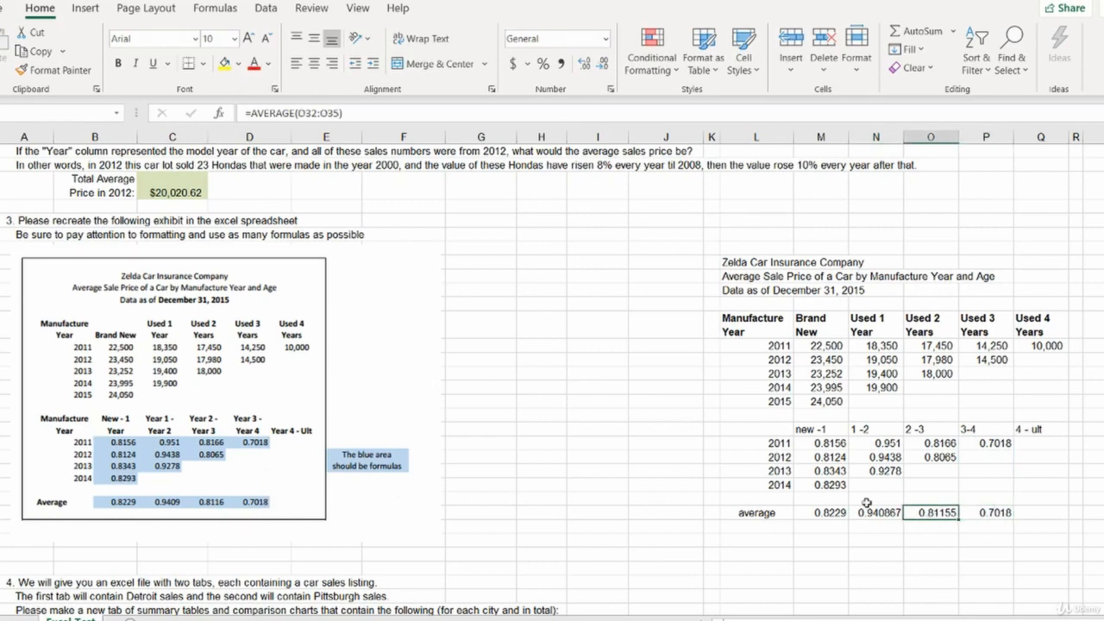
left_click_drag(826, 452, 825, 483)
left_click(827, 483)
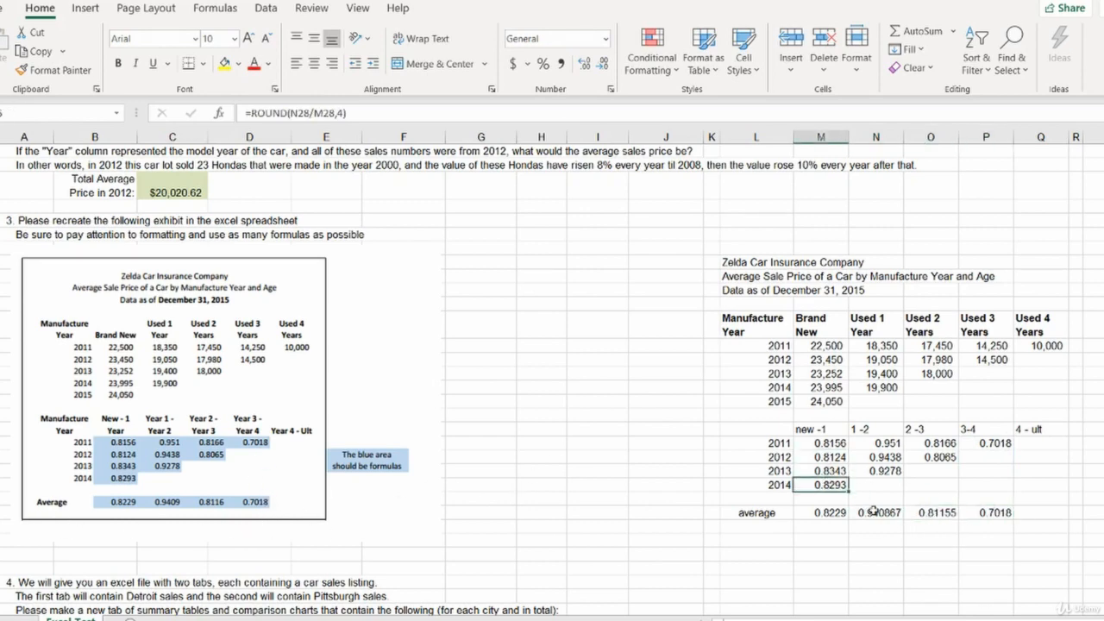
scroll(873, 511, "down", 2)
left_click(825, 305)
scroll(825, 304, "up", 2)
Apply outside borders around the entire Zelda Car Insurance Company exhibit, spanning columns K to R.
left_click_drag(709, 250, 1077, 530)
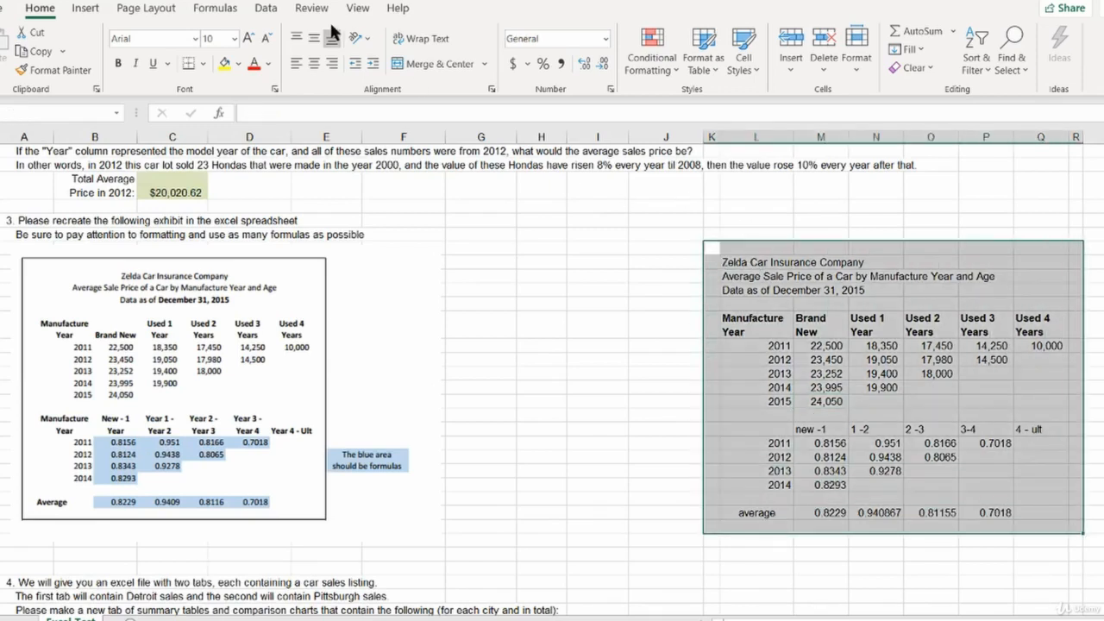
left_click(203, 65)
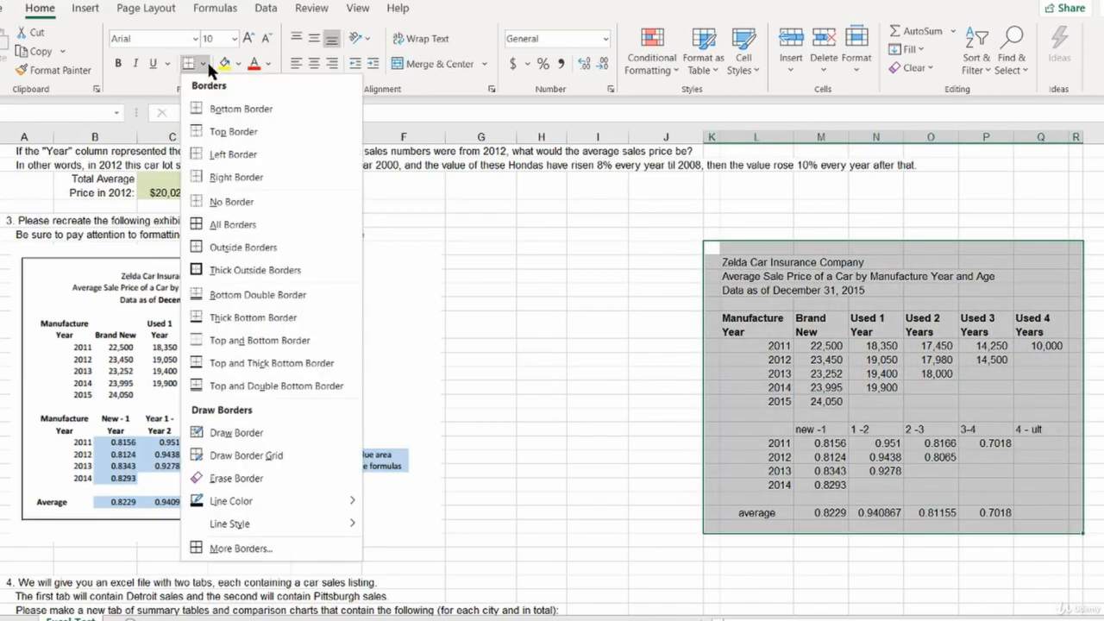
left_click(250, 247)
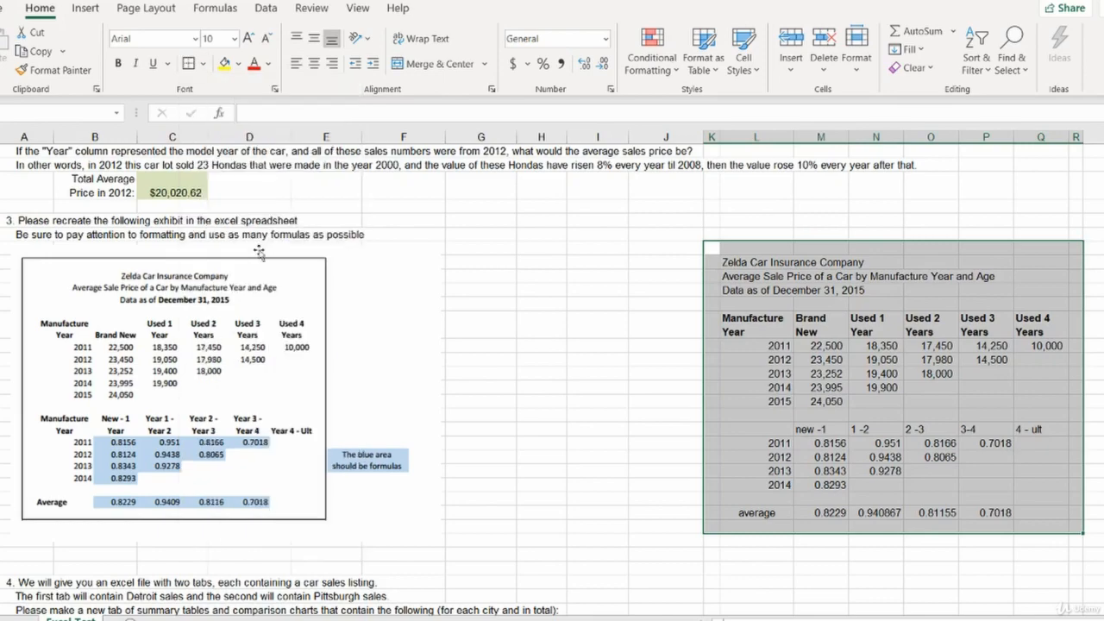
left_click(587, 401)
left_click(853, 463)
Review the question 4 instructions and open the ABC Car Sales Listing workbook from the Car Sales Test folder.
scroll(860, 258, "down", 8)
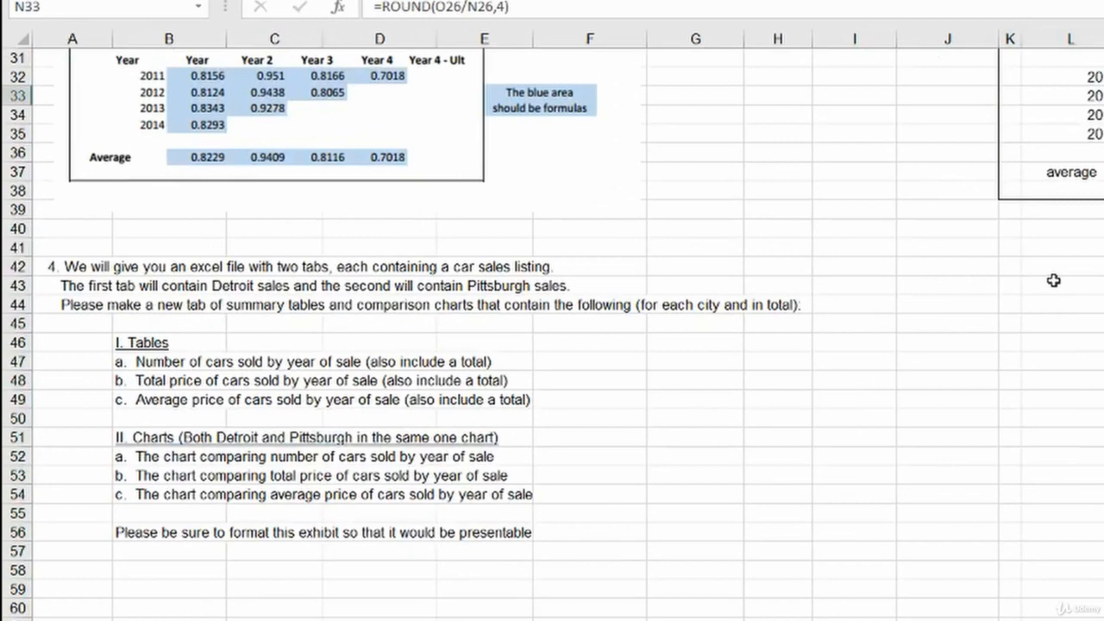
left_click(944, 282)
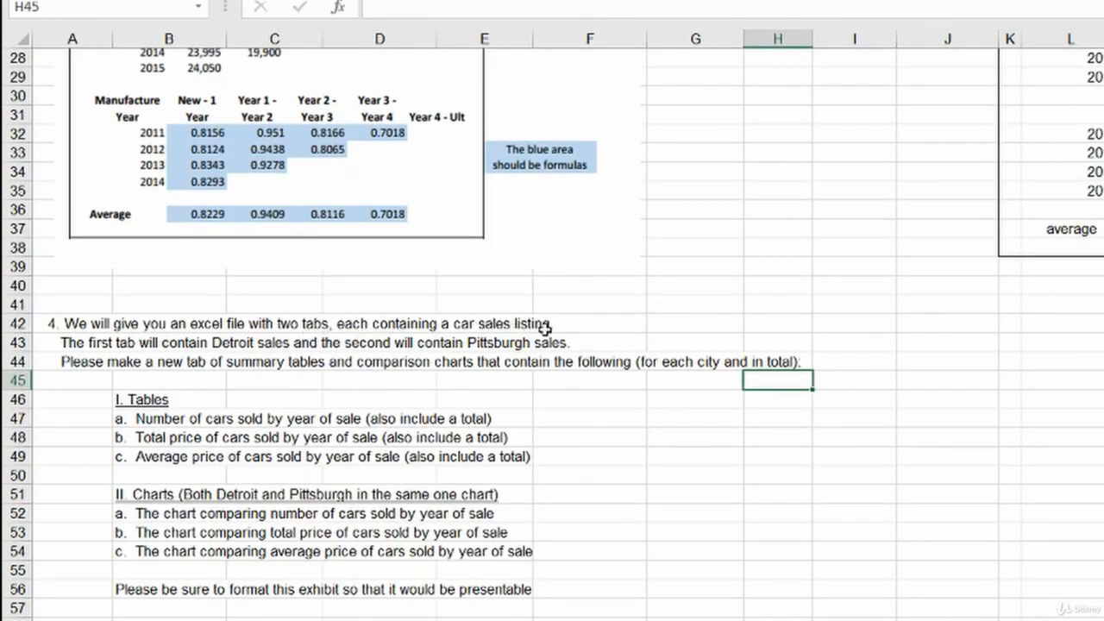
left_click(822, 401)
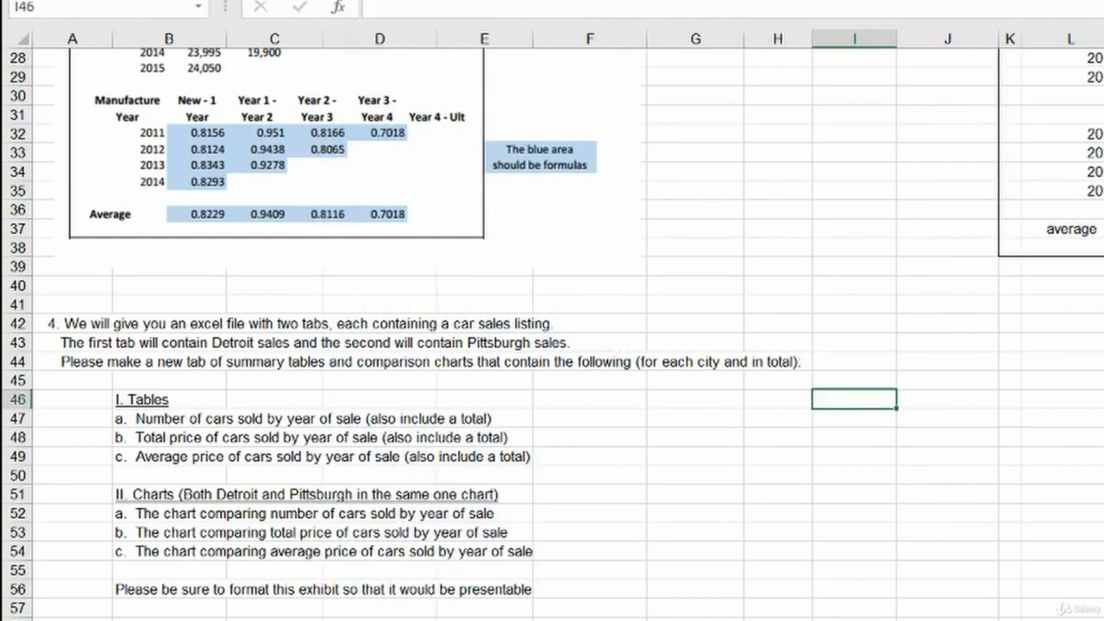
left_click(349, 620)
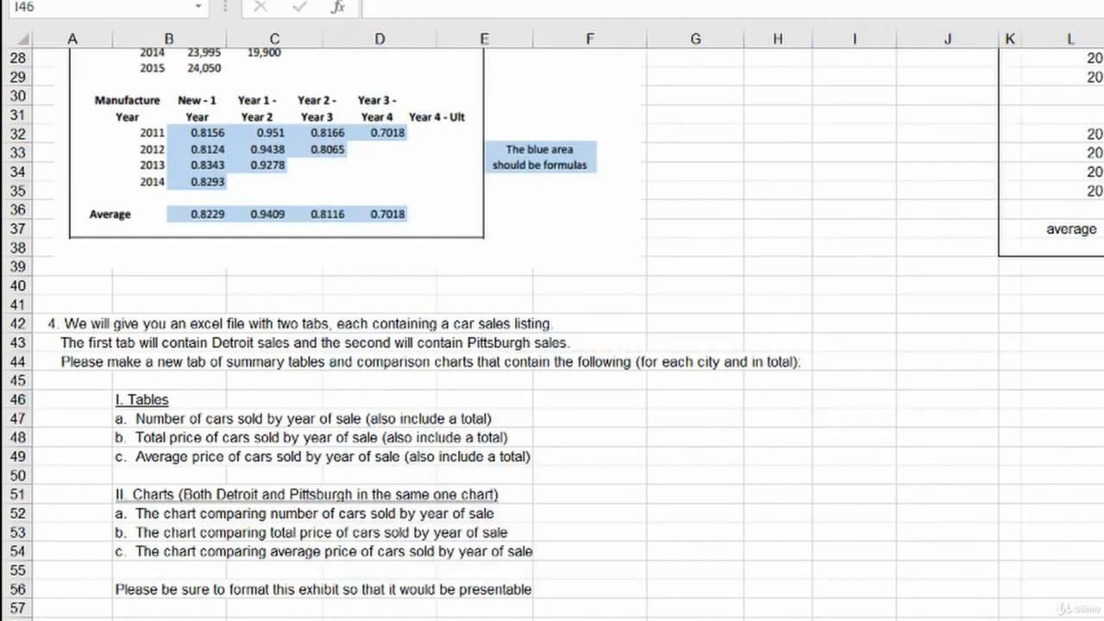
left_click(229, 606)
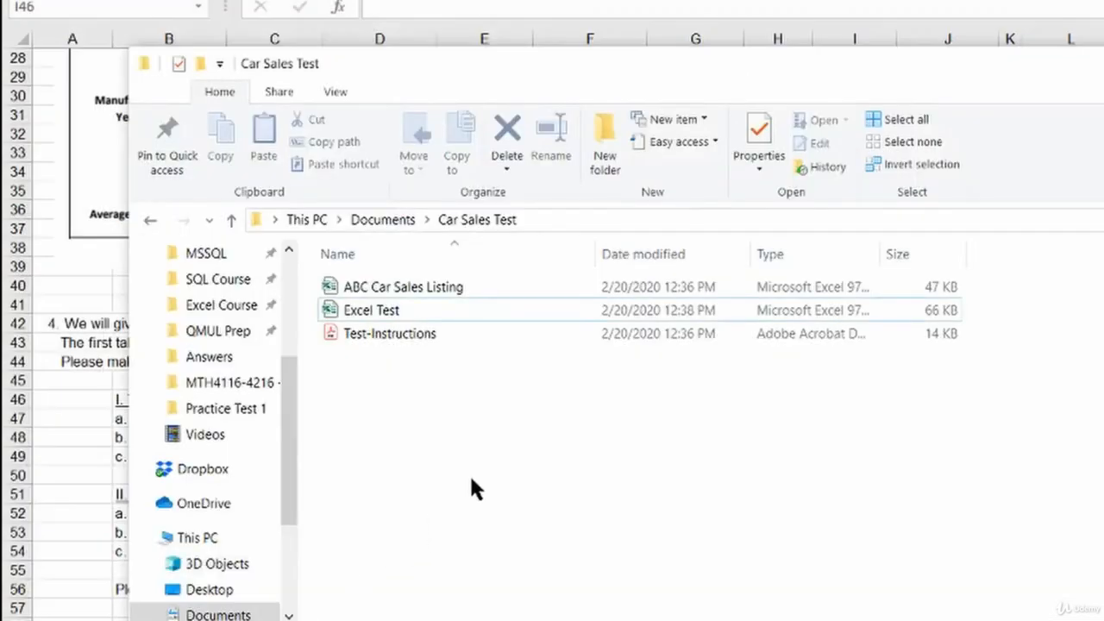
left_click(459, 287)
double_click(463, 287)
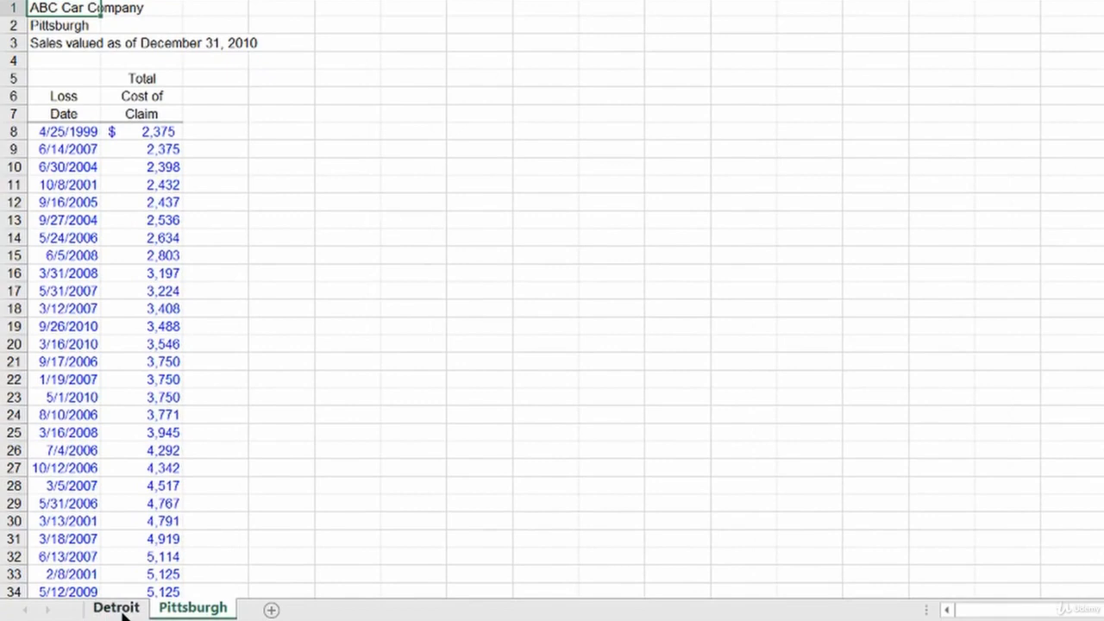
Look over the Detroit and Pittsburgh sheets and select both of them together as a group.
left_click(117, 593)
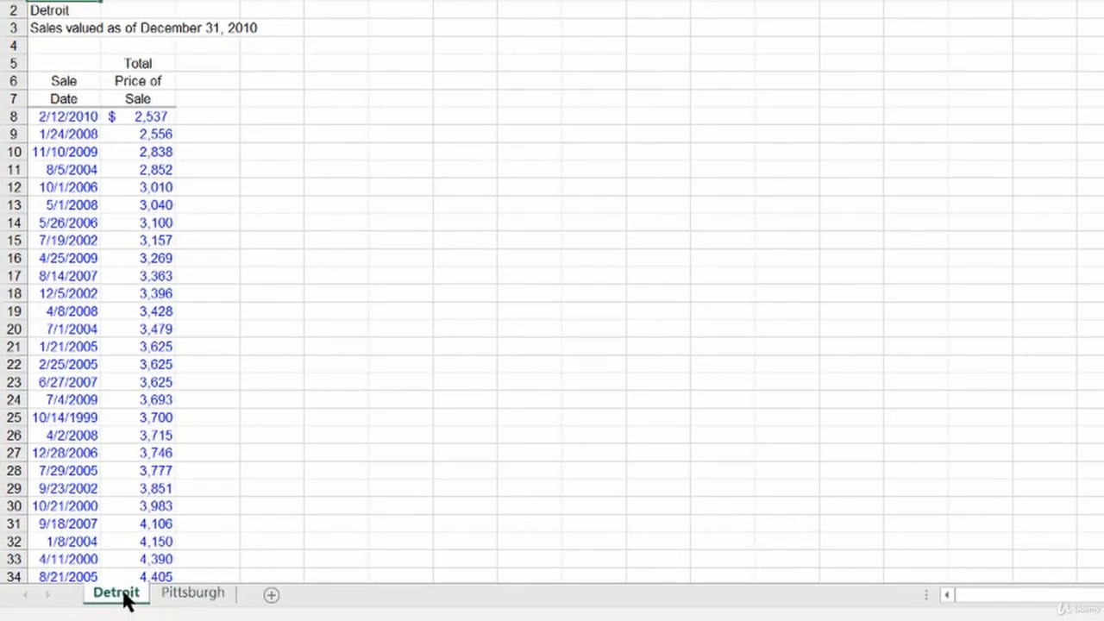
left_click(200, 595)
left_click(129, 596)
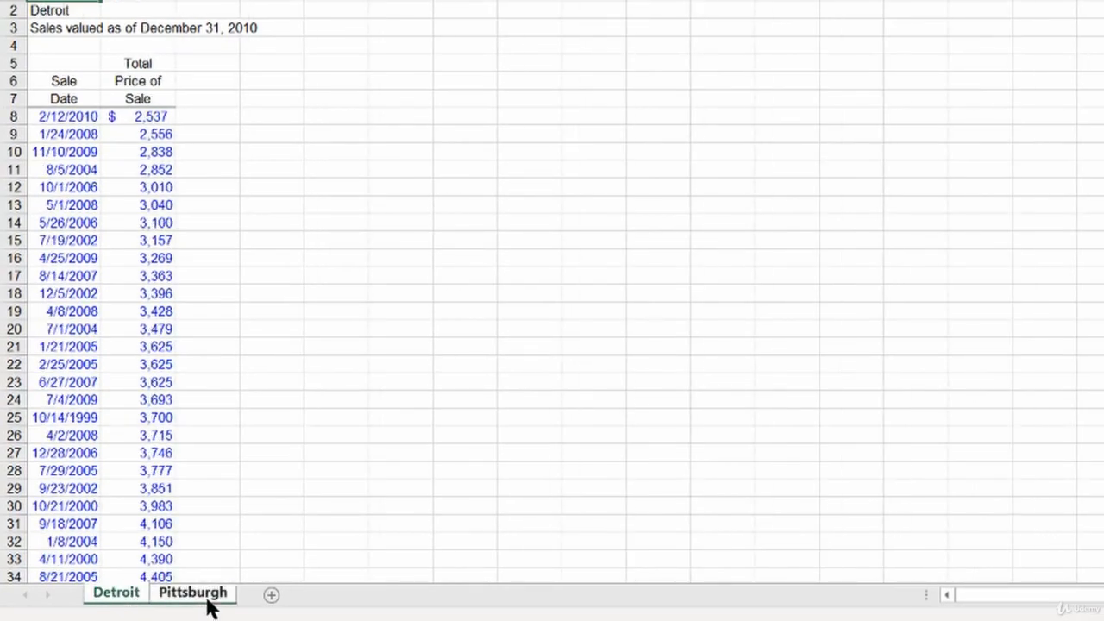
left_click(209, 528)
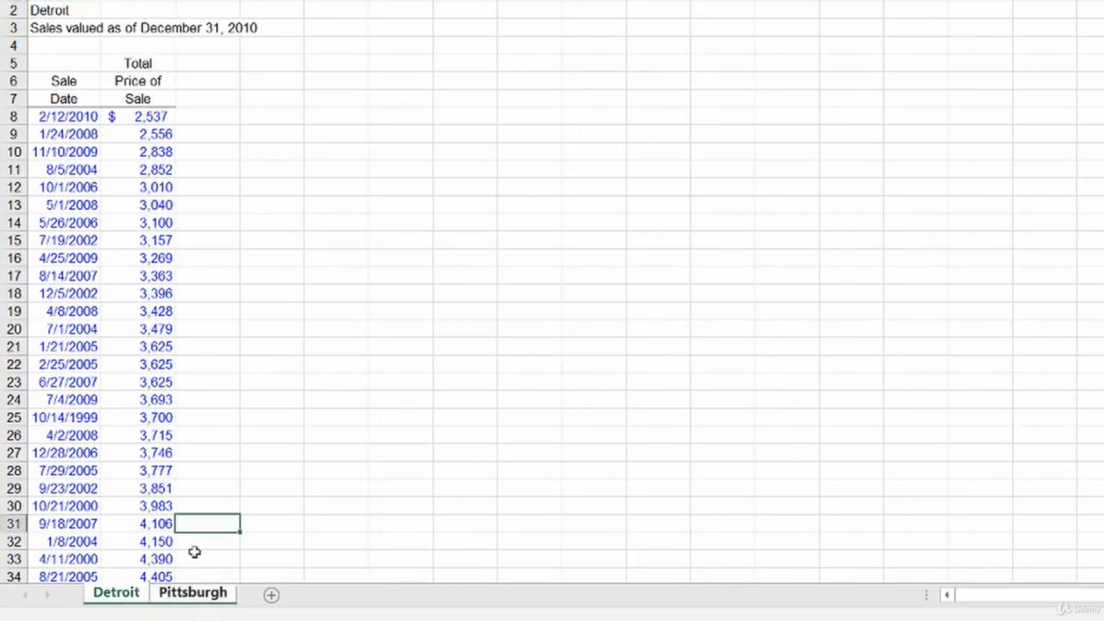
left_click(188, 595)
left_click(140, 600)
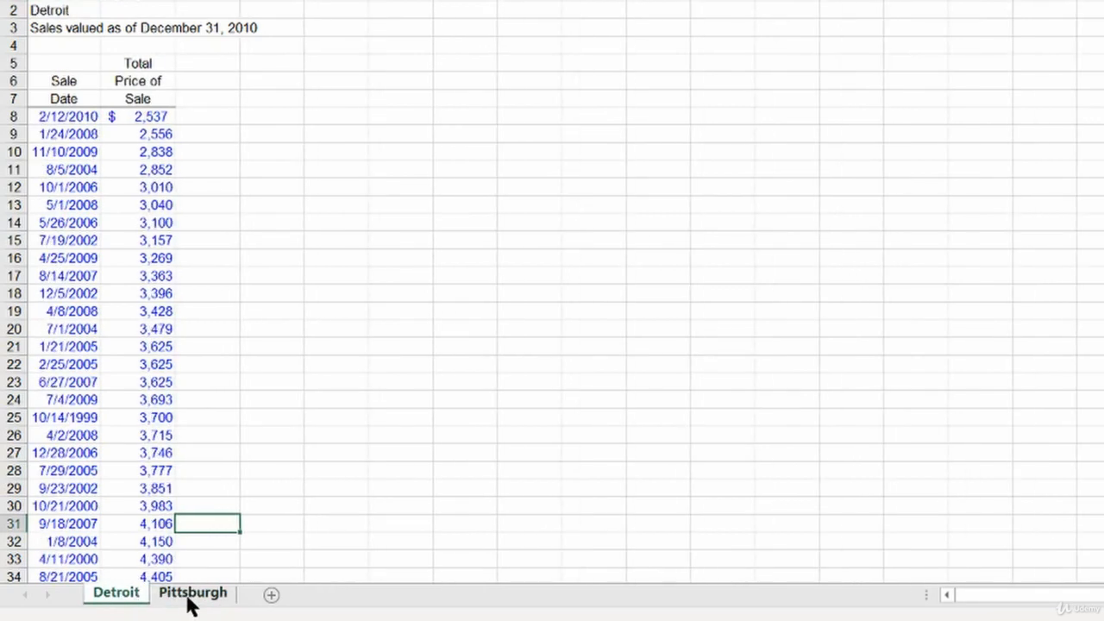
Move the grouped Detroit and Pittsburgh sheets to the end of the Excel Test.xls workbook.
right_click(190, 595)
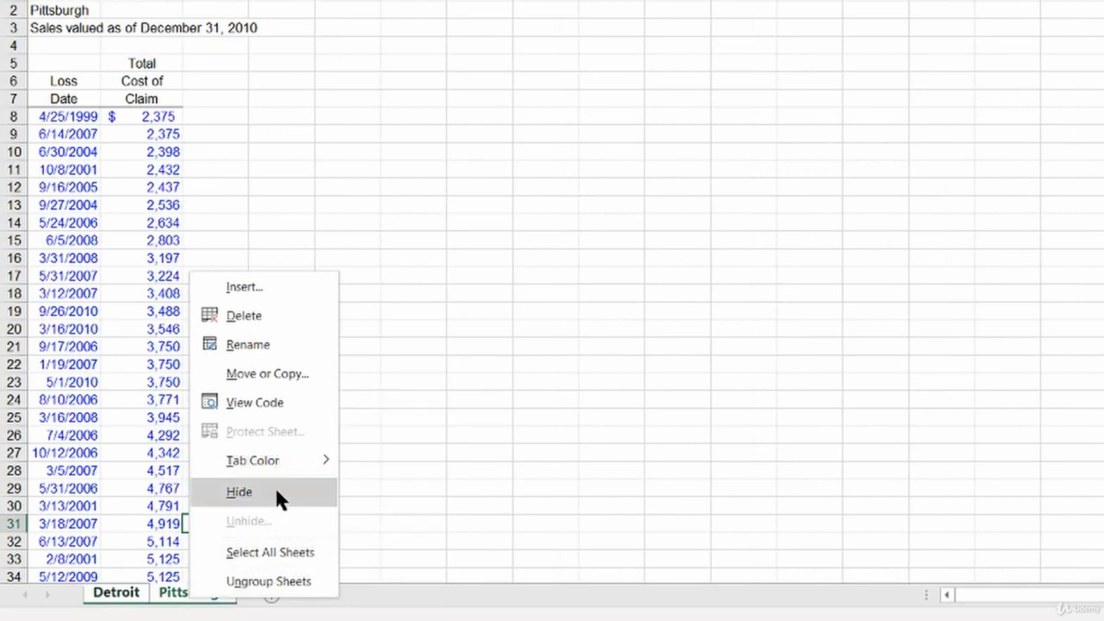
left_click(271, 376)
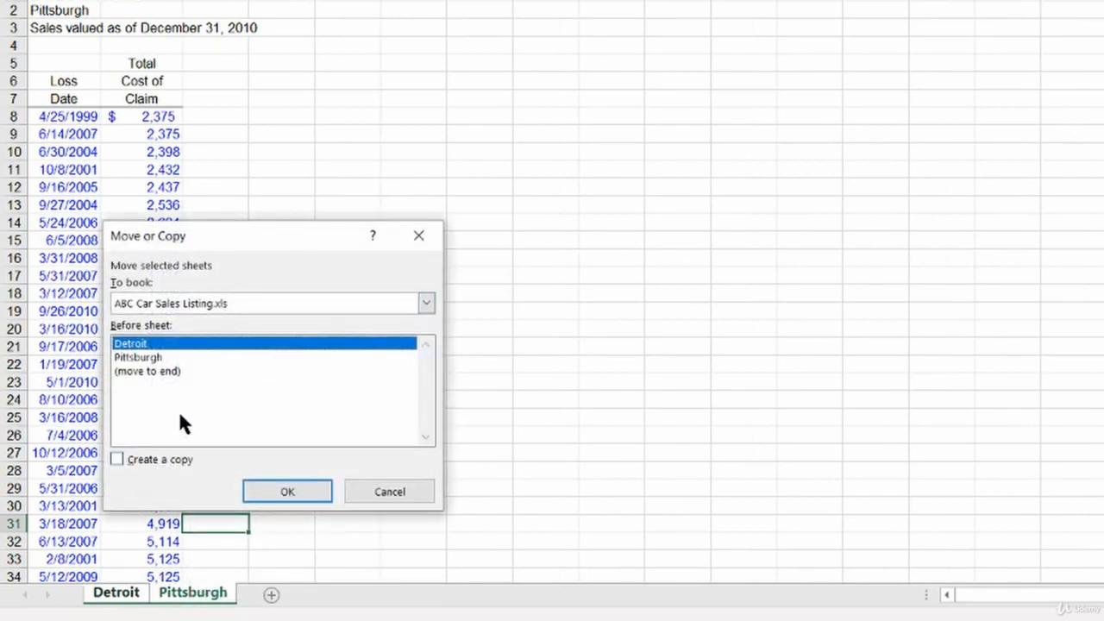
left_click(229, 306)
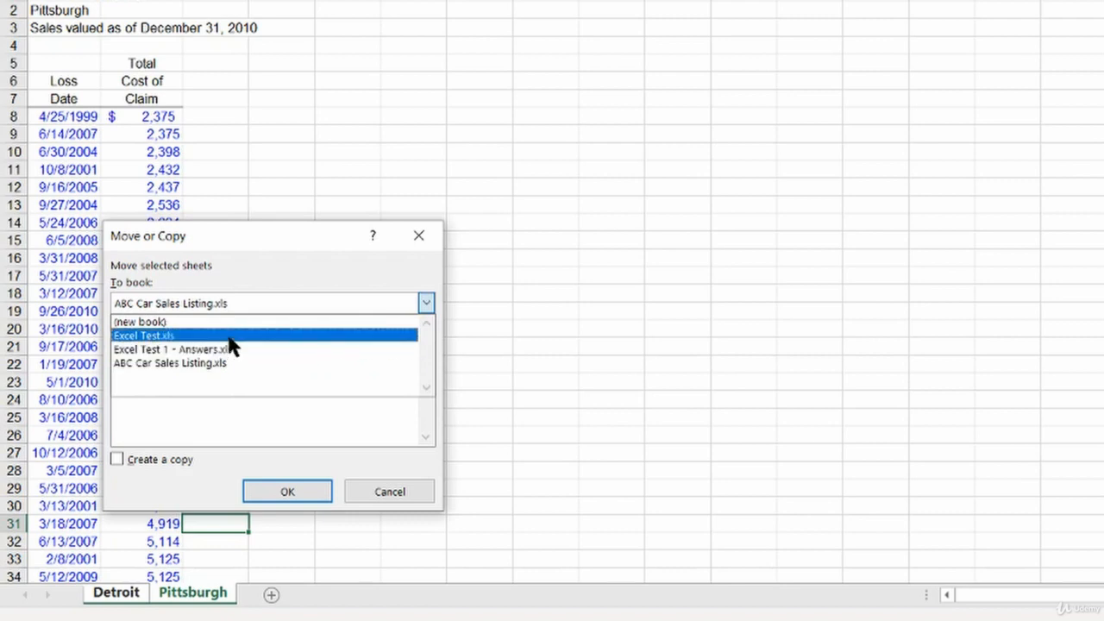
left_click(230, 342)
left_click(193, 402)
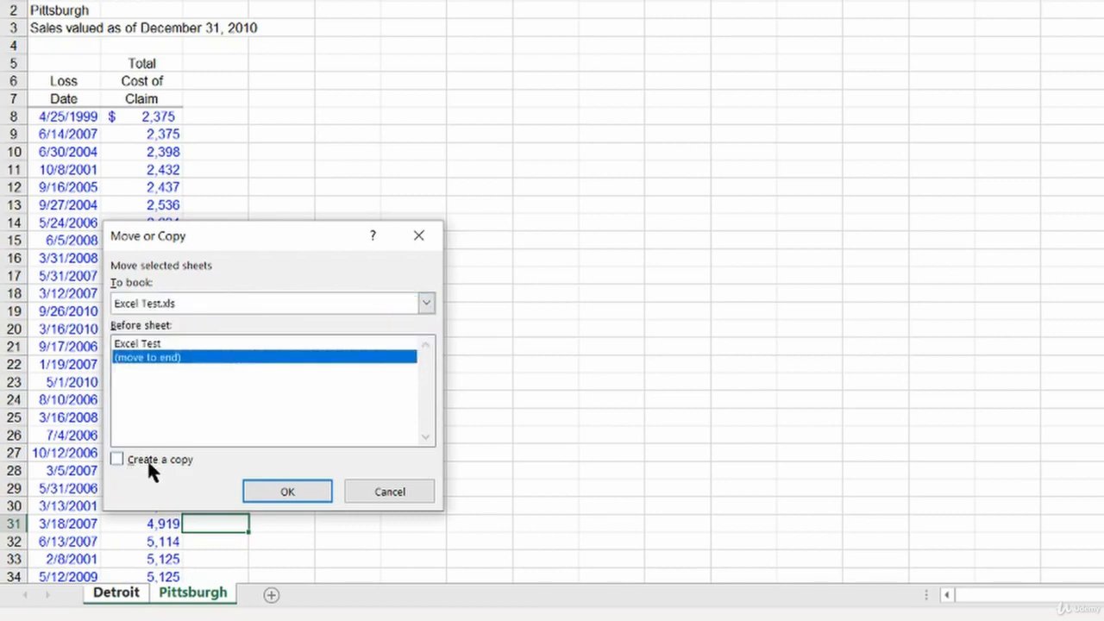
left_click(288, 491)
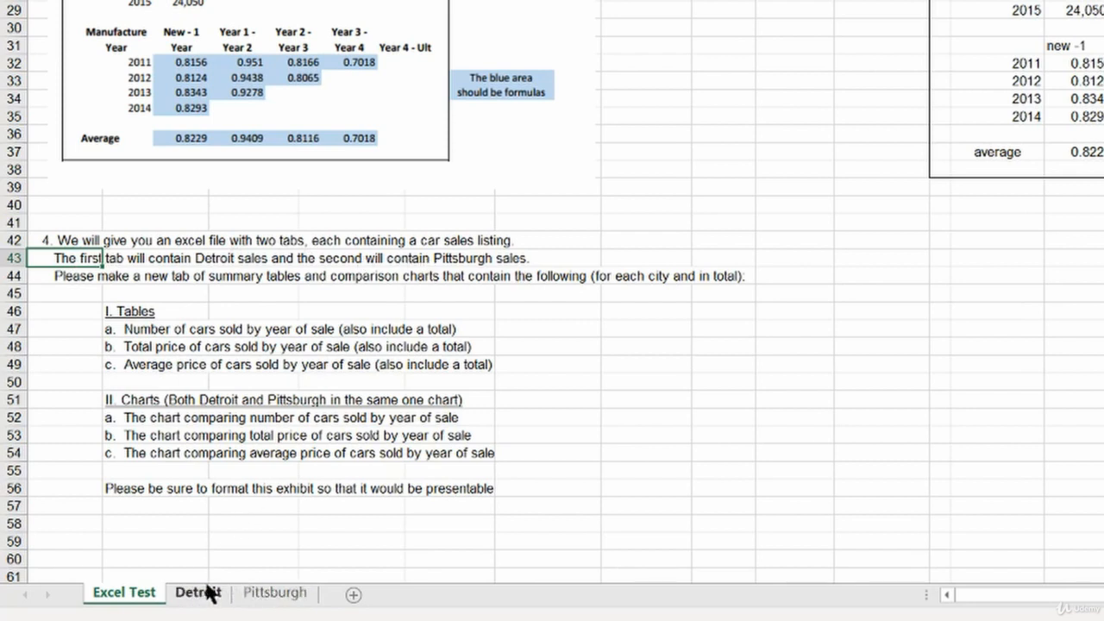
left_click(57, 278)
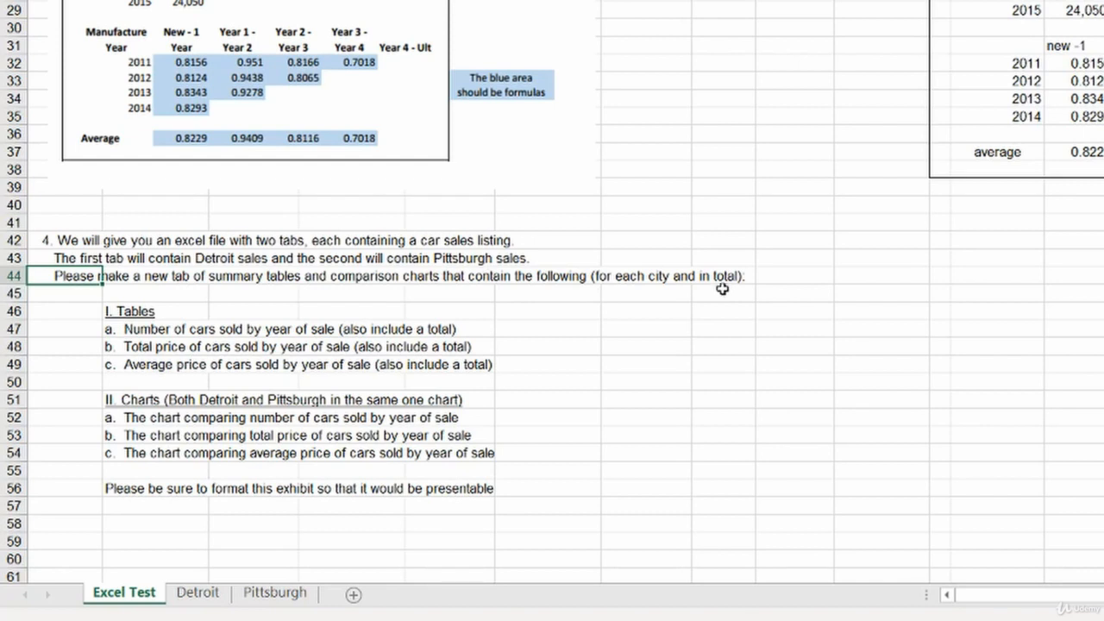
key("Down")
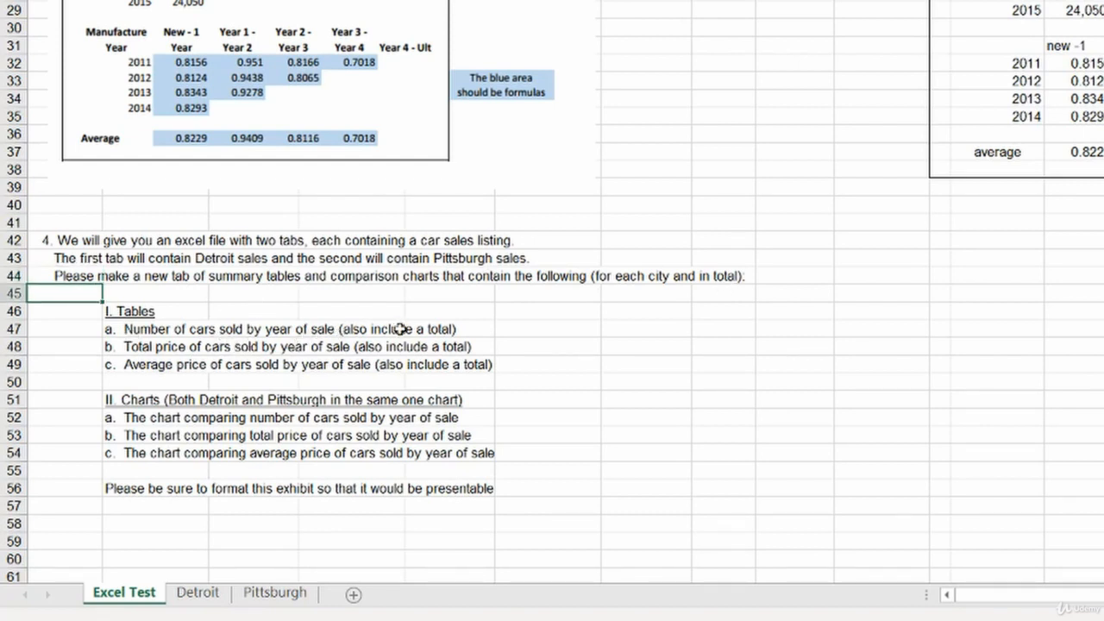
Read through the question 4 table and chart requirements in rows 44 to 56 of the Excel Test sheet.
key("Down")
key("Down")
key("Down")
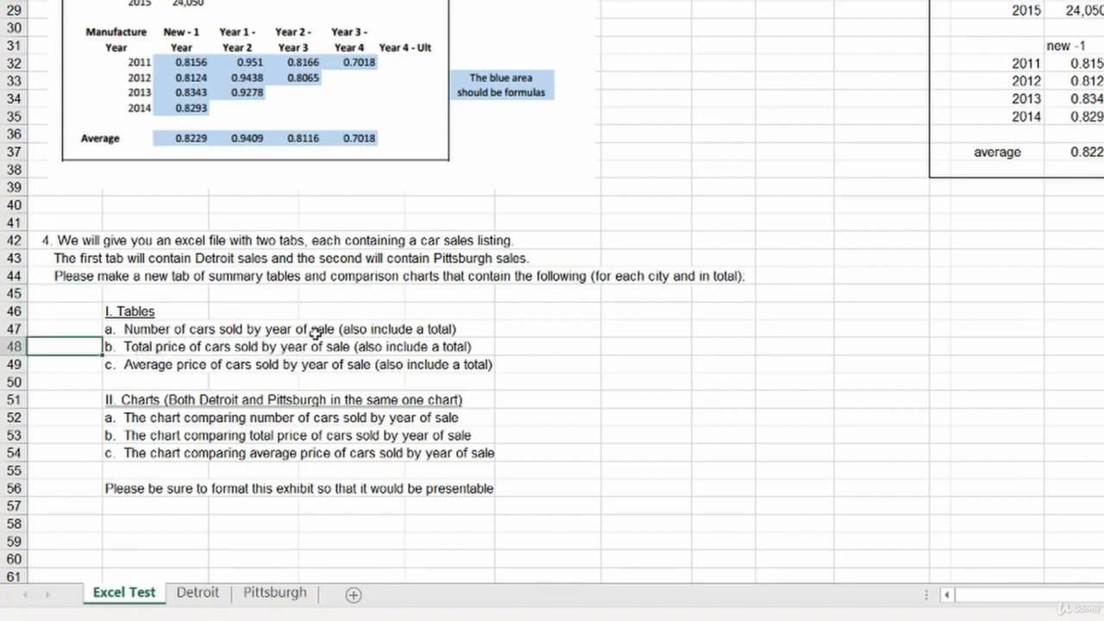
left_click(86, 369)
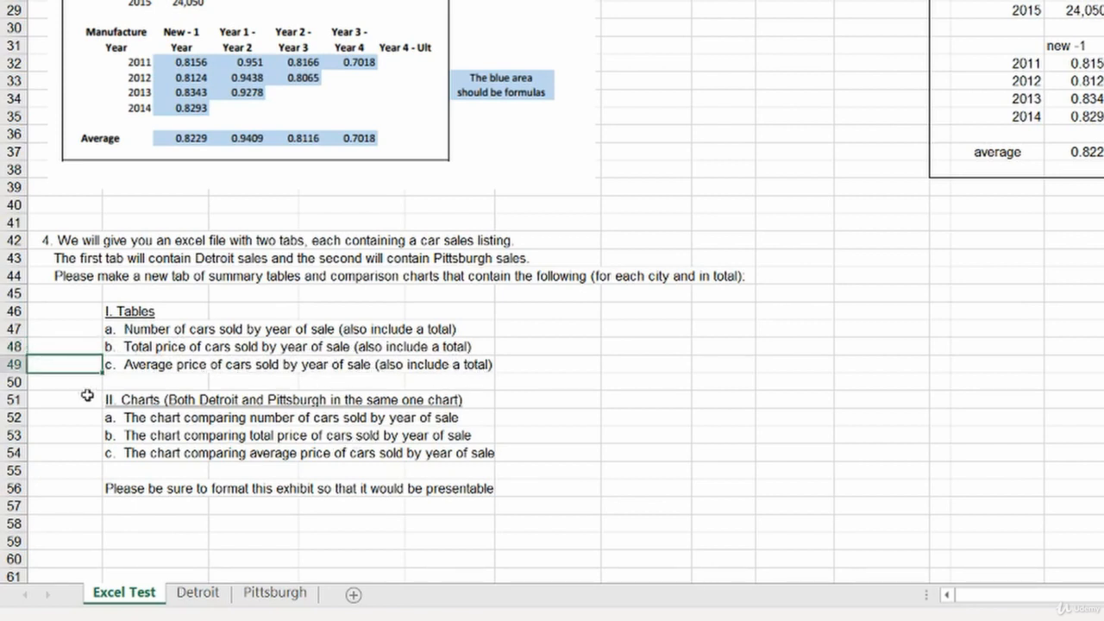
left_click(66, 378)
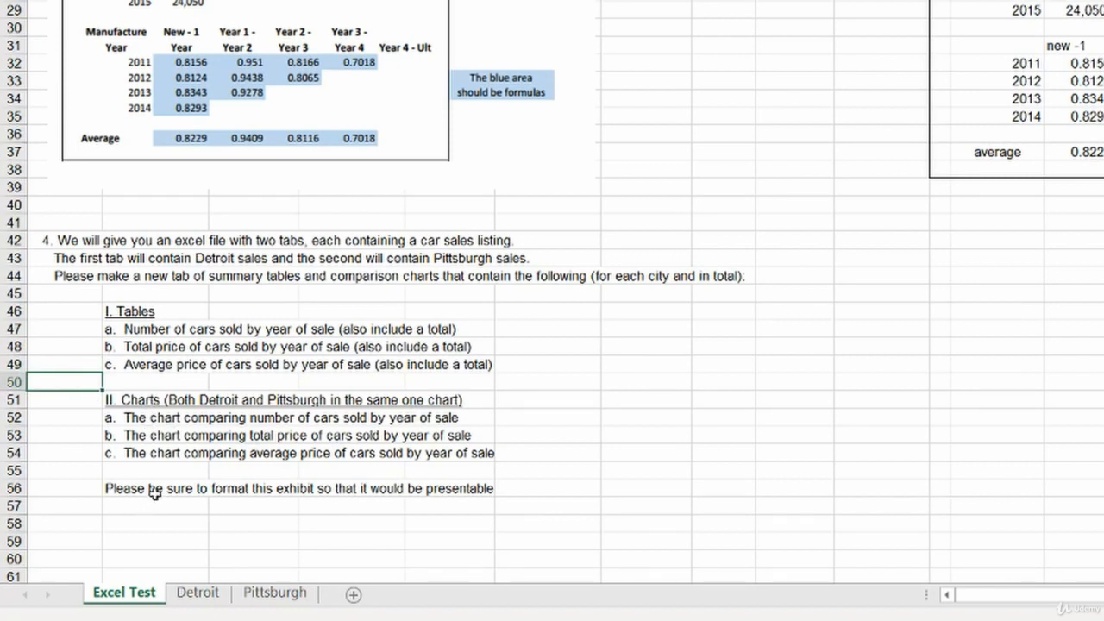
left_click(81, 295)
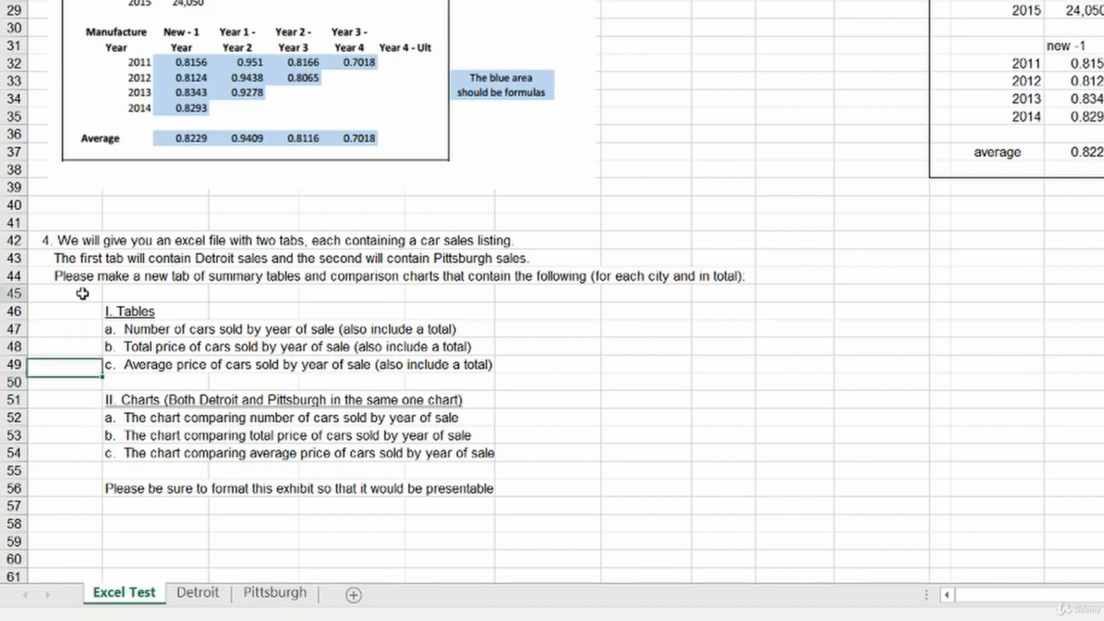
left_click(95, 278)
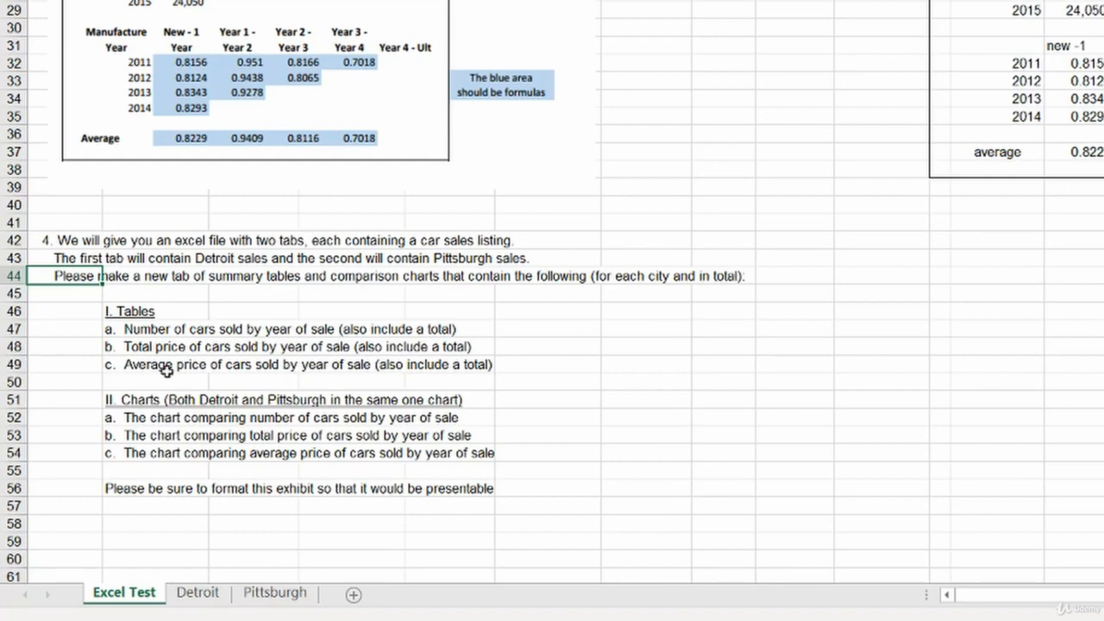
Insert a new blank worksheet directly before the Detroit sheet.
left_click(213, 602)
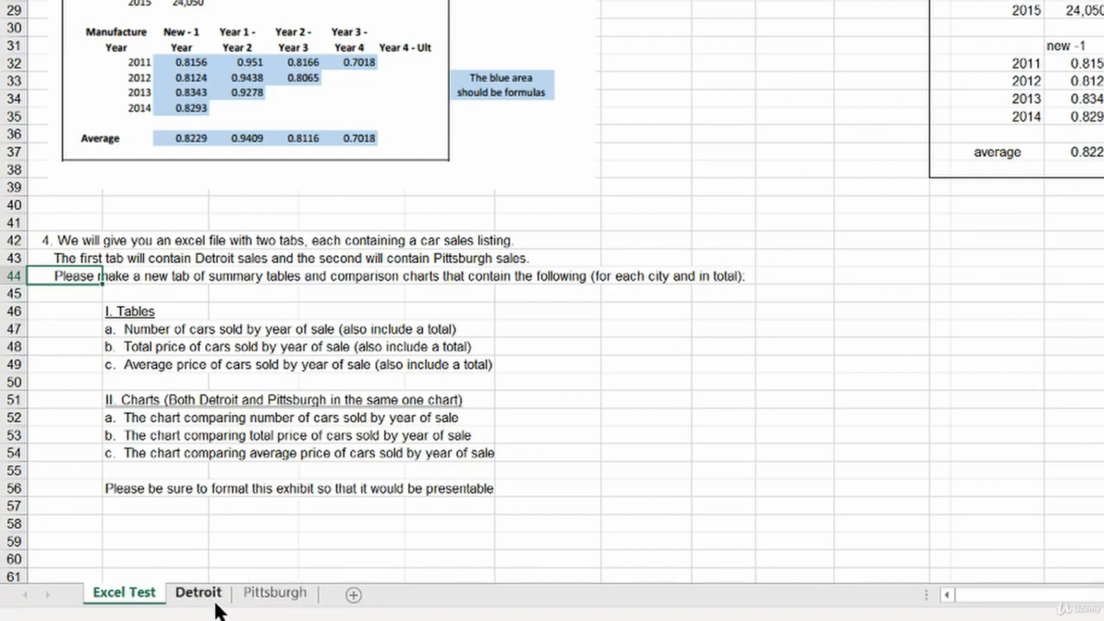
left_click(287, 595)
left_click(207, 596)
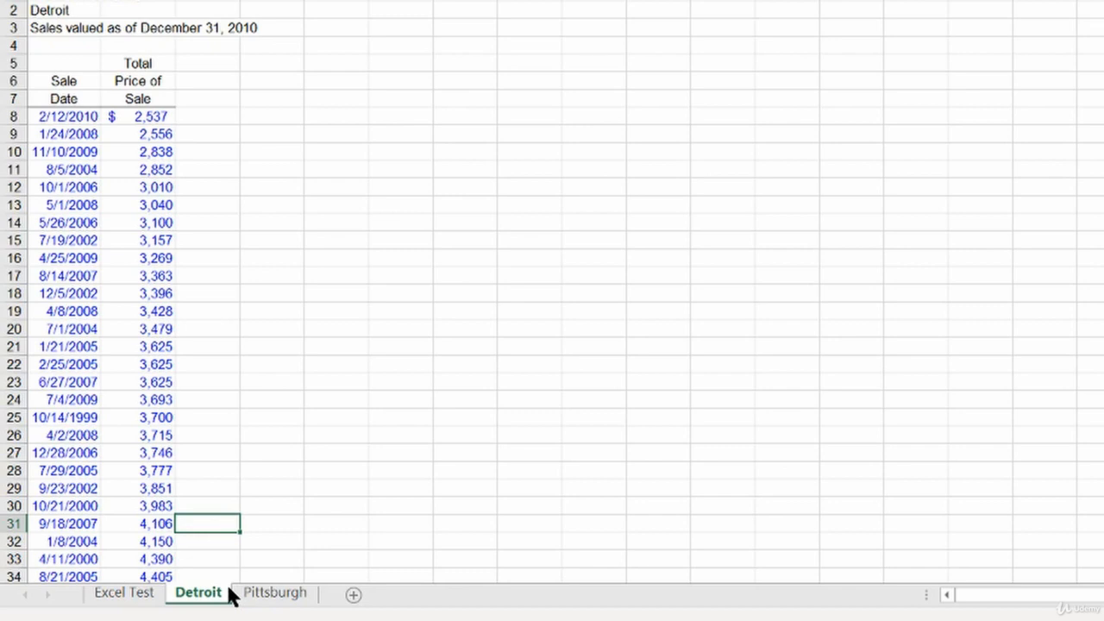
key("shift+F11")
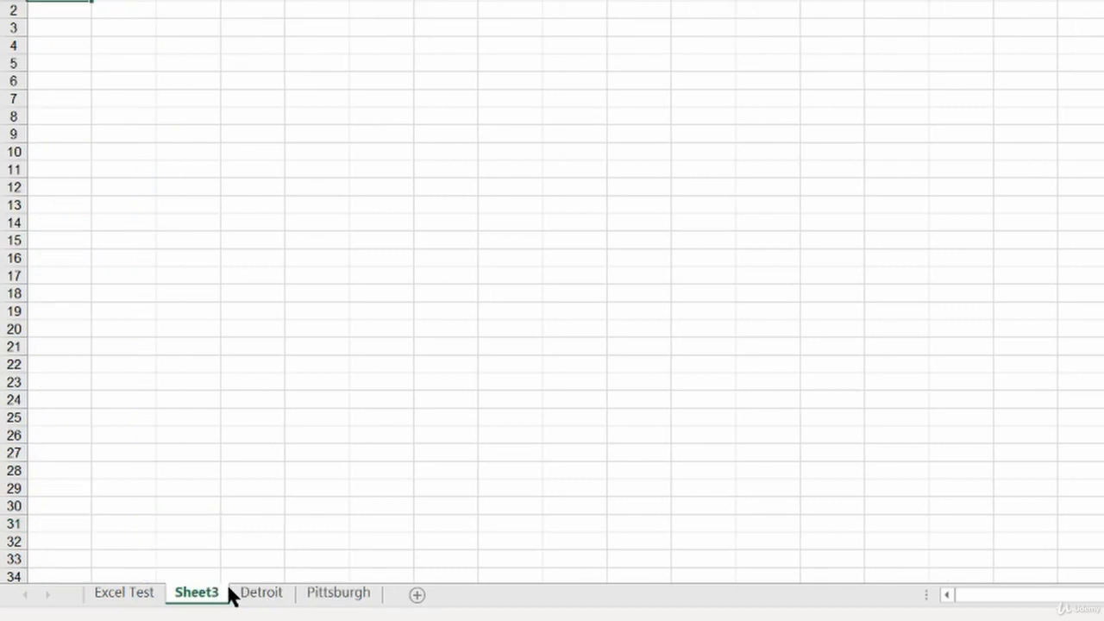
Copy the Detroit sales listing with its column headings, from A5 to B103, into cell A1 of the new sheet.
left_click(278, 595)
left_click(89, 79)
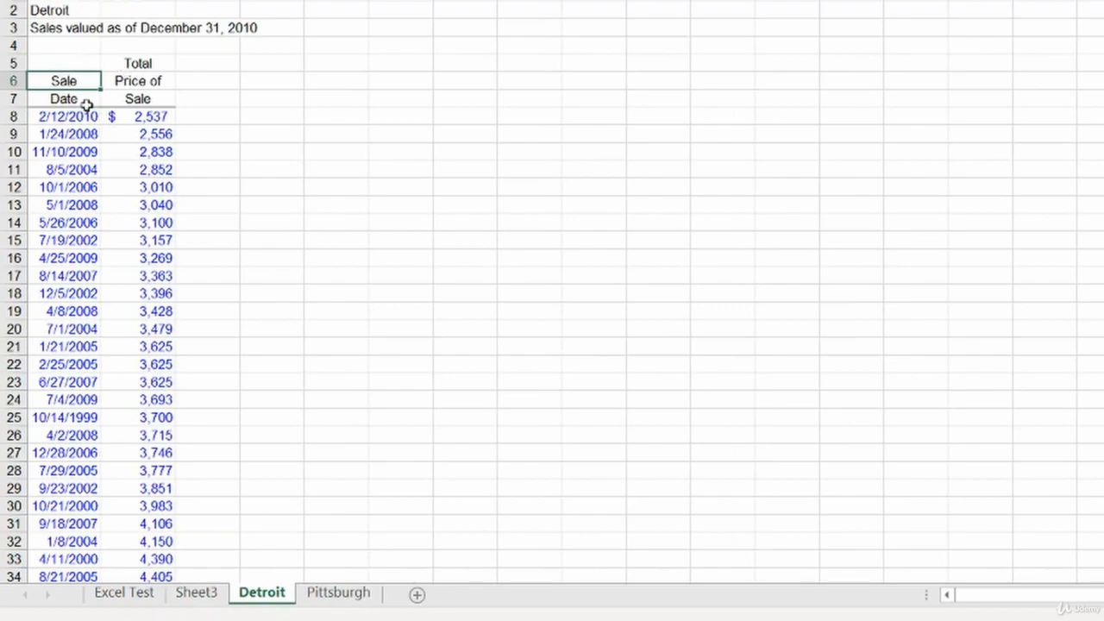
left_click(87, 62)
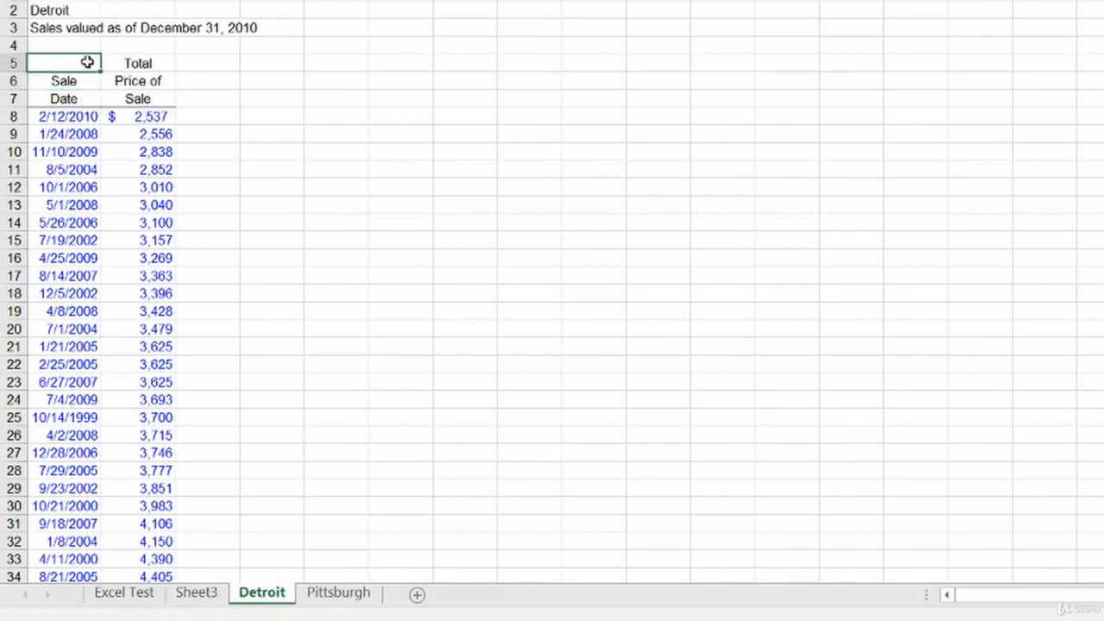
key("ctrl+shift+Right")
key("ctrl+shift+Down")
key("ctrl+c")
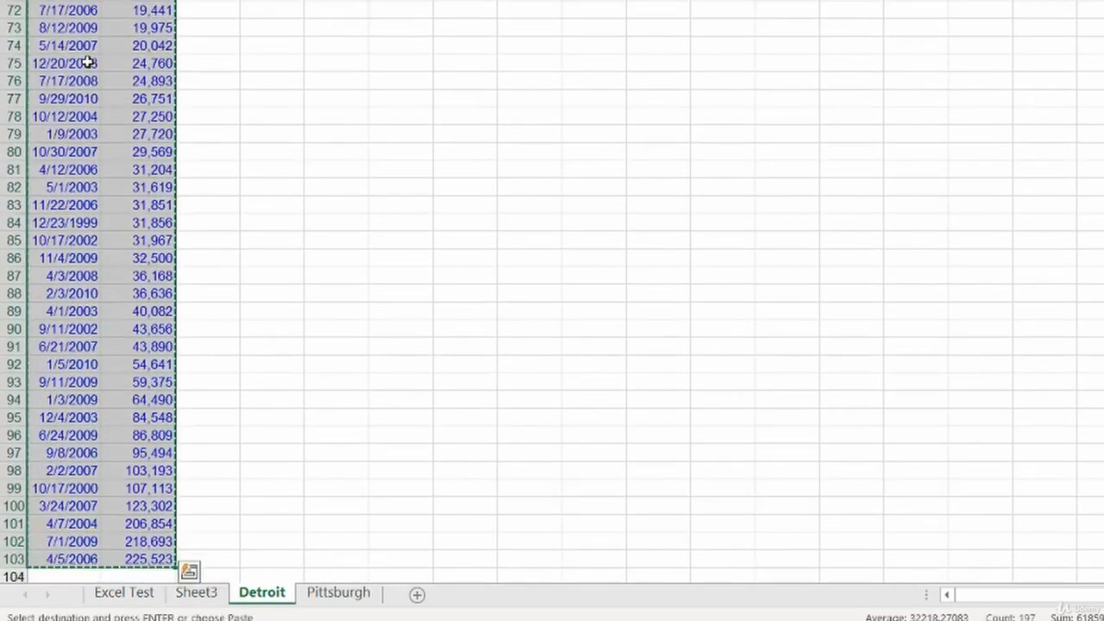
left_click(196, 594)
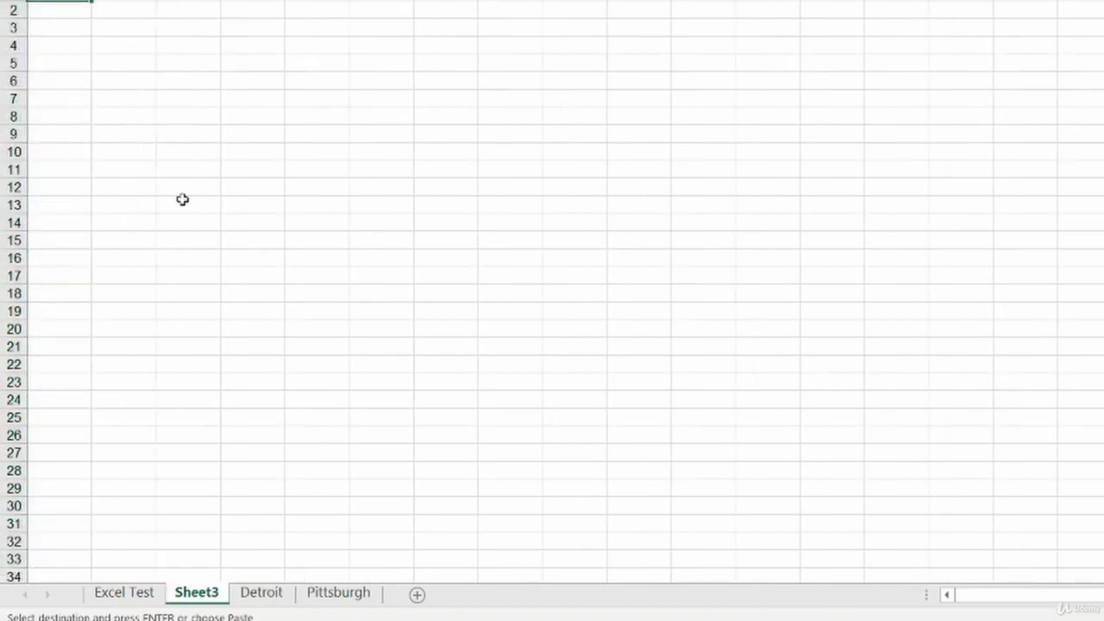
key("ctrl+v")
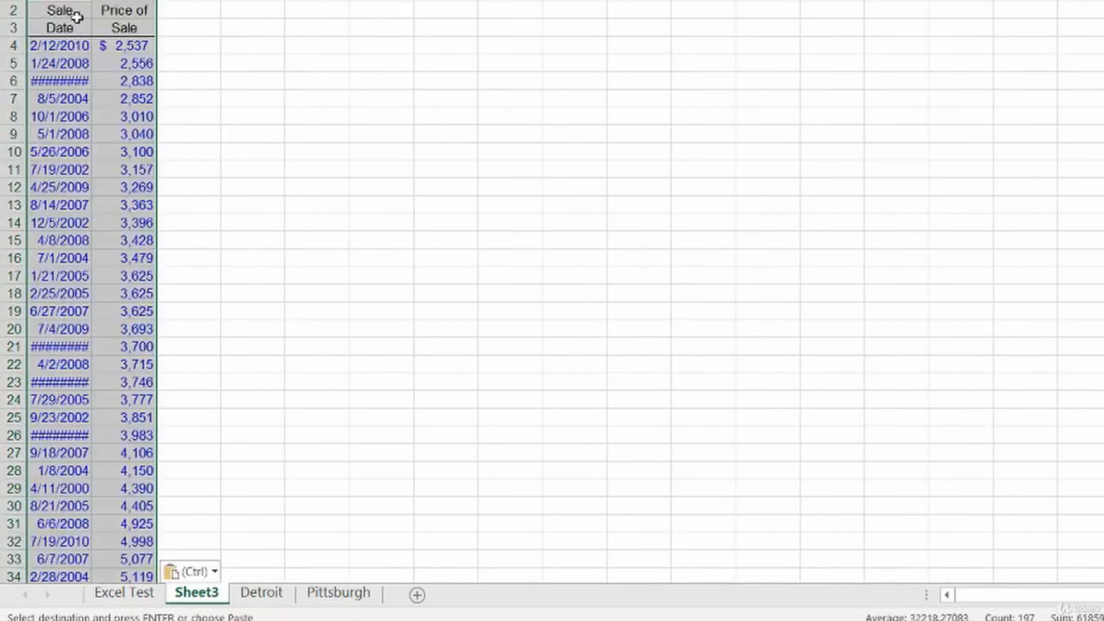
Copy the Pittsburgh data rows A8 to B113 without headings and paste them directly below the Detroit data in Sheet3.
left_click(338, 593)
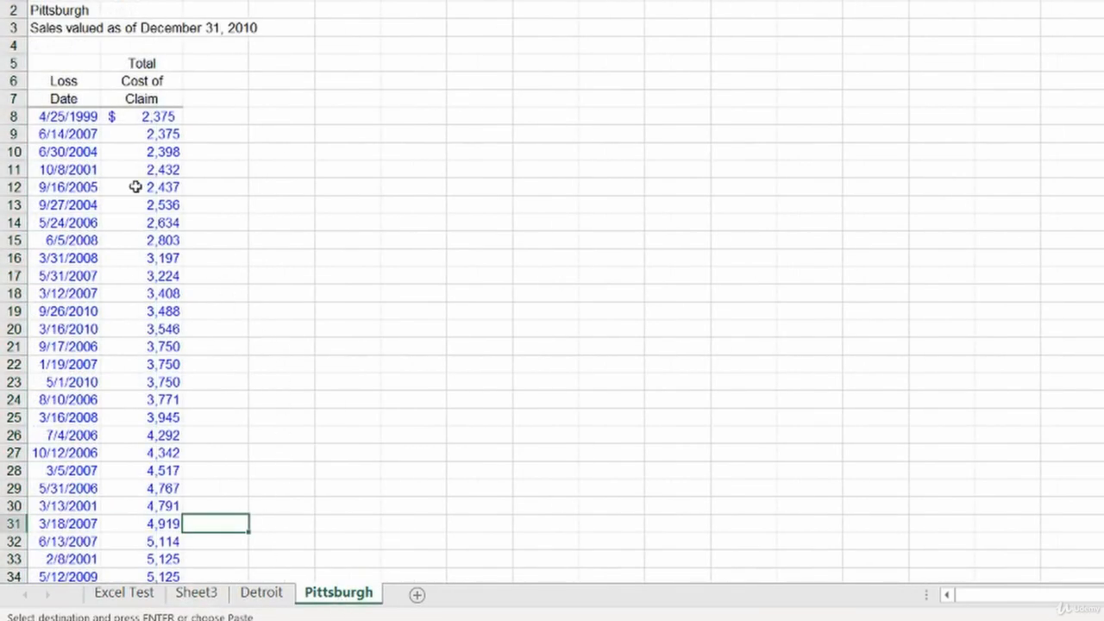
left_click(57, 112)
key("shift+Right")
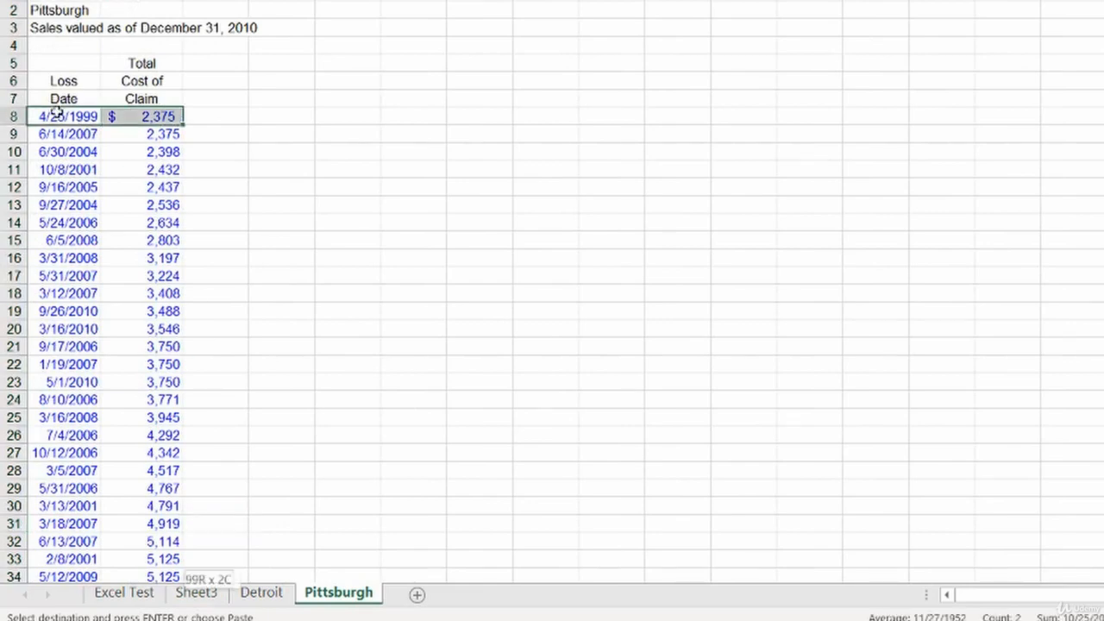
key("ctrl+shift+Down")
key("ctrl+c")
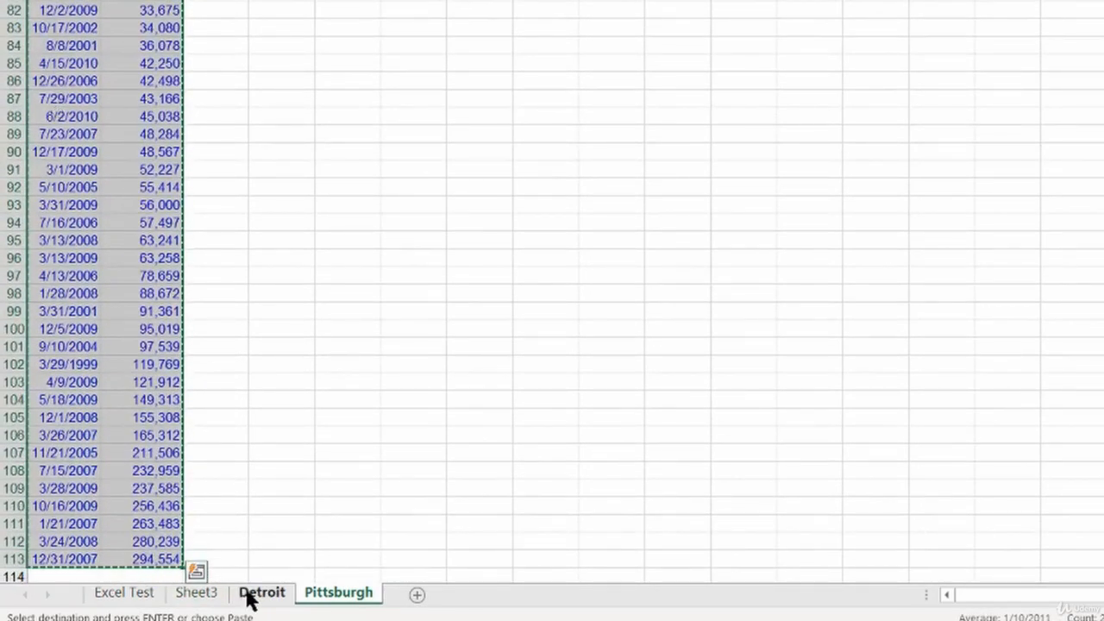
left_click(212, 593)
left_click(77, 328)
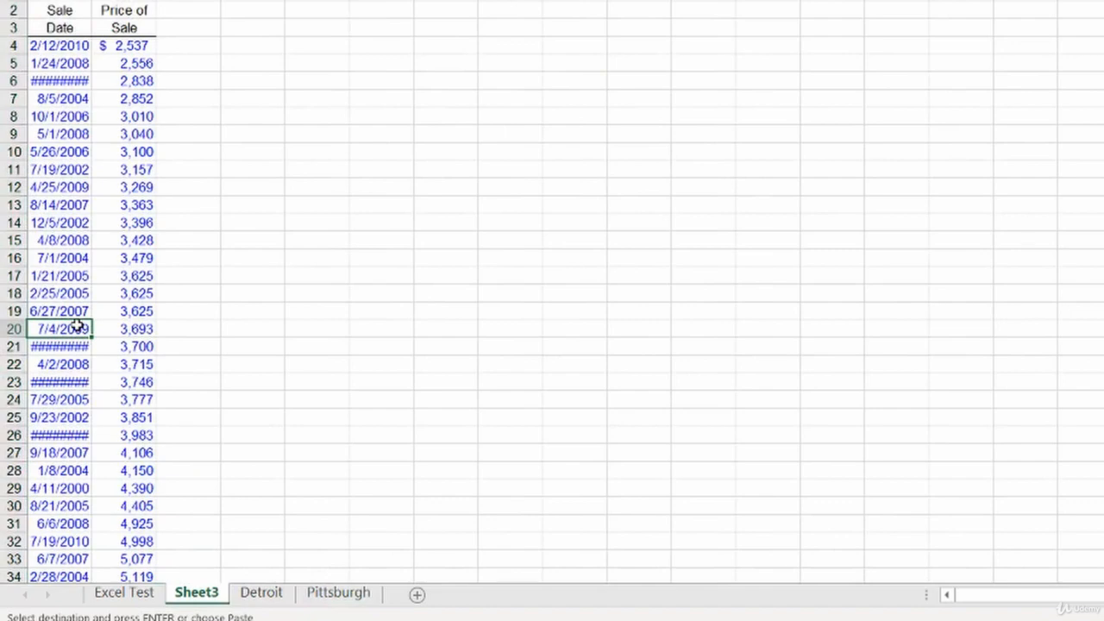
key("ctrl+Down")
key("Down")
key("ctrl+v")
Apply the copied Pittsburgh column widths to columns A and B of Sheet3 with Paste Special.
key("ctrl+alt+v")
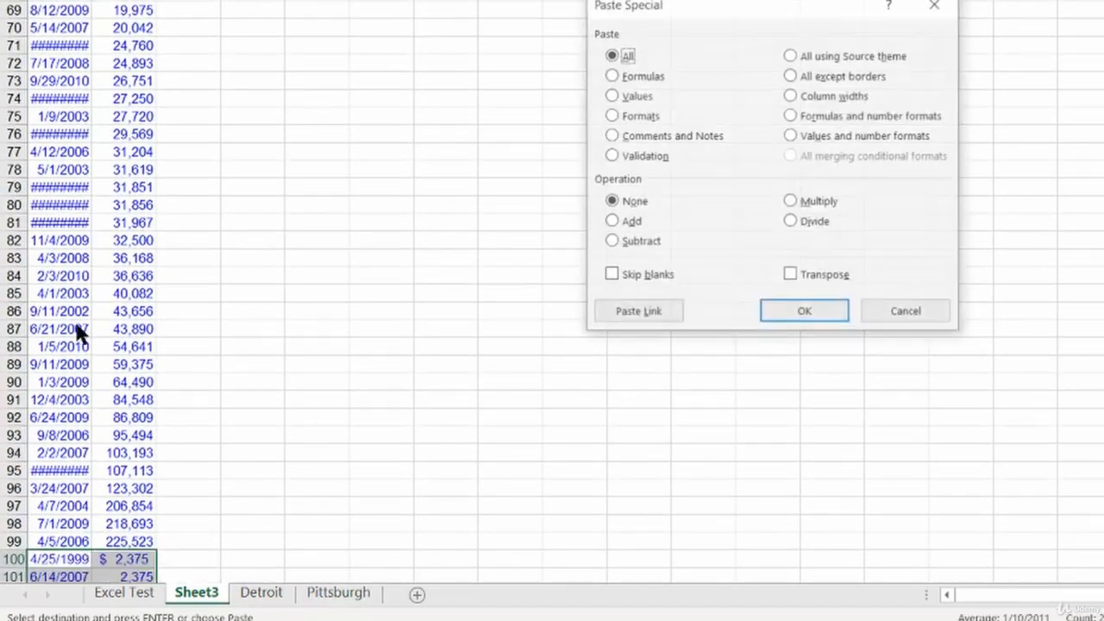
key("w")
key("Return")
key("Escape")
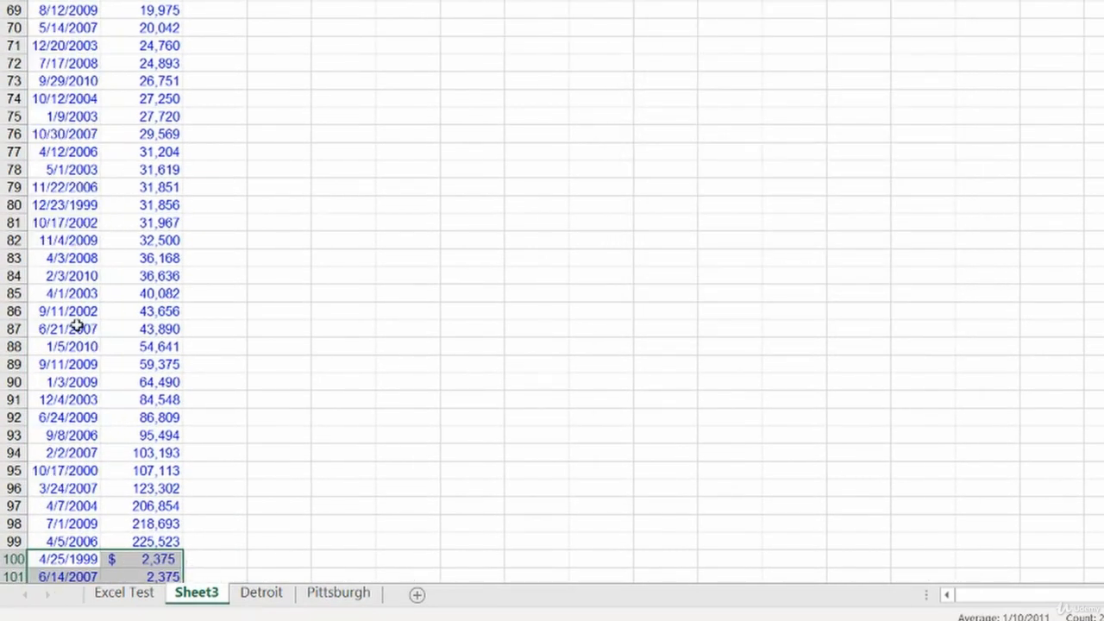
key("Down")
Rename Sheet3 as Combined.
left_click(82, 78)
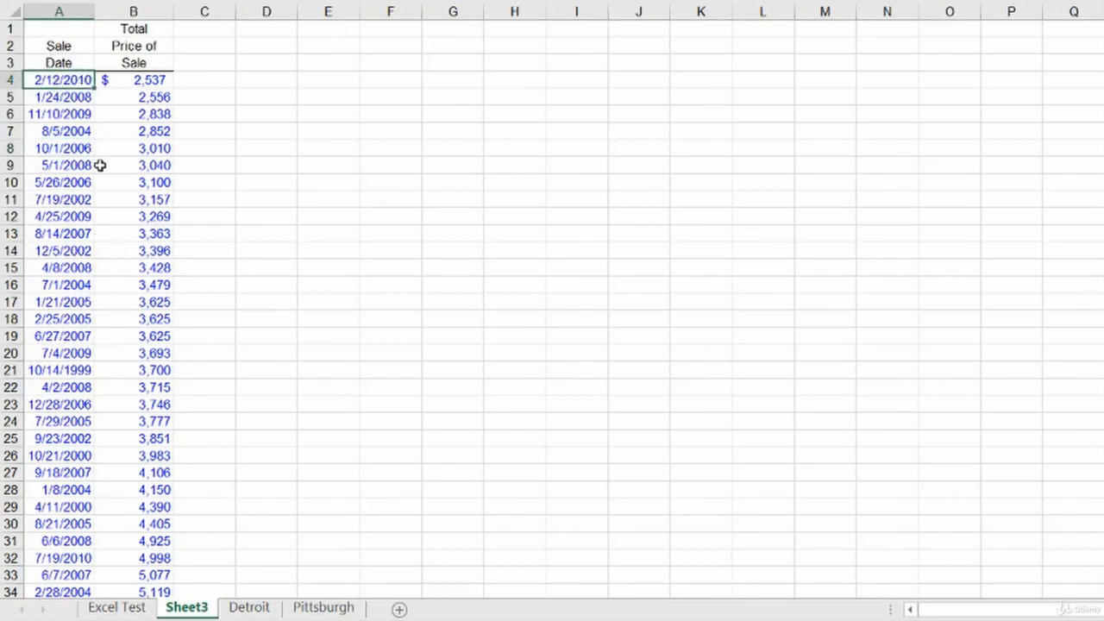
key("alt+h")
key("o")
key("r")
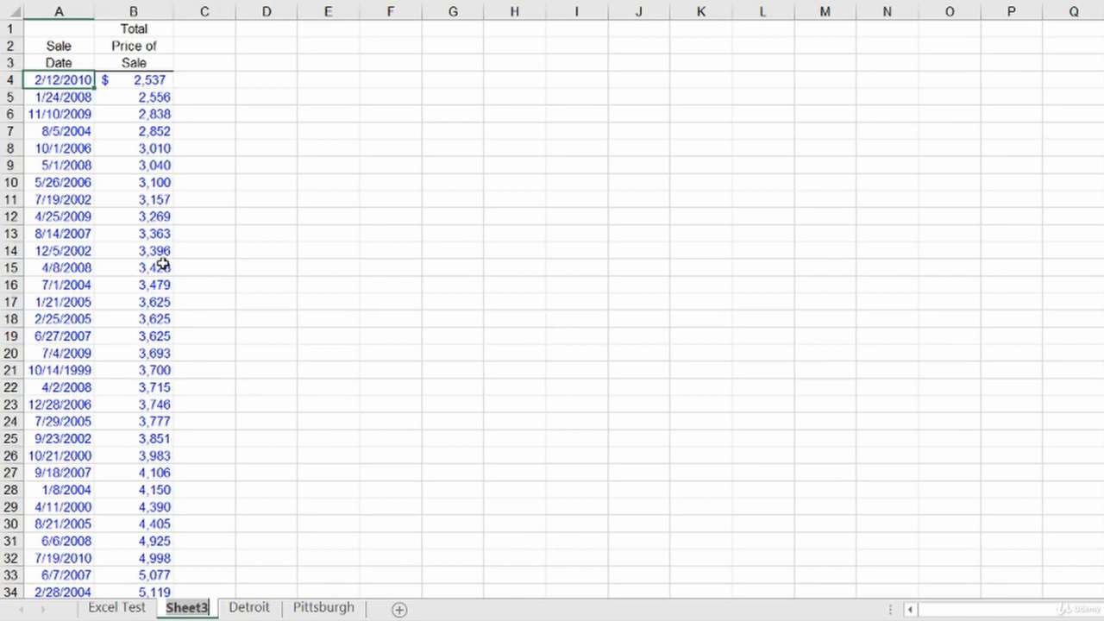
type("Combined")
key("Return")
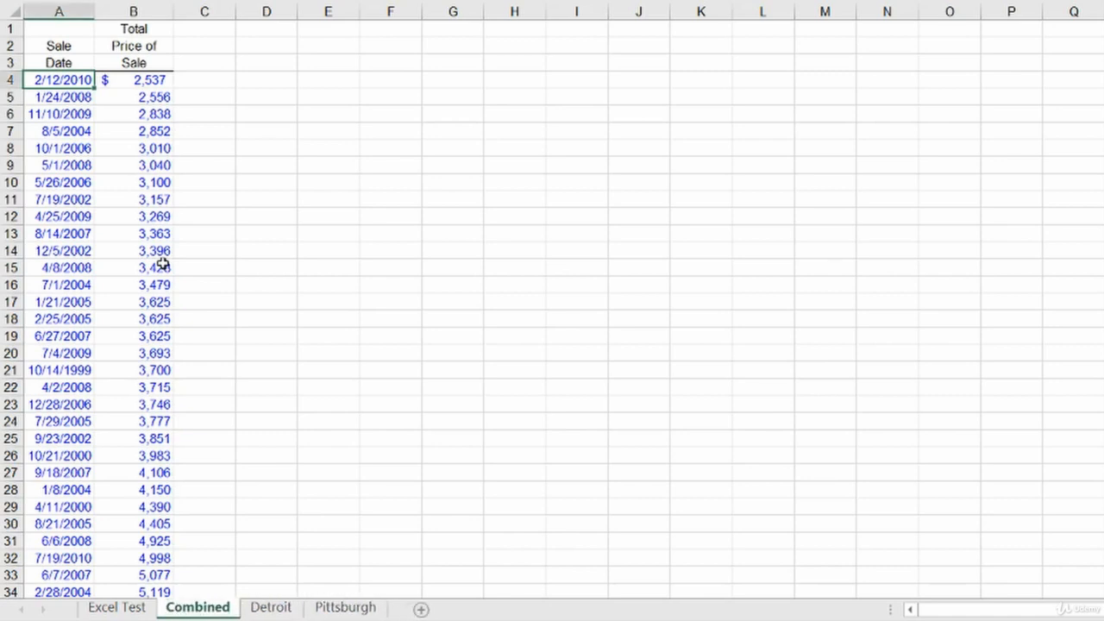
Examine the question 4 instructions on the Excel Test sheet again for the tables required by year of sale.
left_click(116, 606)
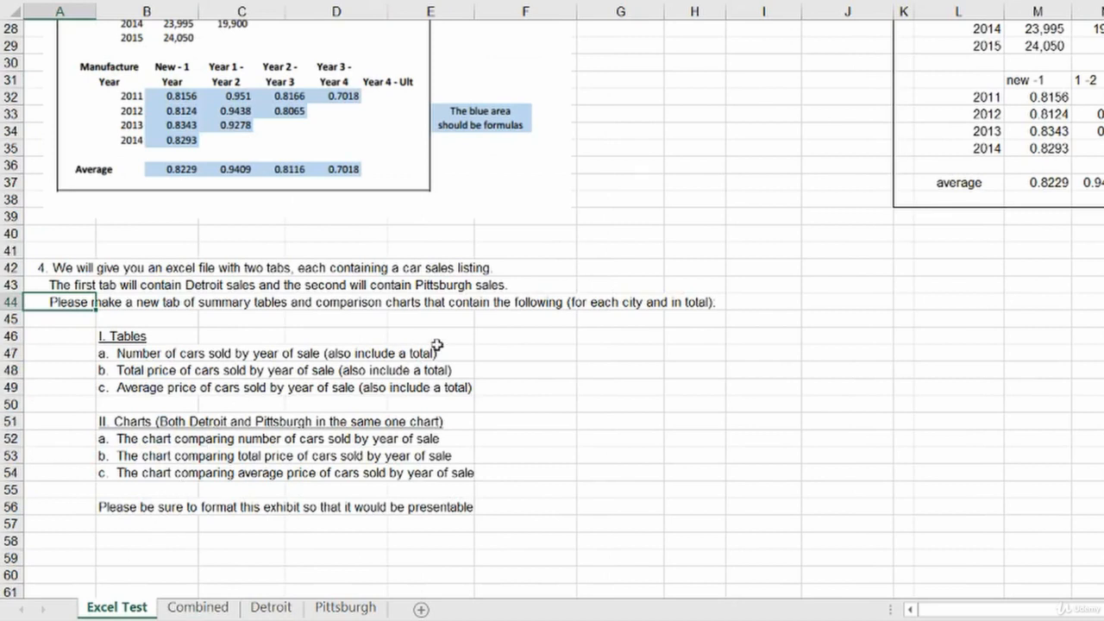
key("Down")
key("Down")
key("Down")
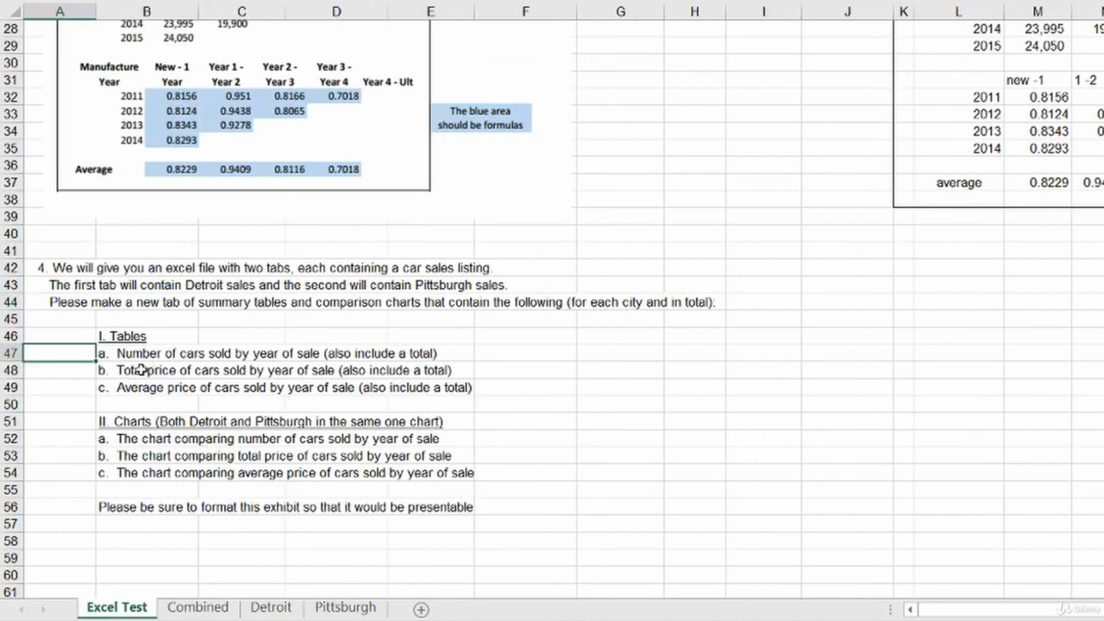
left_click(82, 336)
left_click(76, 317)
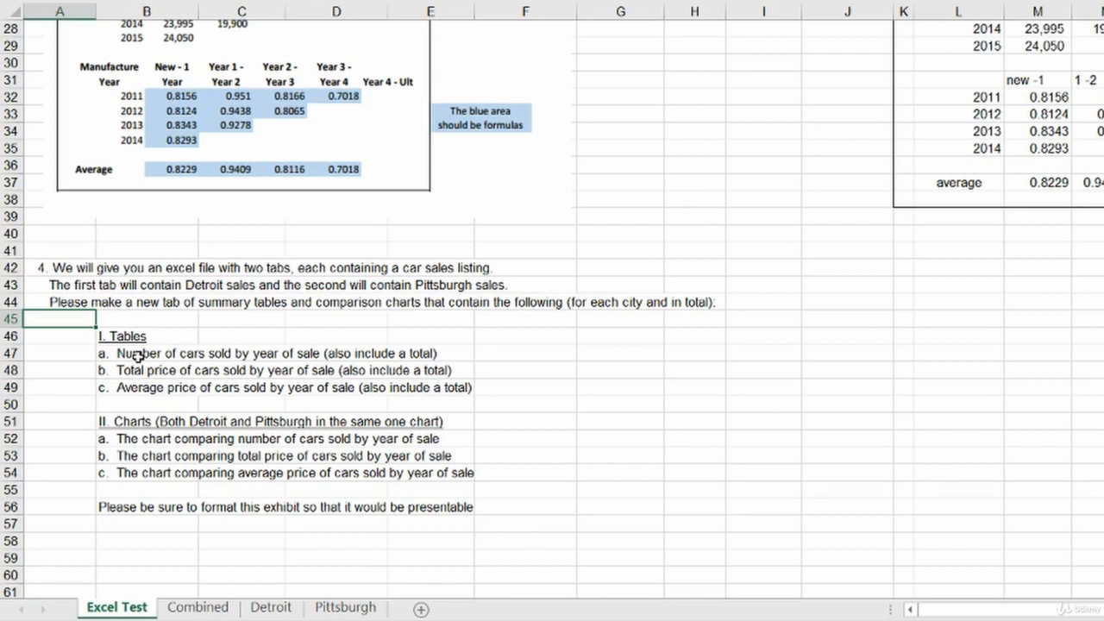
left_click(138, 355)
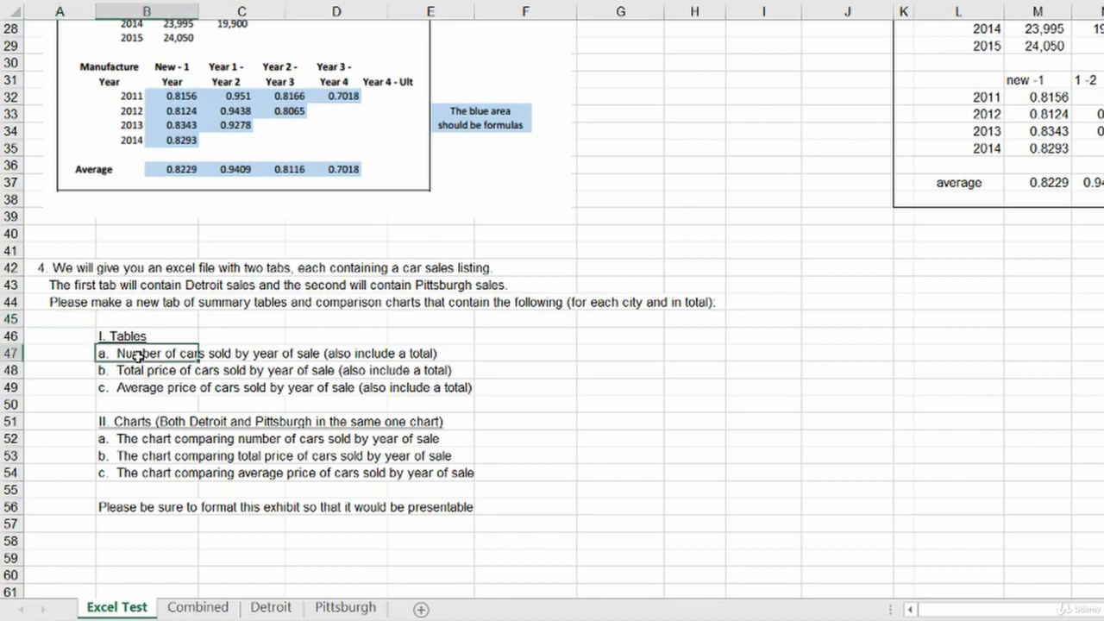
left_click(68, 368)
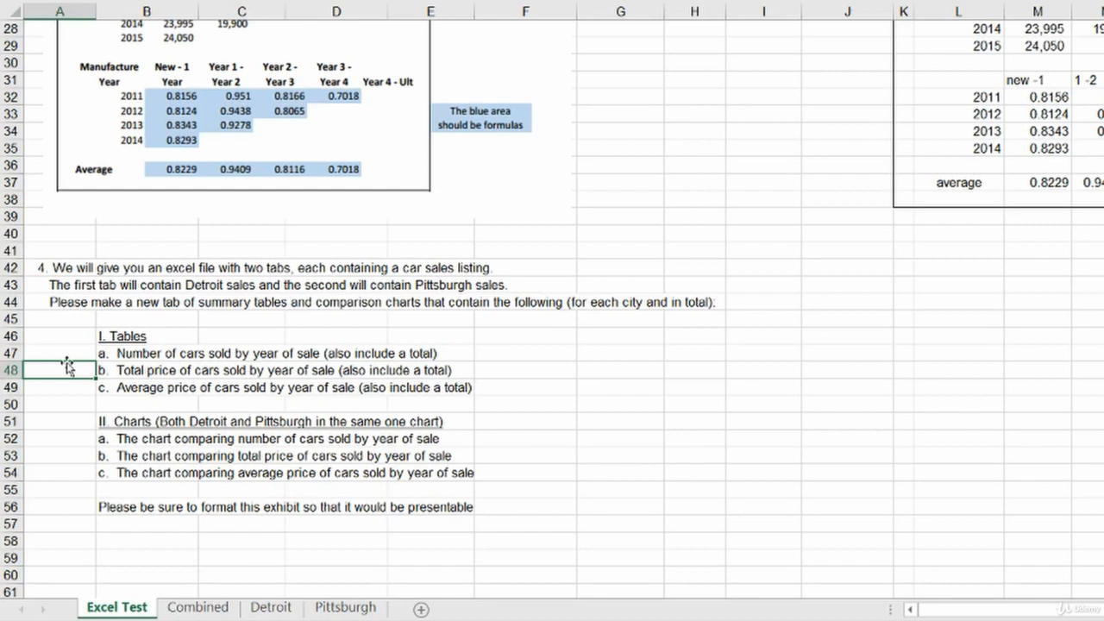
left_click(79, 317)
left_click_drag(79, 317, 35, 323)
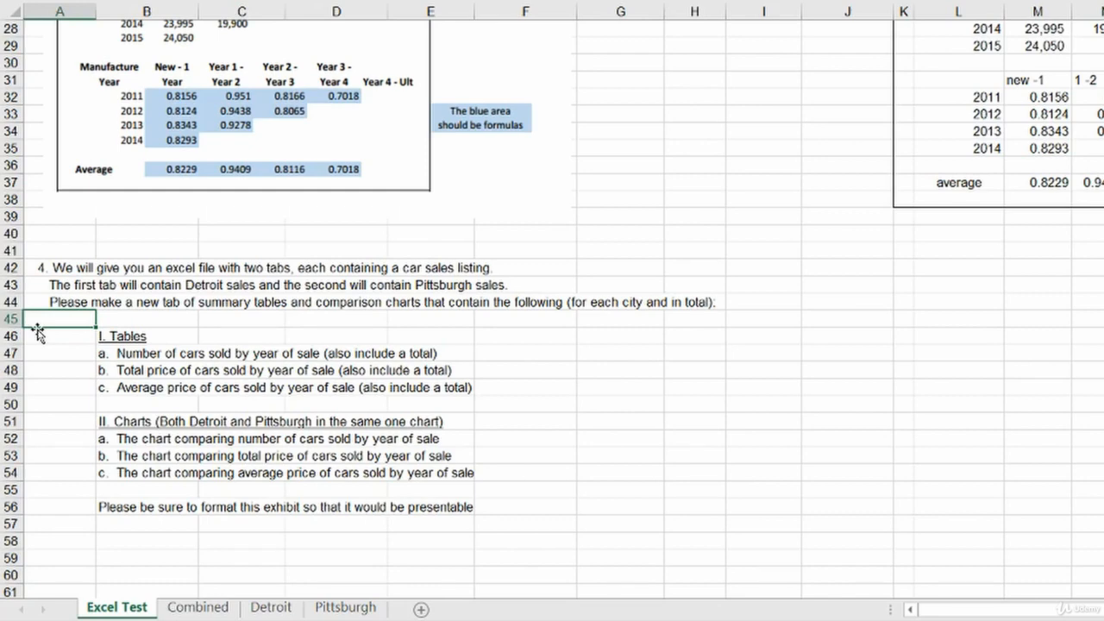
Add a Year heading in C3 of the Combined sheet and enter =YEAR(A4) in C4, checking the formula against the sale date.
left_click(210, 611)
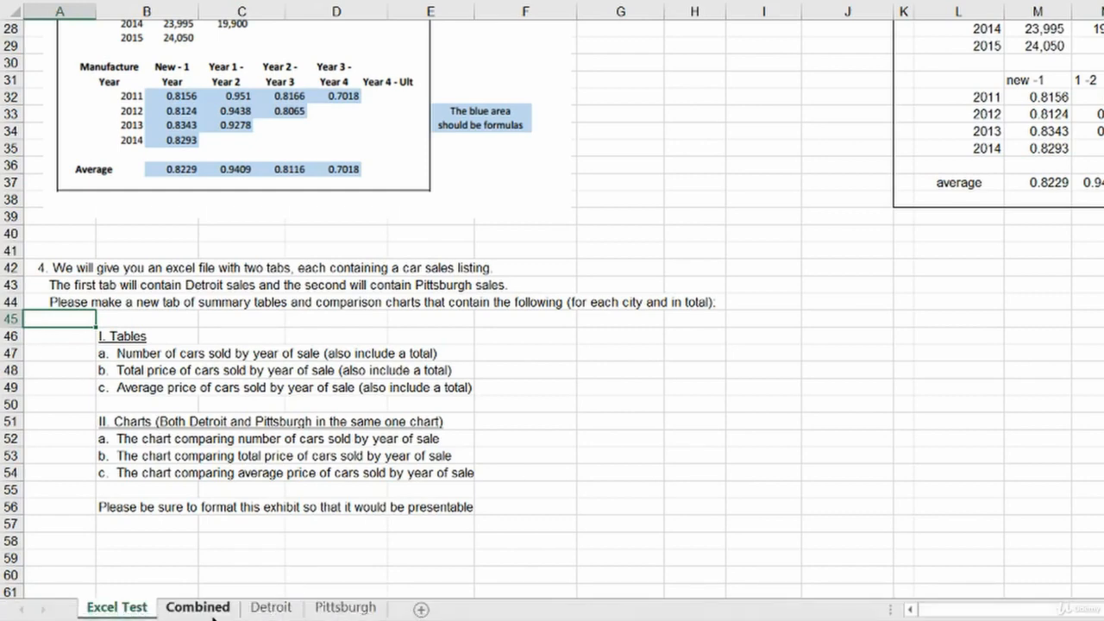
left_click(216, 82)
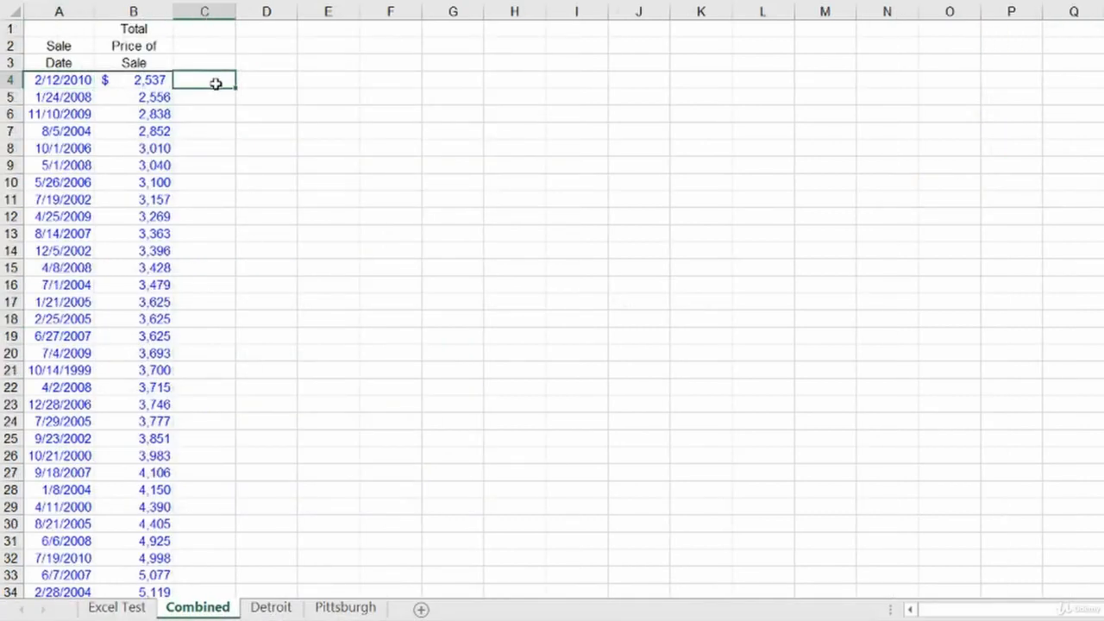
key("Up")
key("Return")
type("=year")
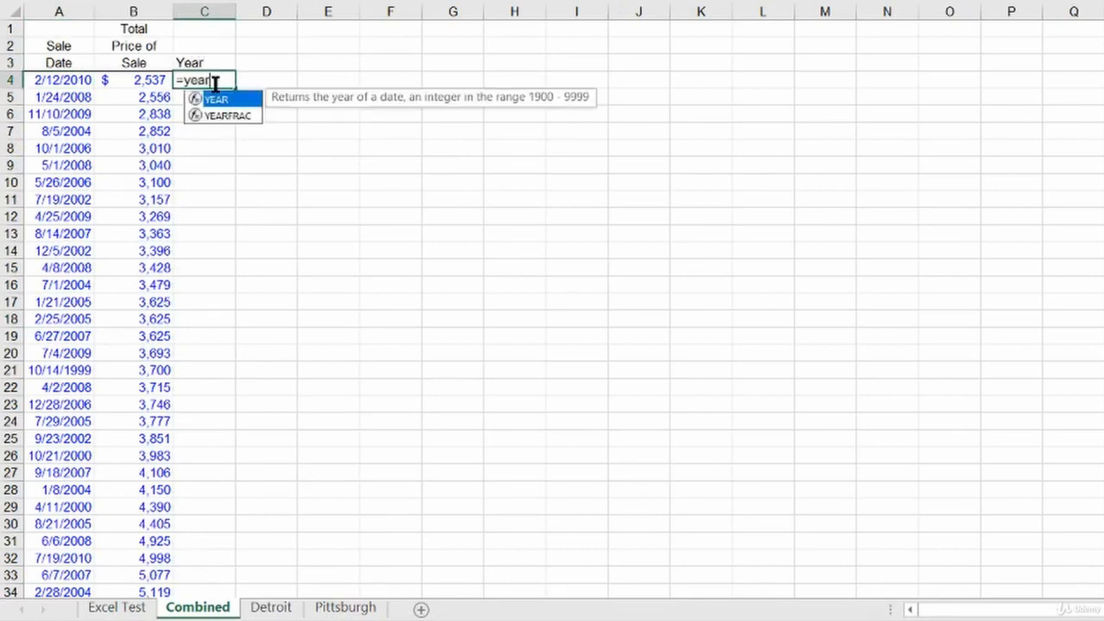
key("Tab")
key("Left")
key("Left")
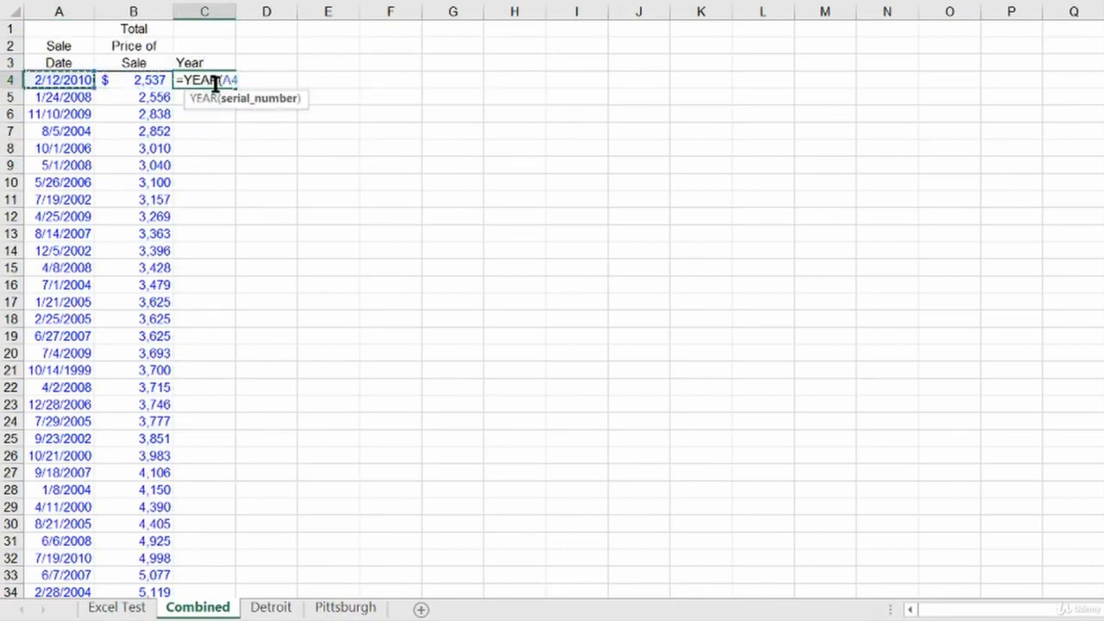
key("Return")
left_click(216, 80)
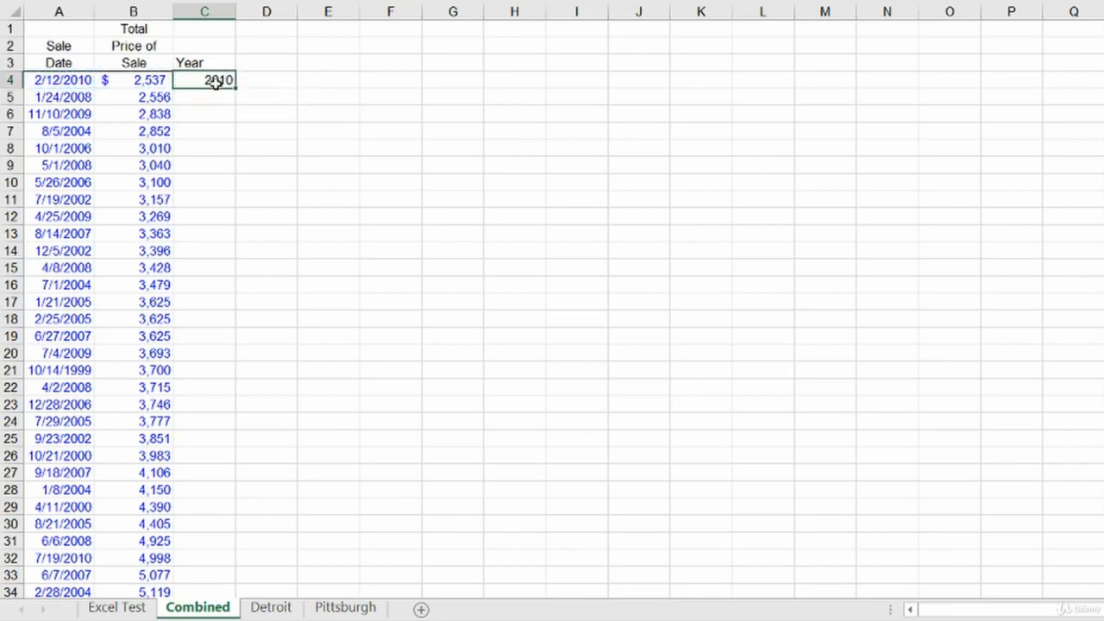
left_click(78, 79)
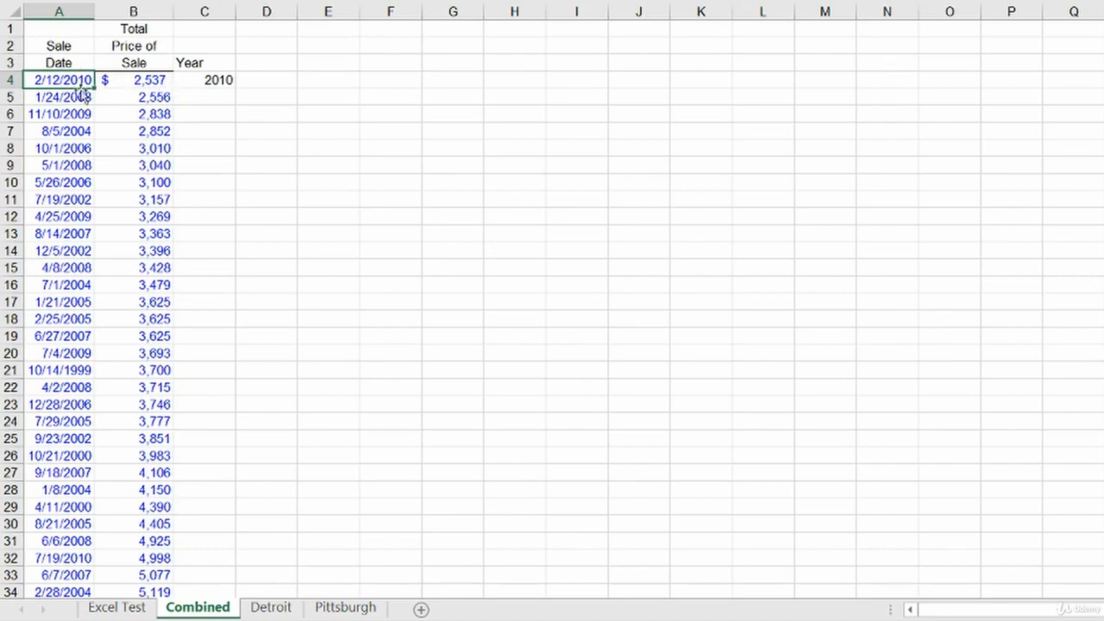
double_click(215, 80)
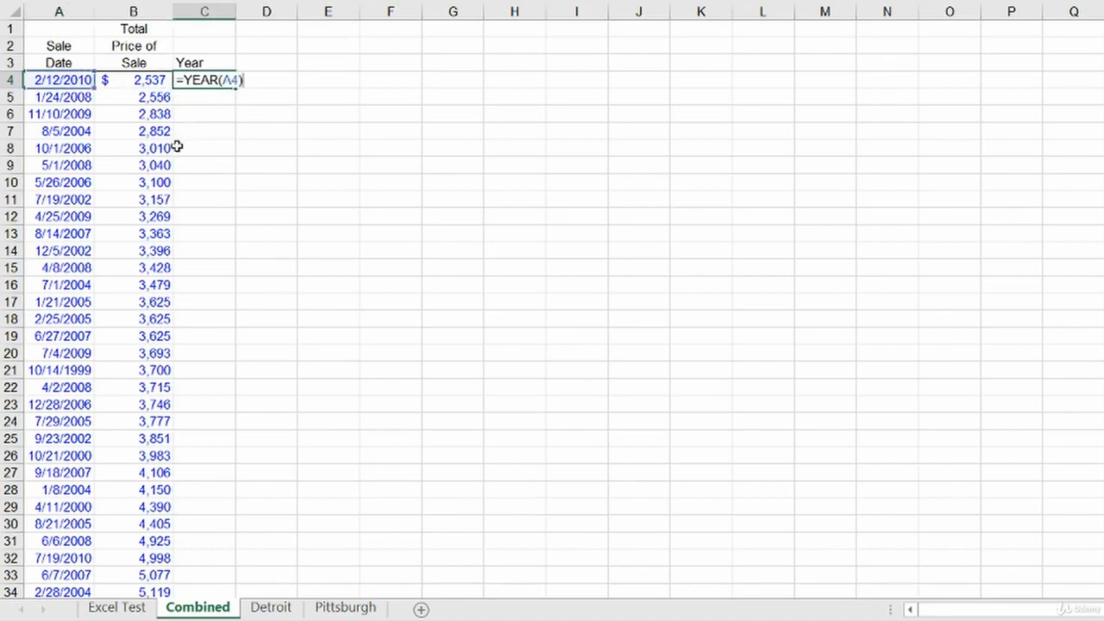
Fill the YEAR formula from C4 down column C of the Combined sheet to the last sales row, 205.
key("Escape")
key("Left")
key("ctrl+Down")
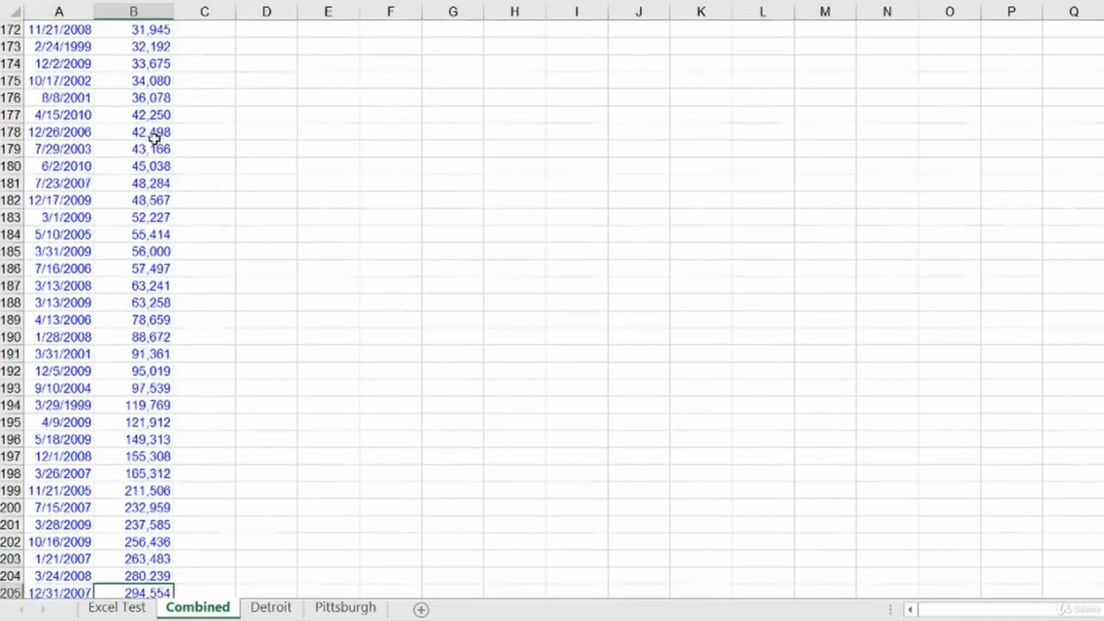
key("Right")
key("ctrl+shift+Up")
key("ctrl+d")
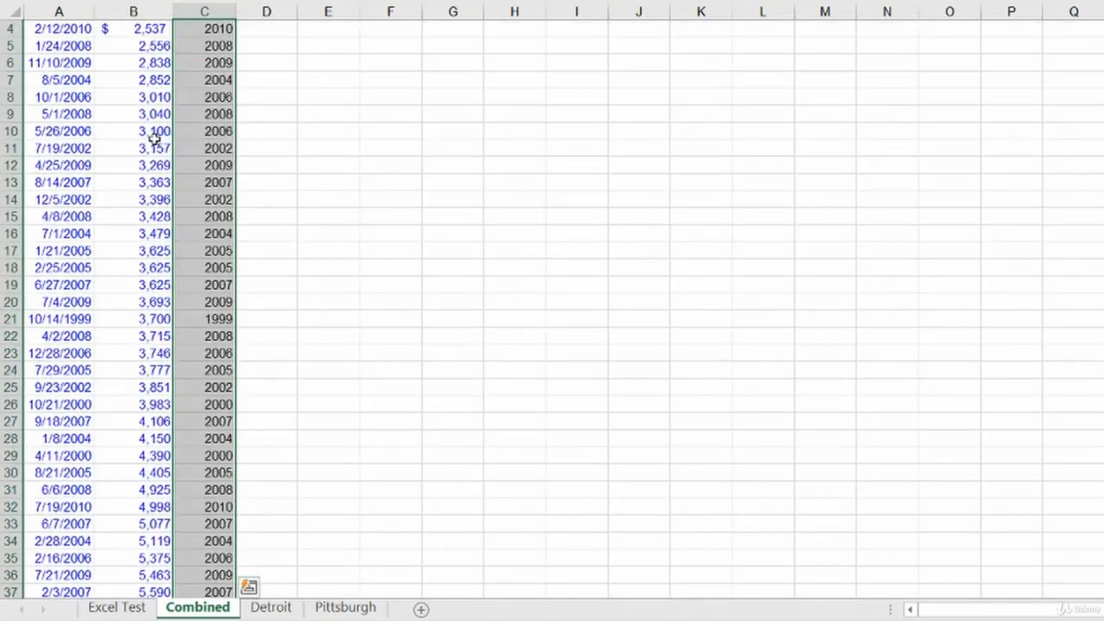
Check the YEAR formulas in the last two rows of column C against their sale dates.
key("ctrl+Down")
key("F2")
key("Escape")
key("Up")
key("F2")
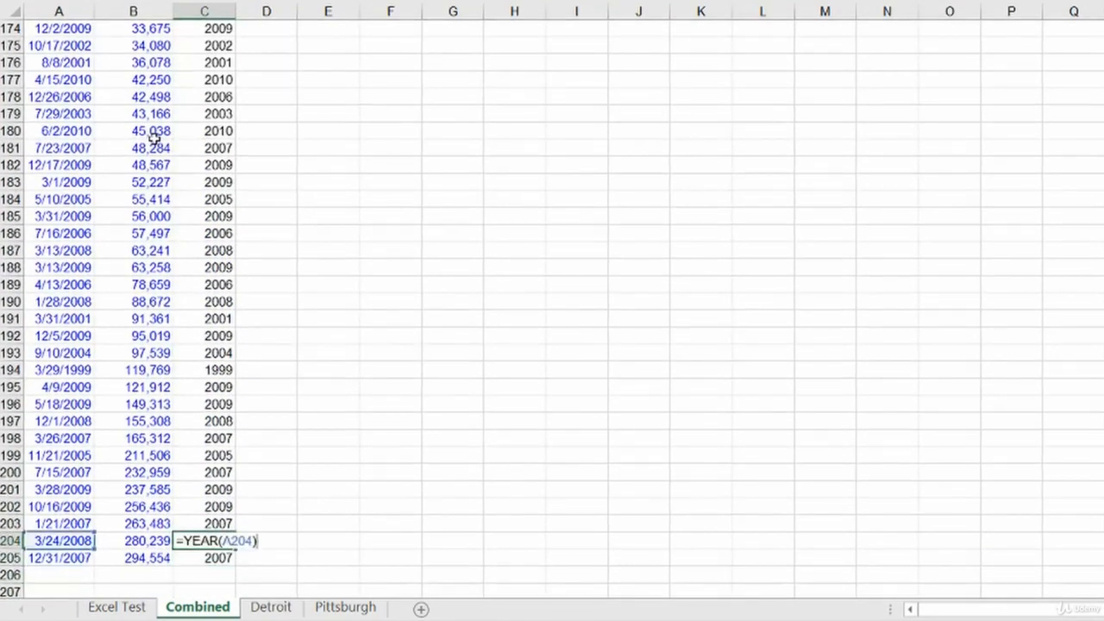
key("Escape")
key("ctrl+Up")
key("ctrl+Up")
Examine the question 4 instructions on the Excel Test sheet and the extent of the sales listing on the Detroit sheet.
left_click(116, 607)
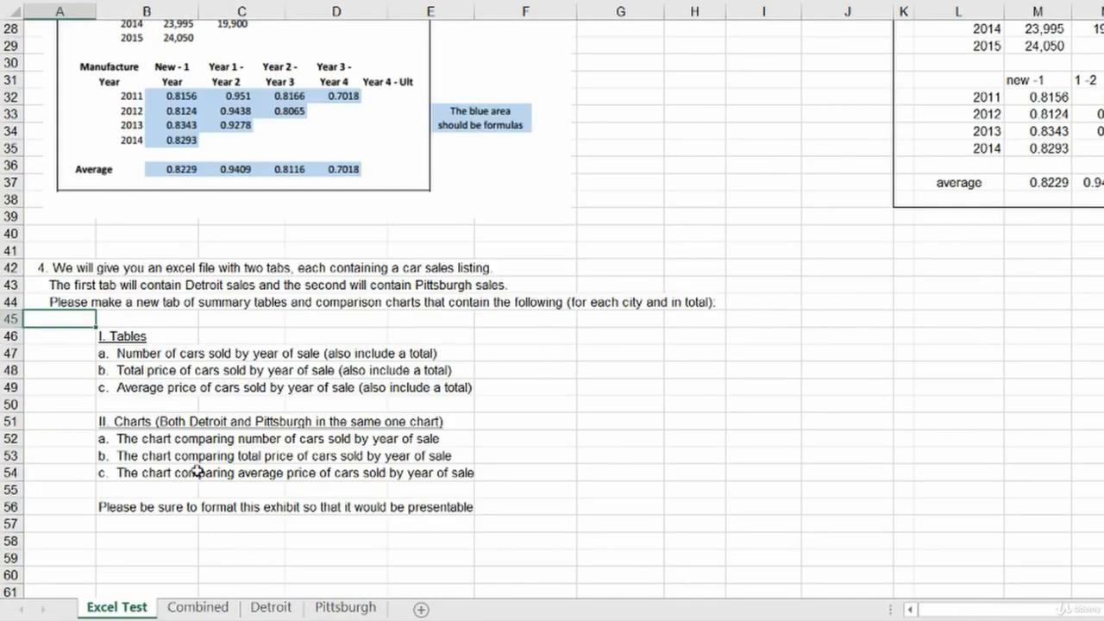
left_click(270, 606)
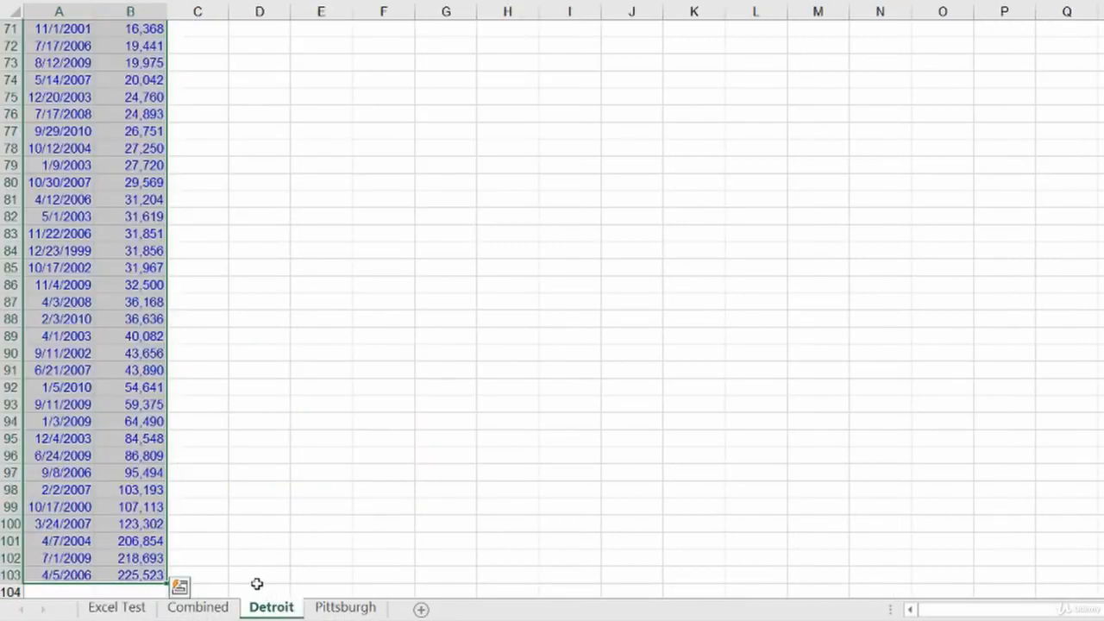
key("ctrl+Up")
key("ctrl+Up")
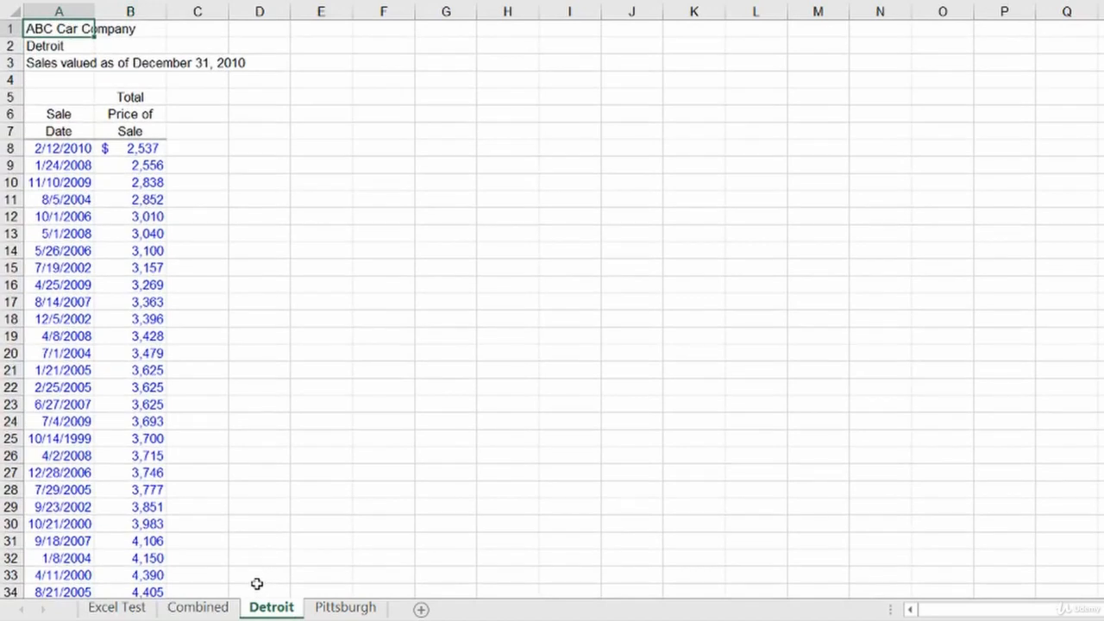
key("ctrl+Down")
key("ctrl+Down")
key("ctrl+Up")
key("ctrl+Down")
key("ctrl+Up")
key("ctrl+Down")
key("ctrl+Down")
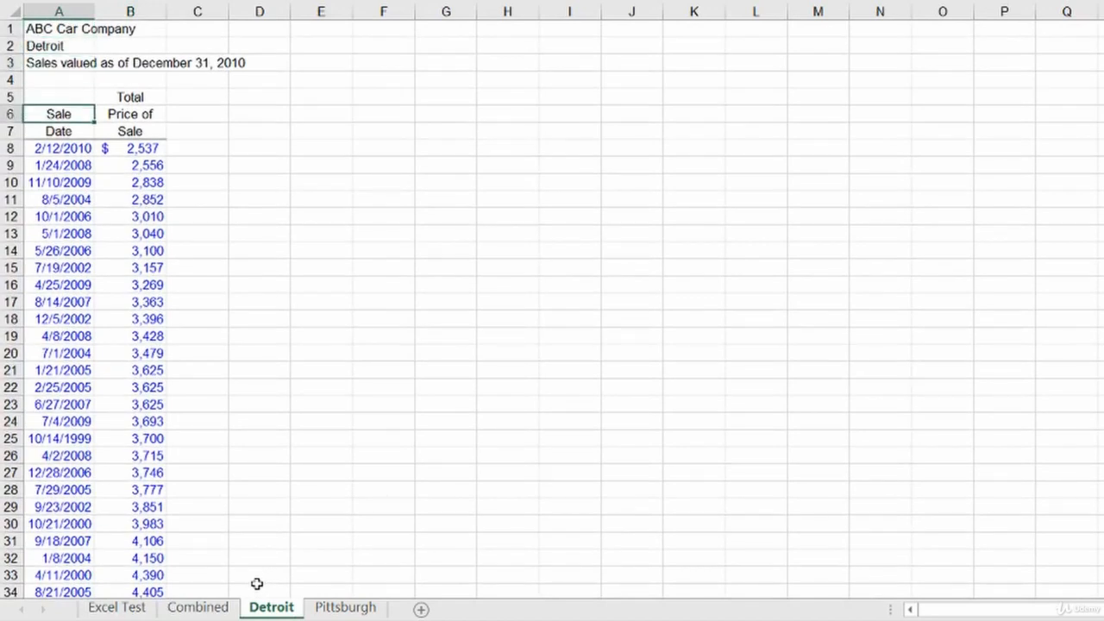
key("Down")
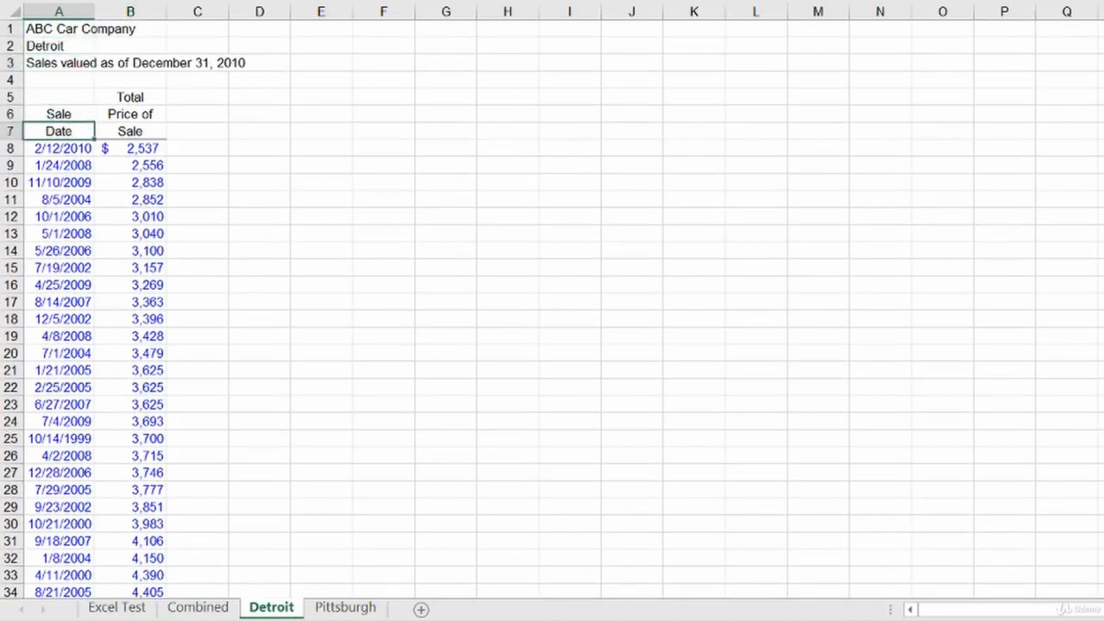
Clear all sale dates and prices below the headings in columns A and B of the Combined sheet.
left_click(210, 609)
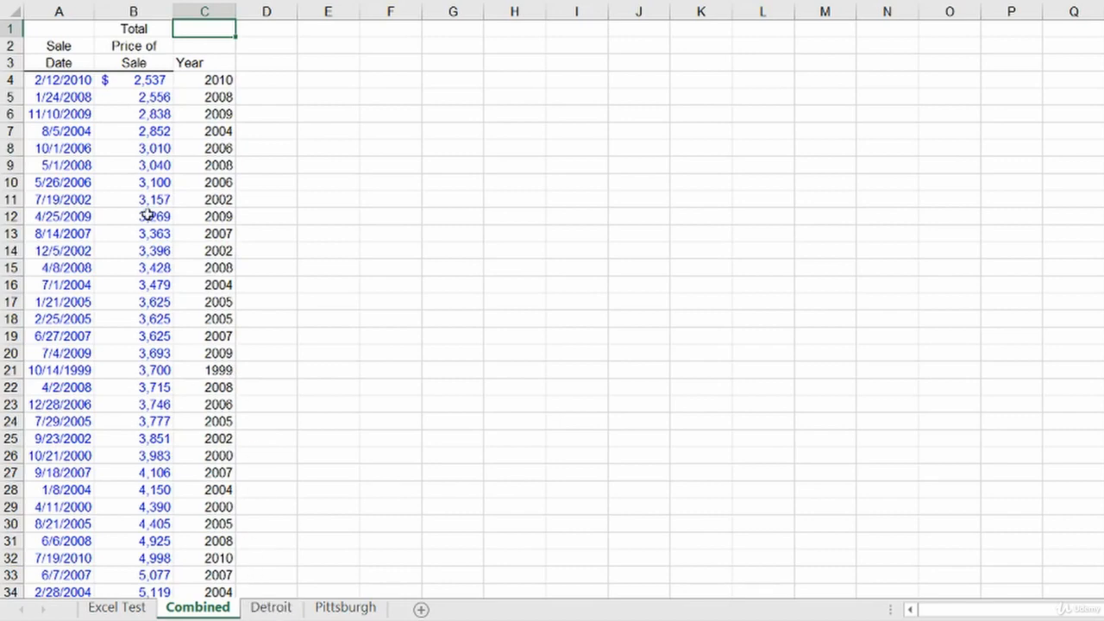
key("Down")
key("Down")
key("Down")
key("Left")
key("Left")
key("shift+Right")
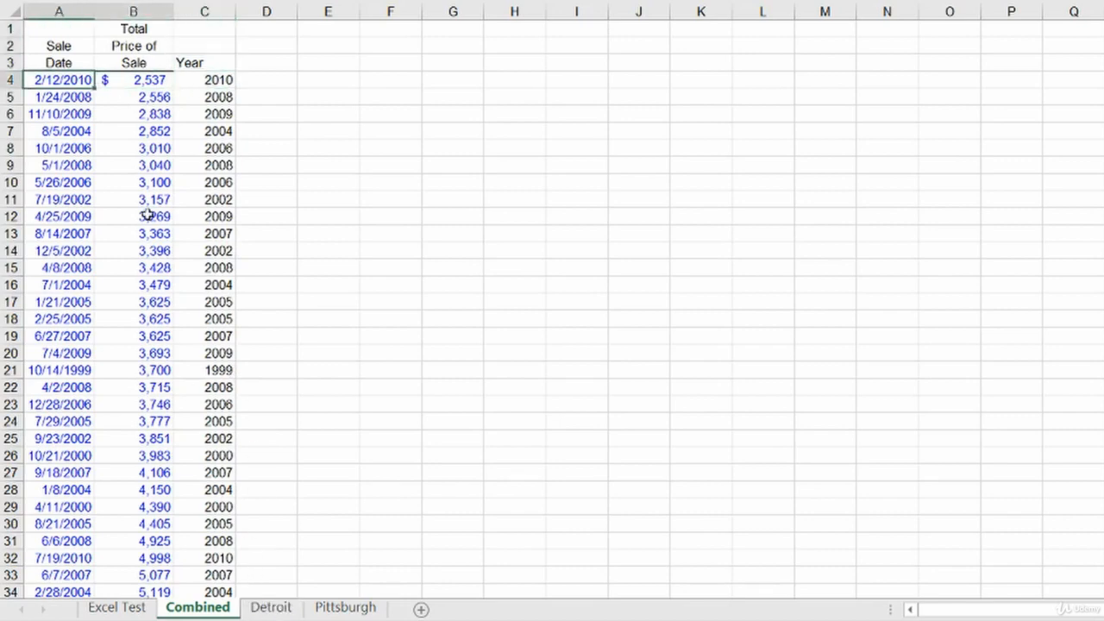
key("ctrl+shift+Down")
key("ctrl+shift+Down")
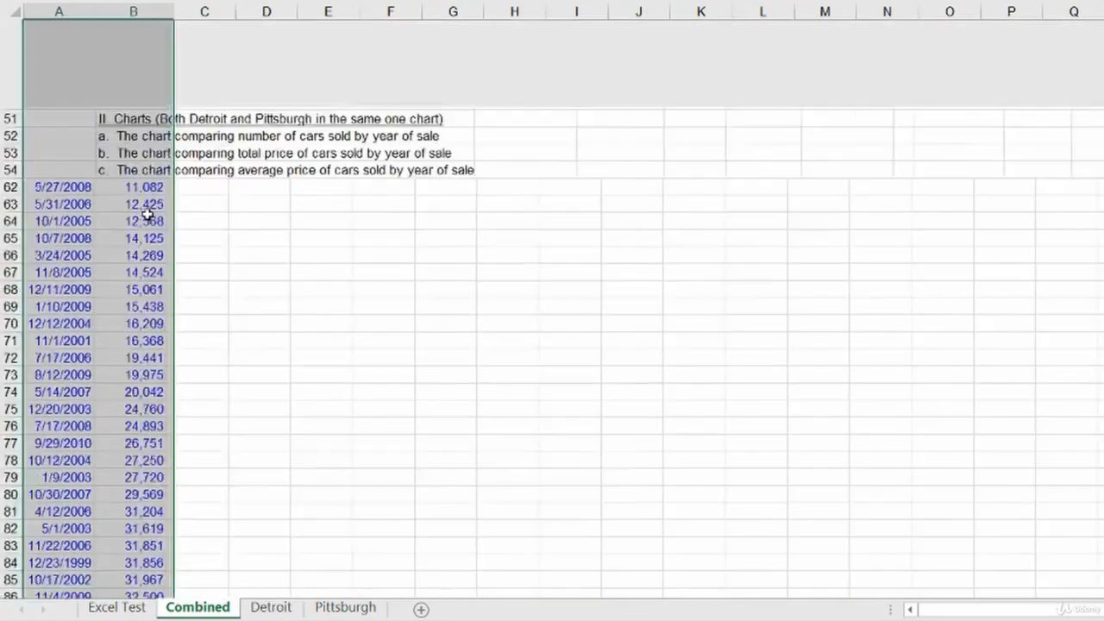
key("Delete")
key("ctrl+Down")
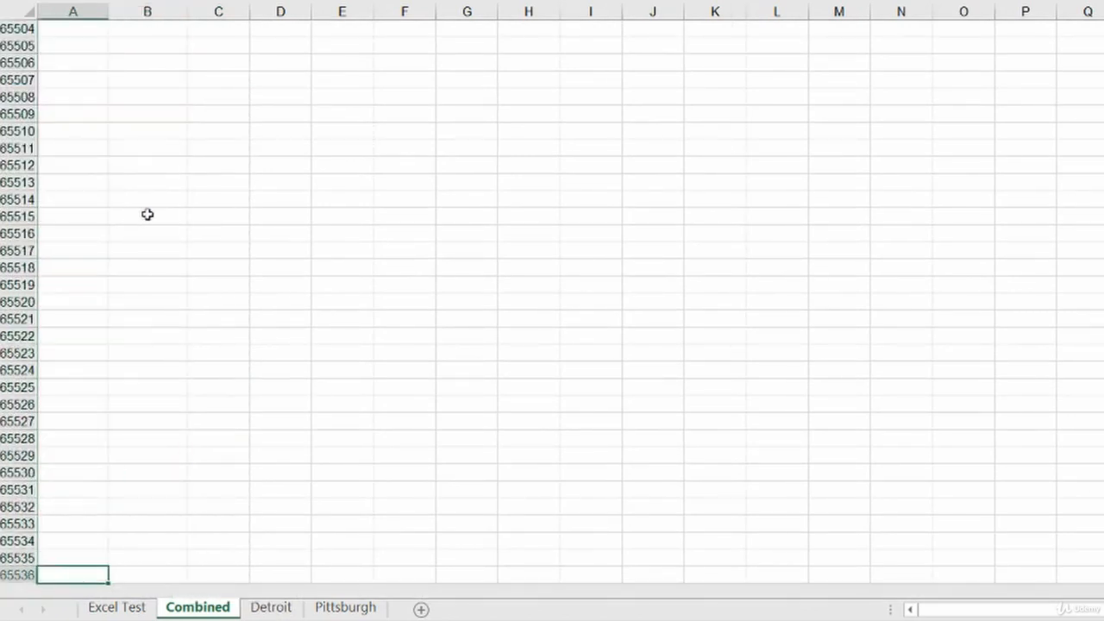
key("ctrl+Up")
key("Right")
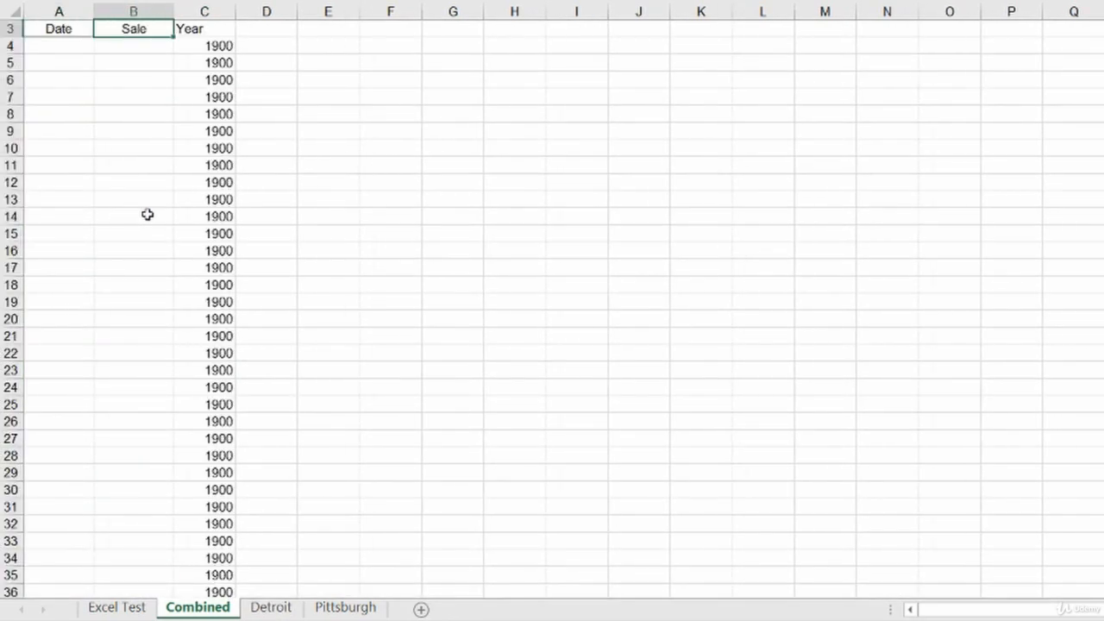
key("ctrl+Up")
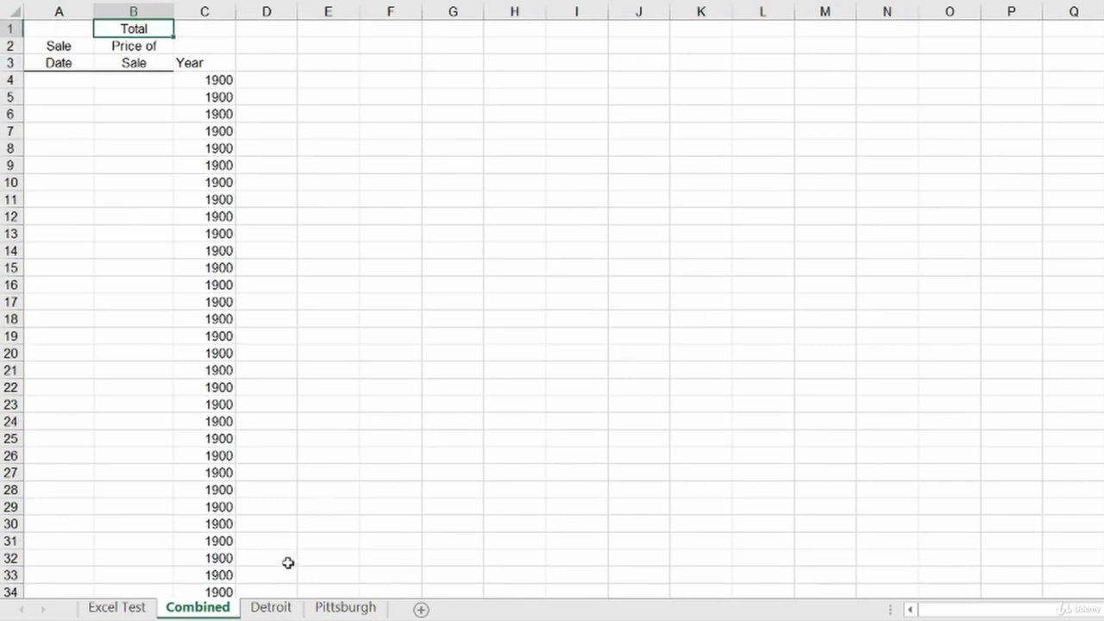
Copy the sales rows A8:B103 from the Detroit sheet and paste them at A4 of the Combined sheet.
left_click(270, 607)
key("Down")
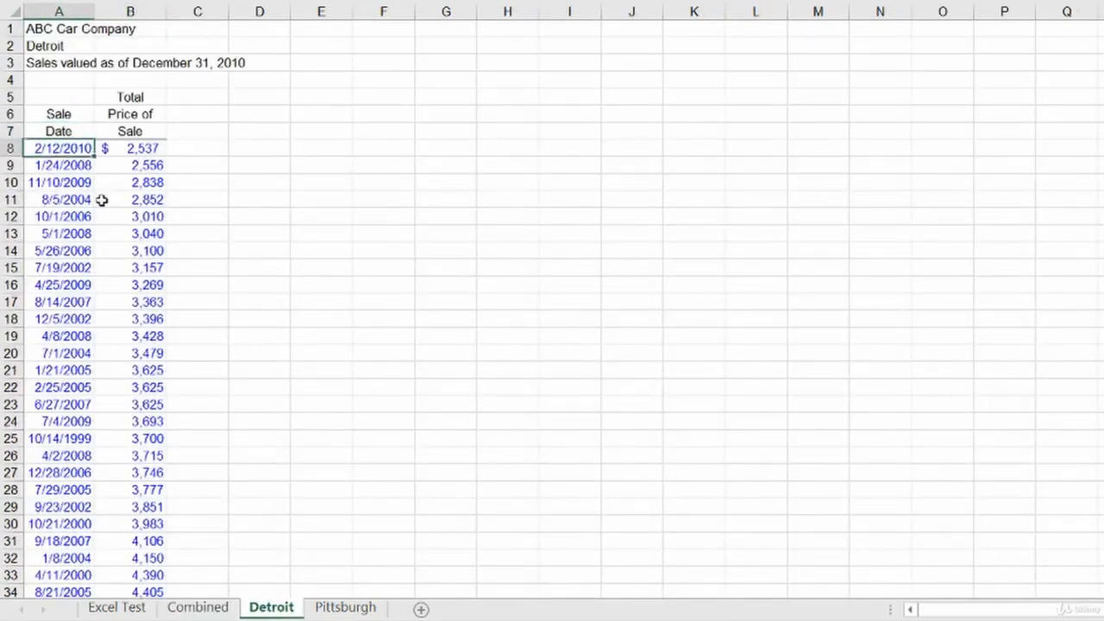
key("shift+Right")
key("ctrl+shift+Down")
key("ctrl+c")
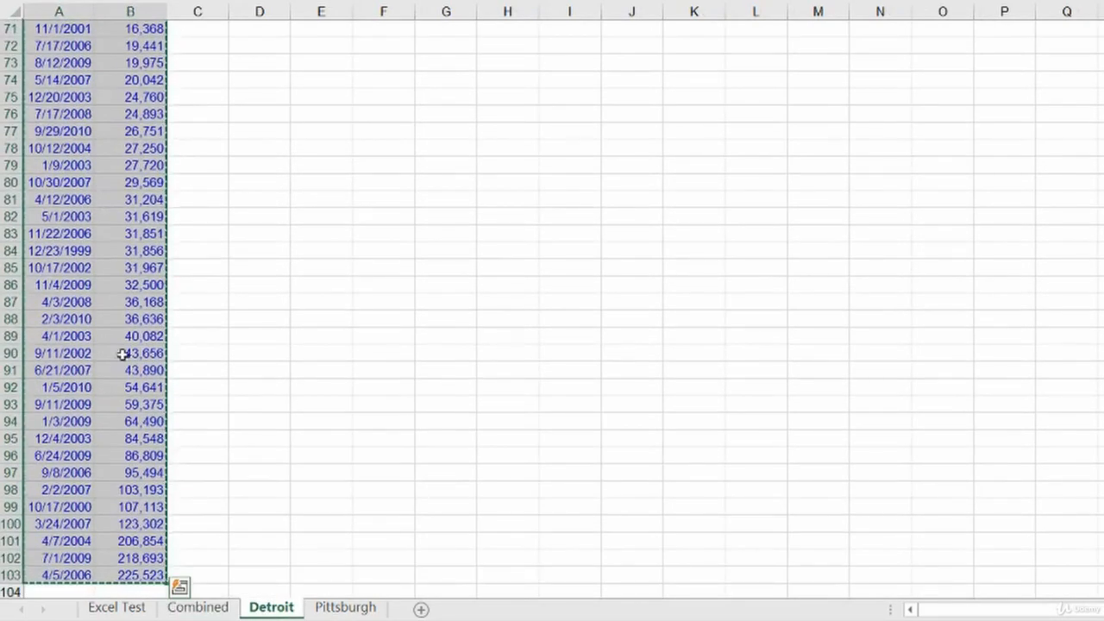
left_click(210, 603)
left_click(82, 87)
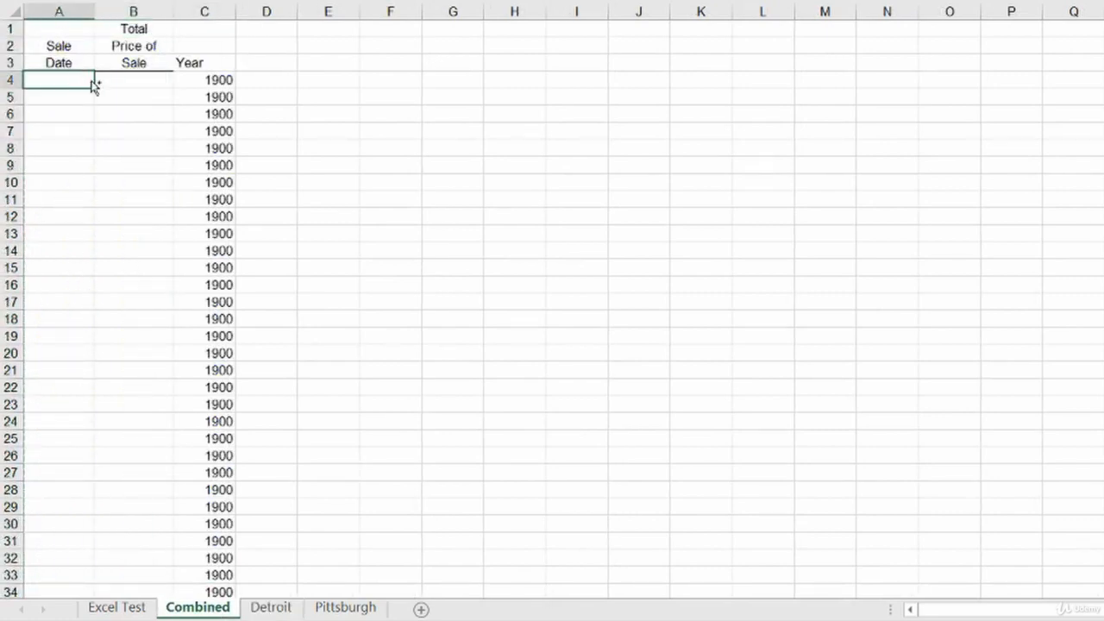
key("ctrl+v")
Enter Detroit in column D beside every pasted Detroit sale, down to row 99.
key("ctrl+Down")
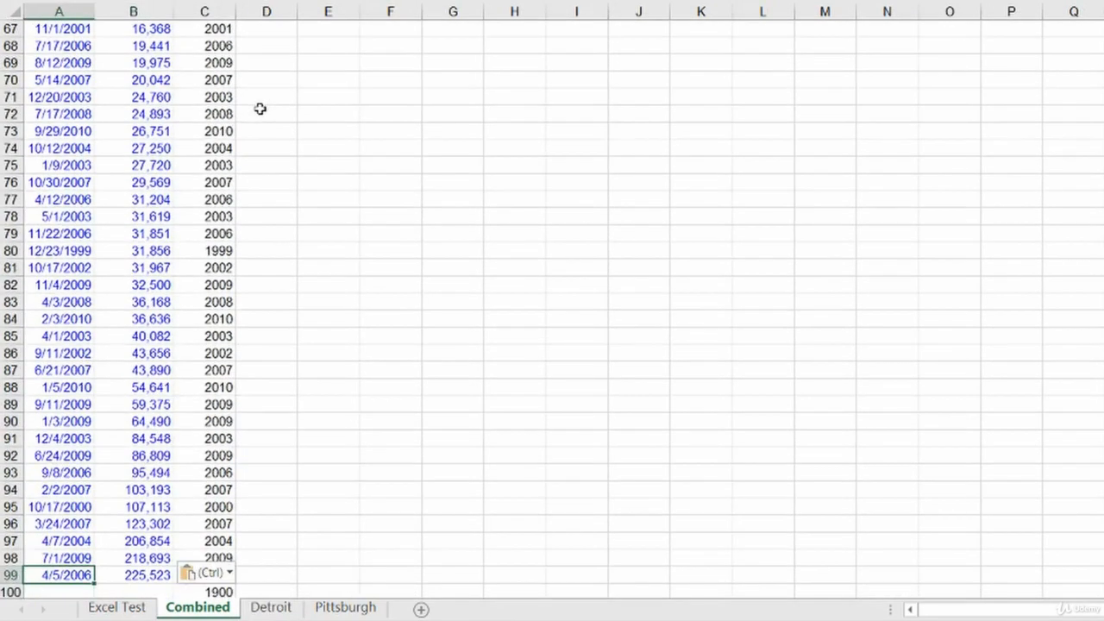
key("Right")
key("Right")
key("Right")
key("ctrl+shift+Up")
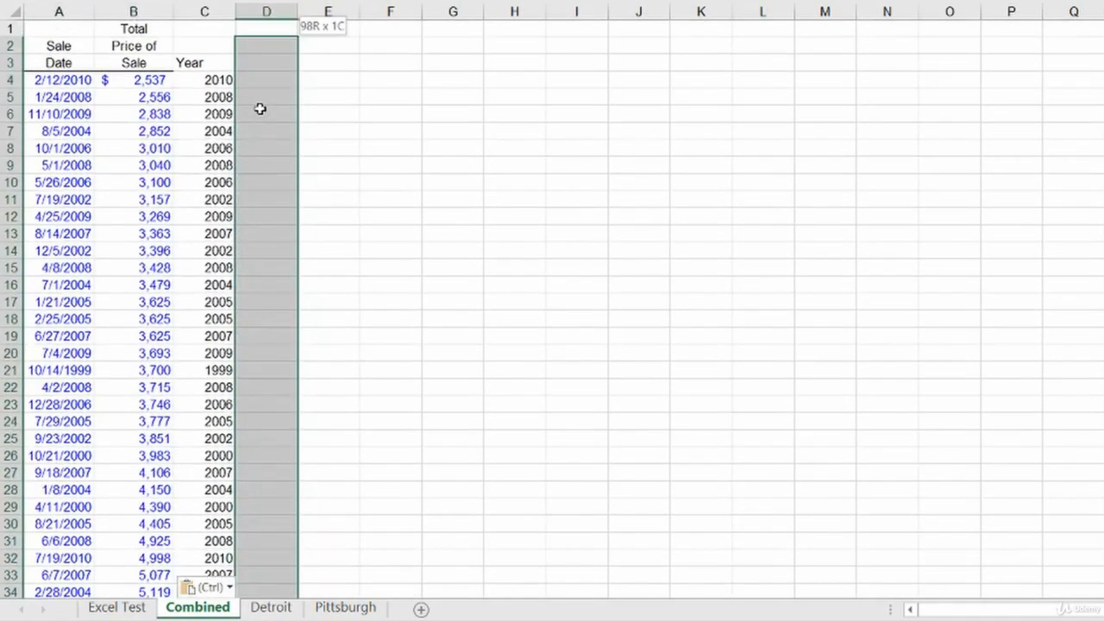
key("ctrl+BackSpace")
type("Detroit")
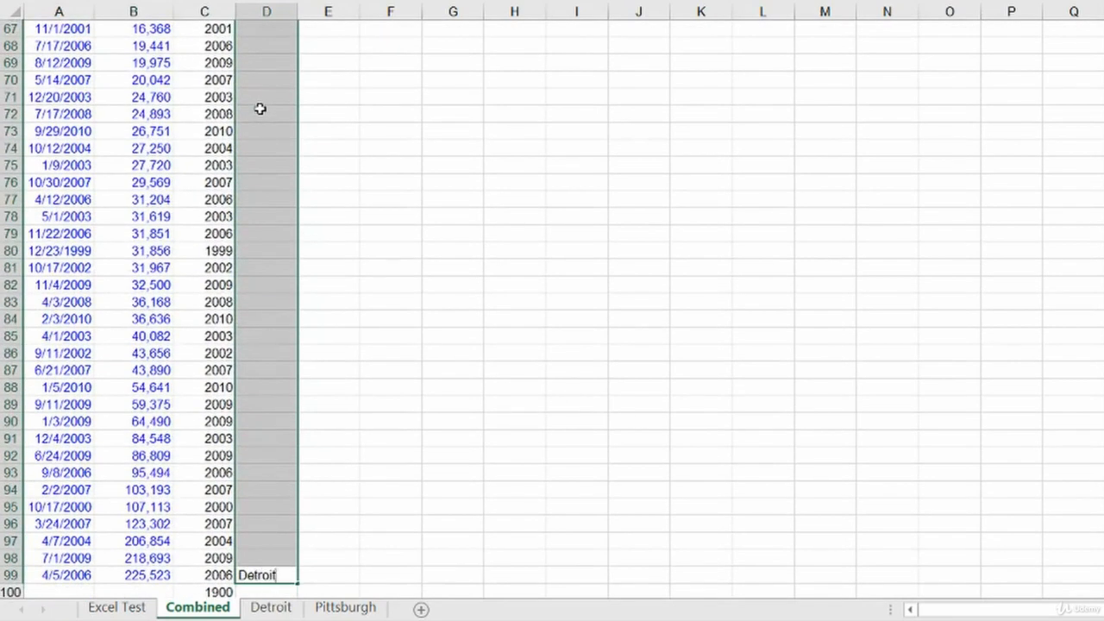
key("ctrl+Return")
Add a City heading in D3 above the Detroit labels.
key("ctrl+Up")
key("Up")
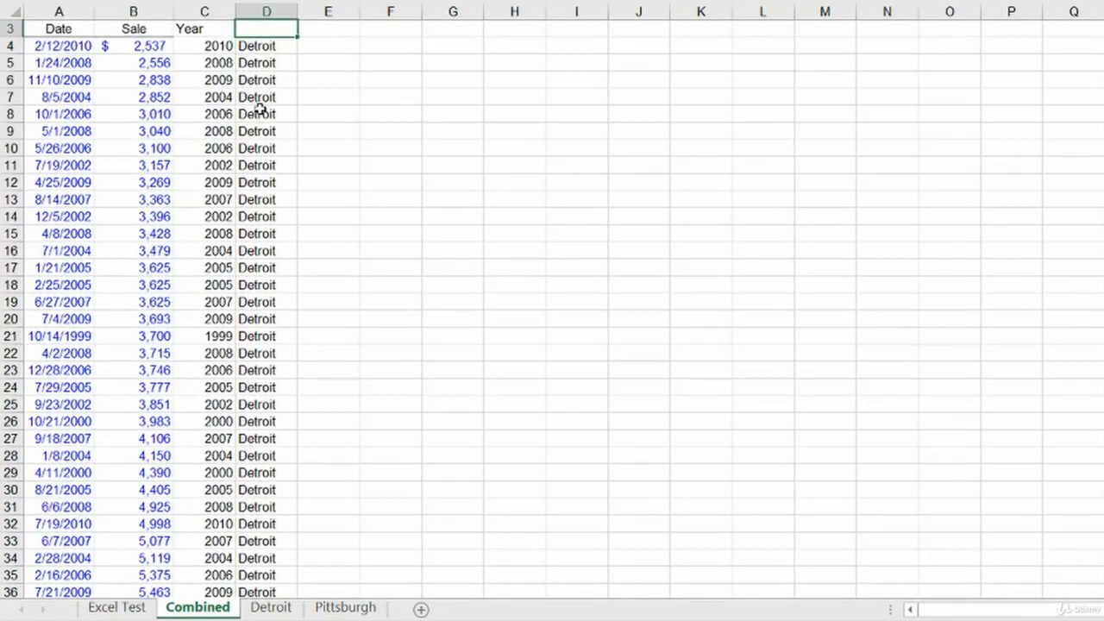
type("City")
key("Return")
key("ctrl+Up")
key("ctrl+Up")
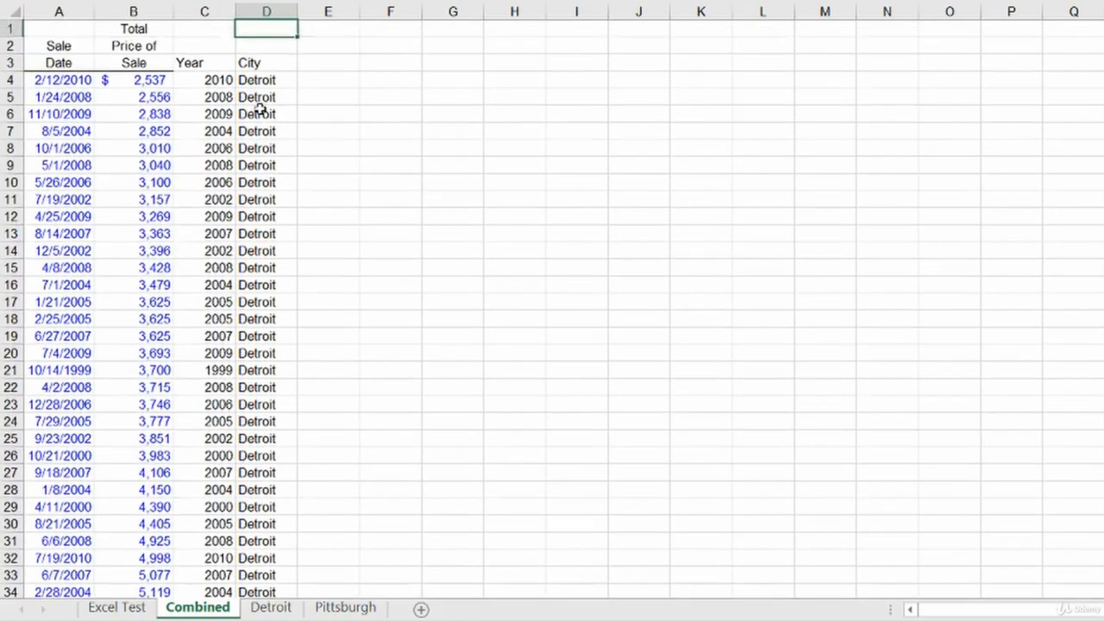
Add a bottom border to the Year and City headings in C3:D3.
key("ctrl+Down")
key("Left")
key("shift+Right")
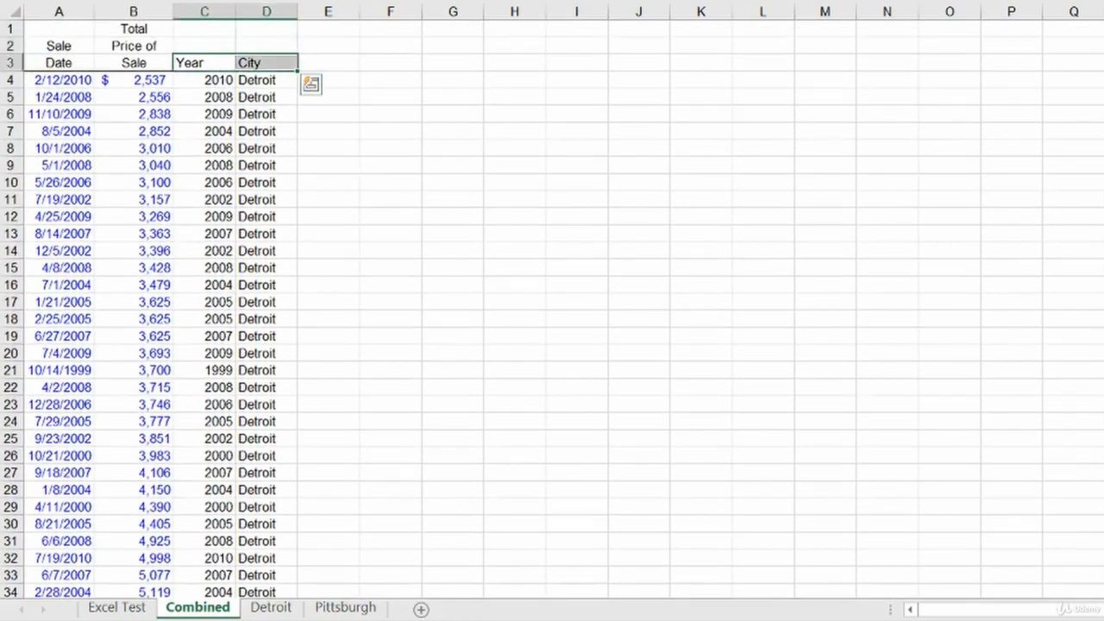
left_click(278, 0)
left_click(302, 0)
left_click(286, 128)
Copy the sales rows from the Pittsburgh sheet and paste them at A100 of the Combined sheet, directly below the Detroit sales.
key("ctrl+Down")
key("Left")
key("Left")
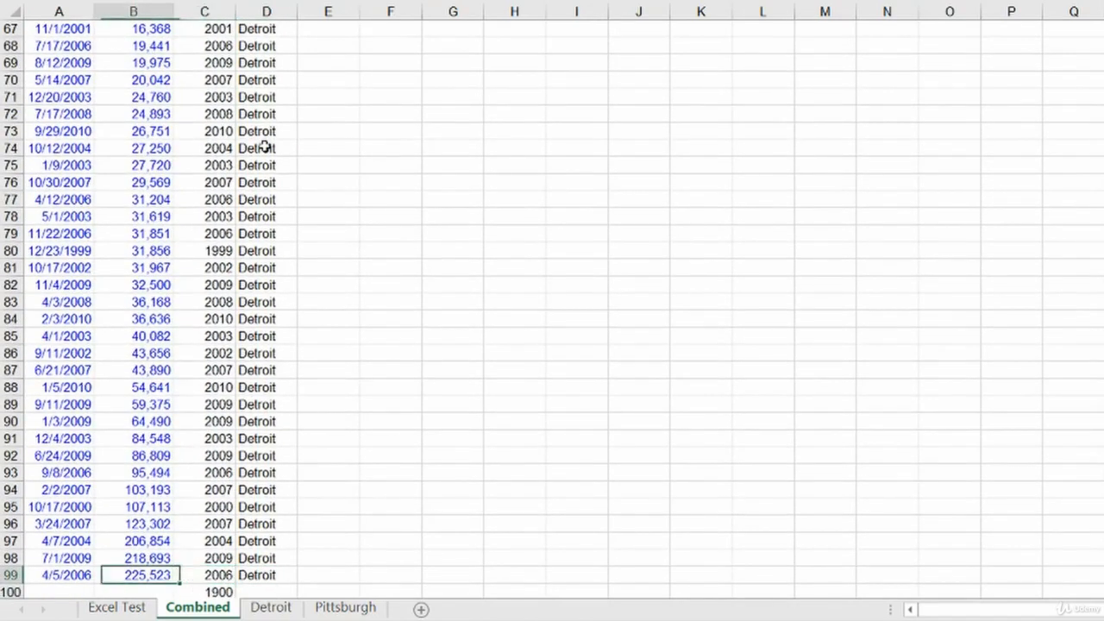
key("Right")
key("Down")
key("Left")
key("Left")
scroll(265, 147, "down", 2)
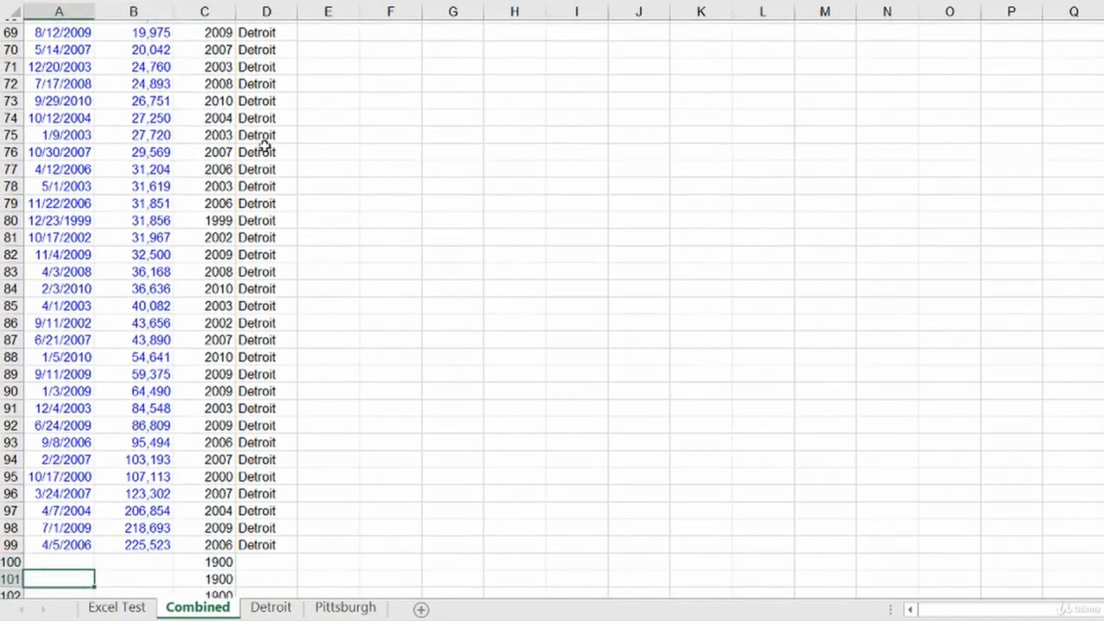
left_click(362, 606)
key("ctrl+a")
key("ctrl+c")
left_click(198, 606)
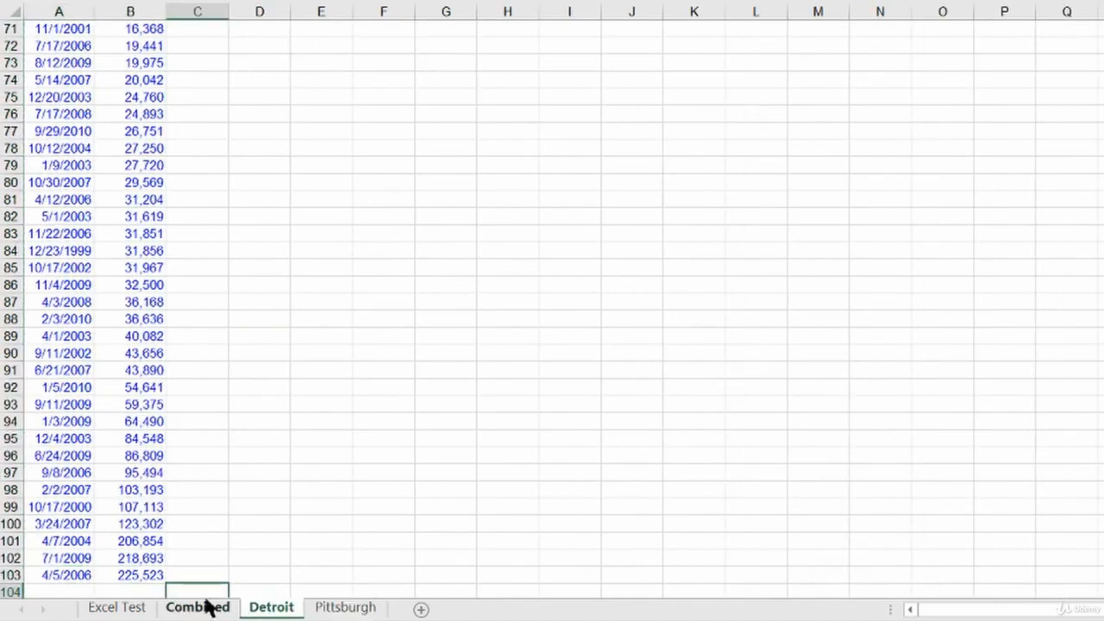
scroll(134, 509, "down", 1)
scroll(205, 460, "down", 3)
key("ctrl+v")
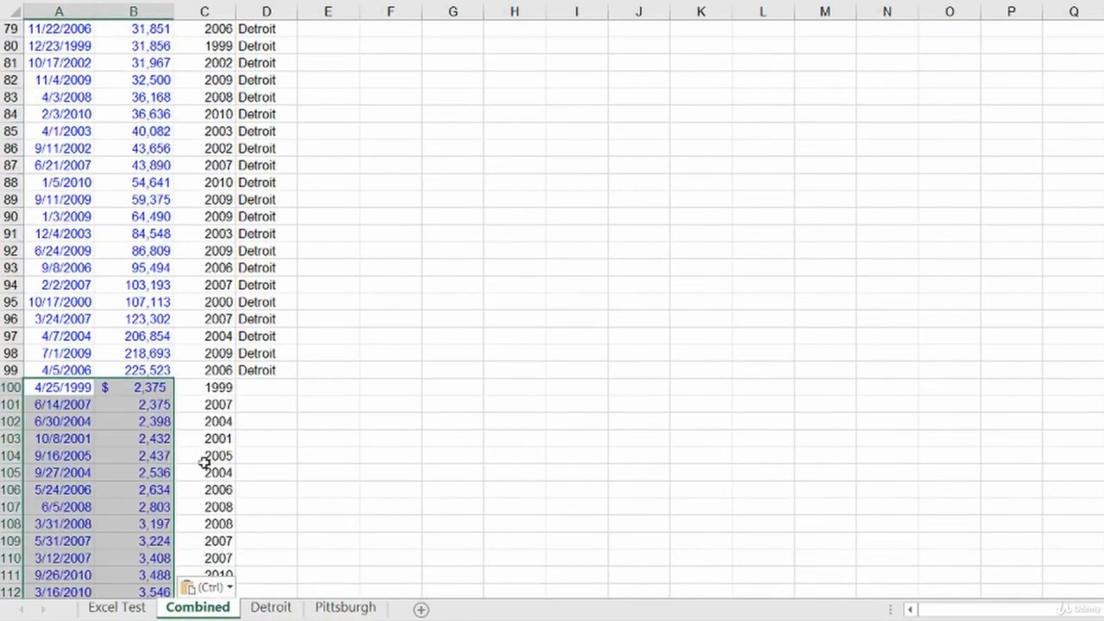
Enter Pittsburgh in D100 and copy it down column D to row 205 beside all the Pittsburgh sales.
key("ctrl+Down")
key("Right")
key("Right")
key("Right")
key("ctrl+Up")
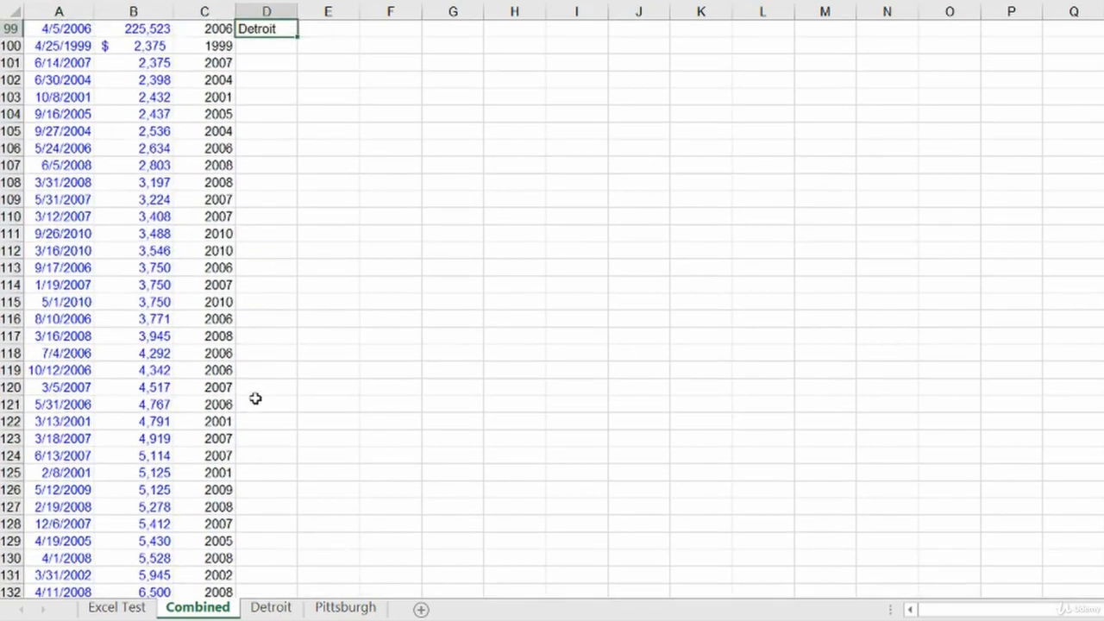
key("Down")
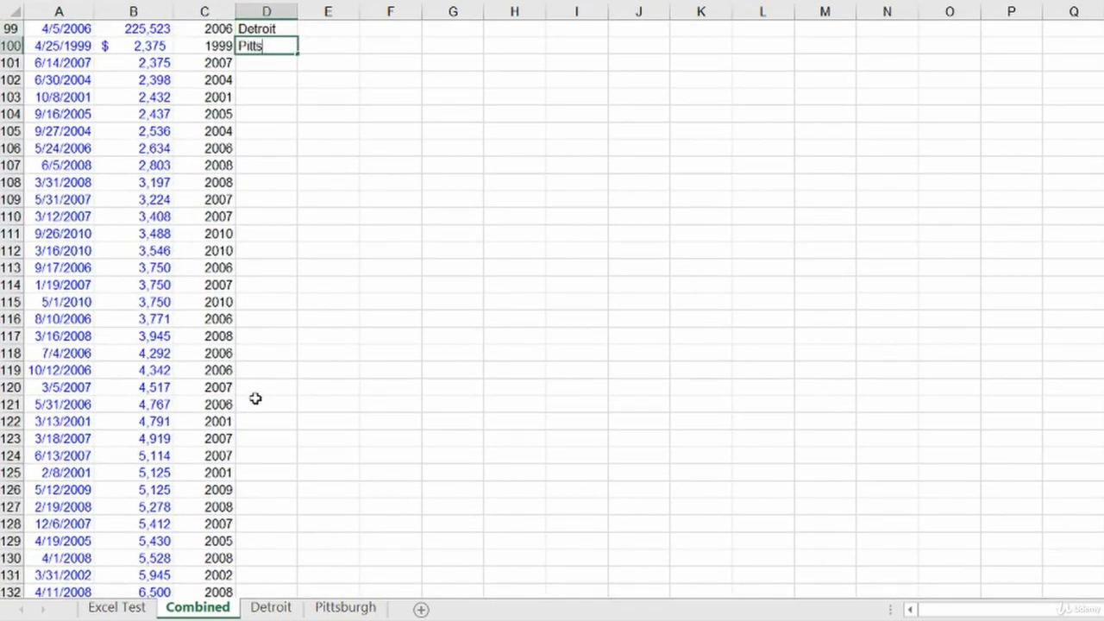
key("ctrl+c")
key("Down")
key("Left")
key("ctrl+Down")
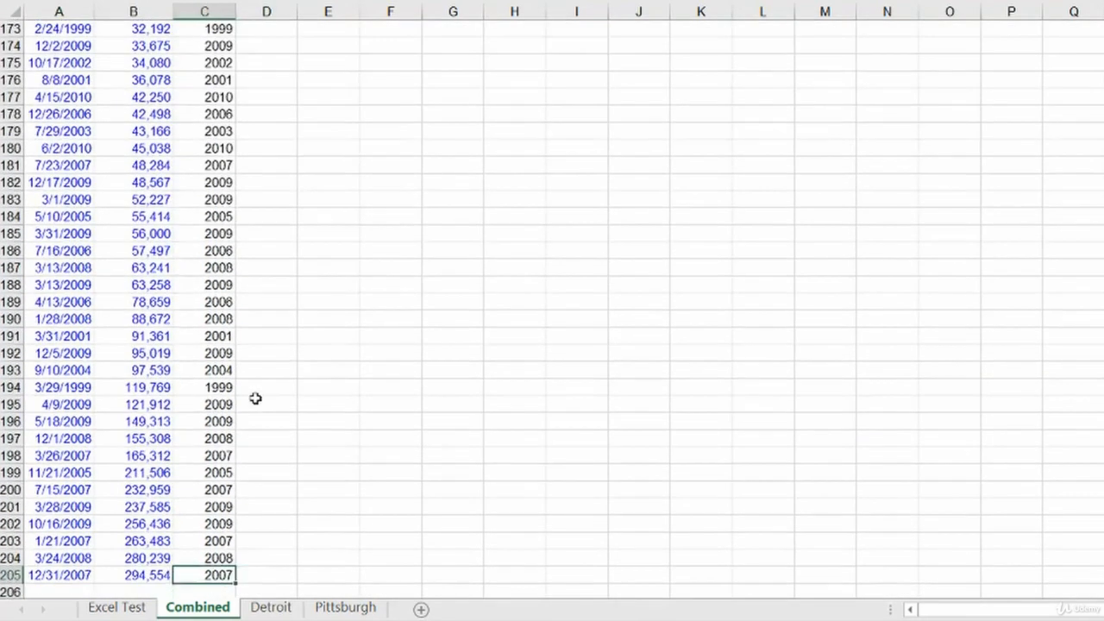
key("Right")
key("ctrl+shift+Up")
key("ctrl+v")
key("ctrl+Up")
key("ctrl+Down")
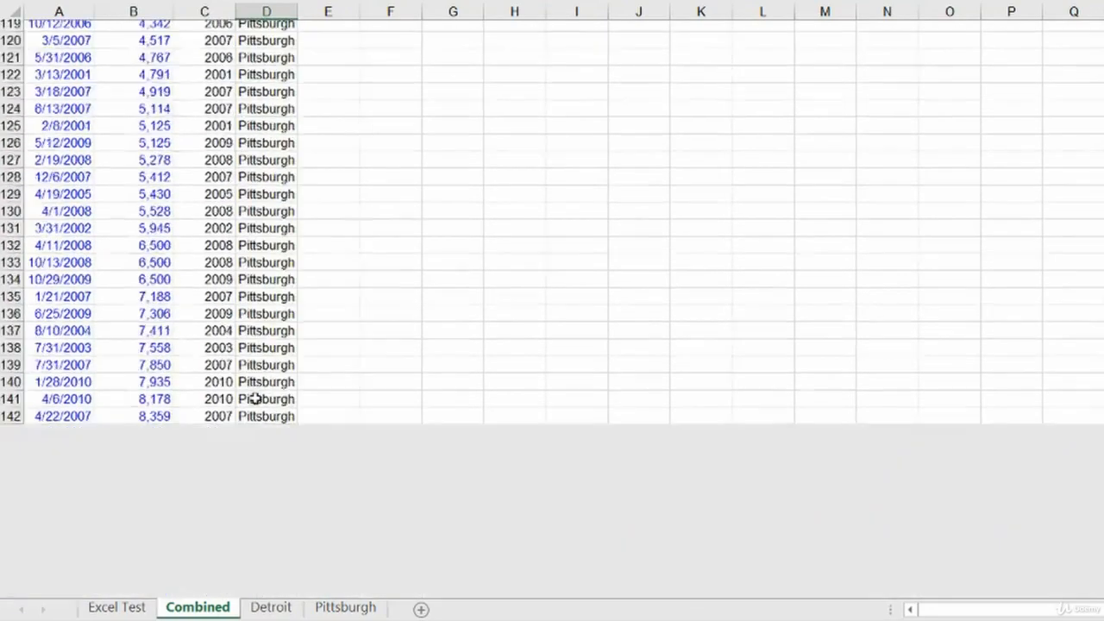
Review the date, price, year and city columns of the combined sales list from the top.
key("ctrl+Up")
key("ctrl+Up")
key("Home")
key("Down")
key("Down")
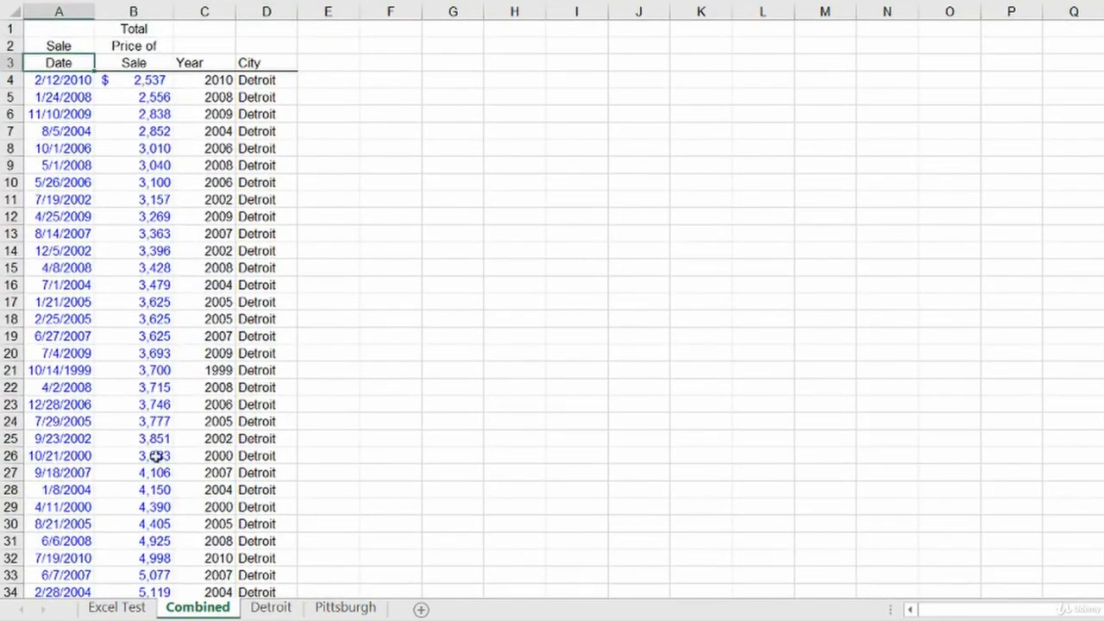
left_click(86, 284)
left_click_drag(38, 80, 38, 377)
left_click_drag(126, 79, 133, 235)
left_click_drag(207, 79, 192, 289)
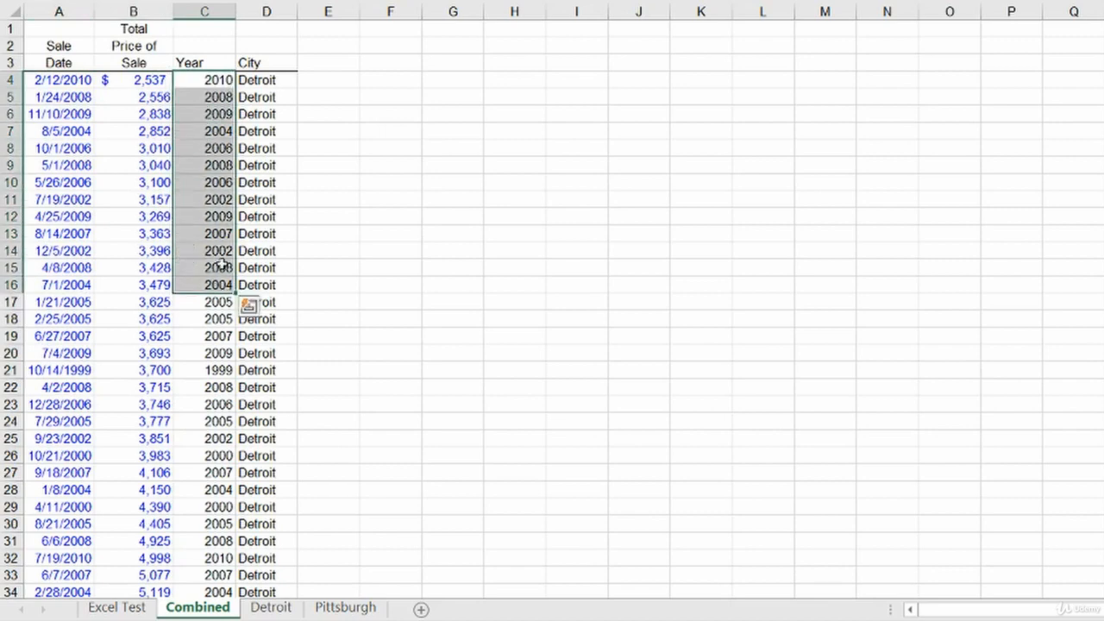
left_click_drag(285, 79, 268, 335)
left_click(268, 335)
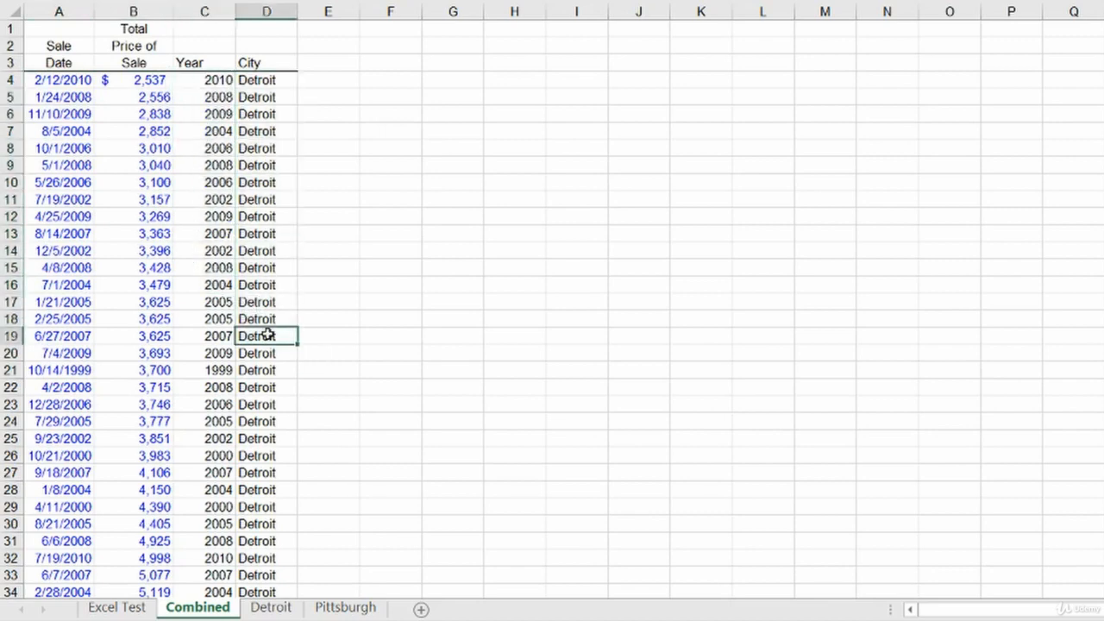
left_click(116, 164)
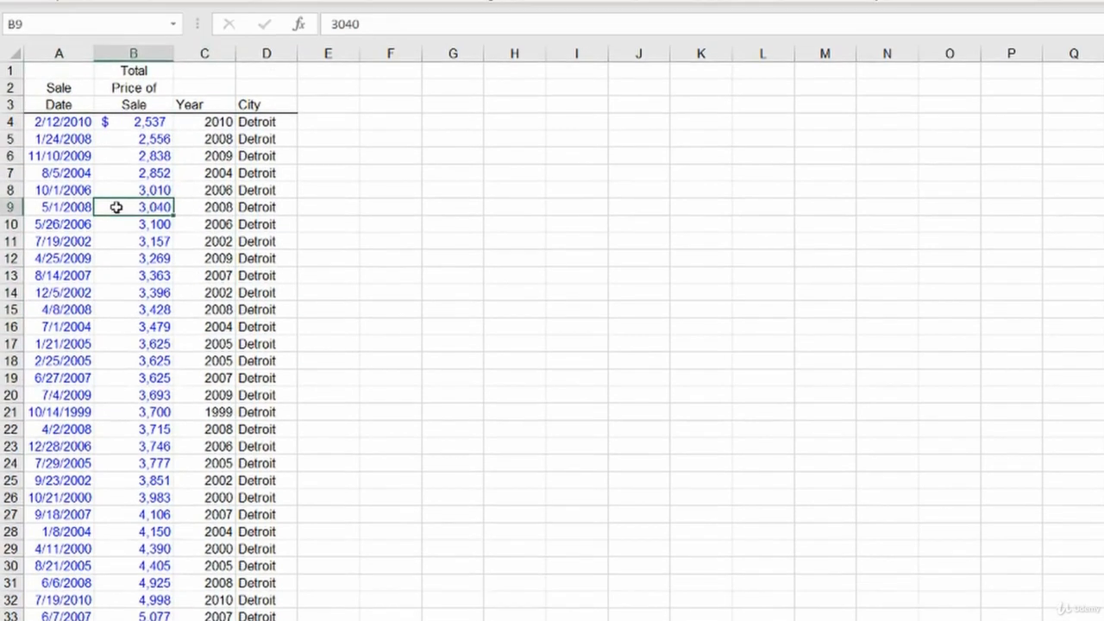
Create a pivot table on a new worksheet from the range A3:D205 of the Combined sheet.
key("alt")
key("Escape")
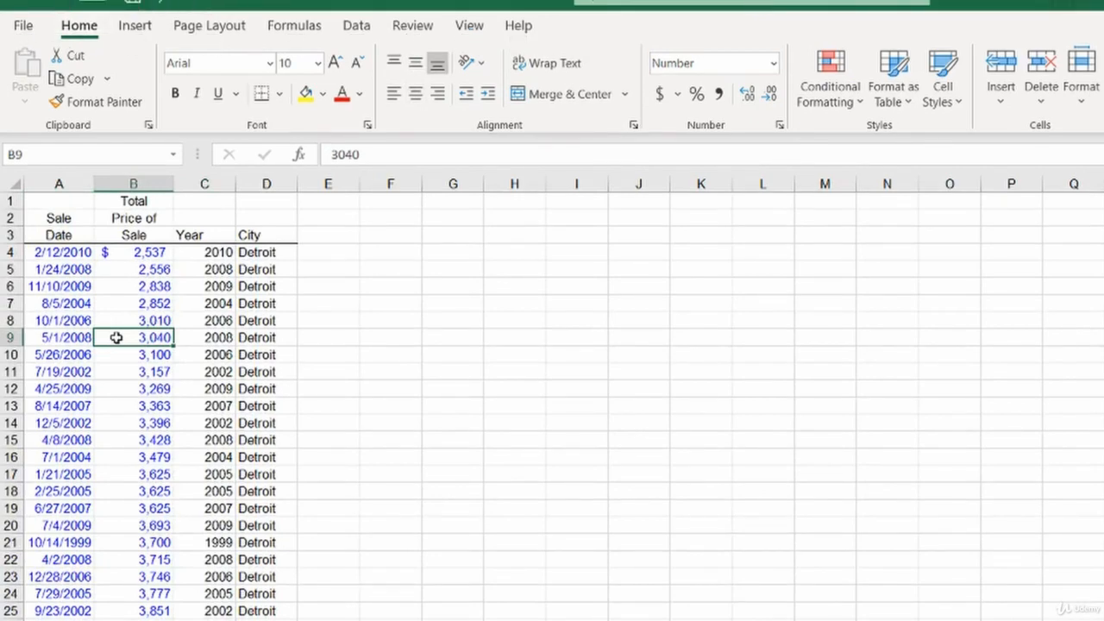
left_click(347, 28)
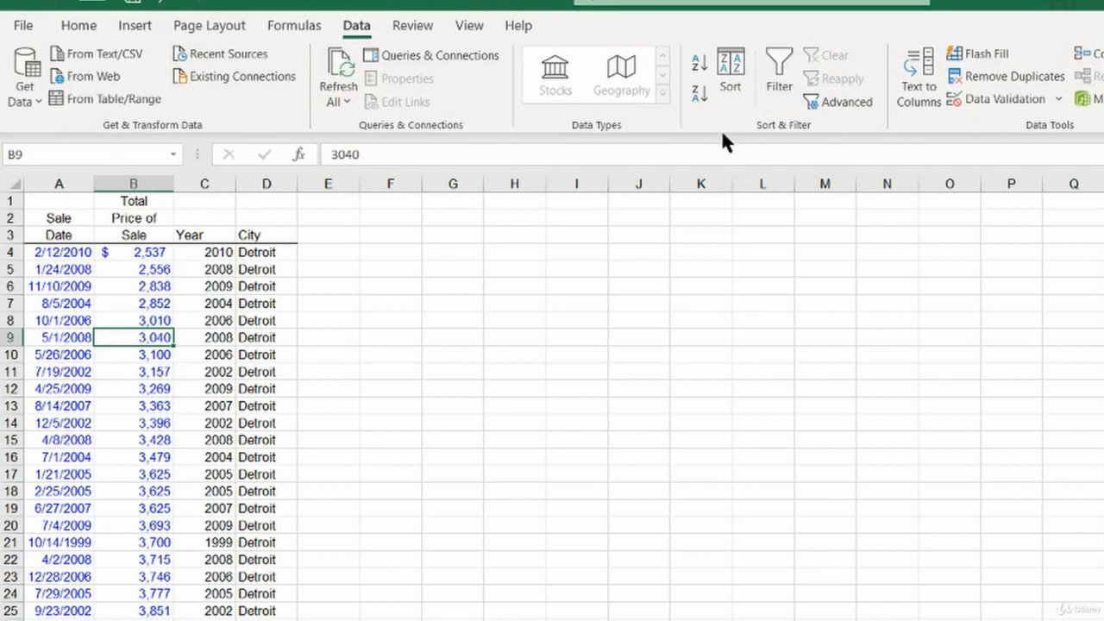
left_click(79, 25)
left_click(138, 28)
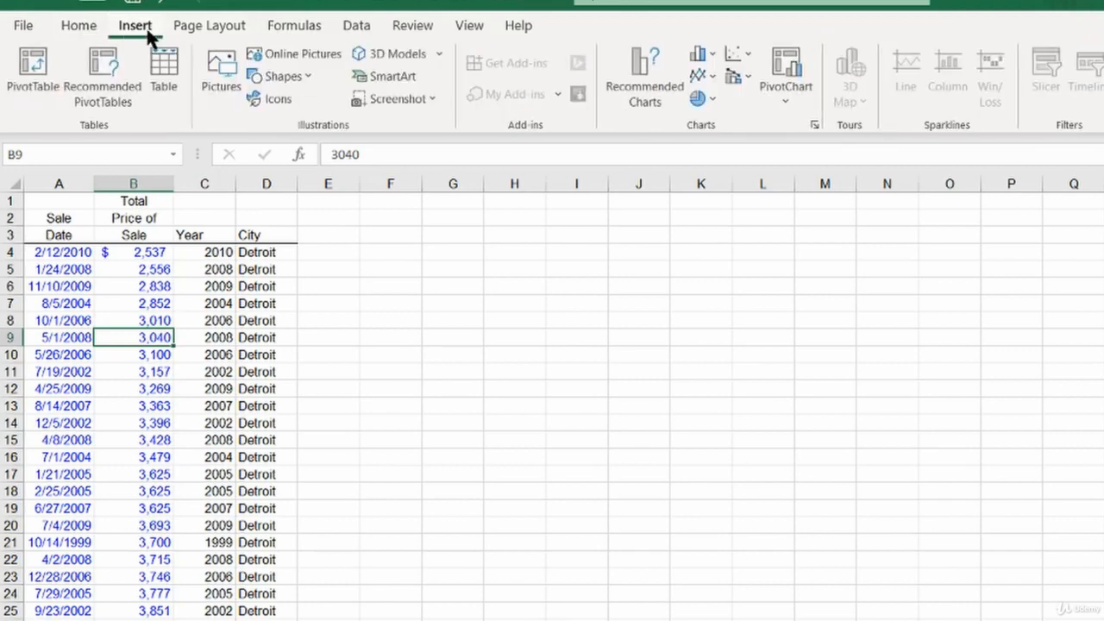
left_click(39, 78)
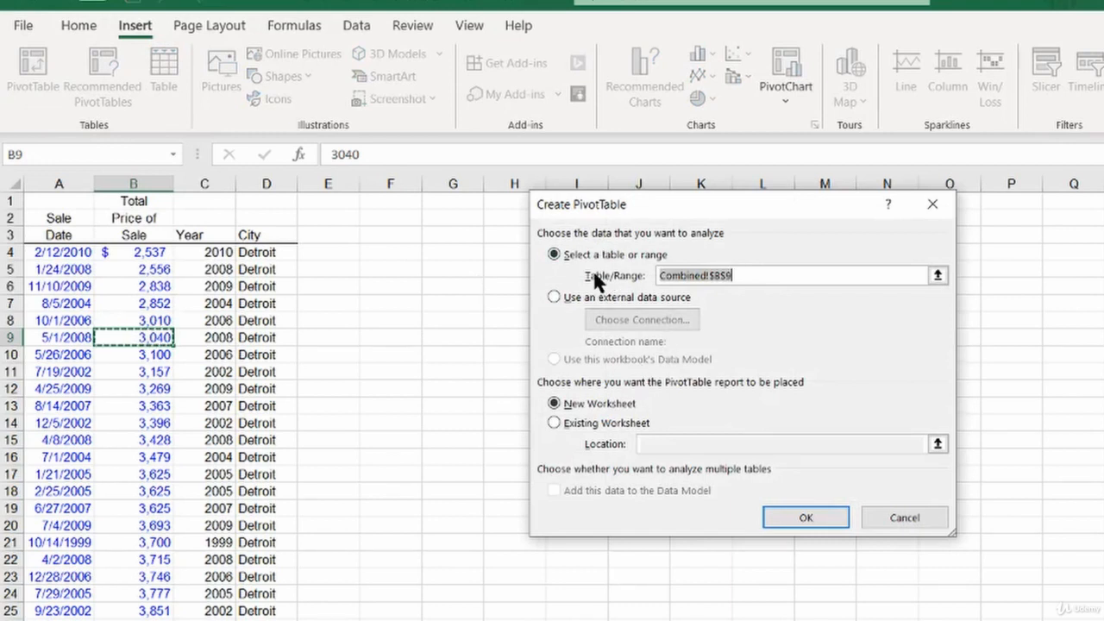
left_click(937, 274)
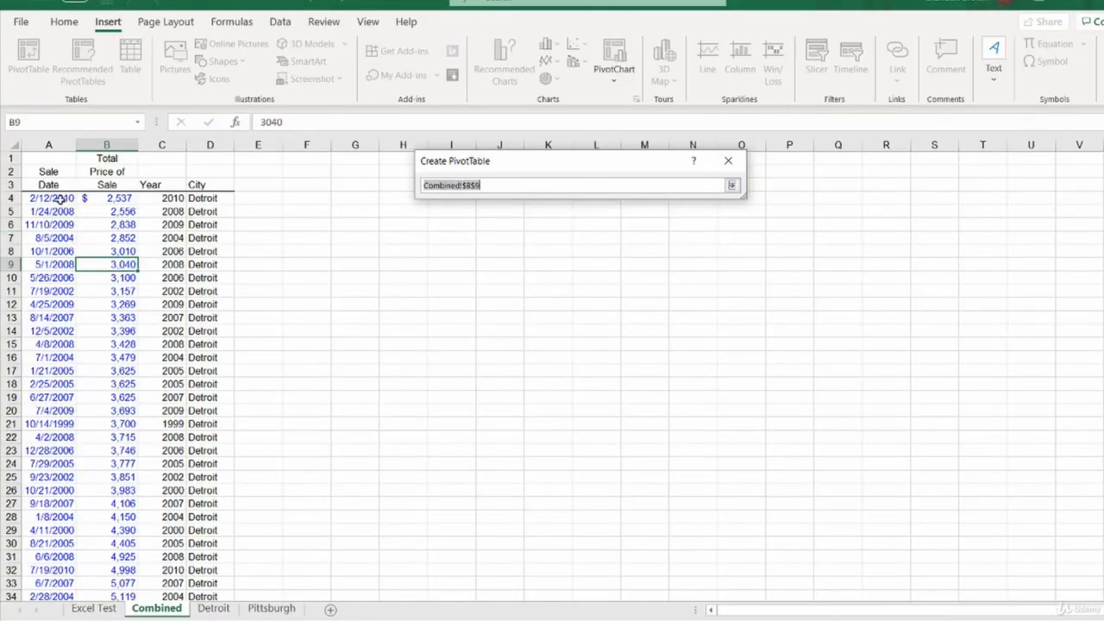
left_click(54, 188)
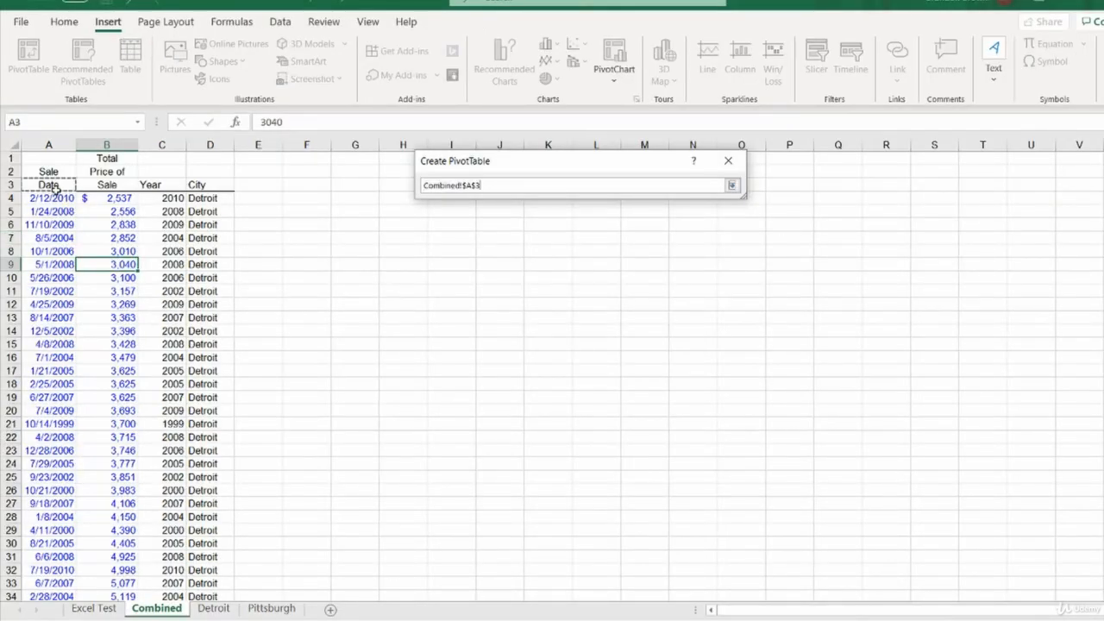
key("ctrl+shift+Right")
key("ctrl+shift+Down")
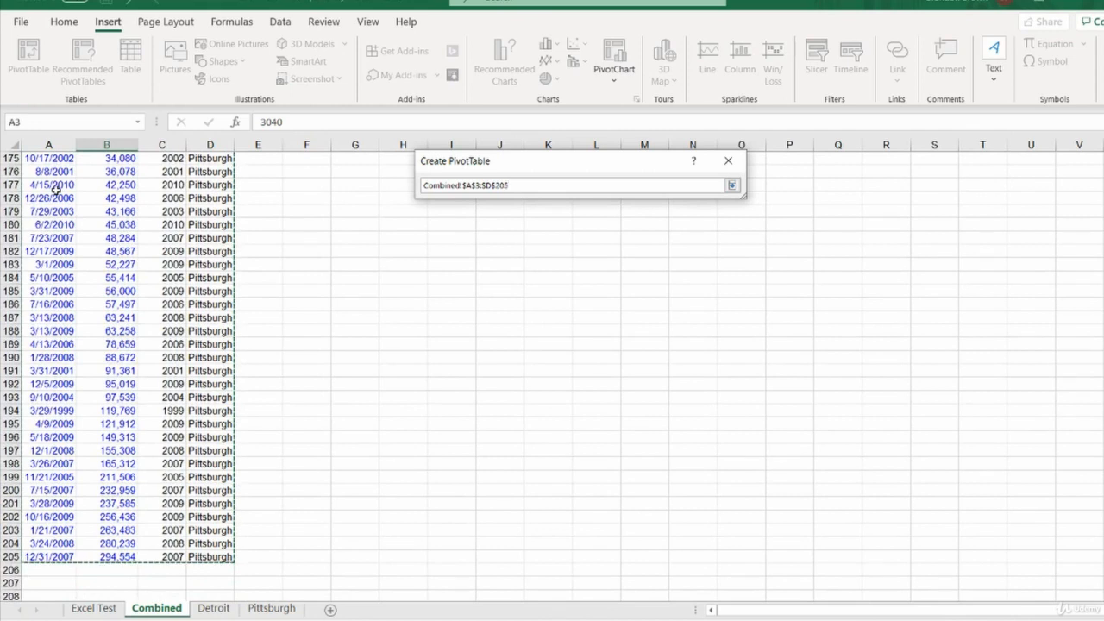
key("Return")
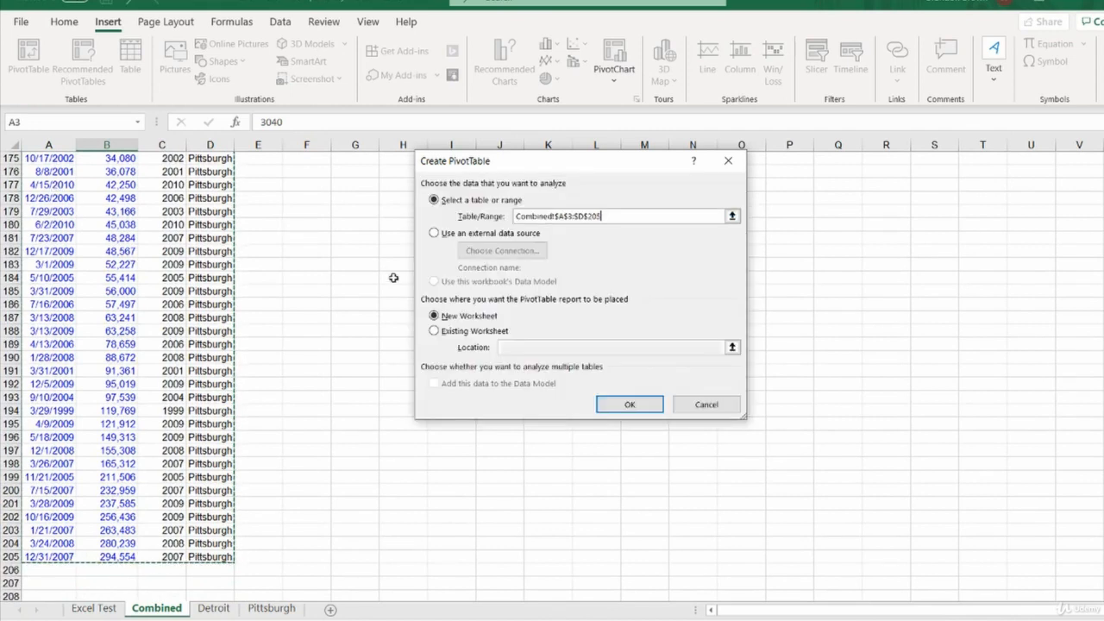
left_click(626, 405)
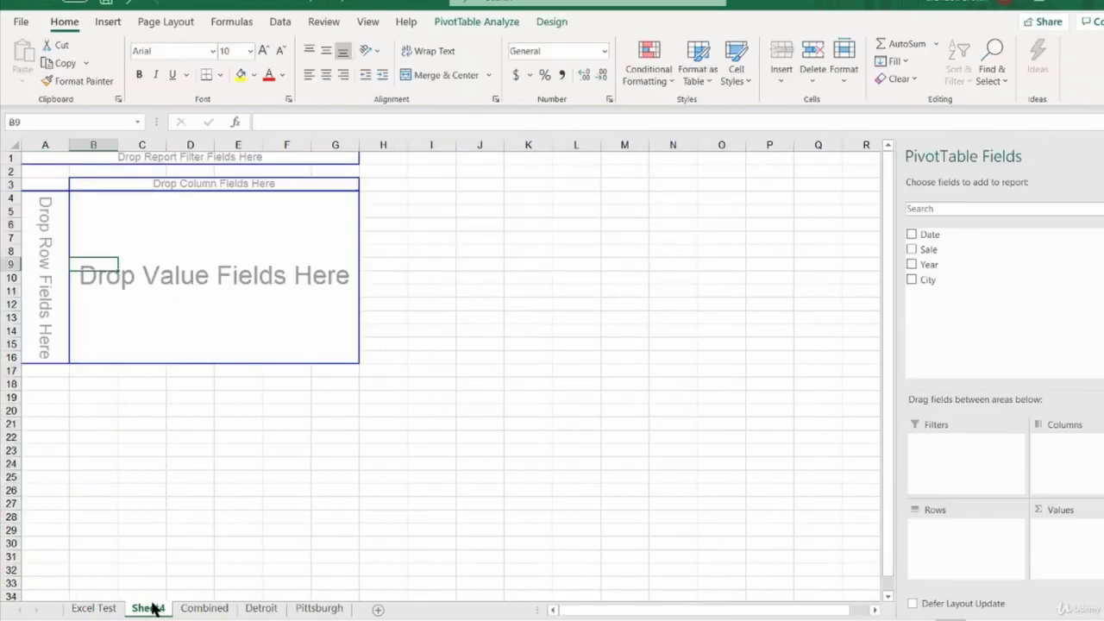
Move the new pivot table sheet in front of the Excel Test sheet and rename it Summary.
left_click_drag(83, 609, 79, 611)
double_click(86, 609)
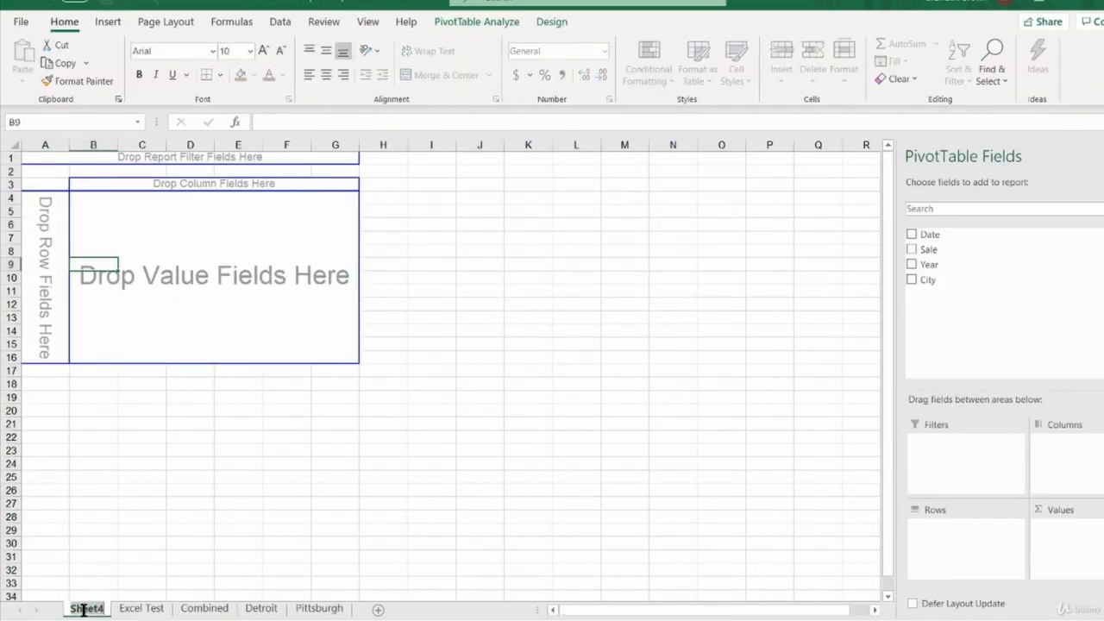
type("Summary")
key("Return")
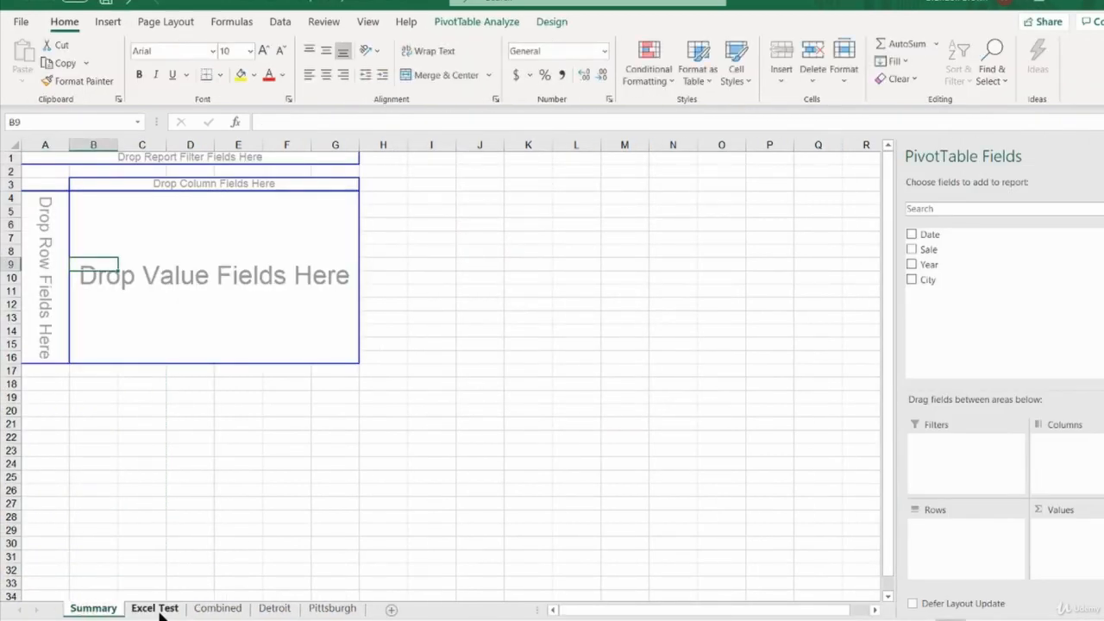
Following the test instructions, set Year as the row field and City as the column field of the Summary pivot table.
left_click(154, 609)
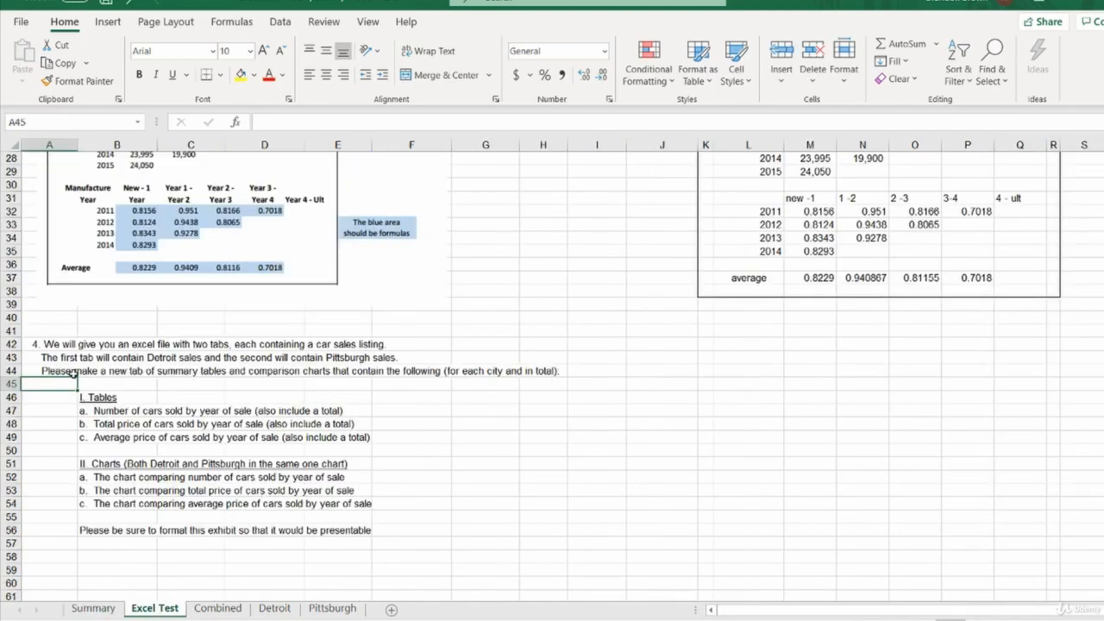
left_click(94, 609)
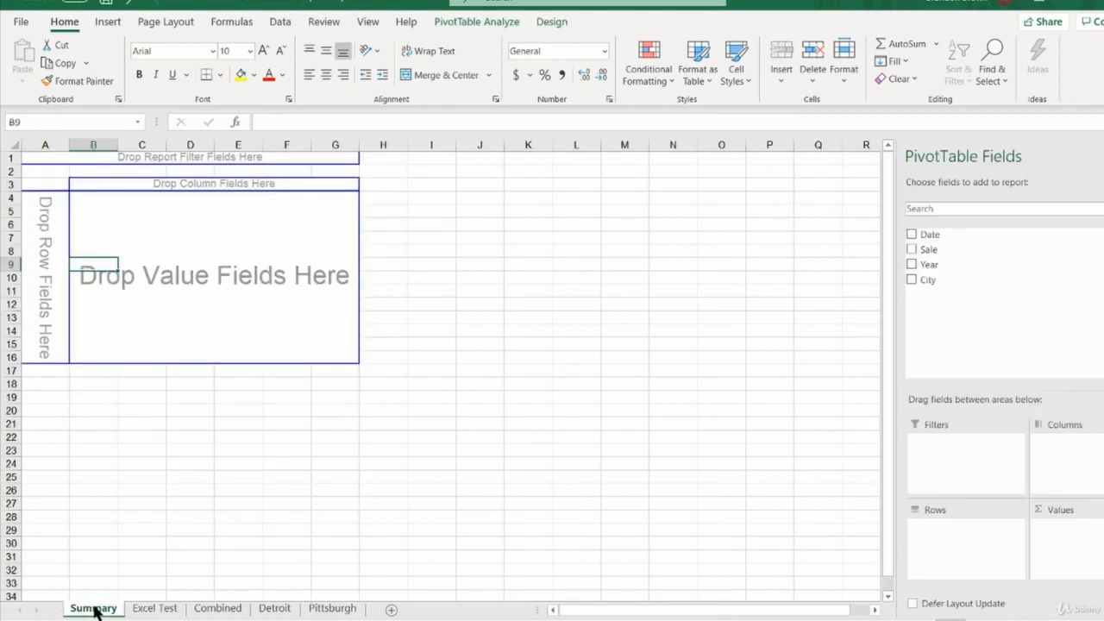
left_click(148, 609)
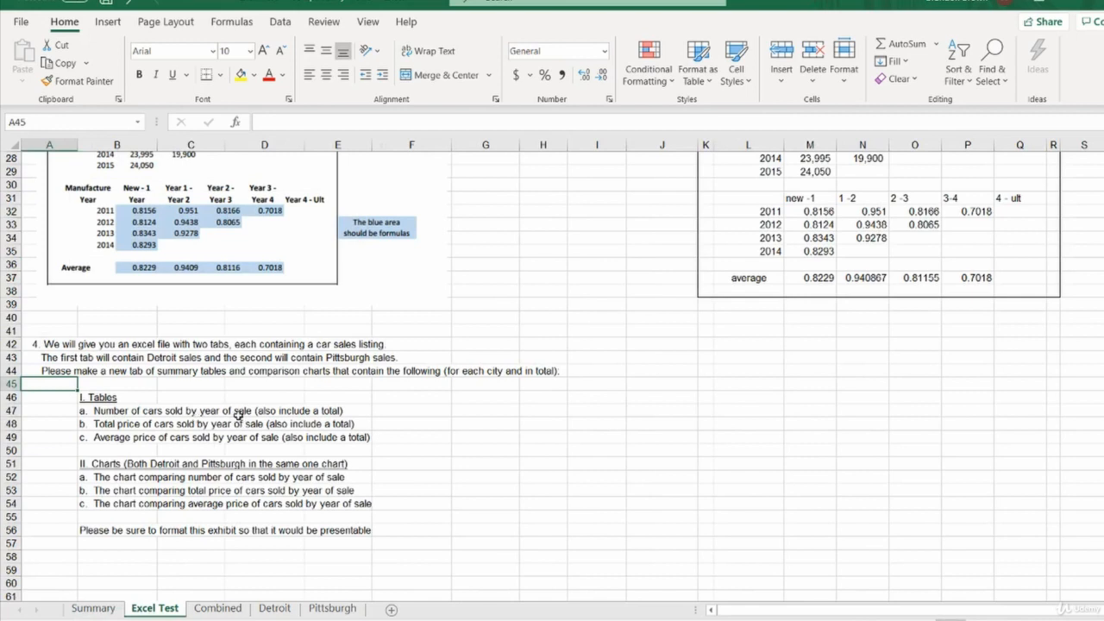
left_click(87, 609)
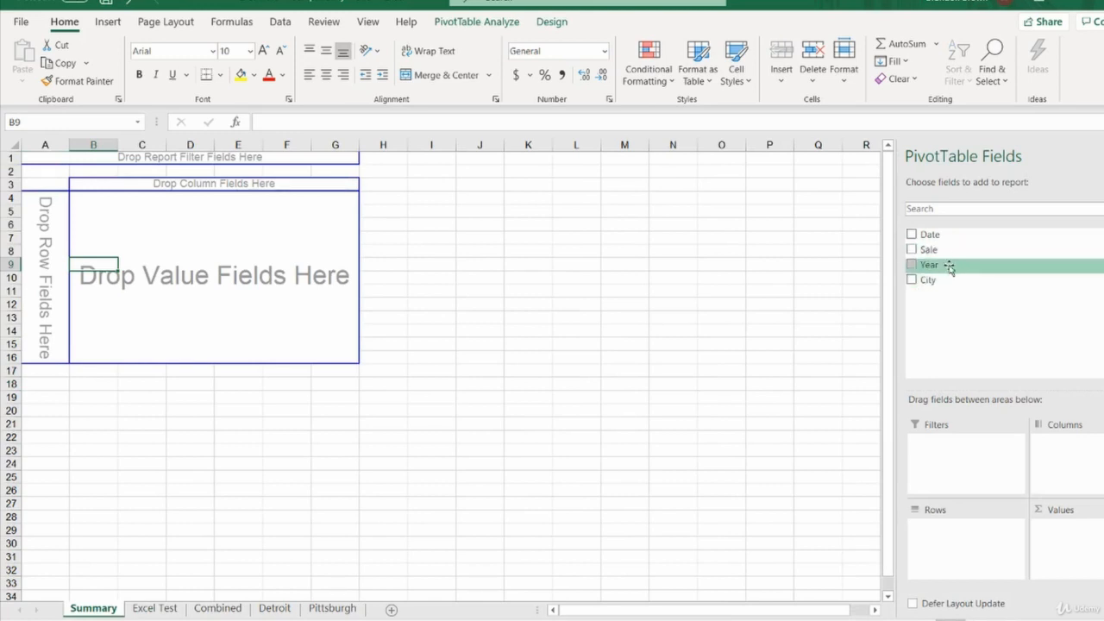
left_click_drag(947, 265, 959, 539)
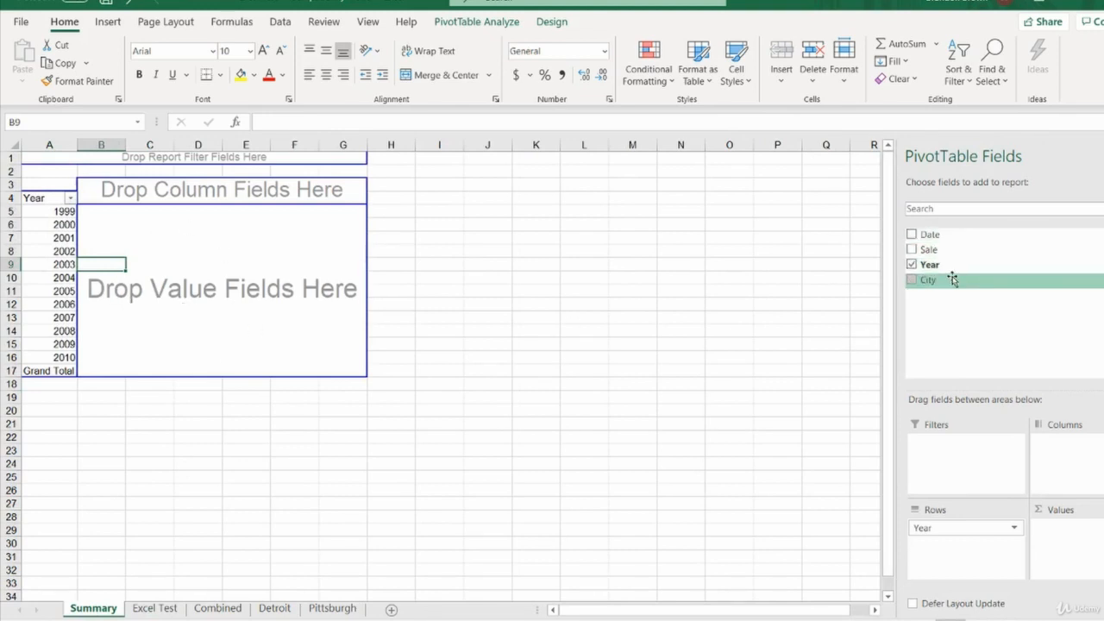
left_click(155, 608)
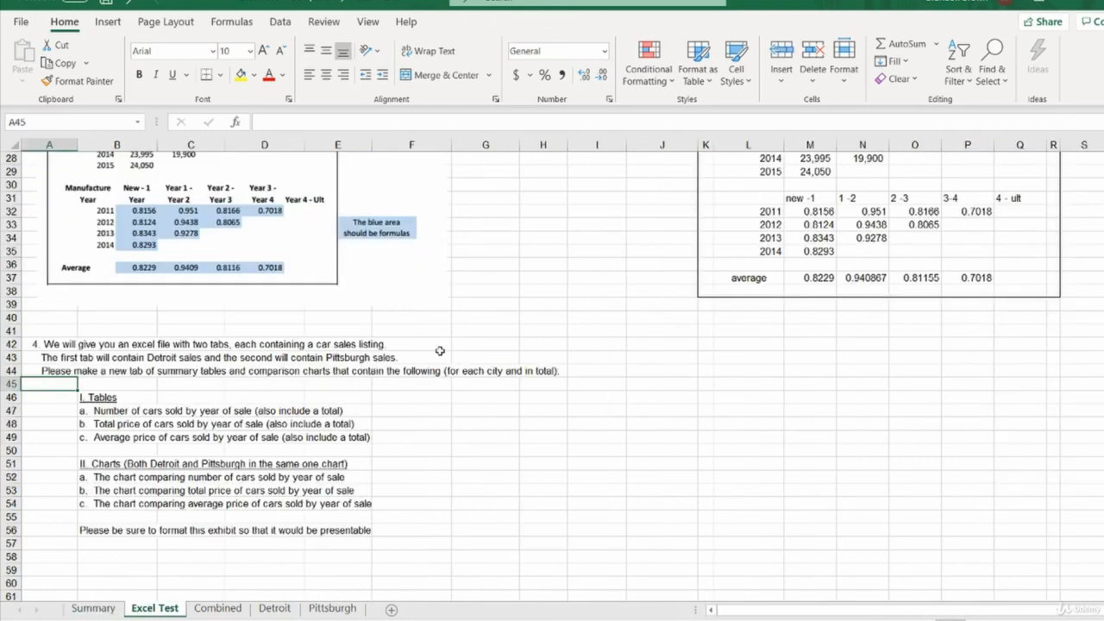
left_click(94, 608)
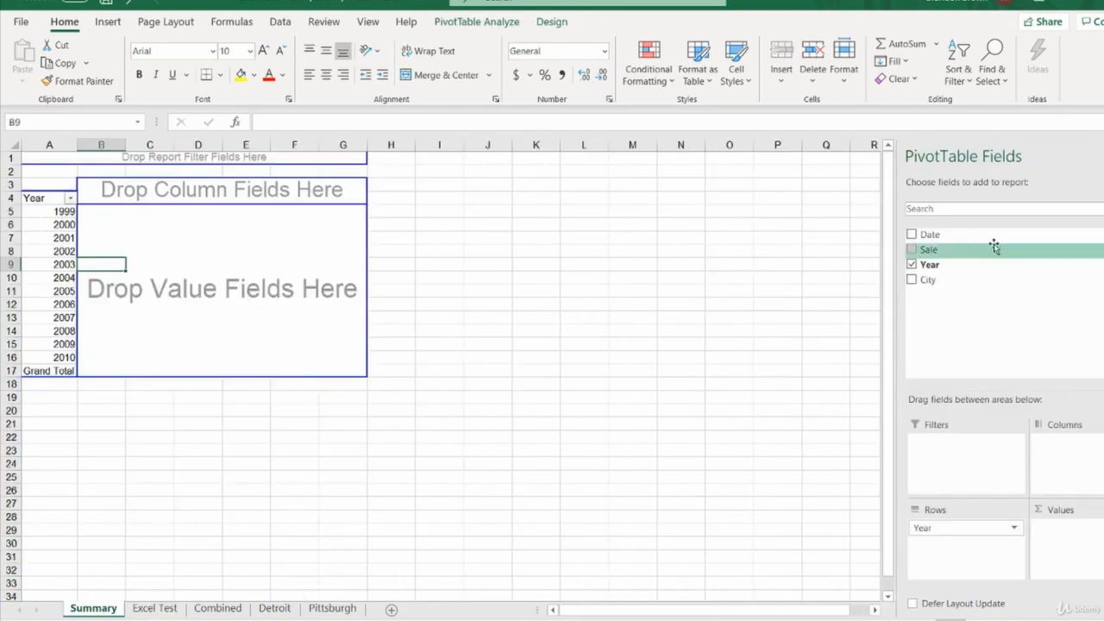
left_click_drag(959, 285, 1078, 452)
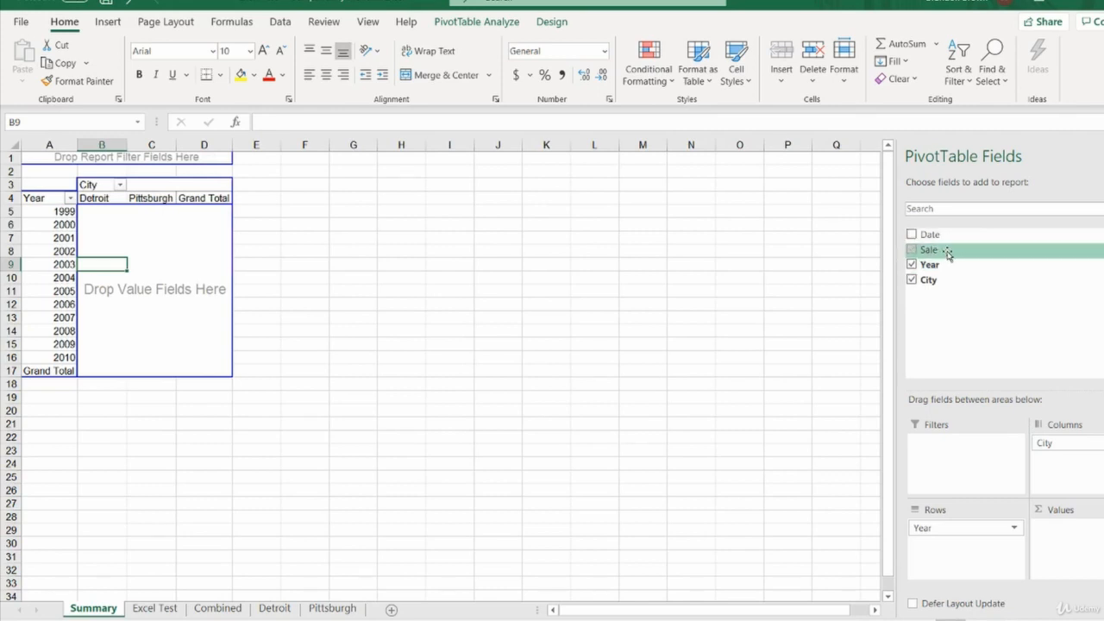
Add the Sale field to the pivot table's values and summarize it by Count.
left_click_drag(947, 253, 1069, 528)
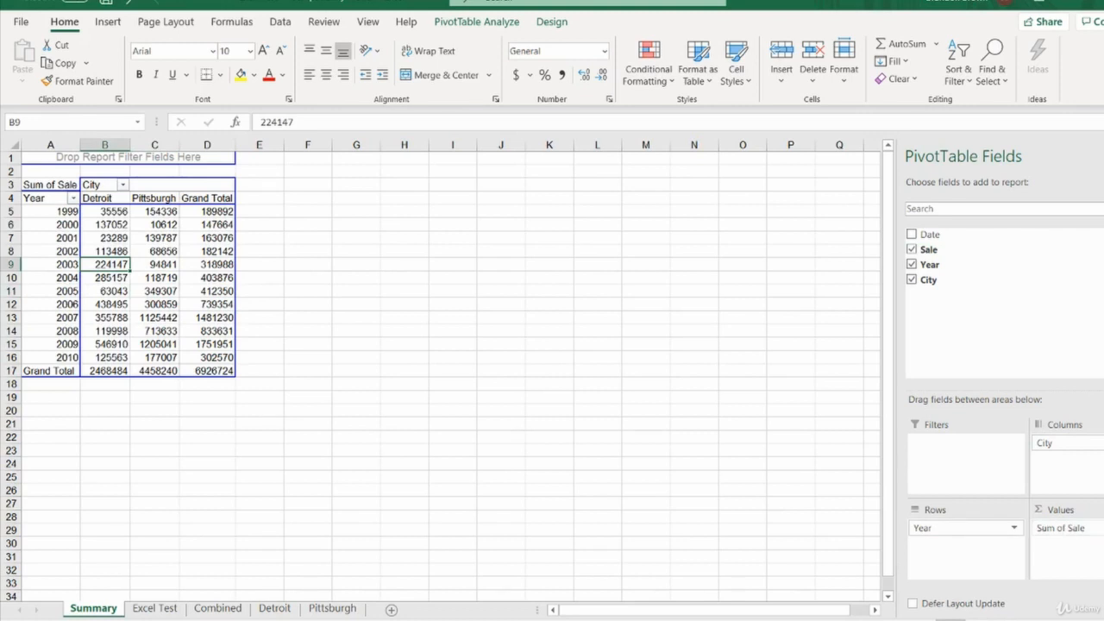
left_click(1069, 527)
left_click(1056, 507)
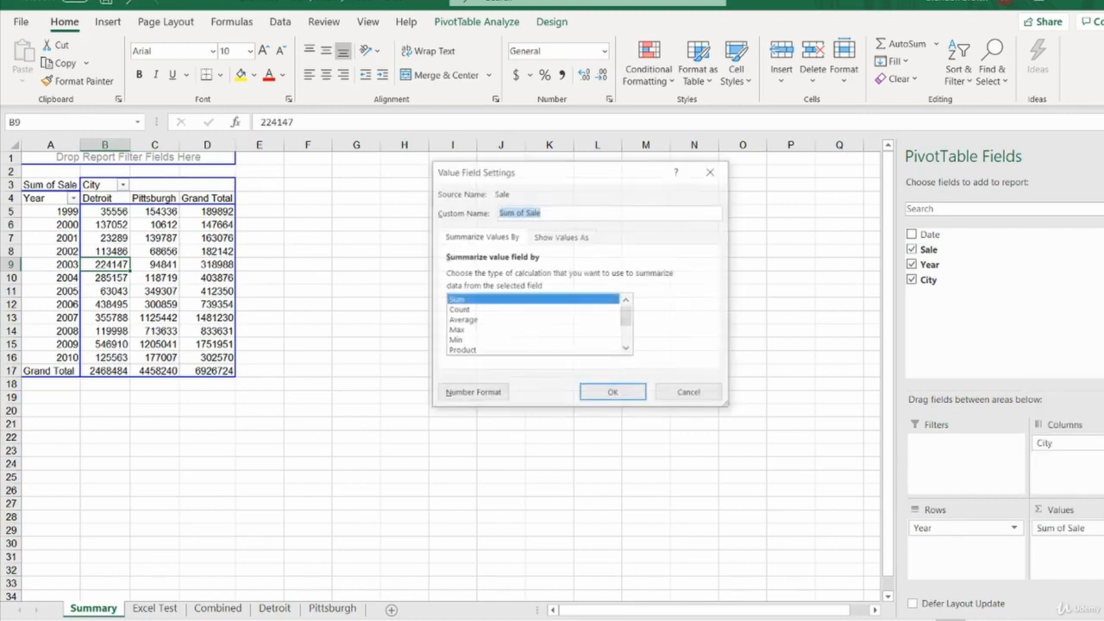
left_click(456, 309)
left_click(606, 394)
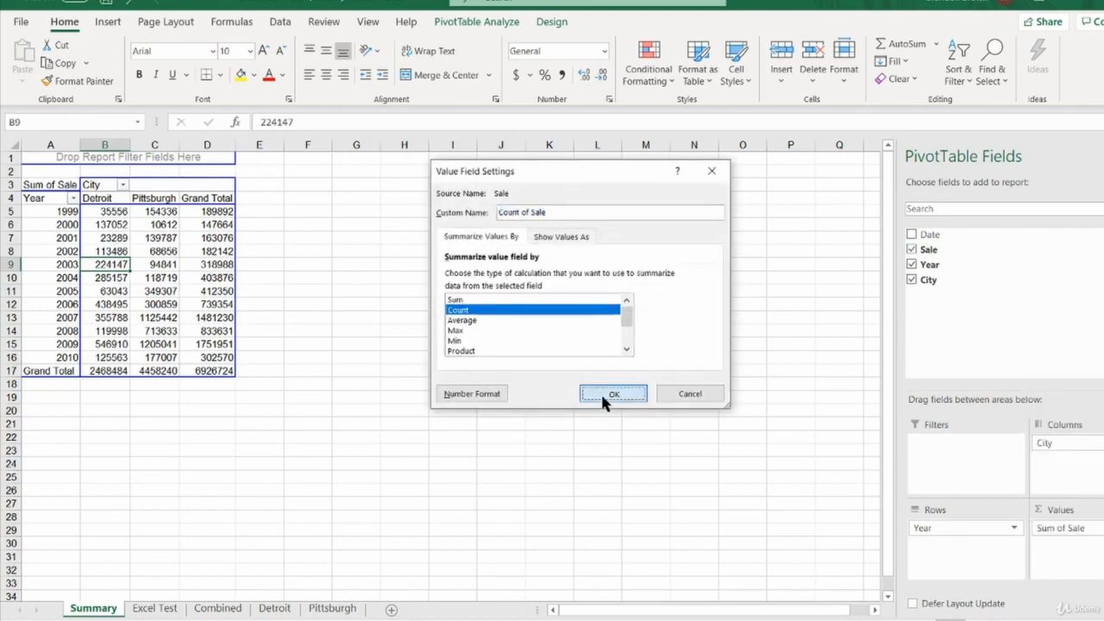
Examine the pivot table's sale counts by year, city and total, and compare them with the tables required on the Excel Test sheet.
left_click(130, 225)
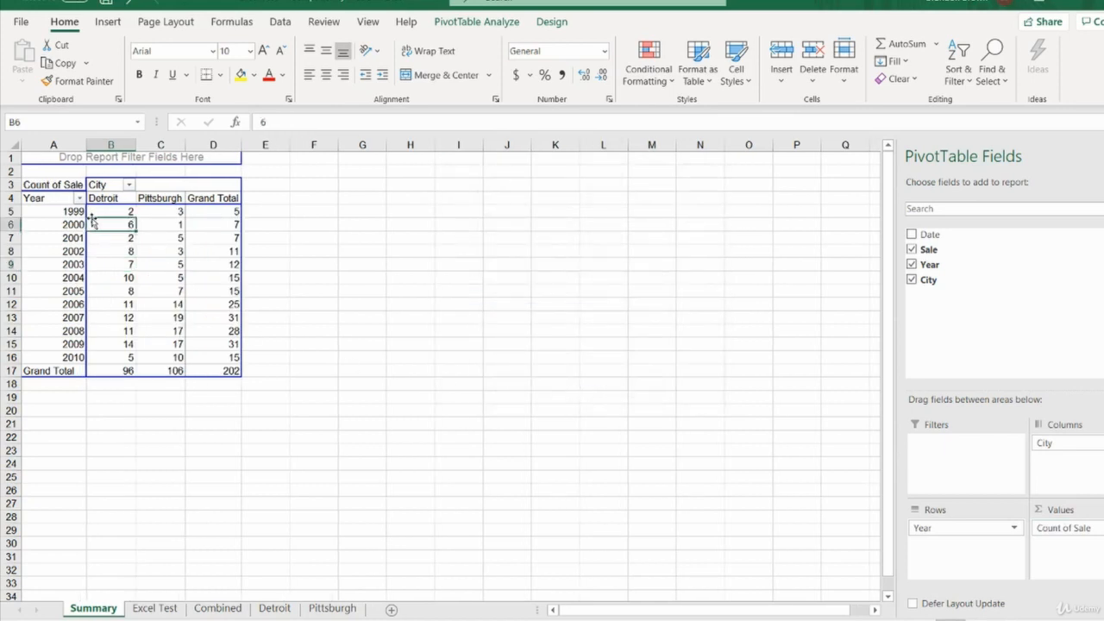
left_click_drag(65, 213, 65, 320)
left_click_drag(104, 200, 218, 206)
left_click(223, 258)
left_click(225, 341)
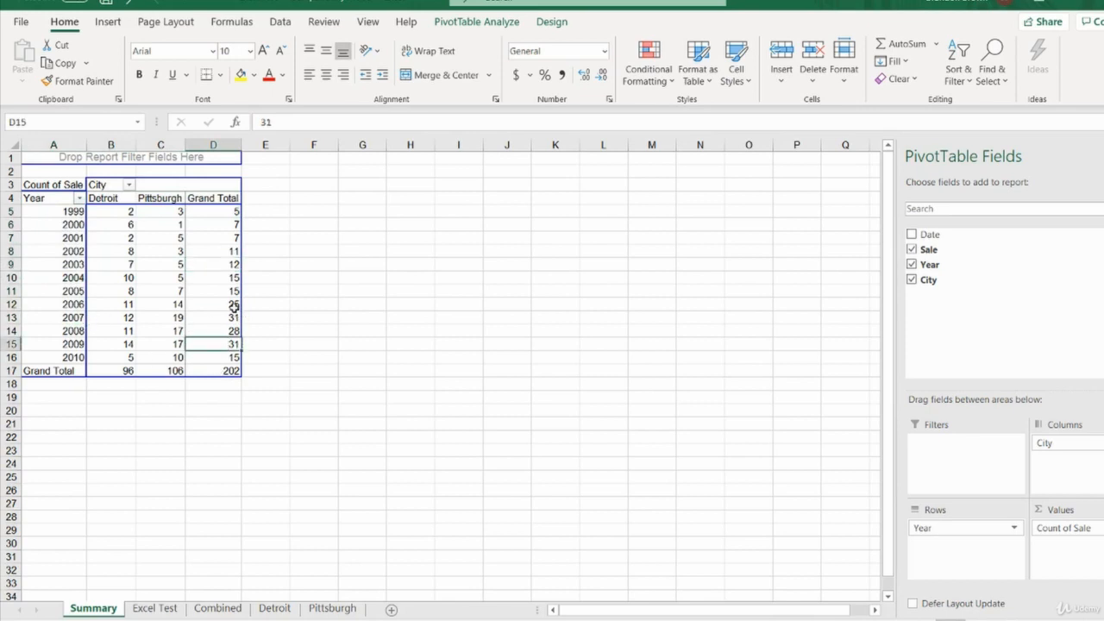
left_click_drag(233, 305, 198, 358)
left_click(234, 355)
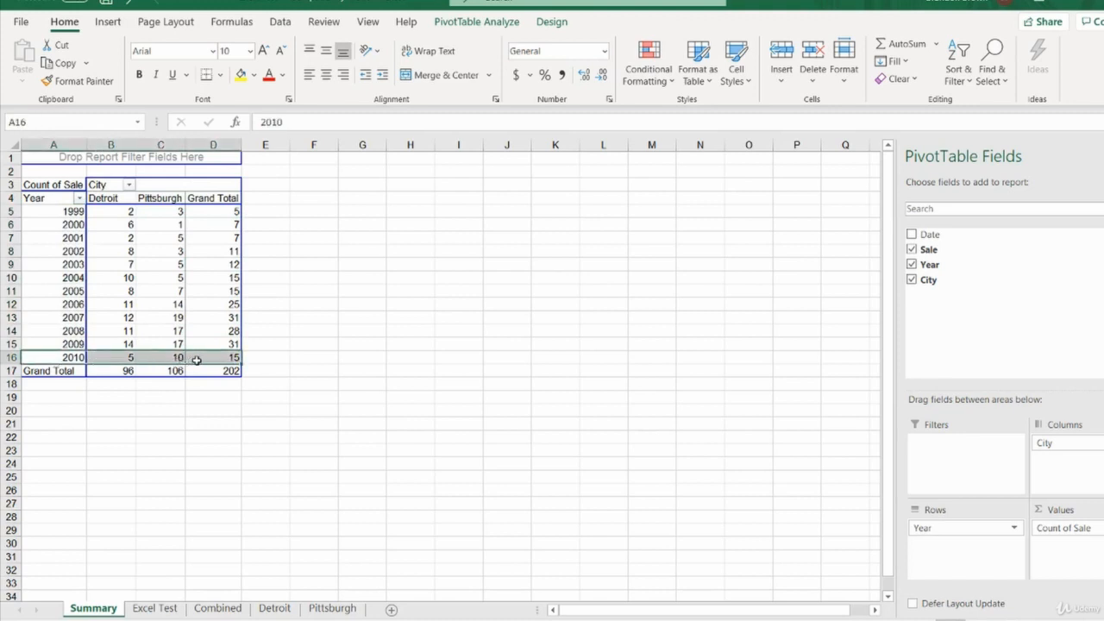
left_click(197, 358)
left_click(156, 608)
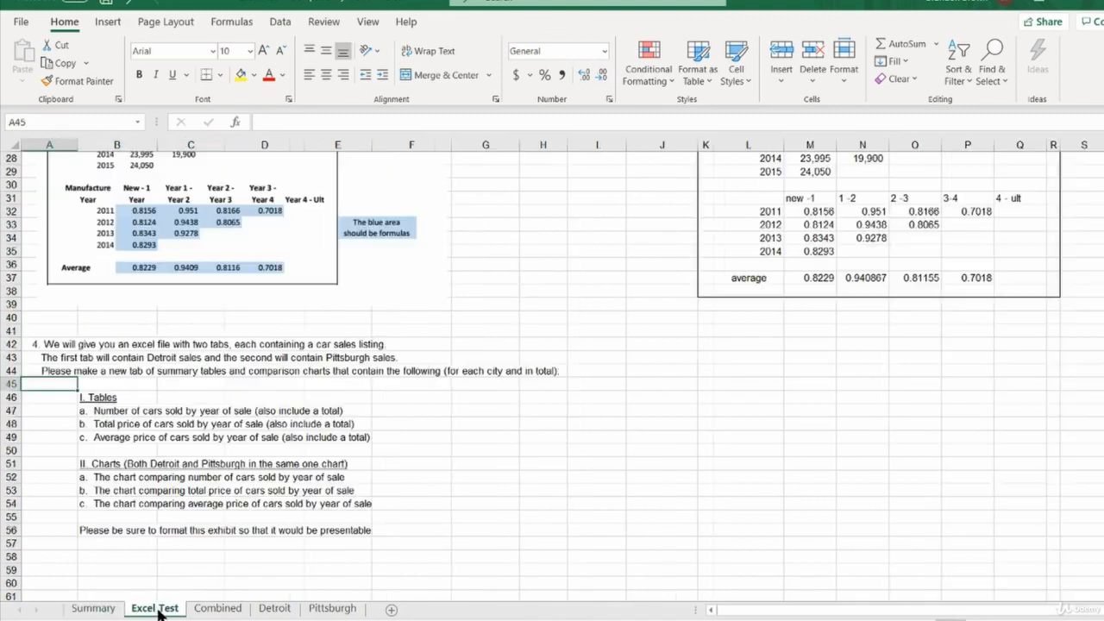
left_click(119, 412)
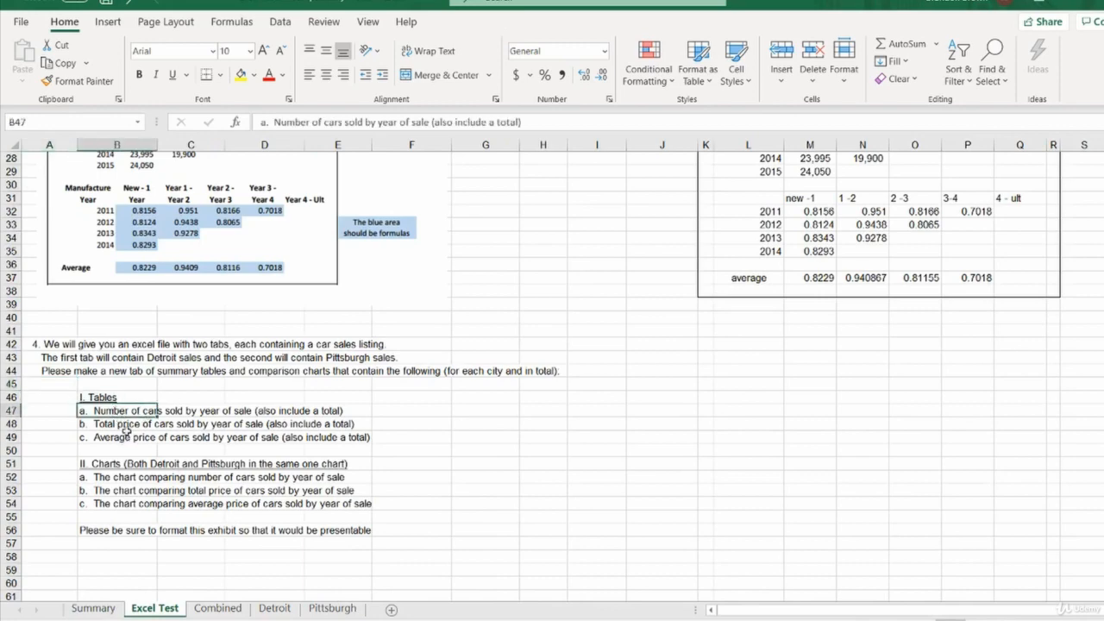
left_click(126, 425)
left_click(125, 439)
left_click(117, 609)
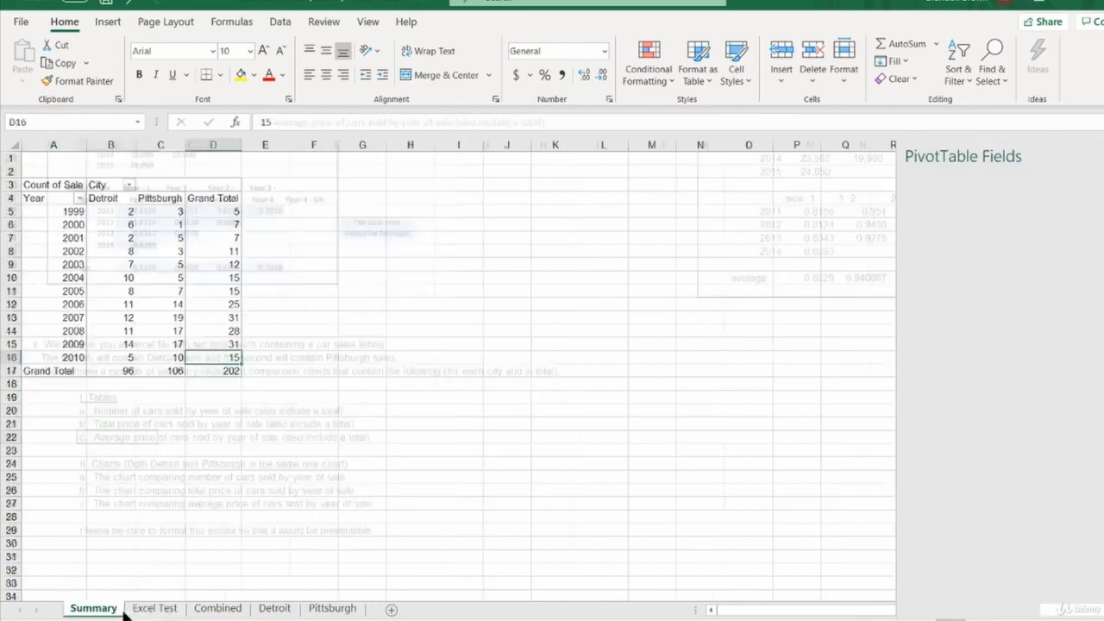
Start a new pivot table from the combined sales list in A3:D205 on the Combined sheet.
left_click(217, 609)
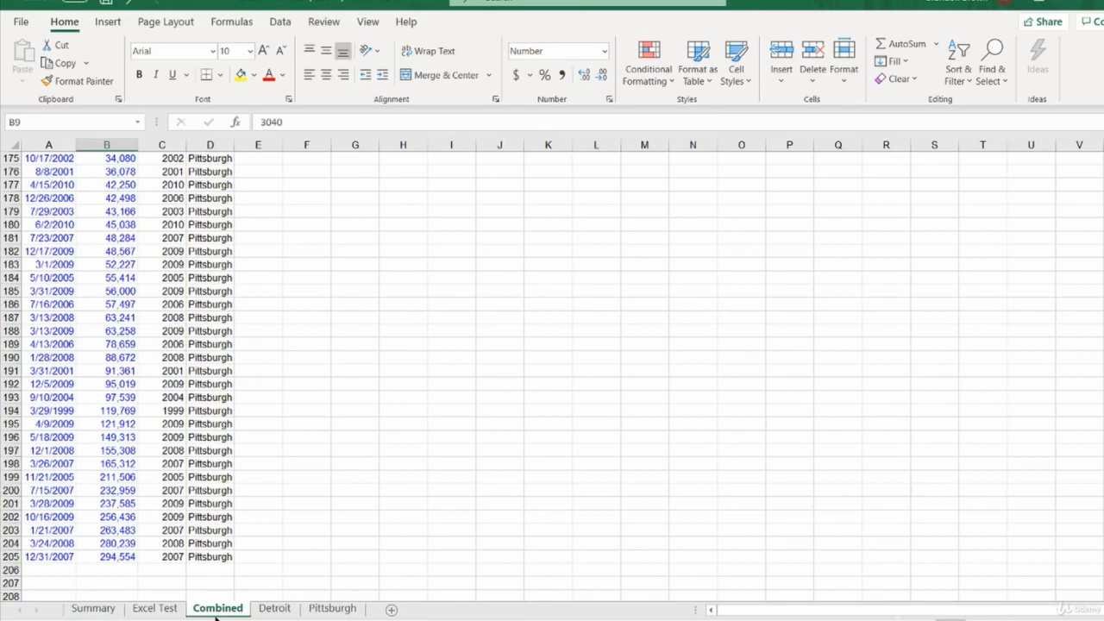
left_click(155, 427)
key("ctrl+Up")
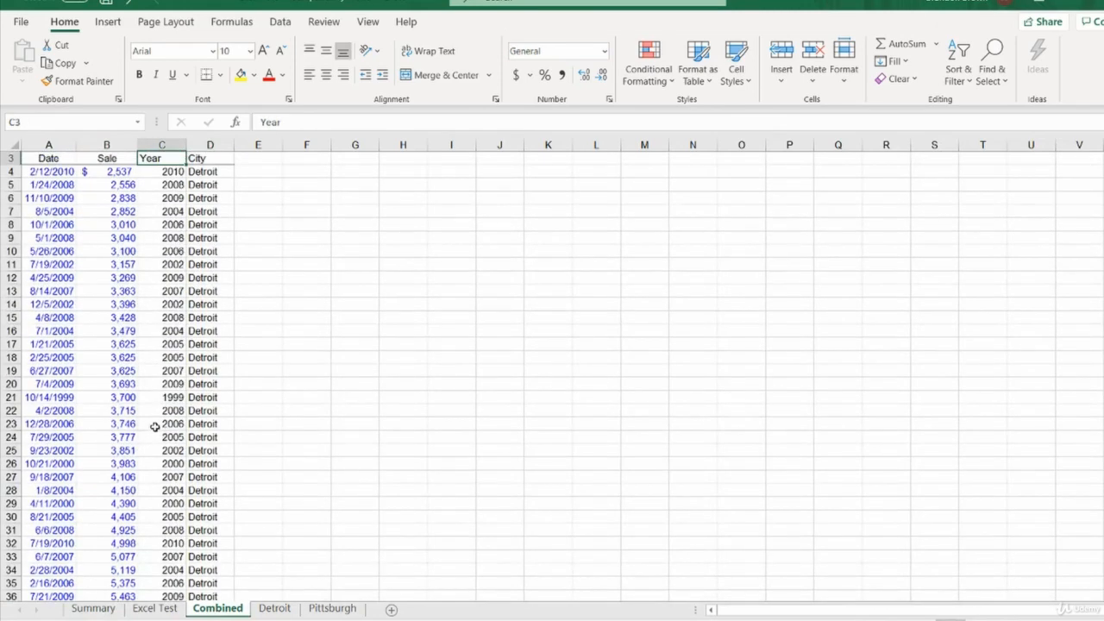
left_click(57, 201)
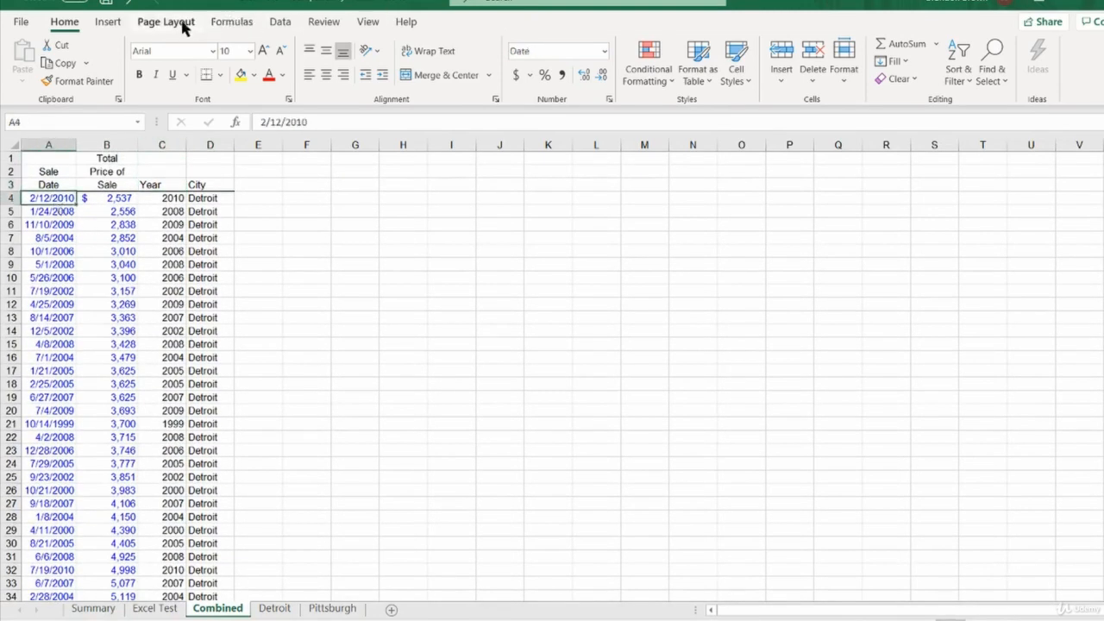
left_click(108, 22)
key("Up")
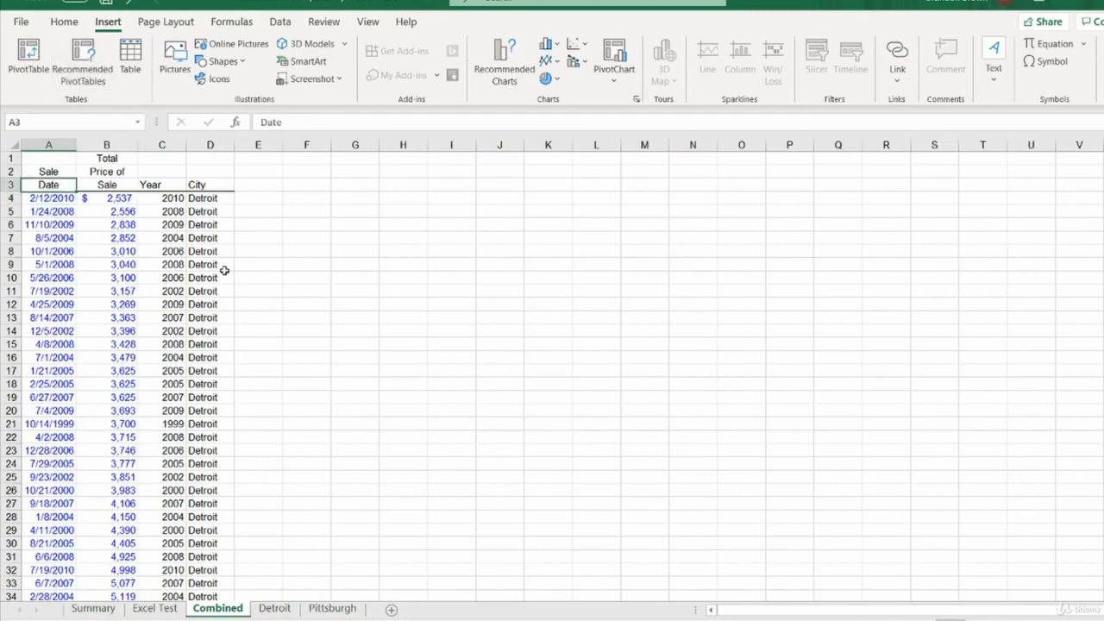
key("ctrl+shift+Right")
key("ctrl+shift+Down")
left_click(34, 57)
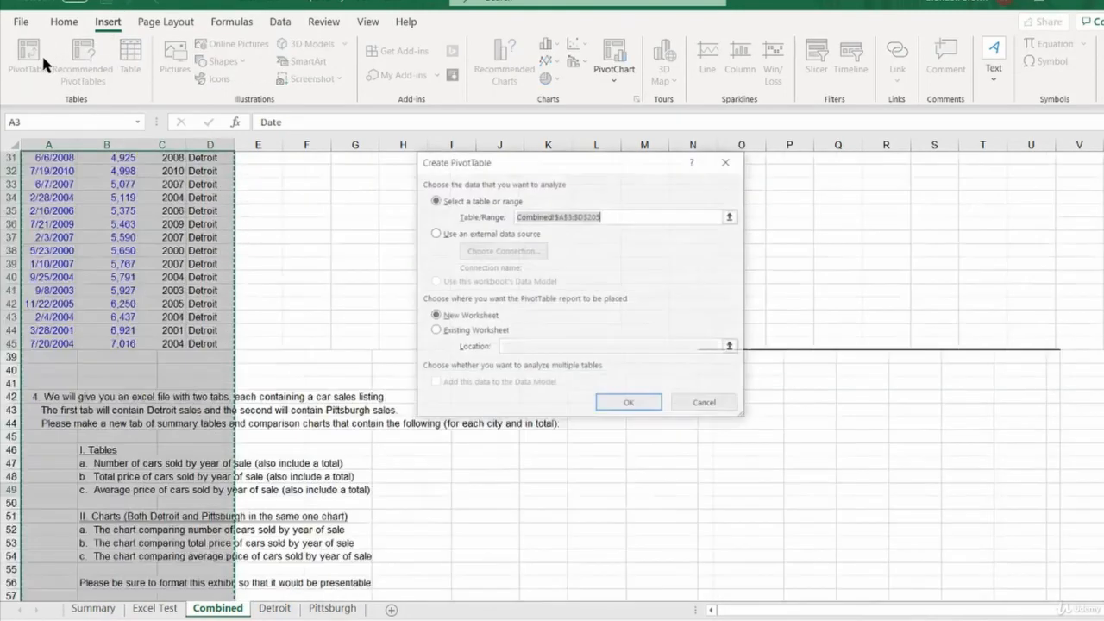
Place the new pivot table on the existing Summary sheet at cell G3, beside the count table.
left_click(470, 331)
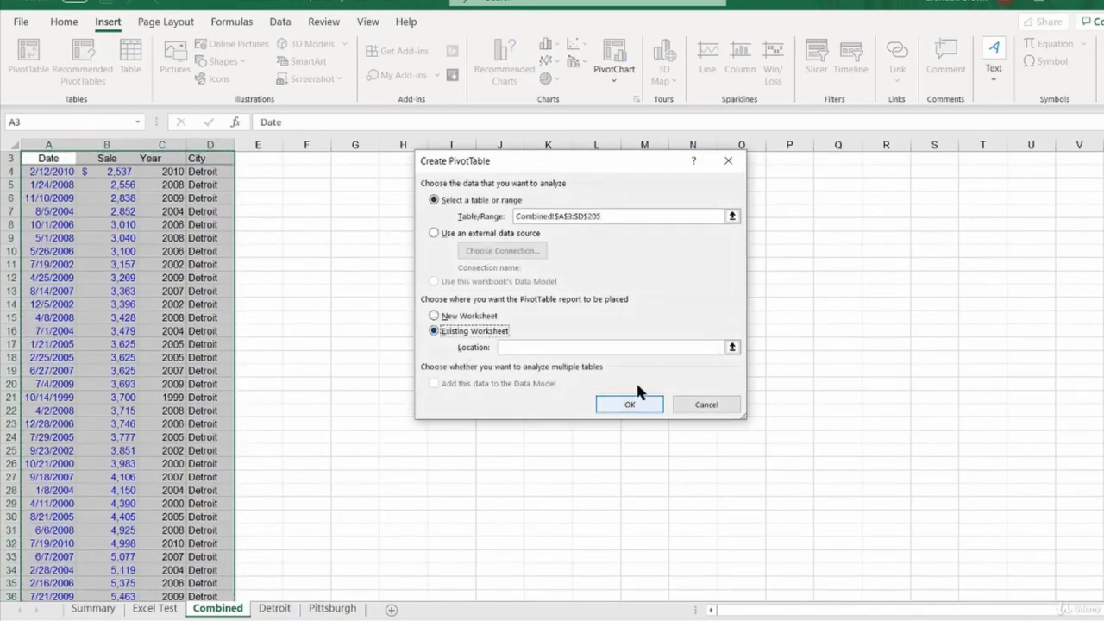
left_click(732, 347)
left_click(120, 609)
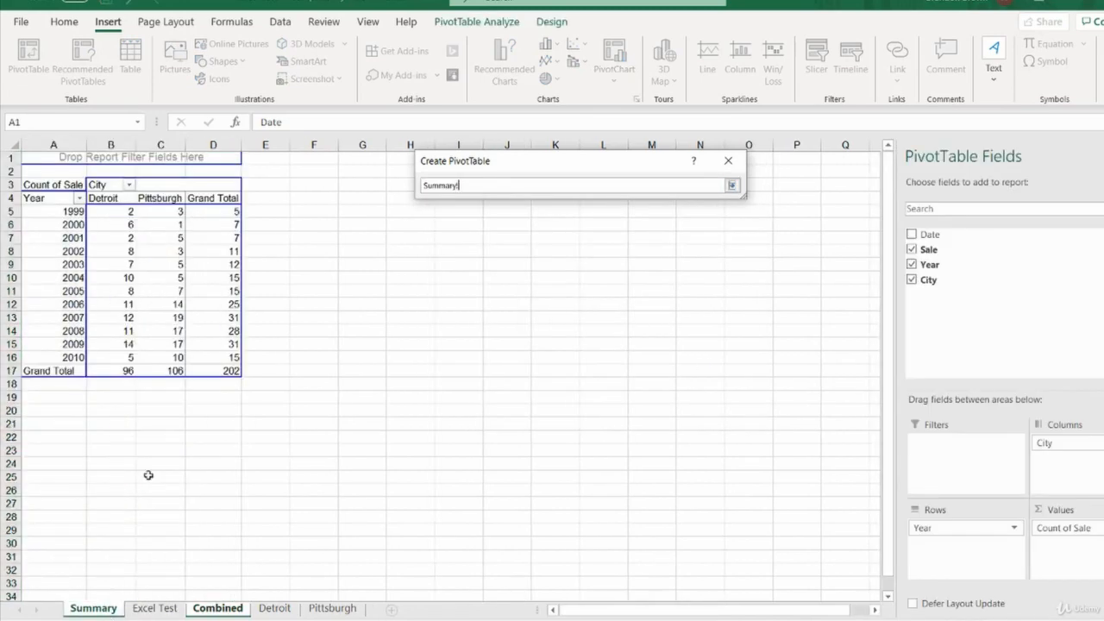
left_click(329, 189)
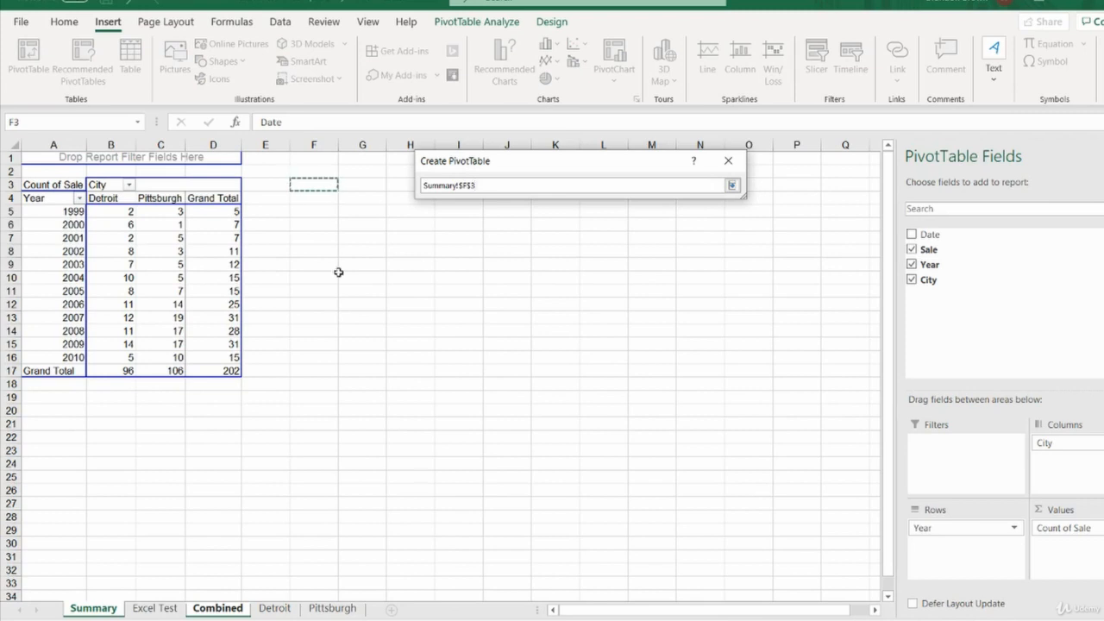
left_click(356, 184)
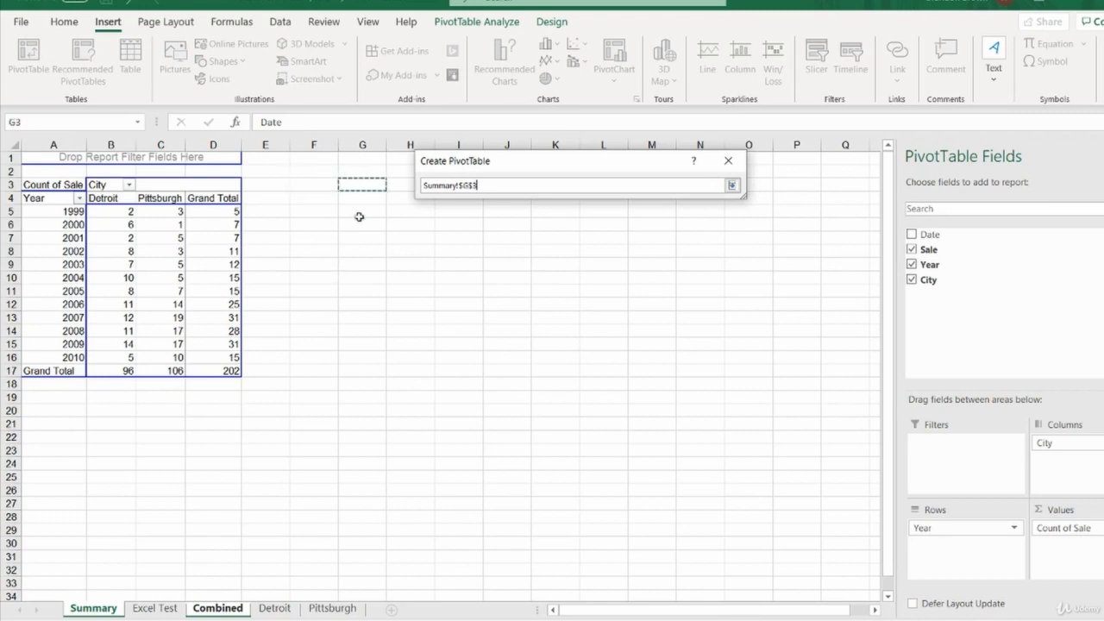
key("Return")
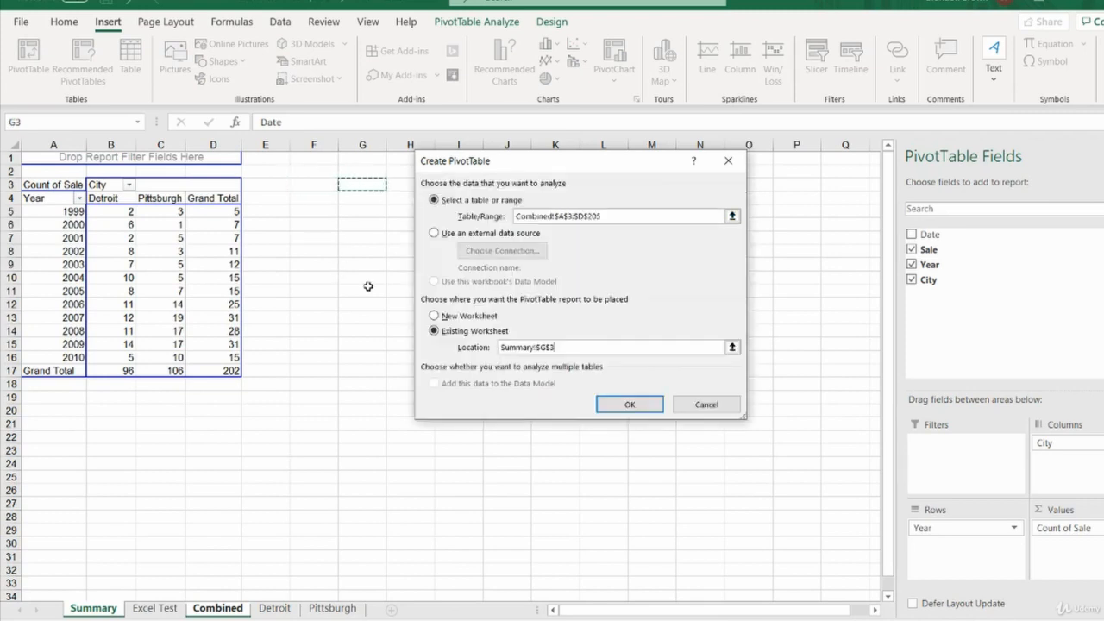
left_click(636, 406)
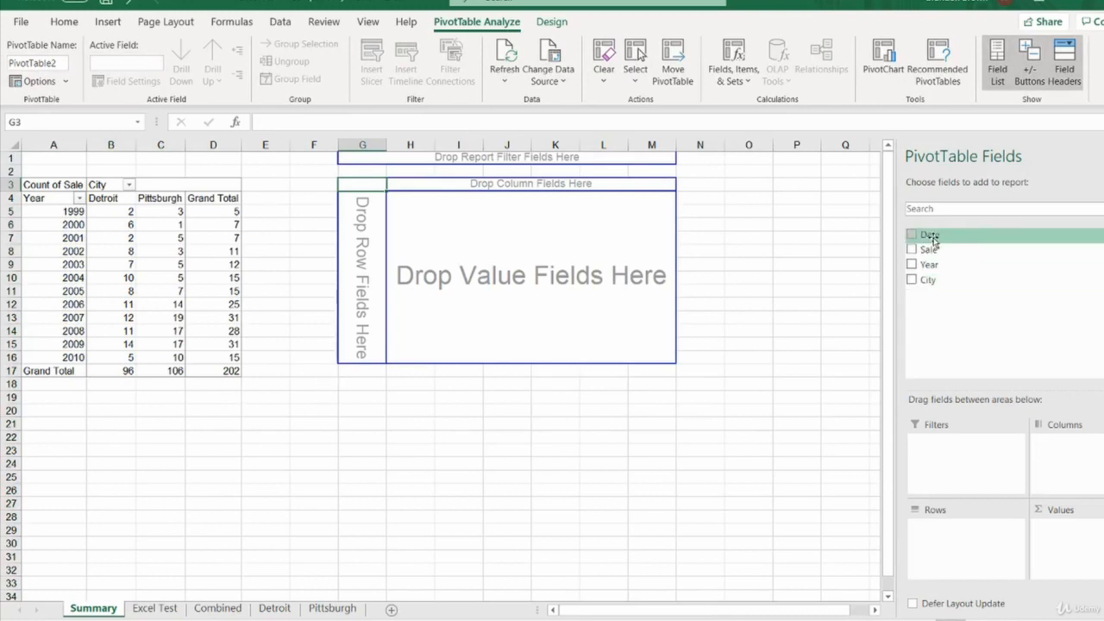
Set Year as rows, City as columns and Sum of Sale as values in the pivot table at G3.
left_click_drag(929, 265, 966, 533)
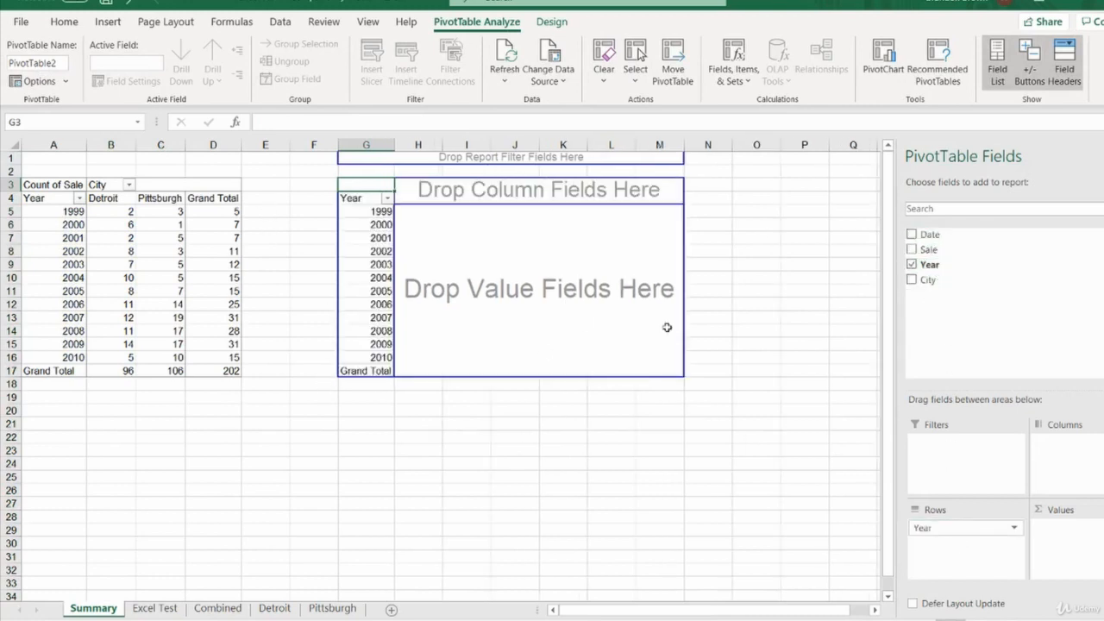
left_click_drag(928, 279, 1075, 449)
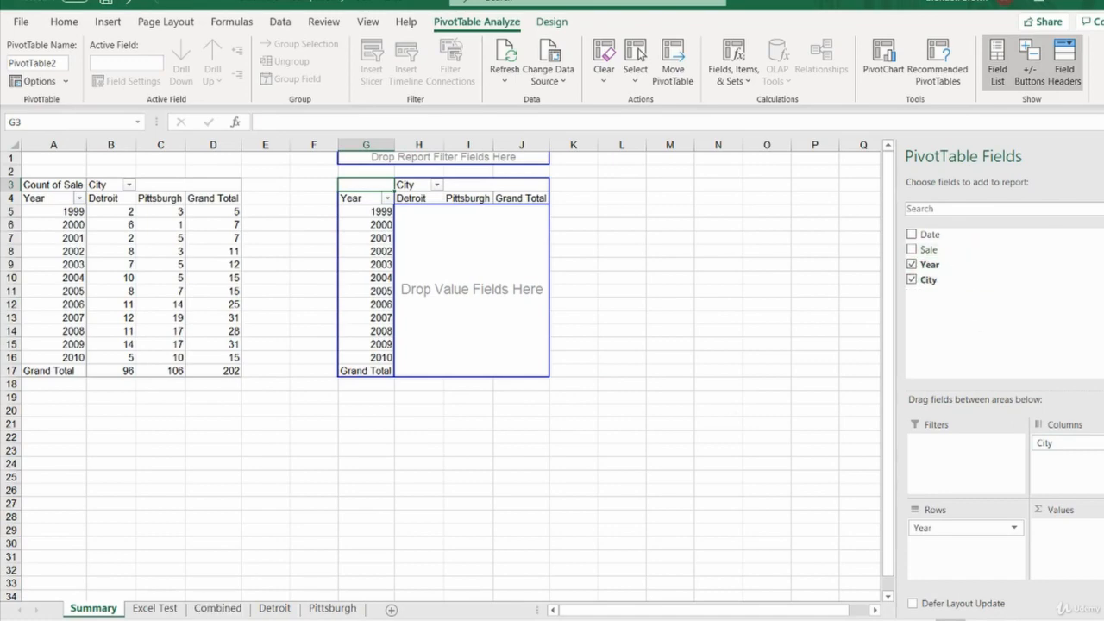
left_click(155, 608)
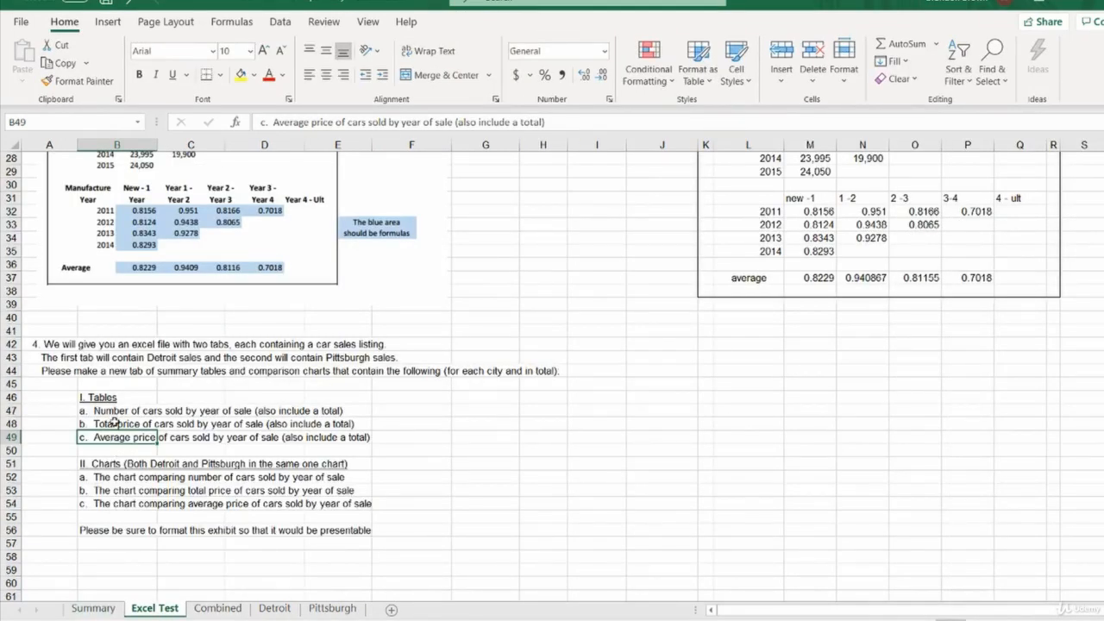
left_click(92, 608)
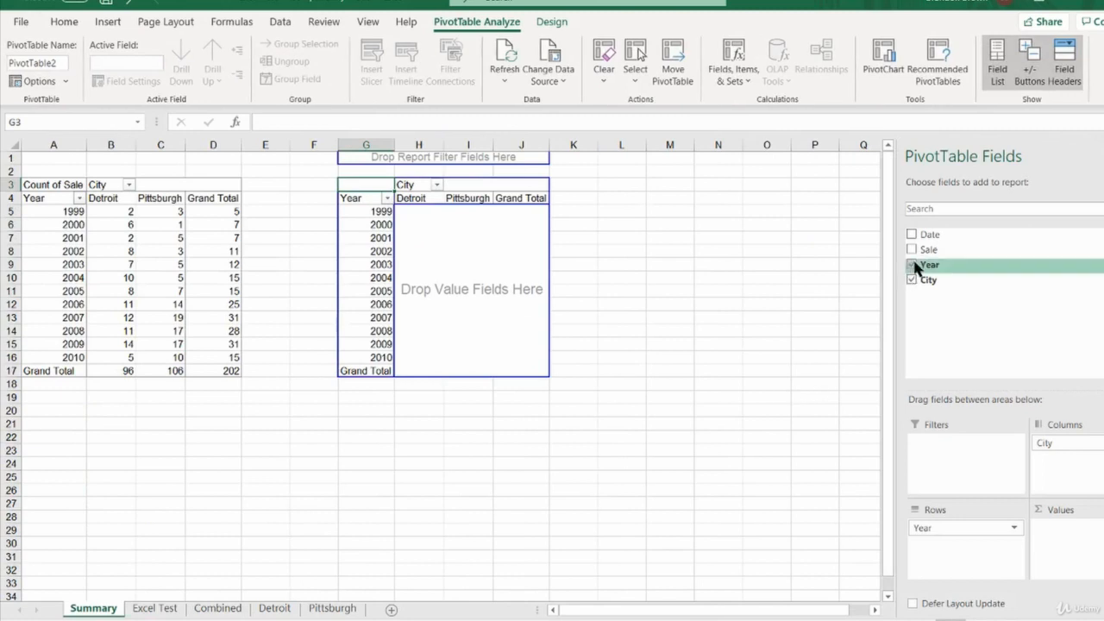
left_click_drag(928, 249, 1058, 534)
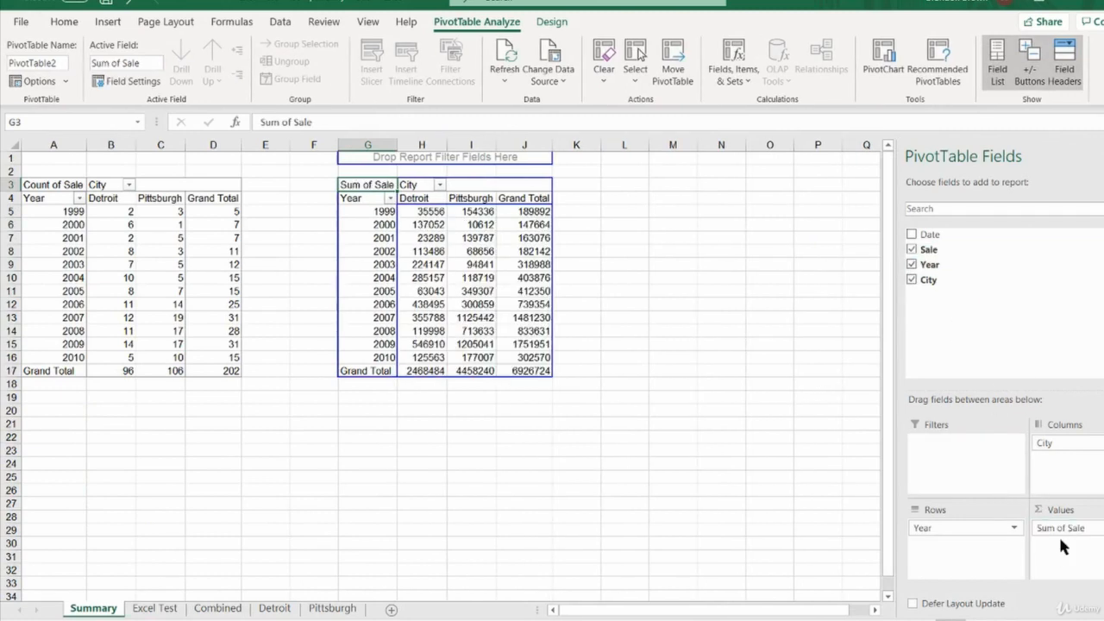
Format the total sale values in H5:J17 with thousands separators and no decimal places.
left_click(432, 212)
left_click_drag(432, 212, 531, 370)
left_click(64, 21)
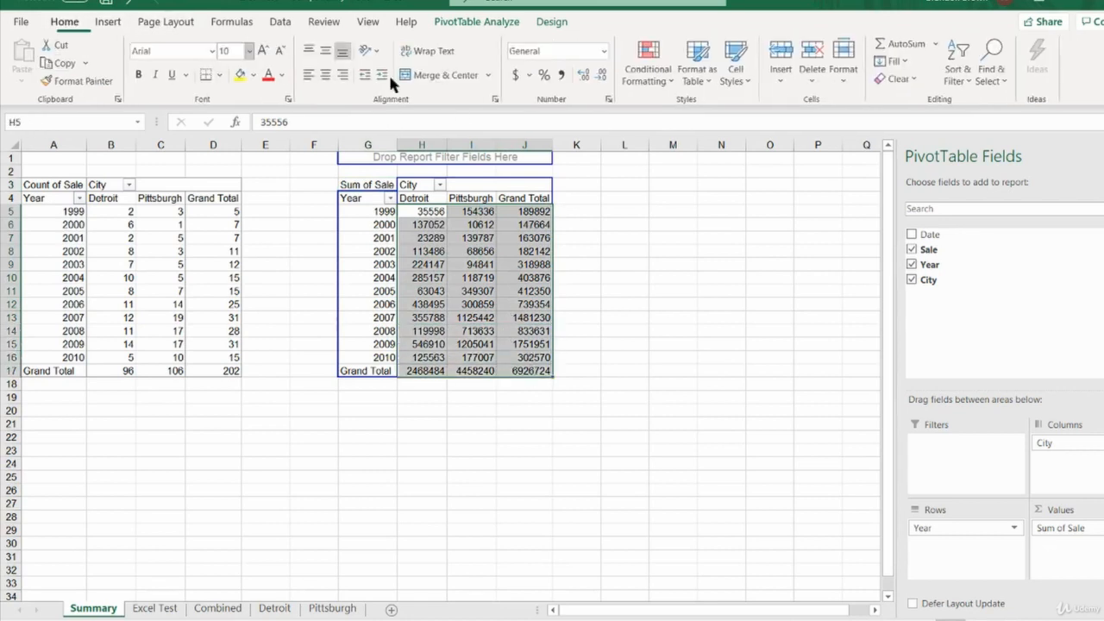
left_click(561, 75)
left_click(601, 75)
left_click(602, 75)
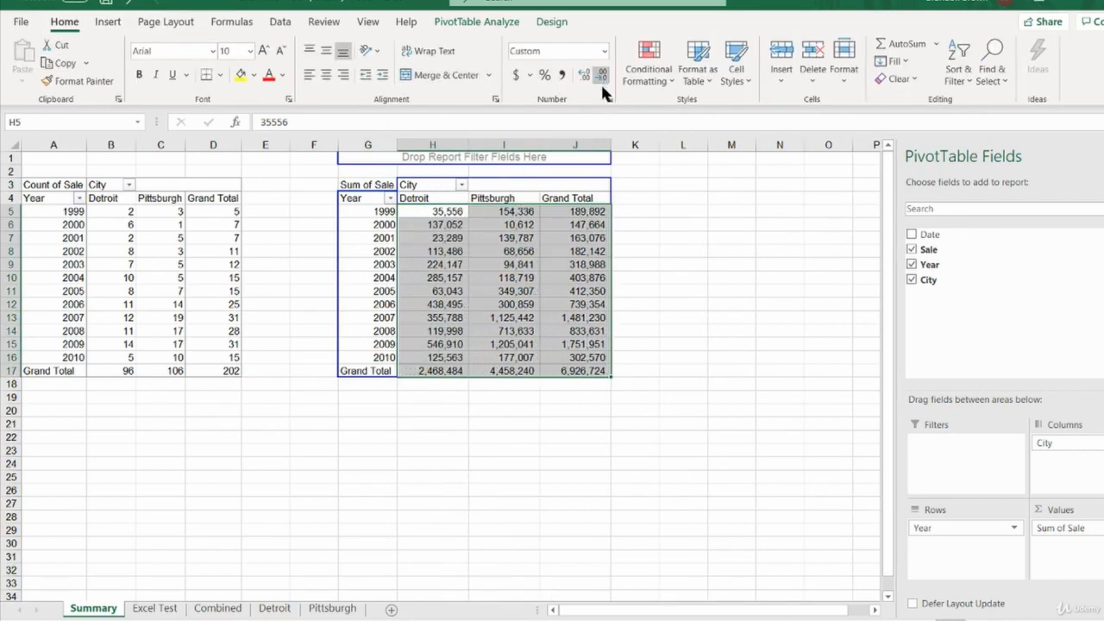
Autofit the widths of columns H to J to the headers and values of the Sum of Sale table.
mouse_move(529, 216)
key("Up")
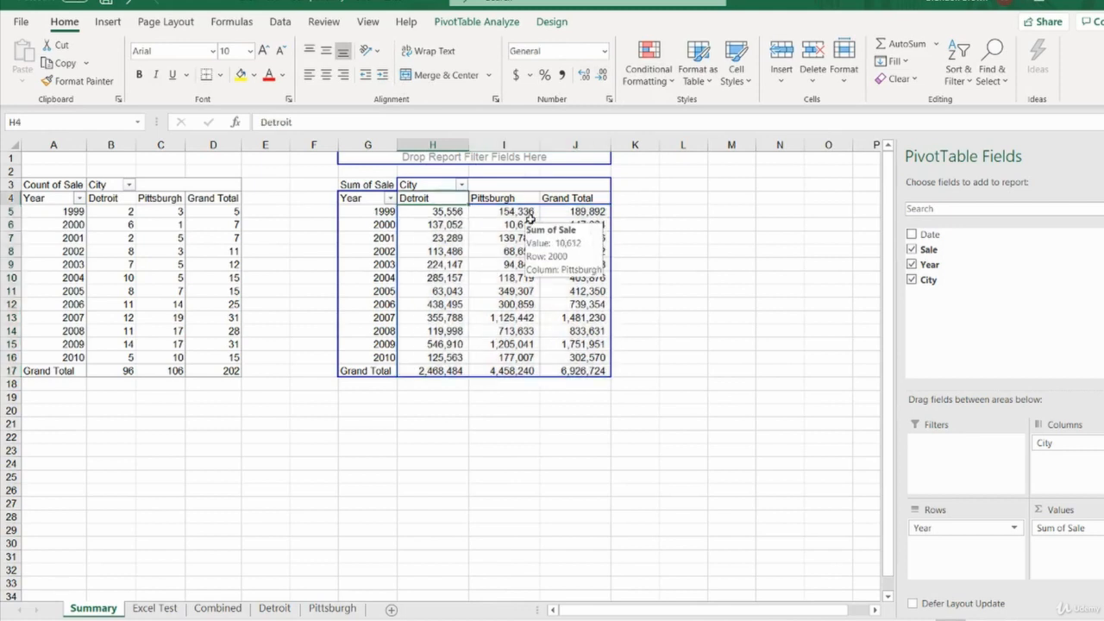
key("ctrl+shift+Right")
key("ctrl+shift+Down")
key("alt+o")
key("c")
key("a")
left_click(530, 219)
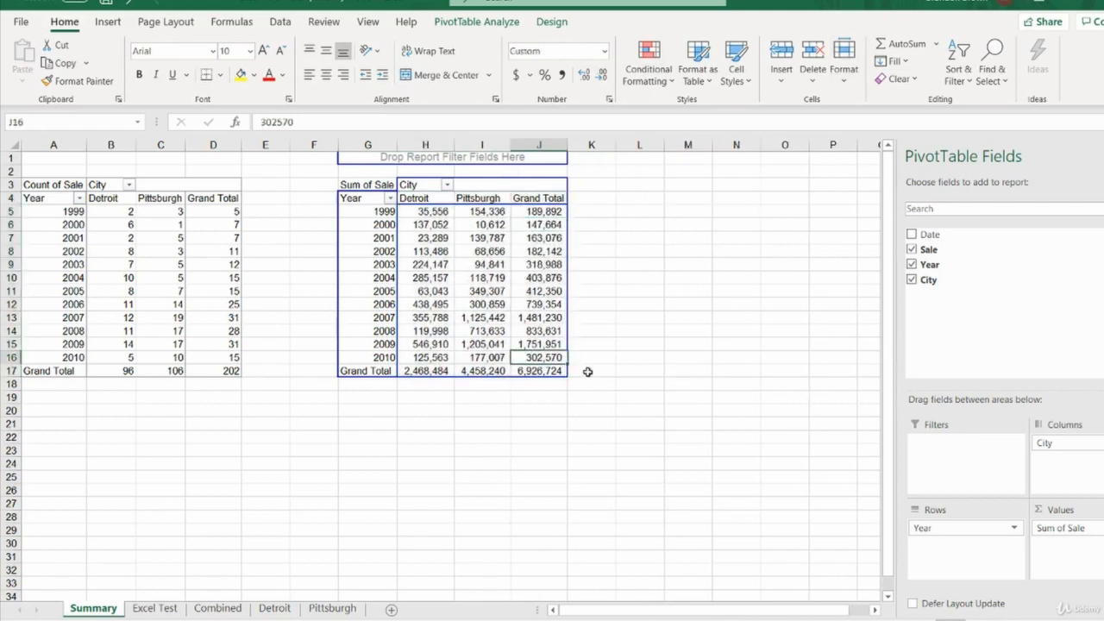
Compare the sale counts with the total sale prices by year and city in the two Summary pivot tables.
left_click(587, 370)
left_click(589, 396)
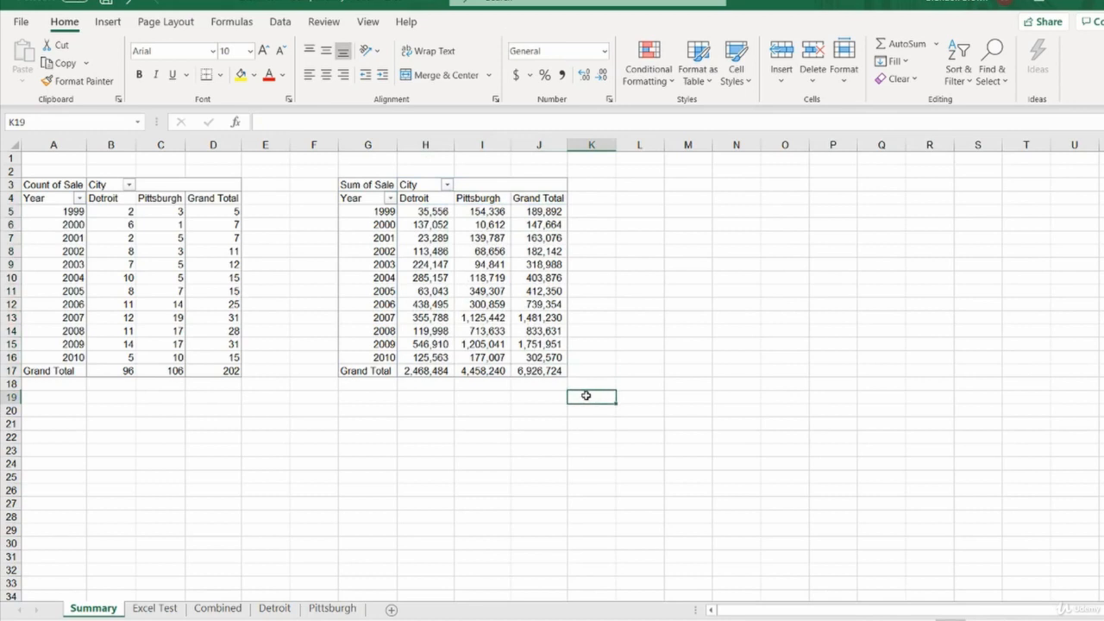
left_click_drag(94, 216, 216, 357)
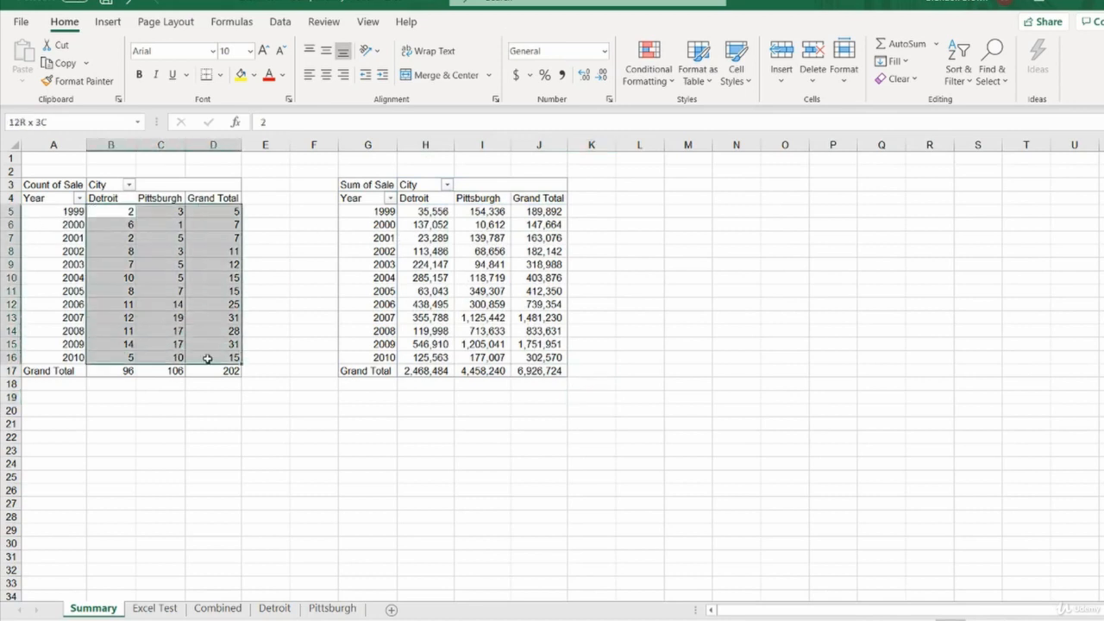
left_click(58, 182)
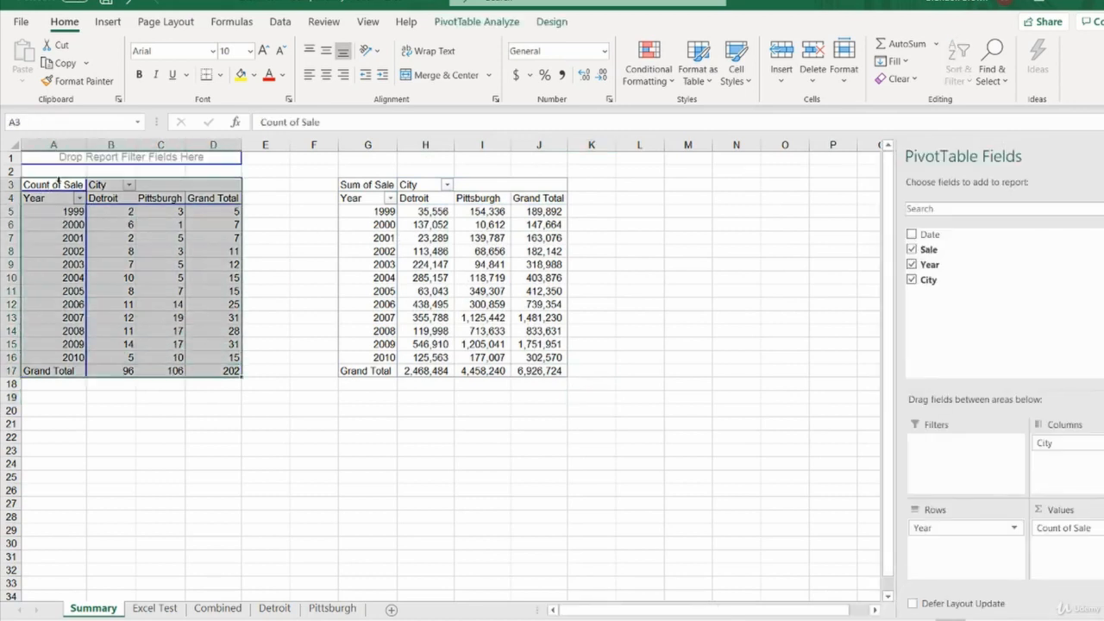
left_click(380, 189)
left_click(451, 292)
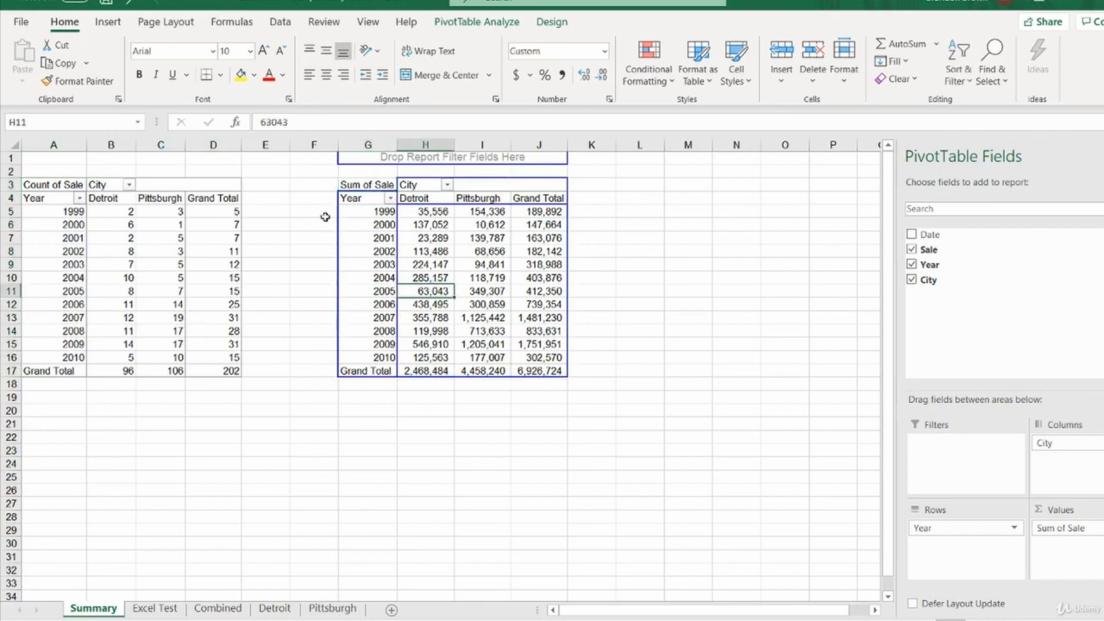
left_click(325, 216)
left_click(403, 213)
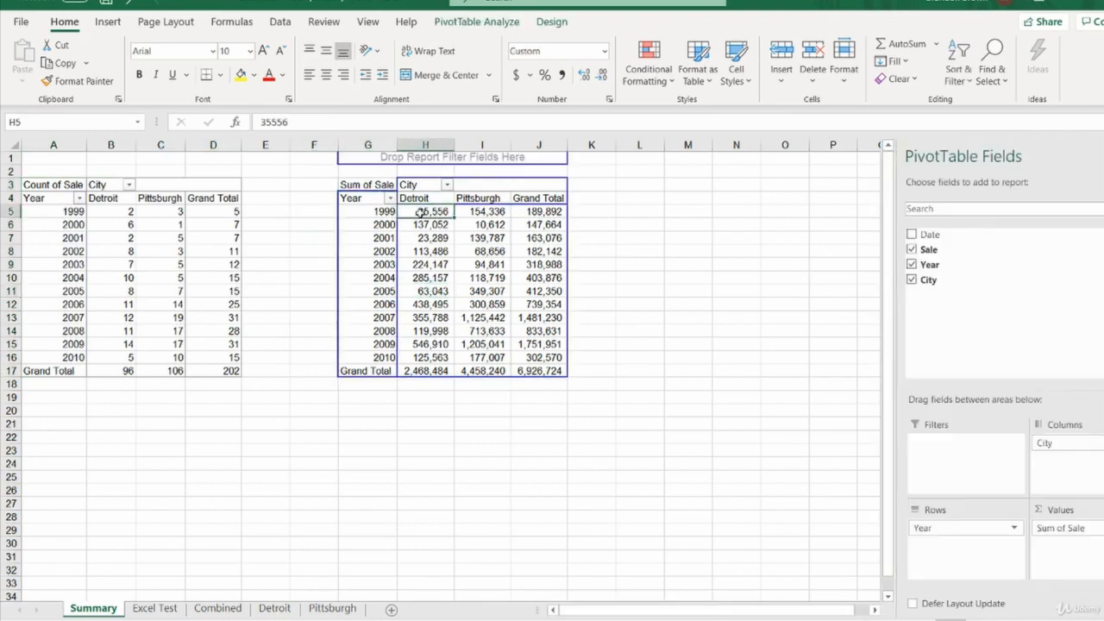
left_click(639, 213)
Copy the whole Sum of Sale pivot table to cell M3 and apply its column widths to the copy.
left_click(353, 185)
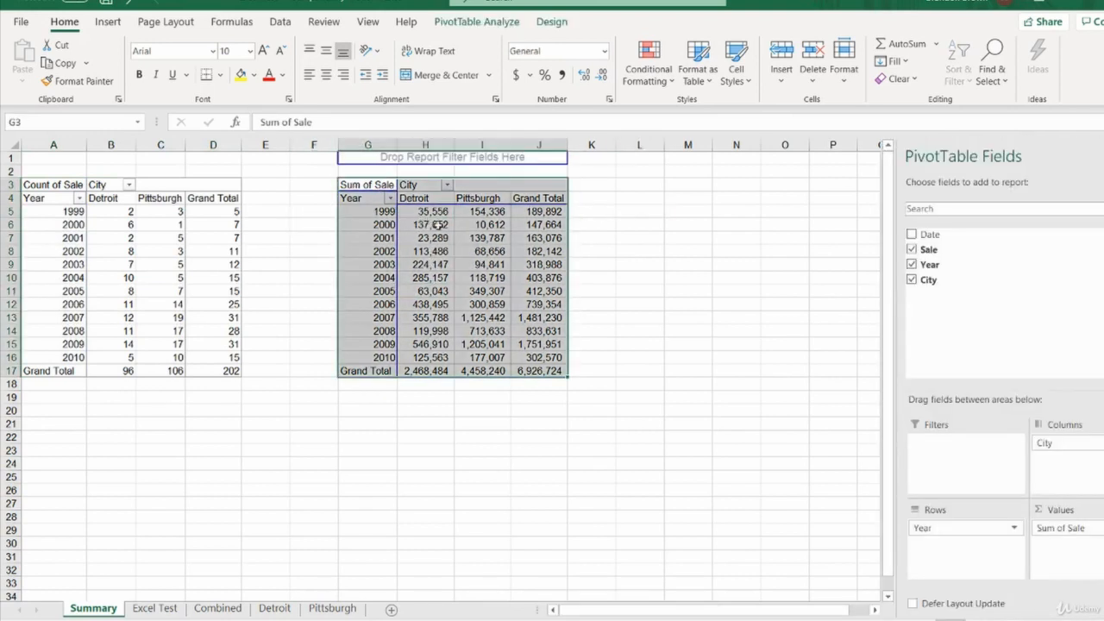
key("ctrl+c")
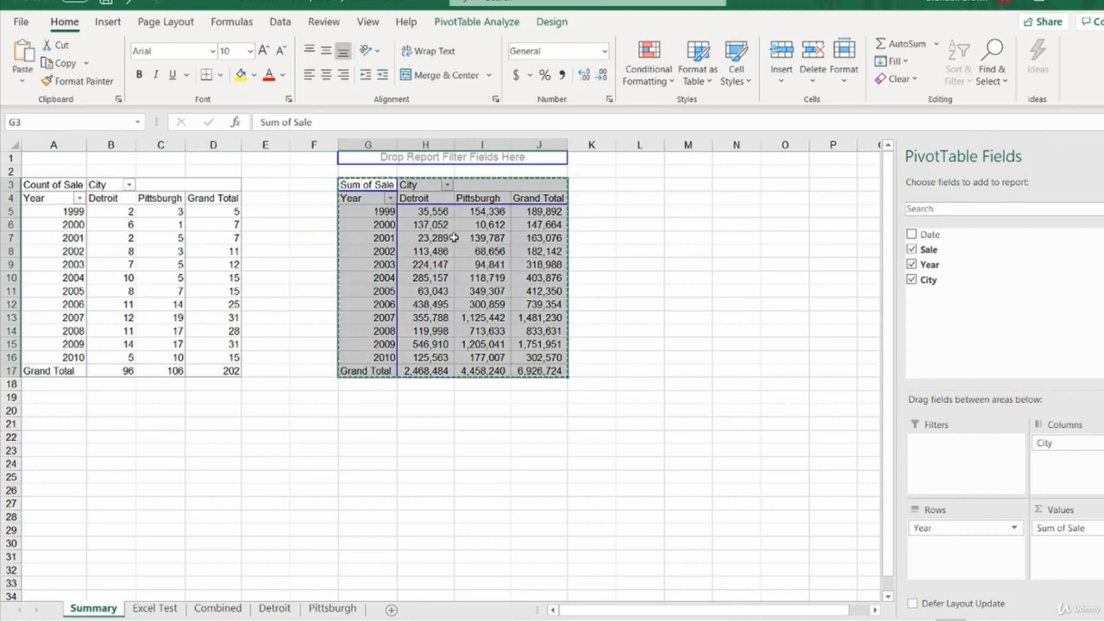
left_click(673, 187)
key("ctrl+v")
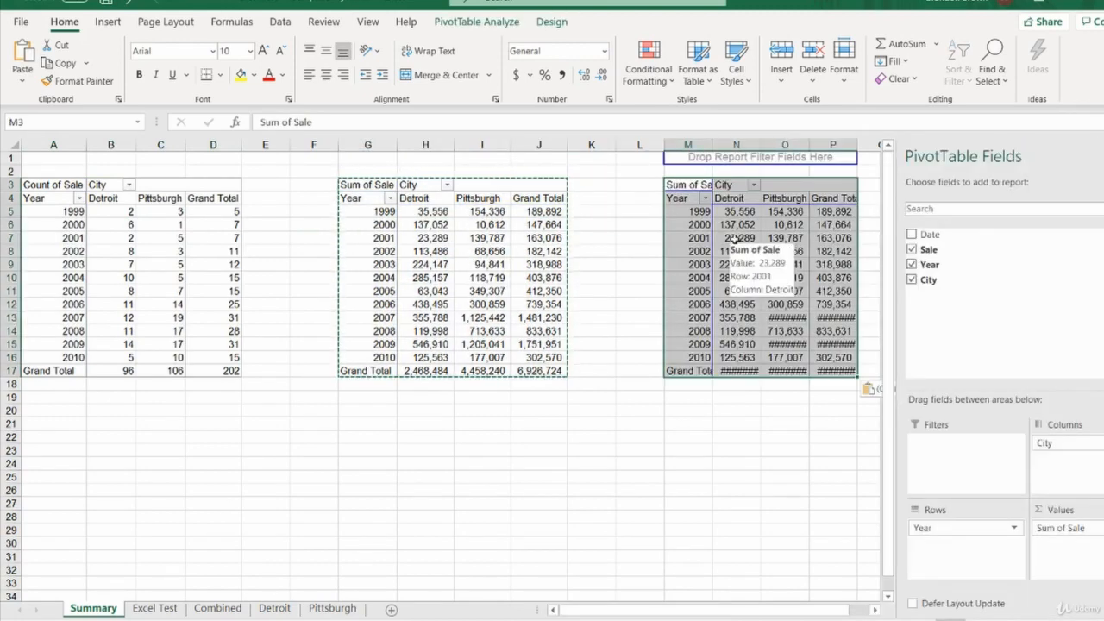
key("ctrl+alt+v")
left_click(638, 236)
key("Return")
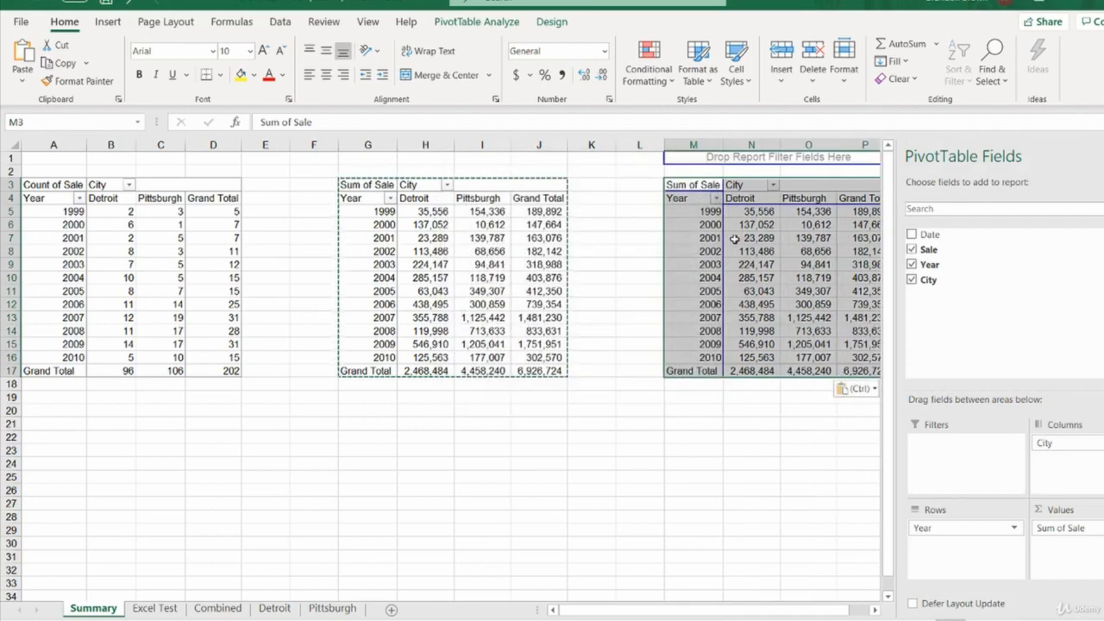
left_click(763, 274)
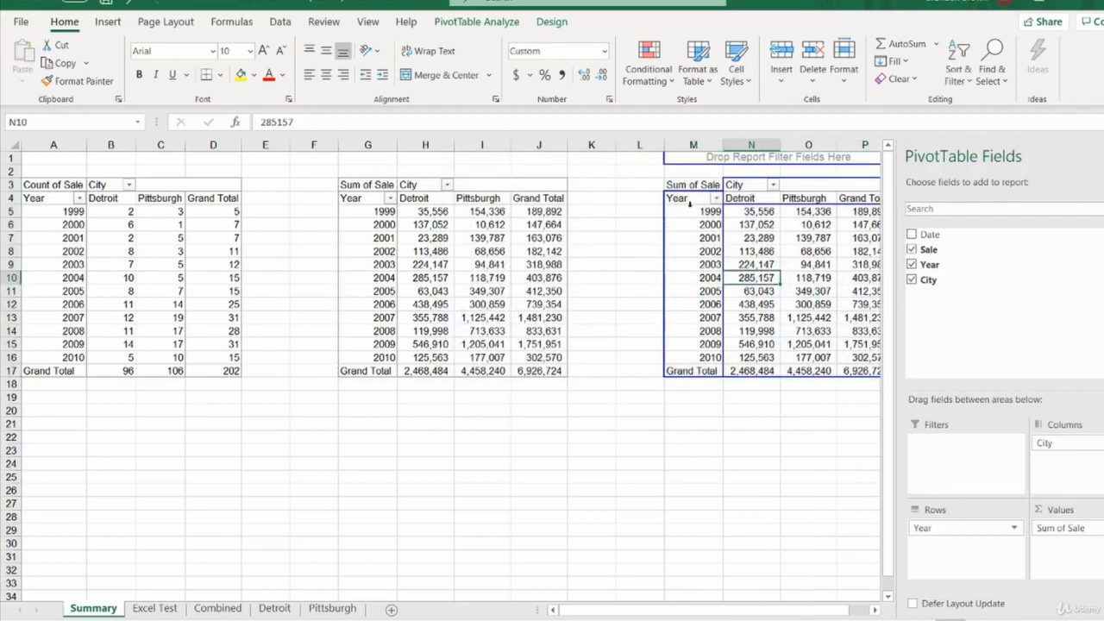
Following the test instructions, summarize the Sale field by Average in the copied pivot table at M3.
left_click(164, 610)
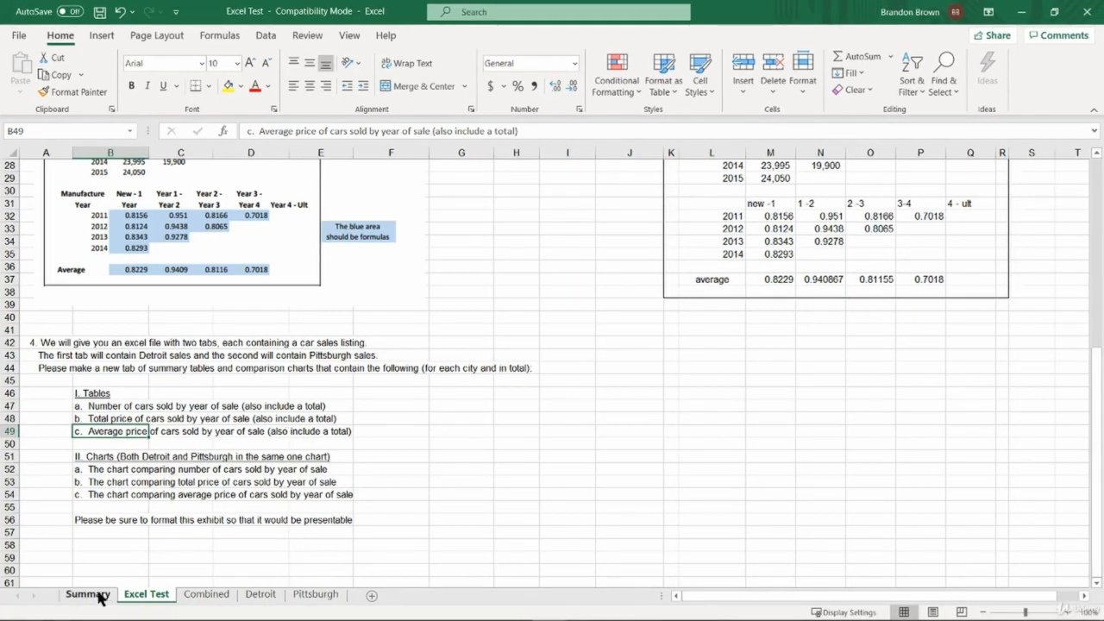
left_click(99, 608)
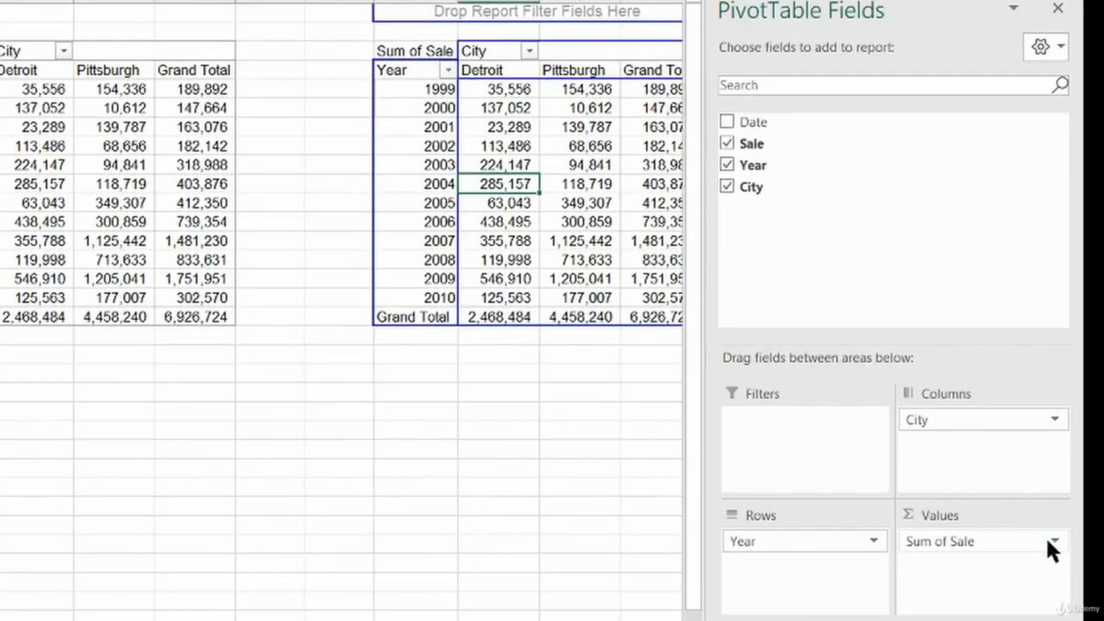
left_click(1083, 519)
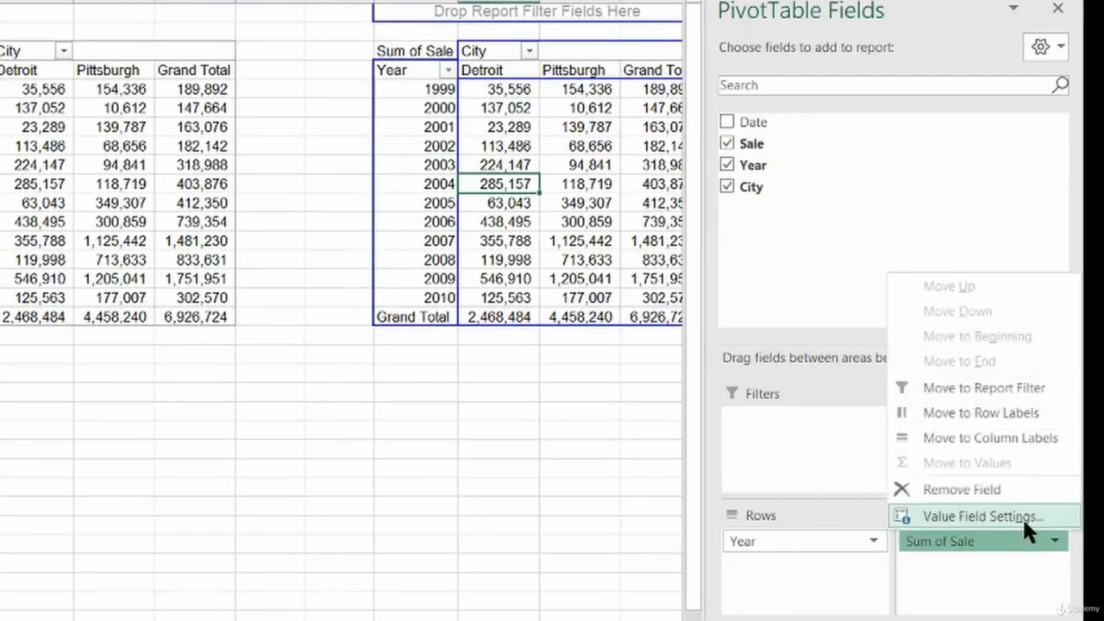
left_click(1022, 517)
left_click(104, 244)
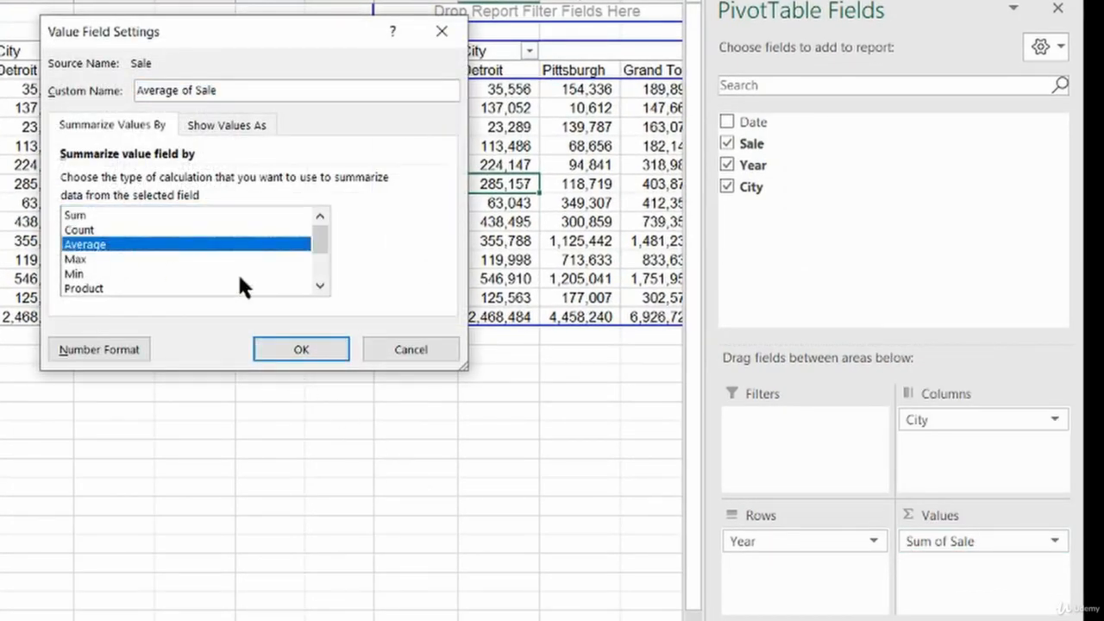
left_click(285, 347)
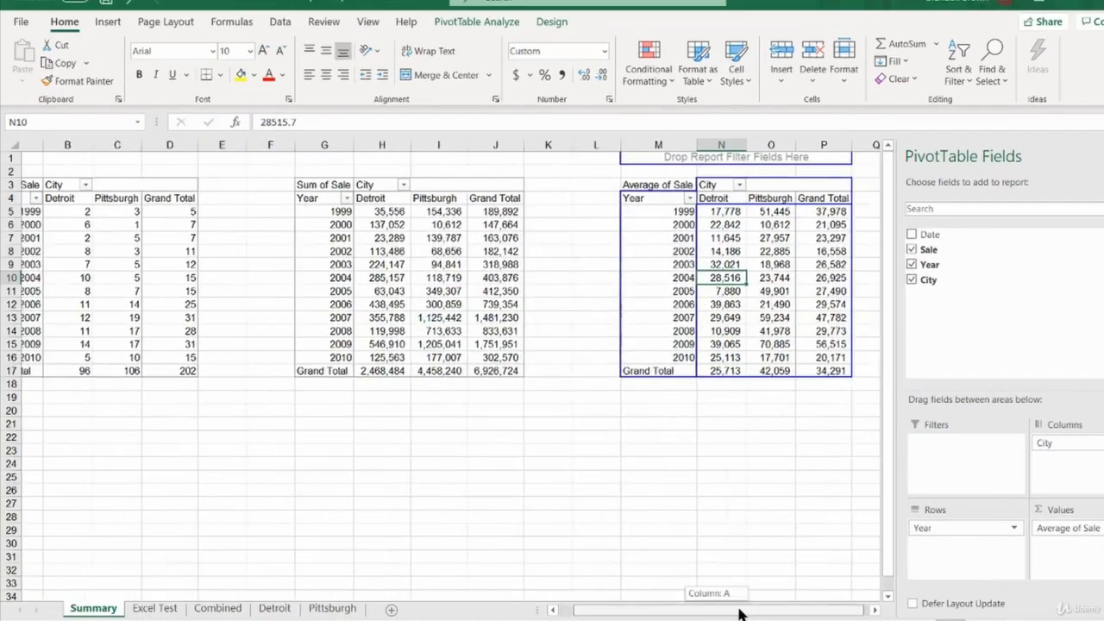
Review the count, sum and average of Sale pivot tables side by side on the Summary sheet.
left_click_drag(738, 612, 650, 613)
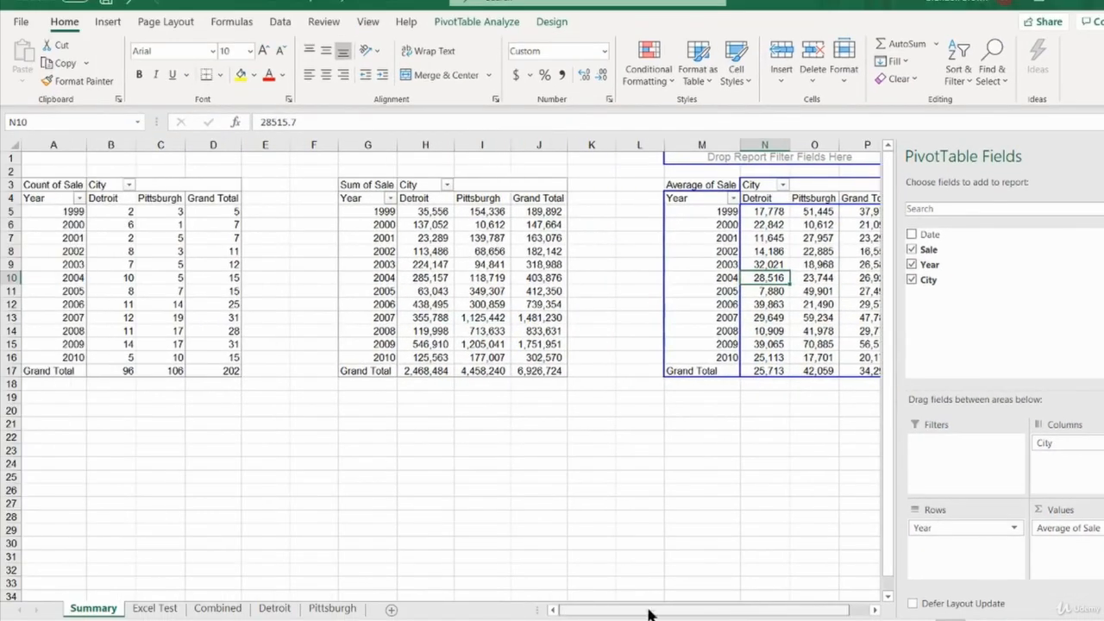
left_click(592, 317)
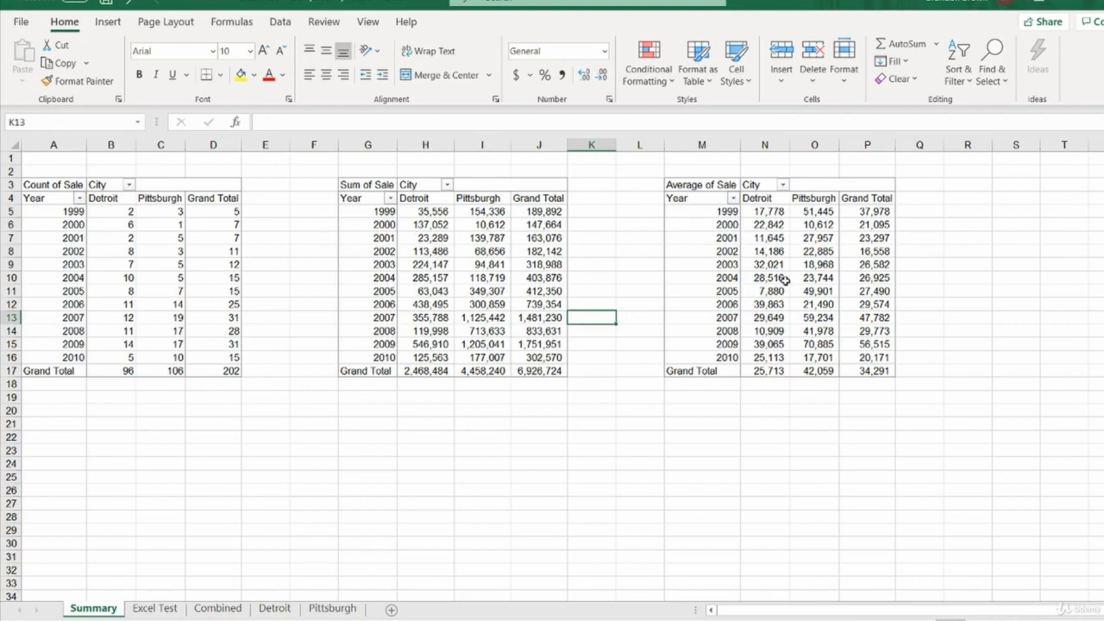
left_click(811, 409)
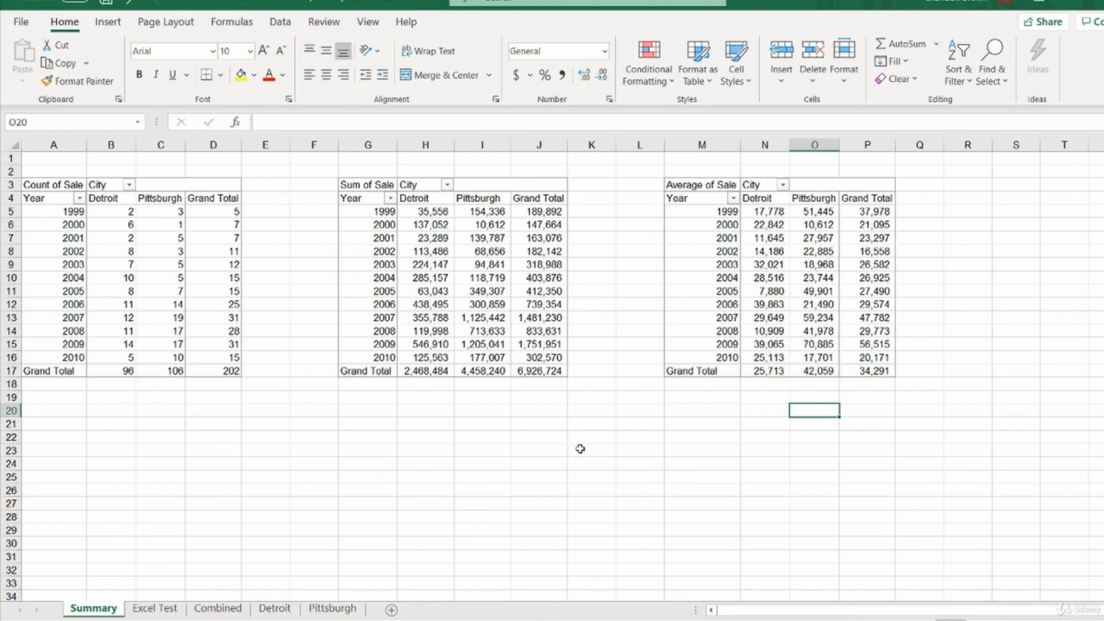
left_click(487, 422)
left_click(321, 424)
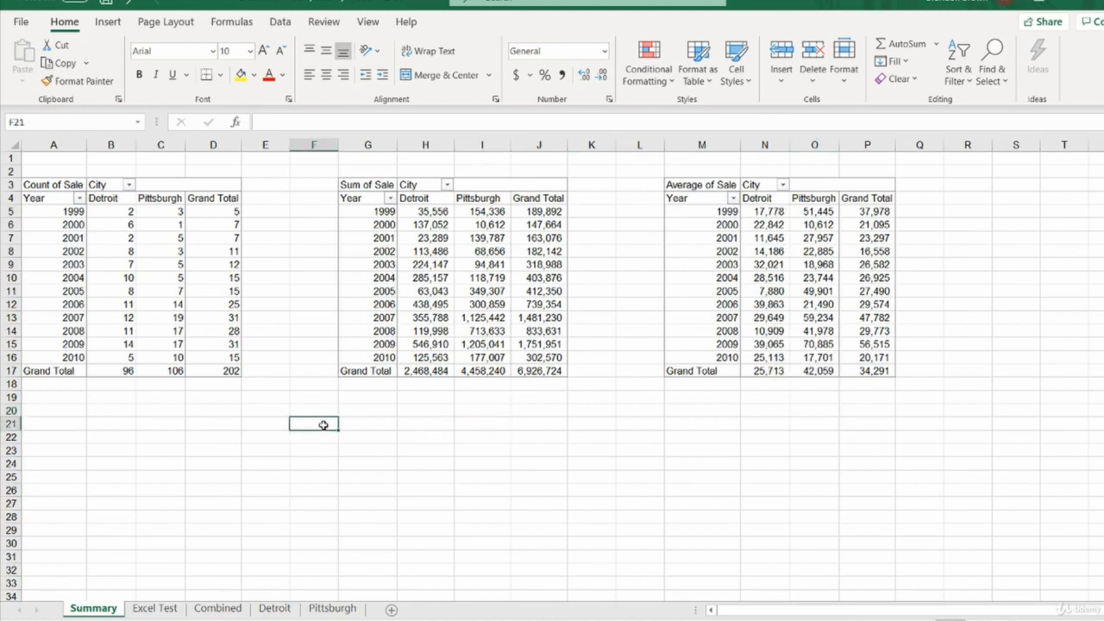
Read the table, comparison chart and formatting requirements of question 4 on the Excel Test sheet.
left_click(159, 595)
left_click(160, 608)
scroll(161, 501, "down", 1)
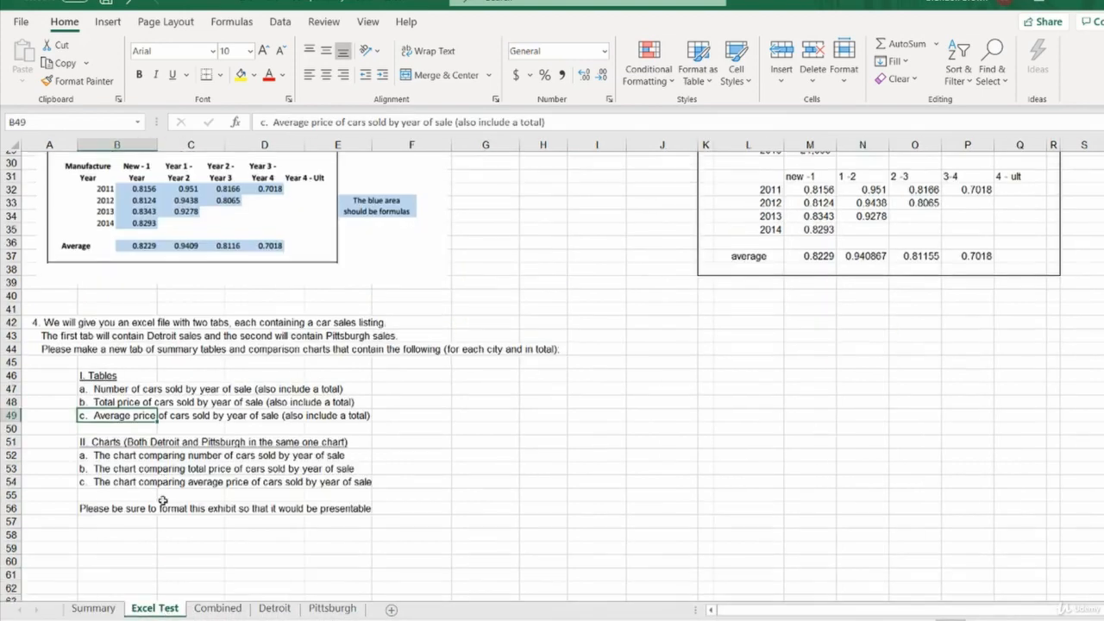
left_click_drag(122, 357, 124, 465)
left_click(124, 465)
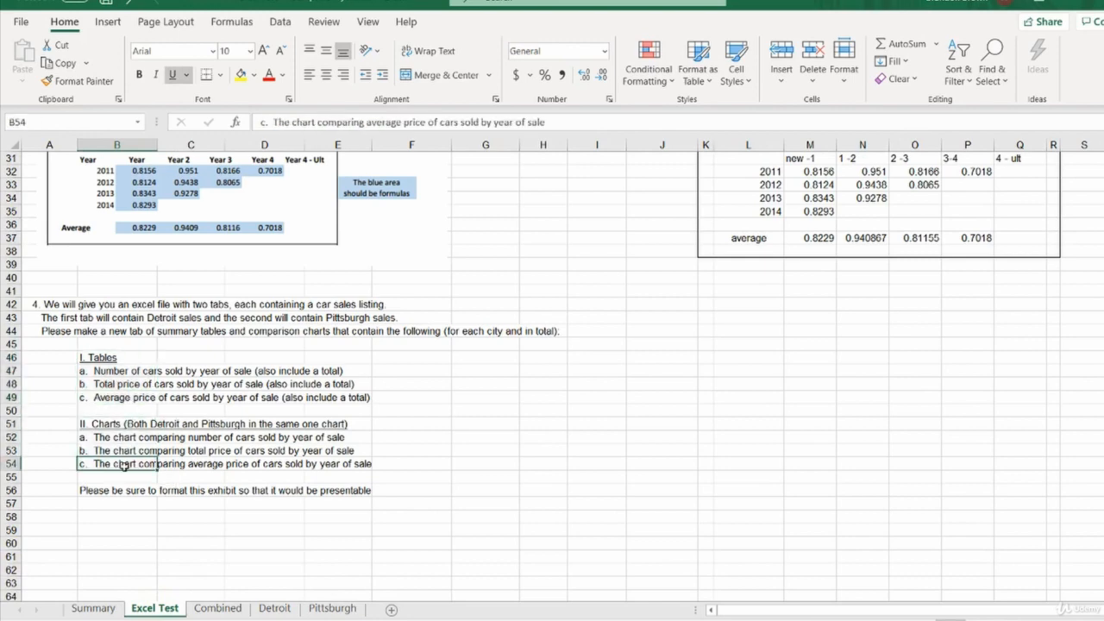
scroll(123, 464, "down", 1)
left_click(124, 466)
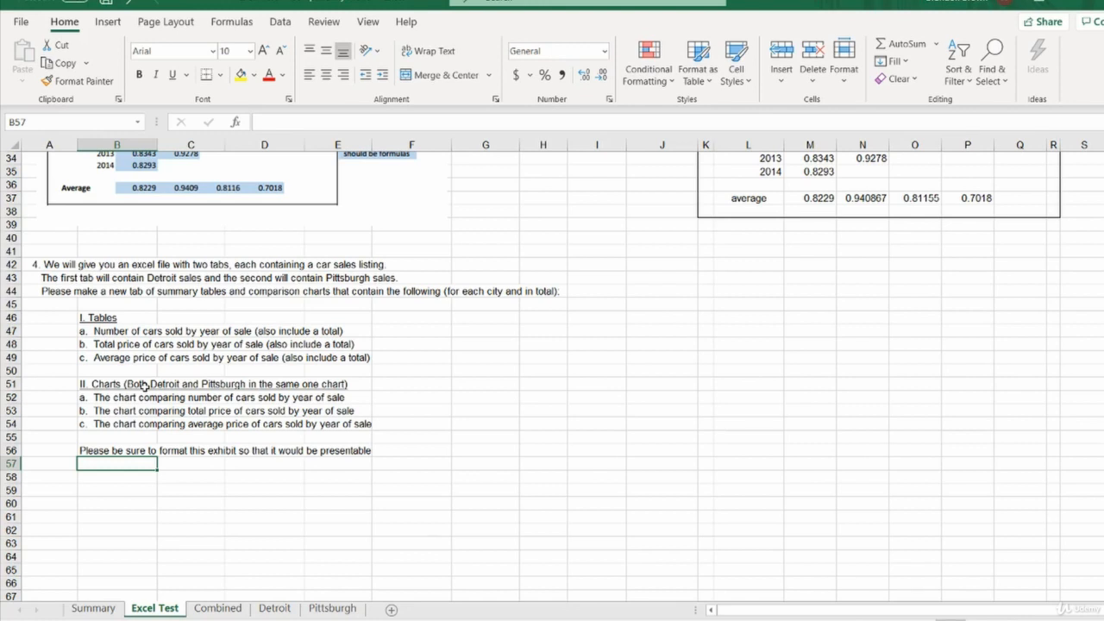
left_click(58, 368)
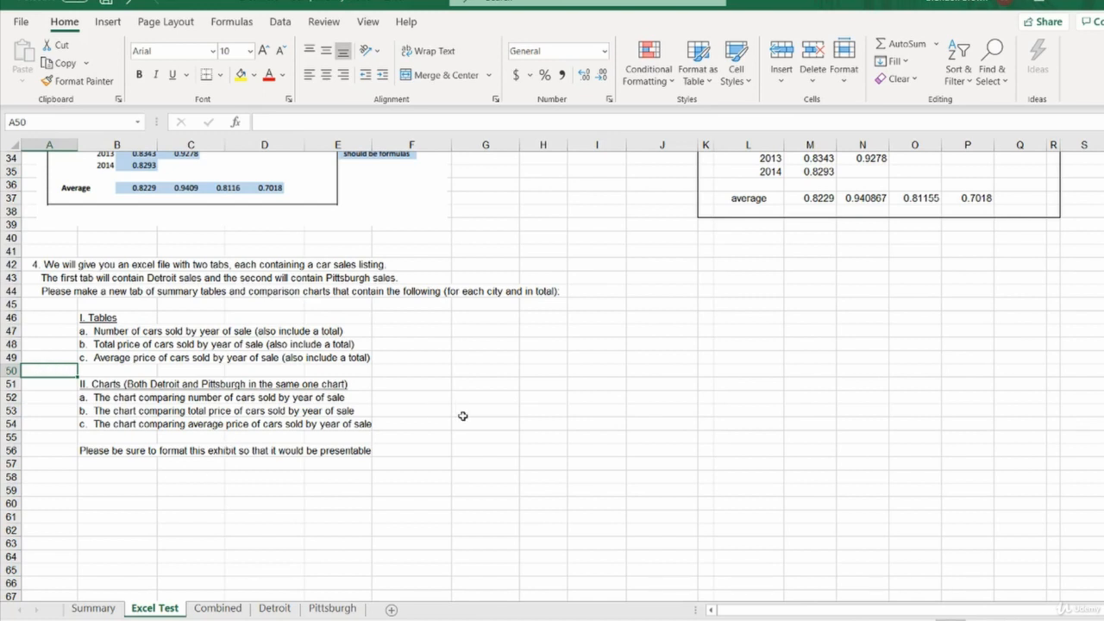
Insert a 2-D clustered column chart based on the Count of Sale pivot table on the Summary sheet.
left_click(106, 608)
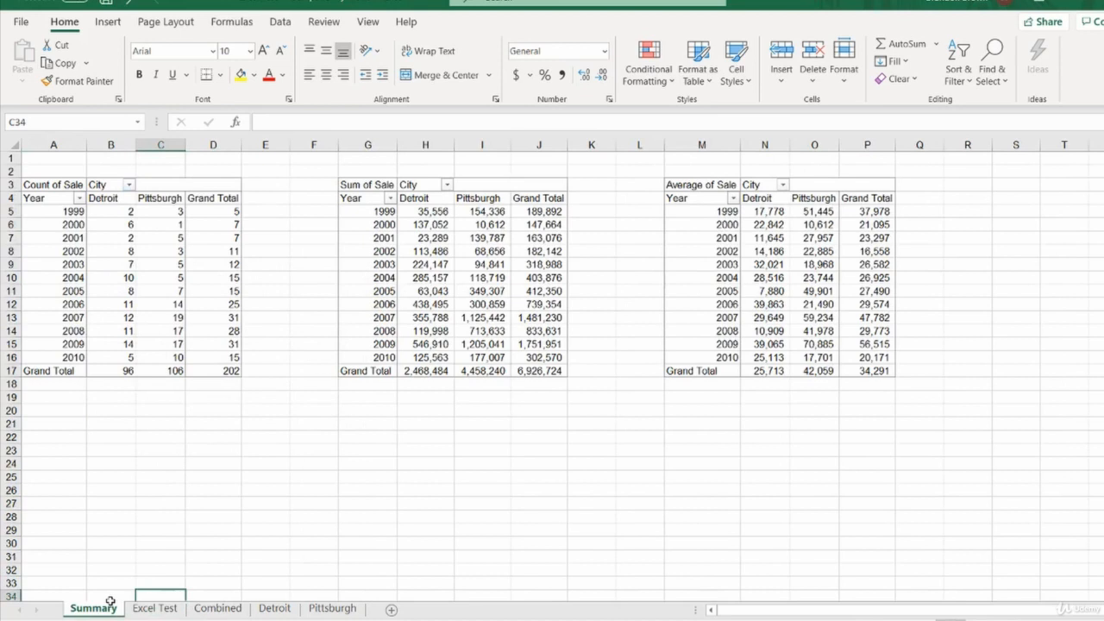
left_click(125, 332)
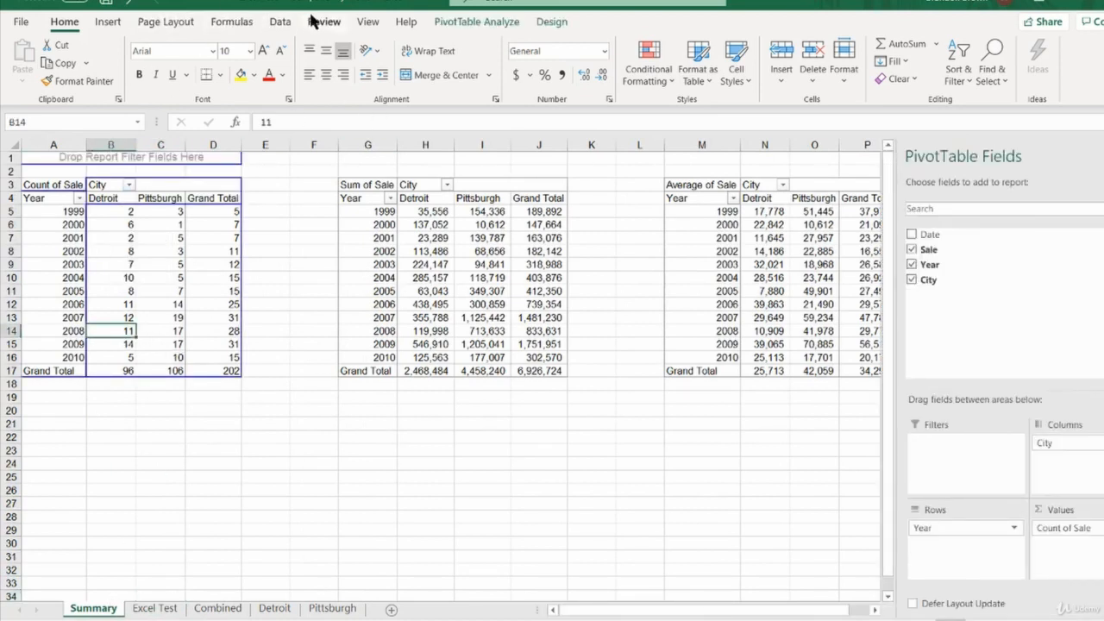
left_click(115, 25)
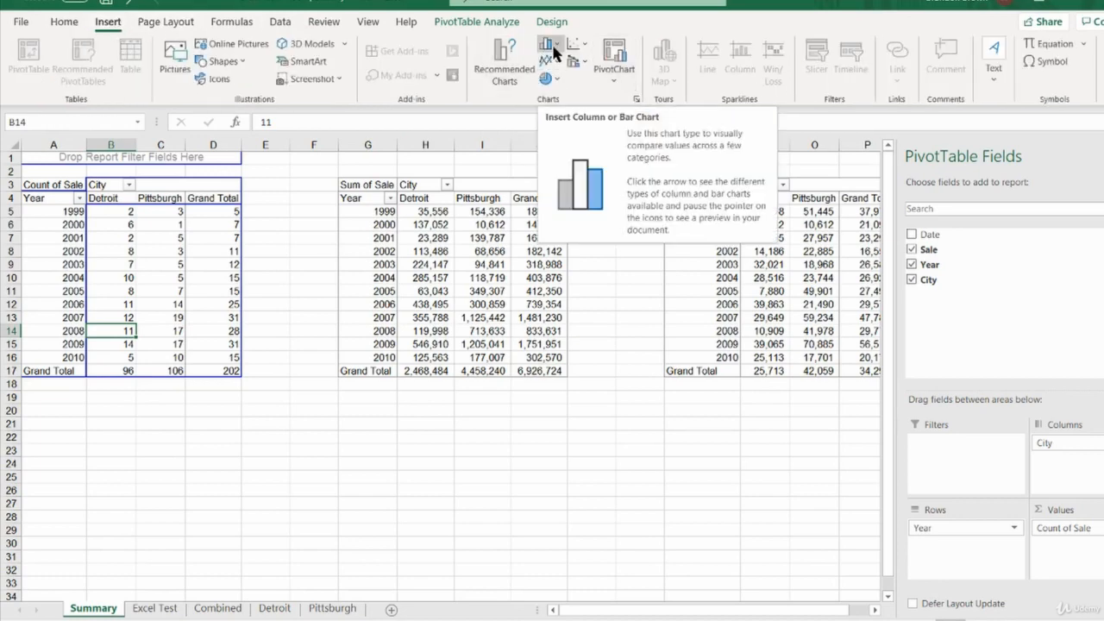
left_click(145, 608)
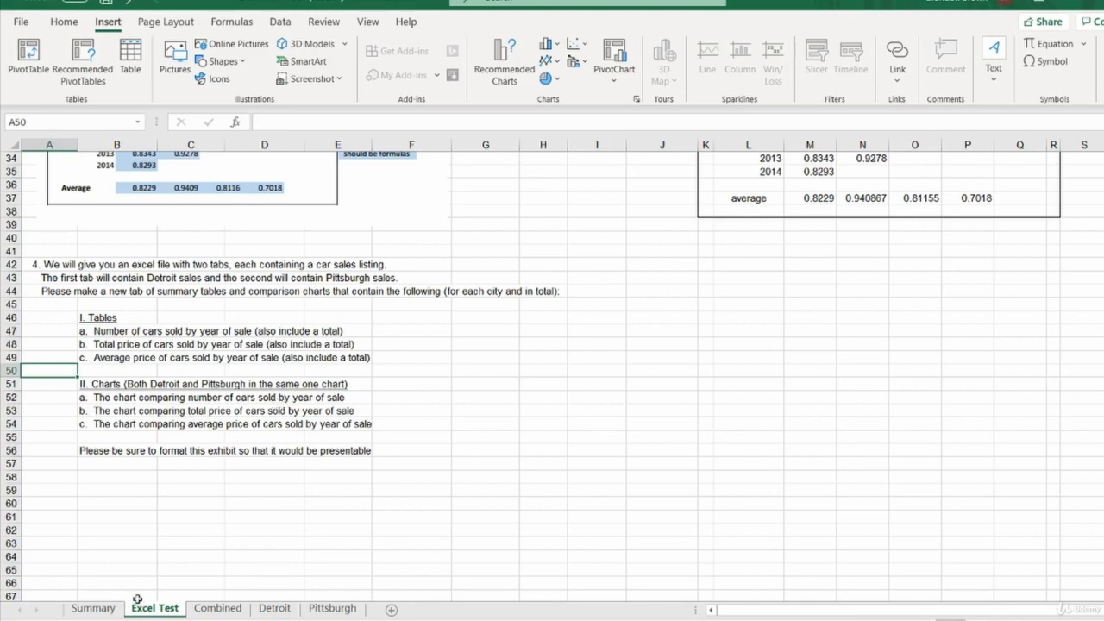
left_click(93, 608)
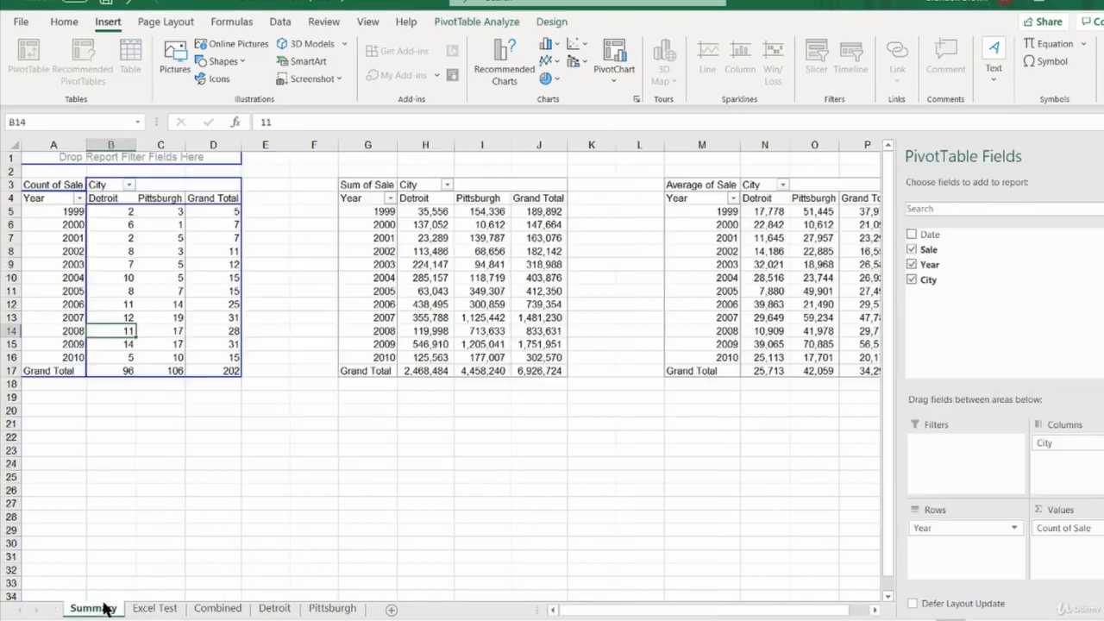
left_click(78, 212)
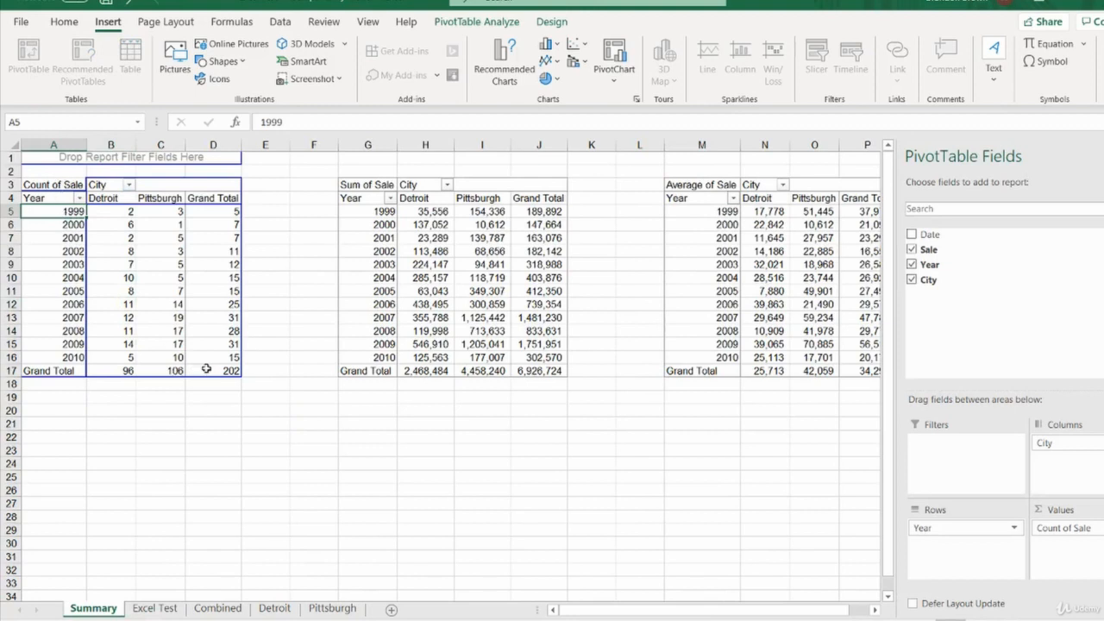
left_click_drag(50, 200, 68, 227)
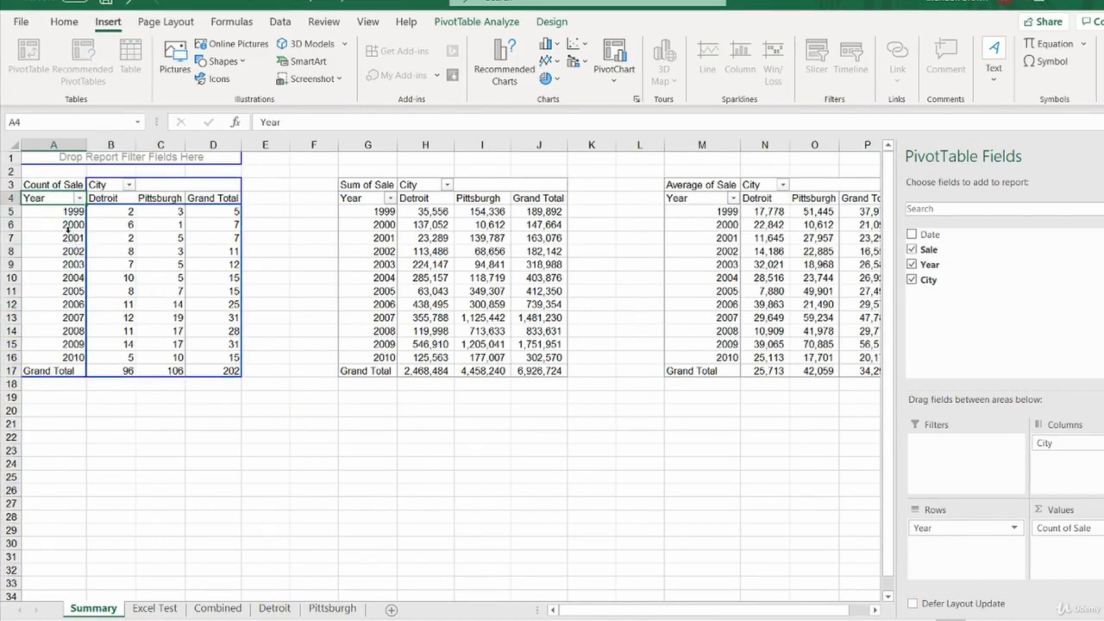
left_click(106, 280)
left_click(60, 247)
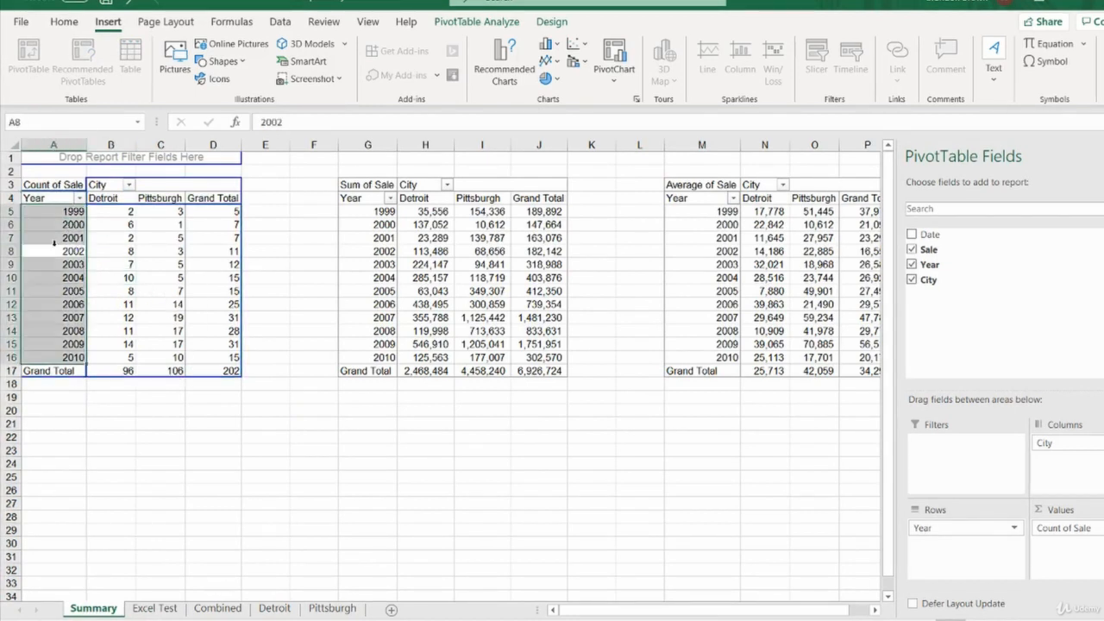
left_click(545, 48)
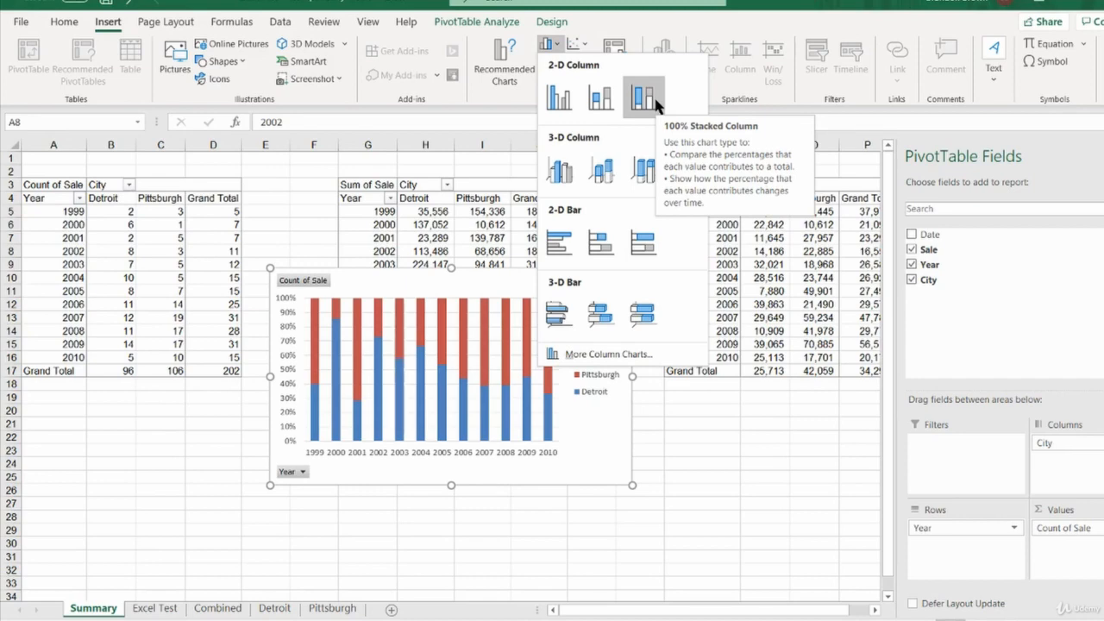
left_click(556, 101)
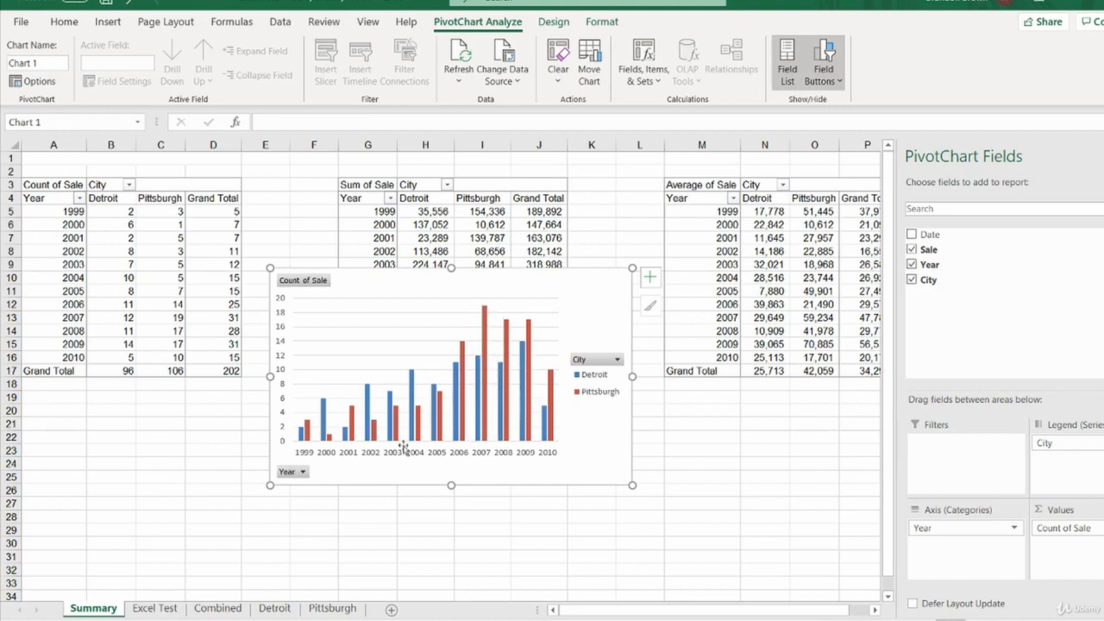
Move the chart below the Count of Sale table and enlarge it to span about columns A to J and rows 19 to 39.
left_click_drag(570, 328, 335, 457)
scroll(535, 455, "down", 5)
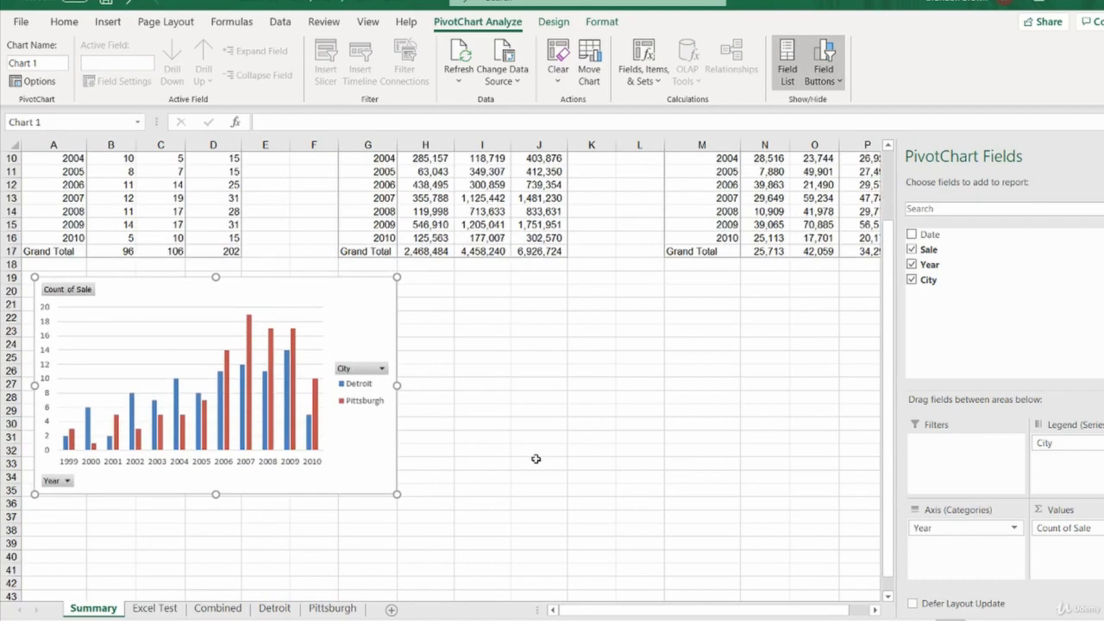
left_click_drag(395, 416, 524, 464)
scroll(594, 428, "up", 2)
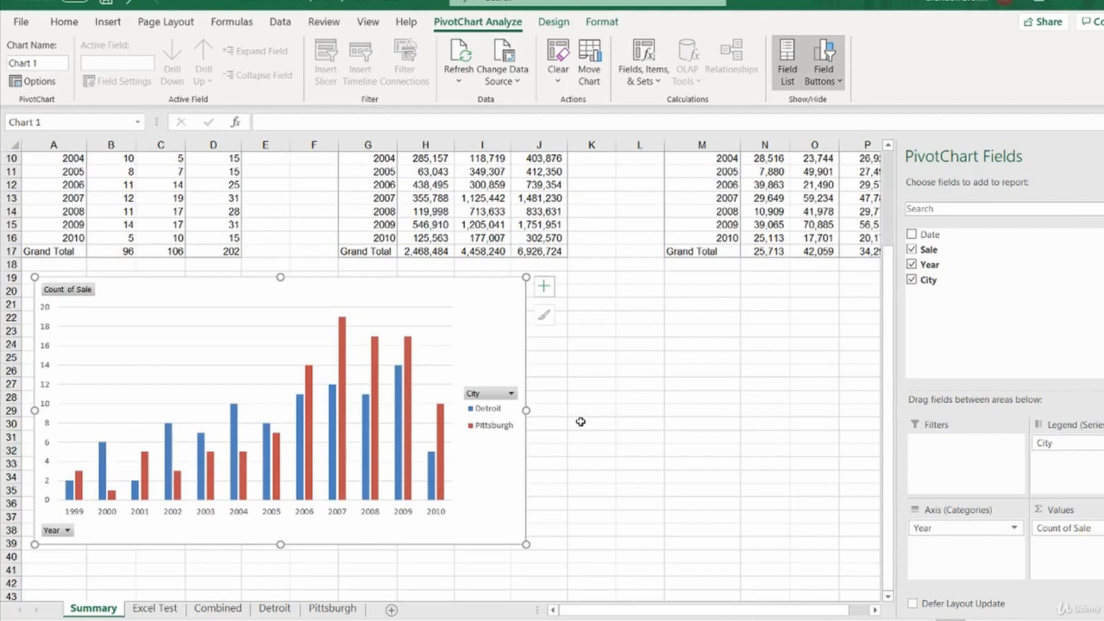
scroll(556, 405, "up", 1)
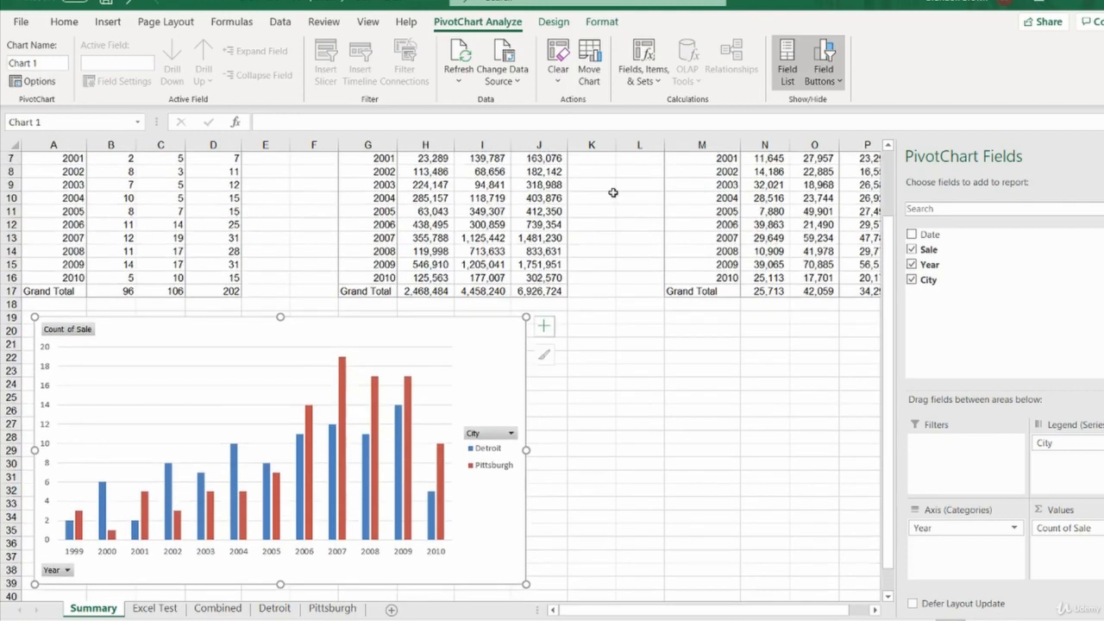
Apply the first quick layout to the chart, adding a title above the columns and keeping the legend beside them.
left_click(553, 24)
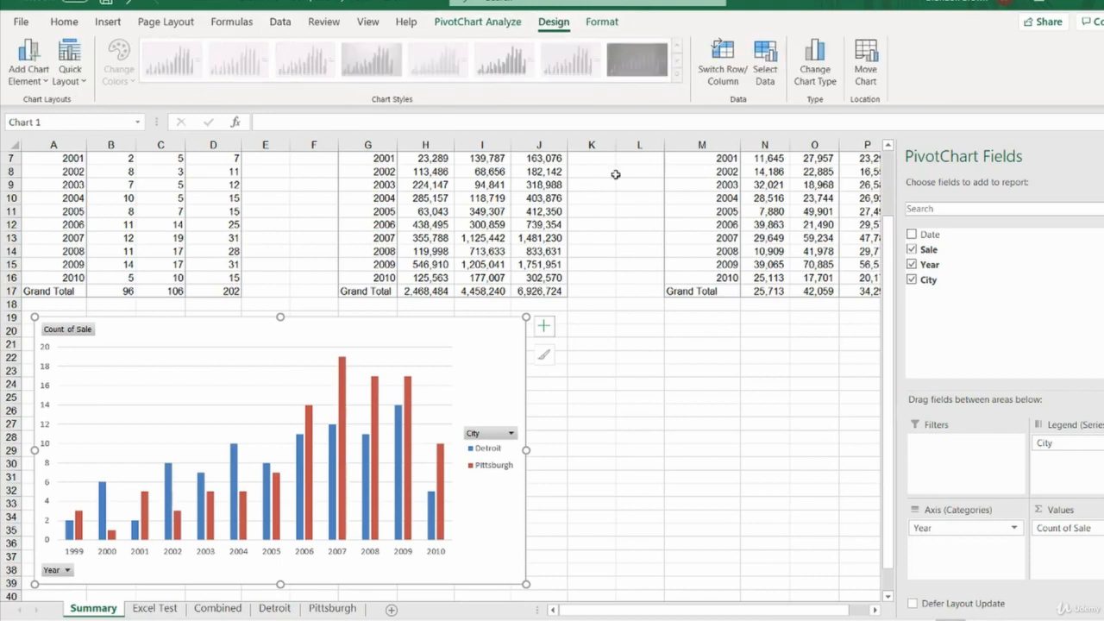
left_click(70, 80)
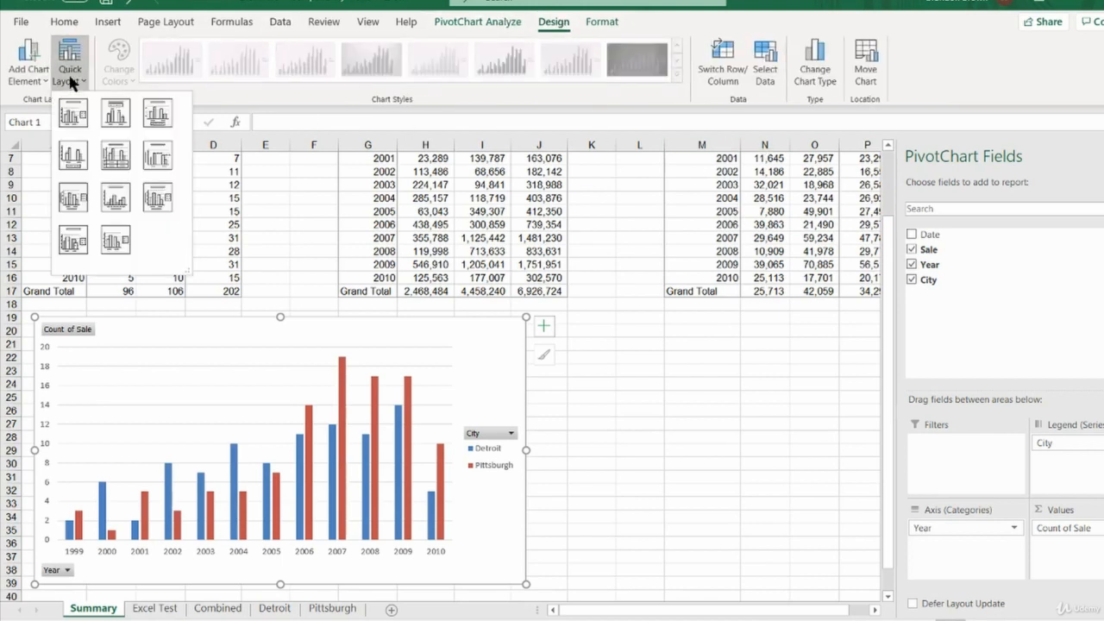
left_click(74, 130)
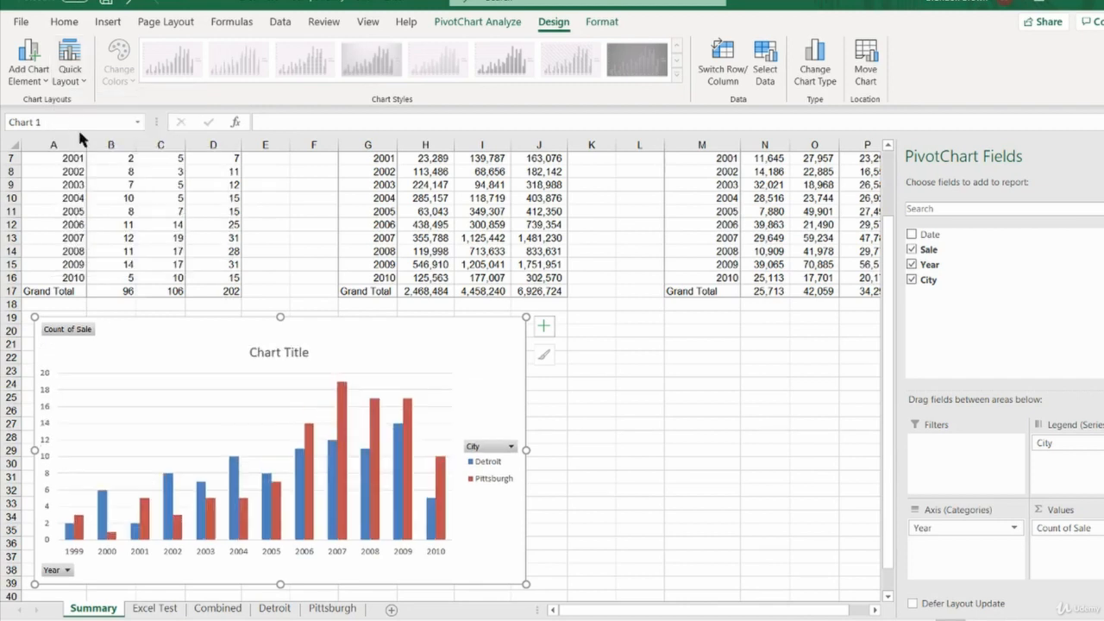
Title the chart "Number of Sales by Year and City" and keep the first quick layout after previewing the alternatives.
left_click(286, 351)
double_click(286, 352)
left_click(300, 354)
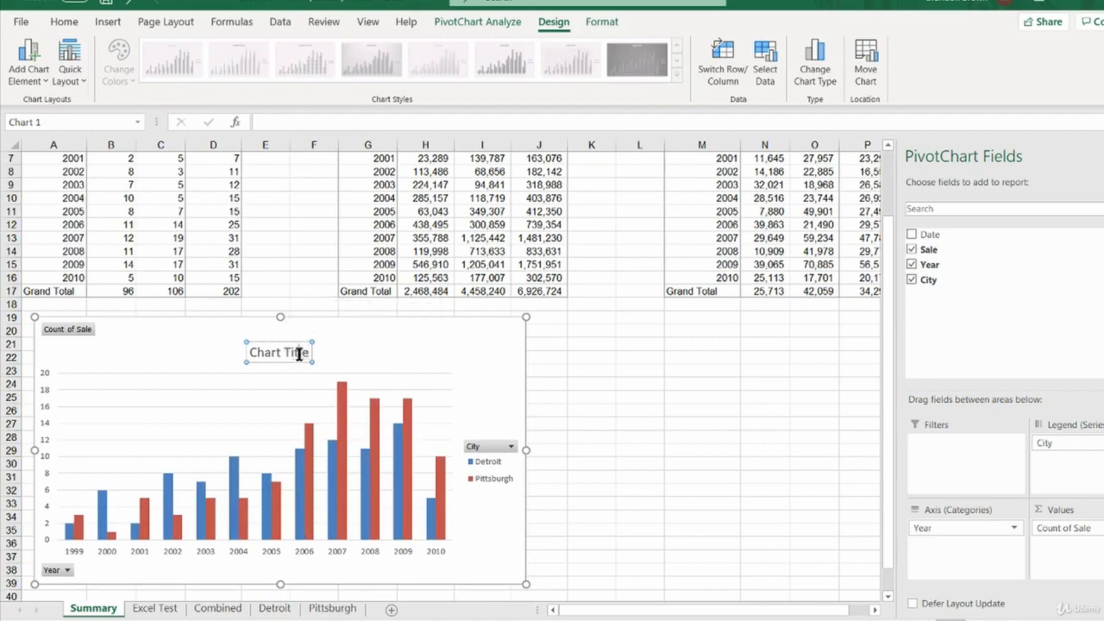
left_click(156, 608)
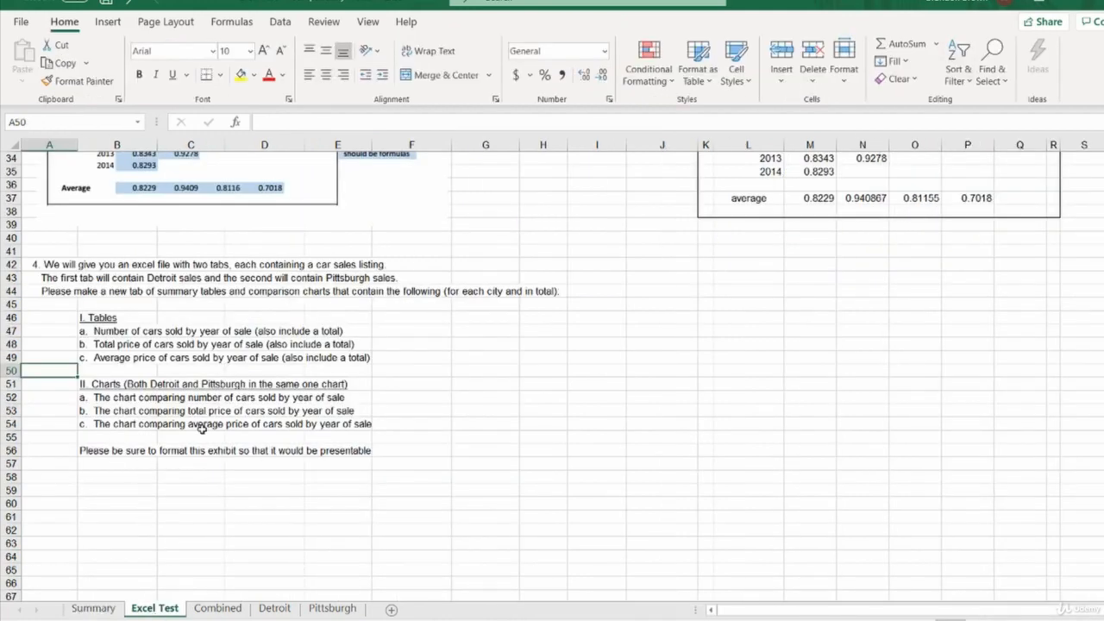
left_click(110, 611)
left_click_drag(251, 351, 343, 354)
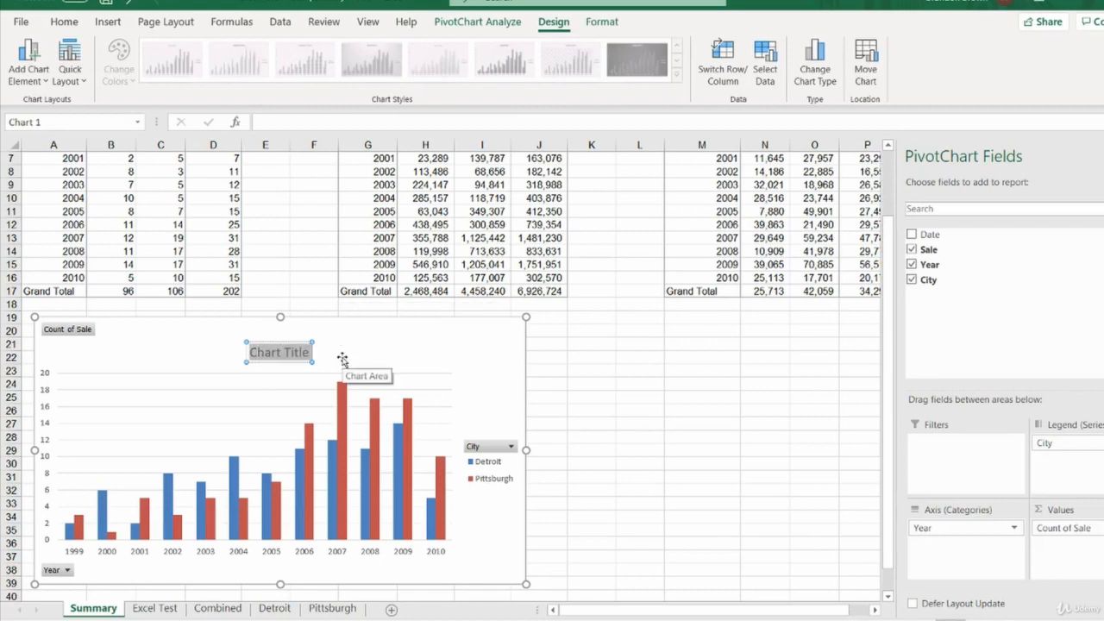
type("Number of Sales")
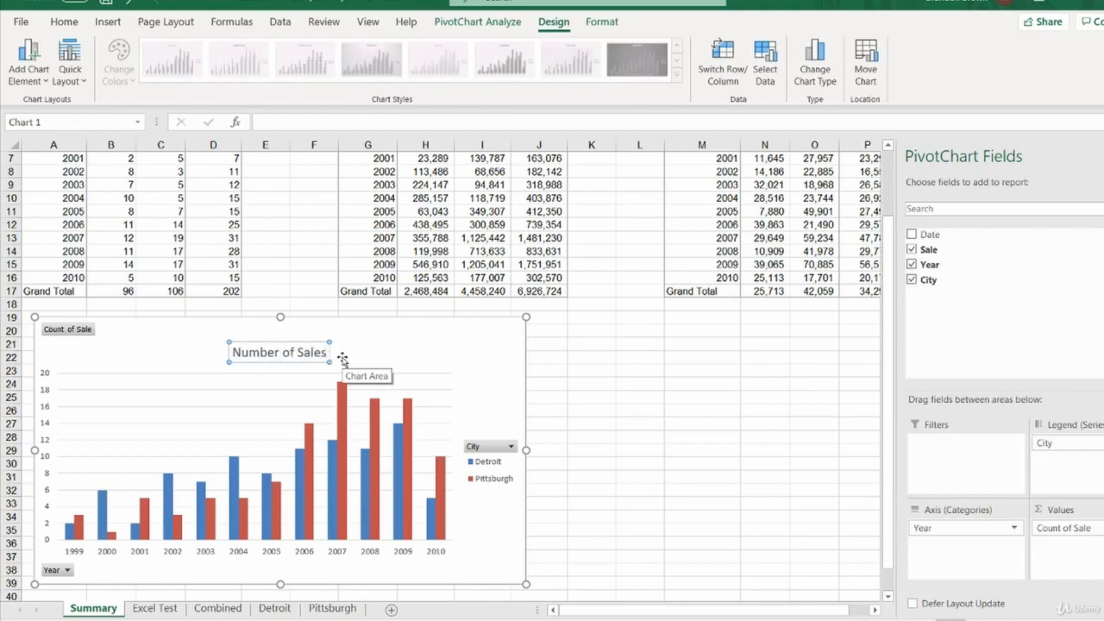
type(" by Year and Cit")
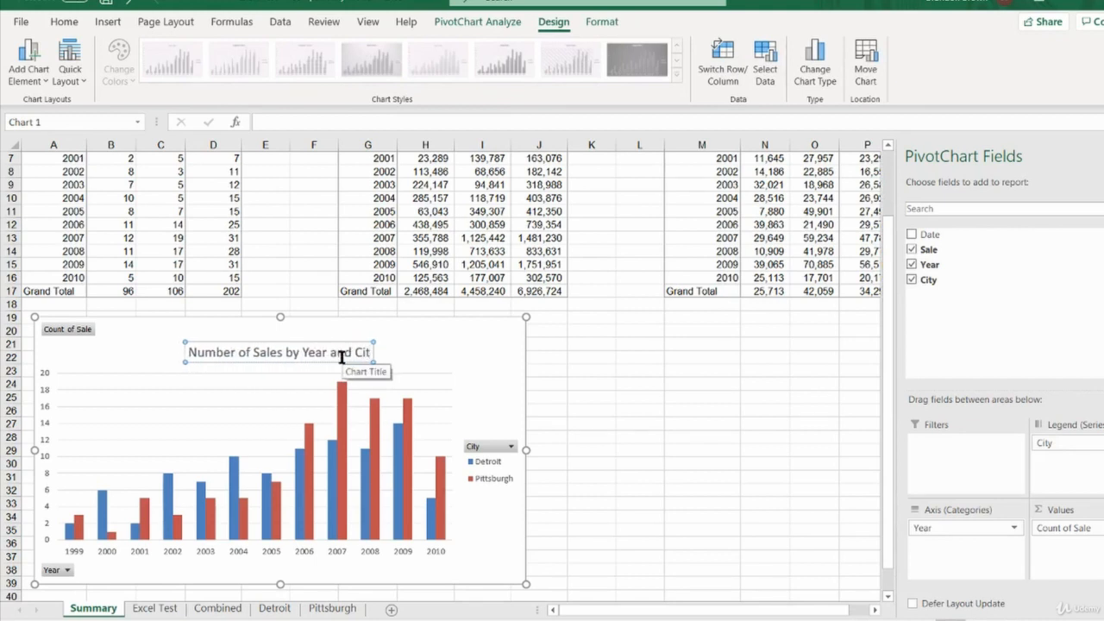
type("y")
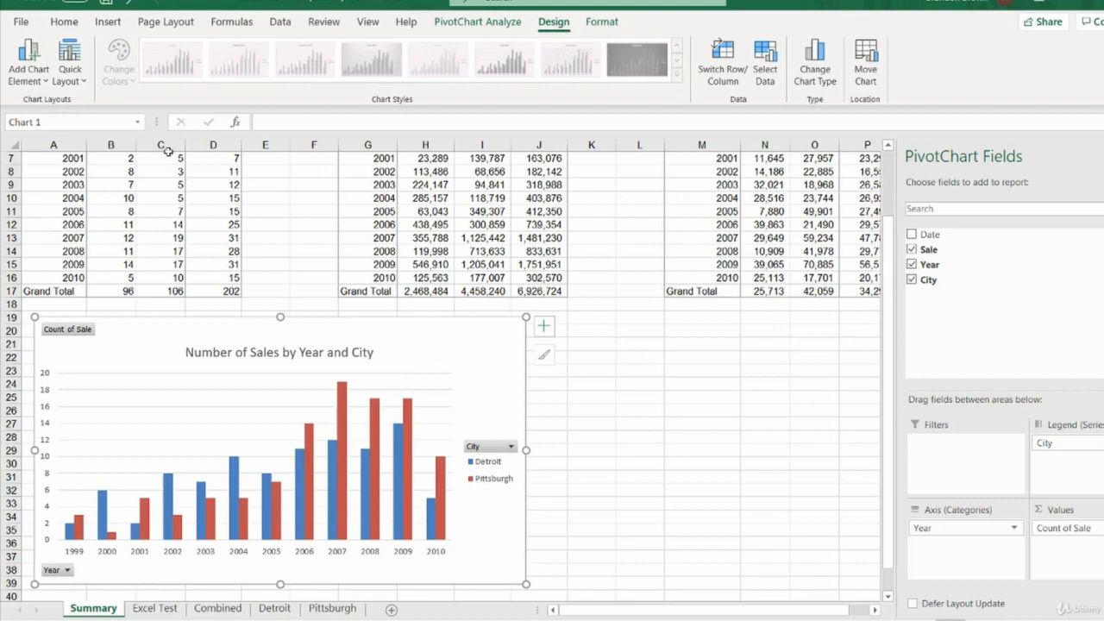
left_click(67, 79)
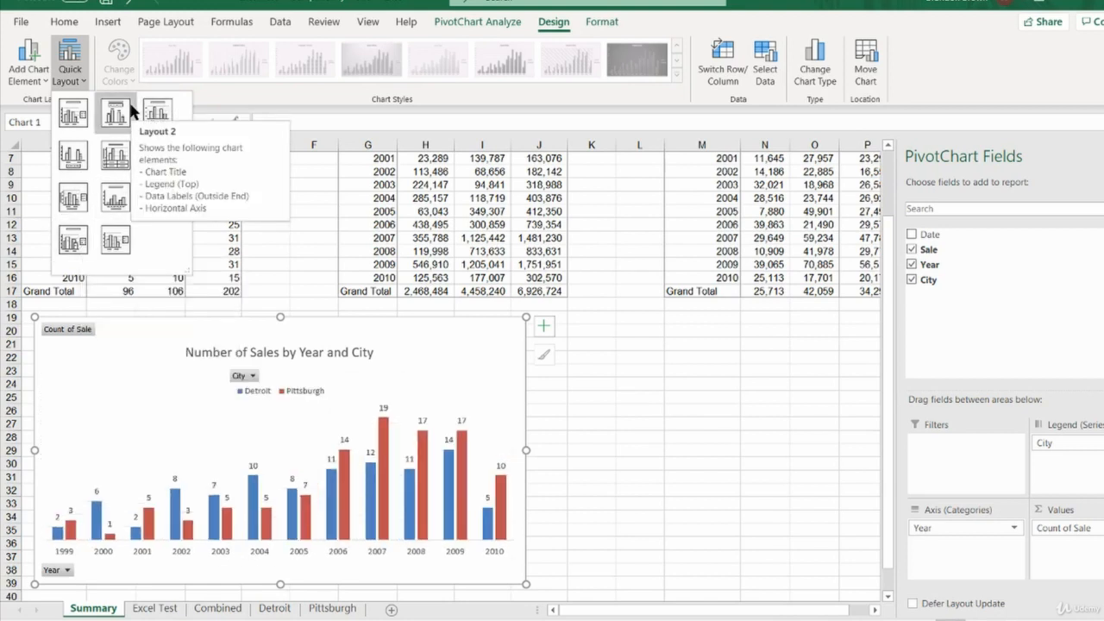
left_click(74, 125)
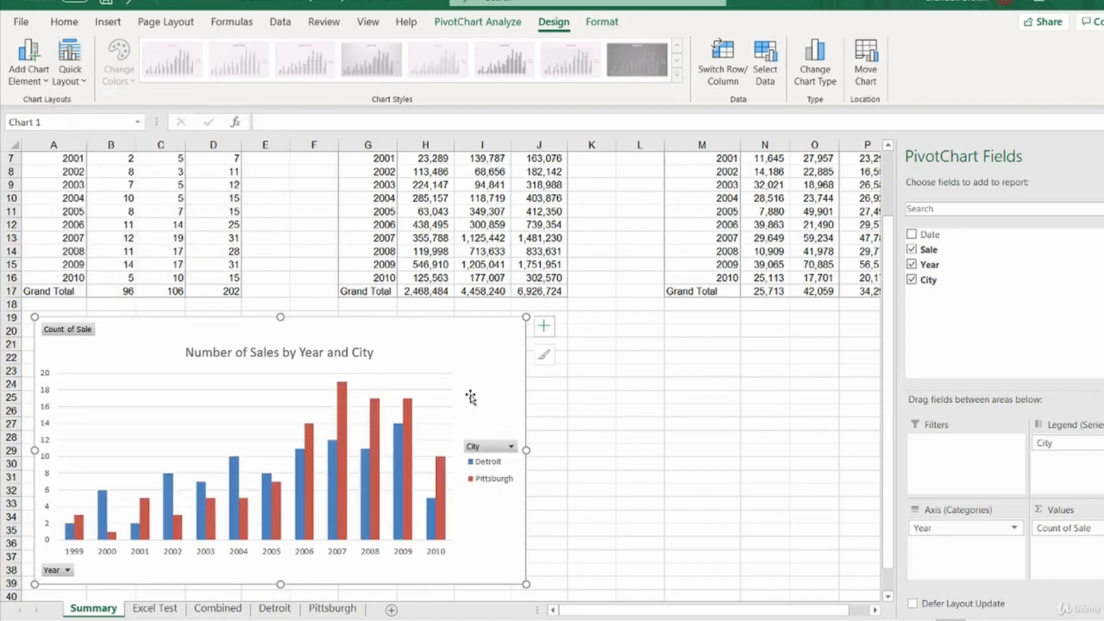
Review the Summary pivot tables and the remaining chart requirements under question 4 on the Excel Test sheet.
left_click(609, 321)
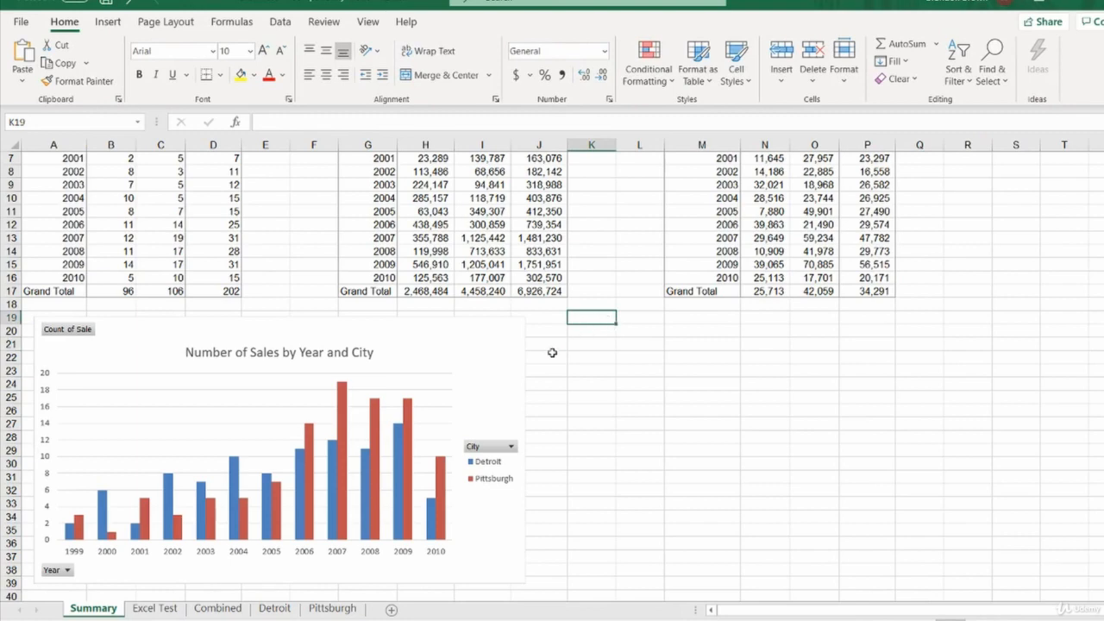
left_click(487, 291)
scroll(491, 291, "up", 1)
left_click(597, 369)
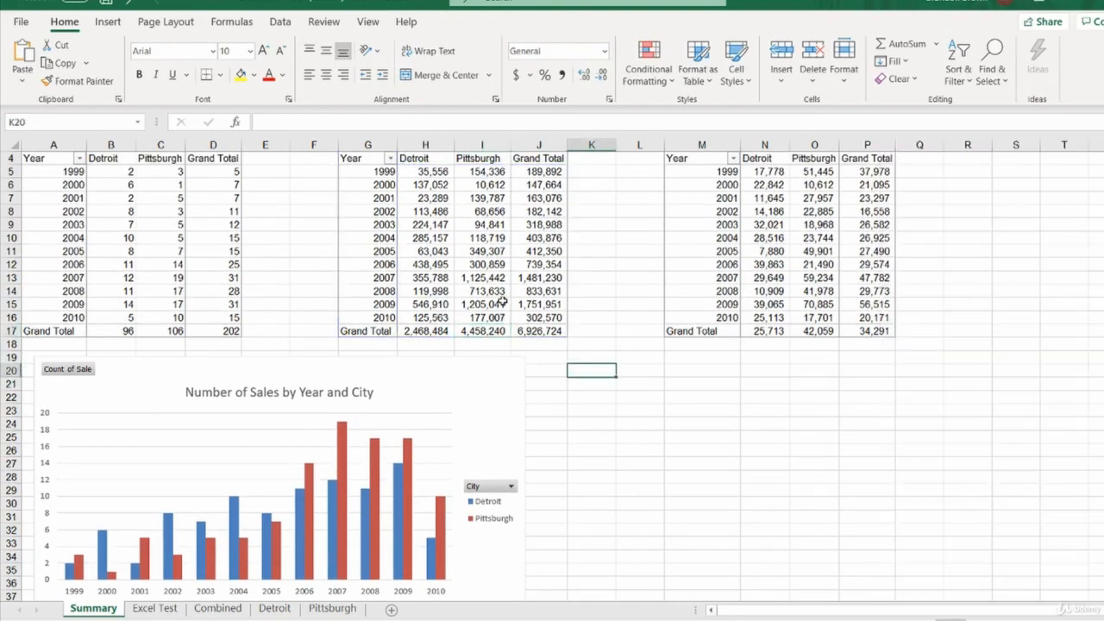
left_click(501, 302)
left_click(483, 240)
scroll(483, 240, "up", 1)
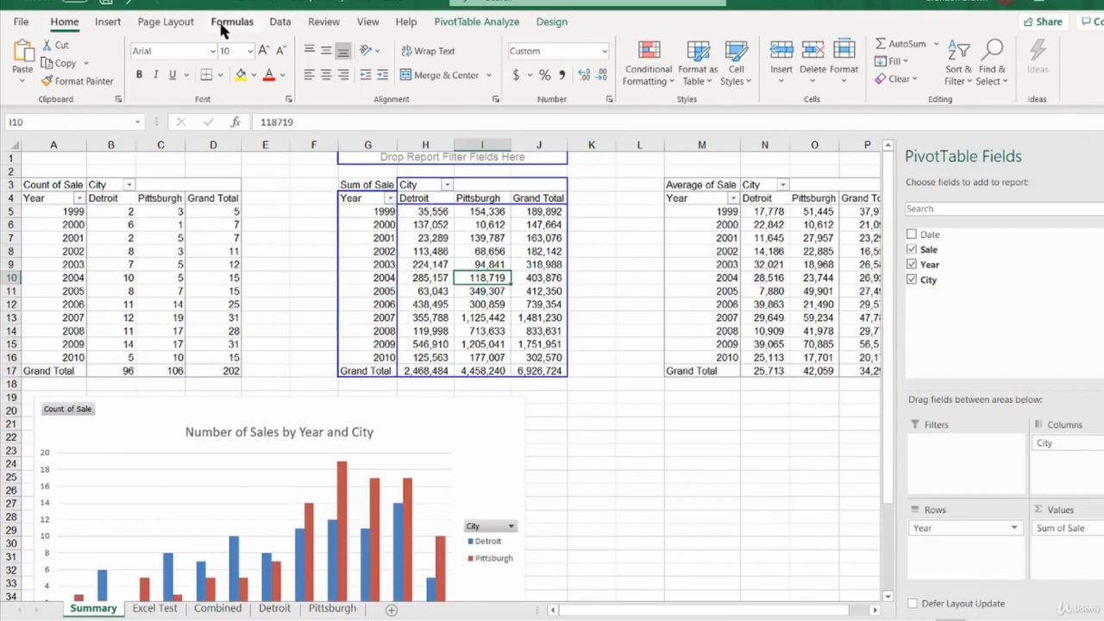
left_click(155, 608)
left_click(128, 413)
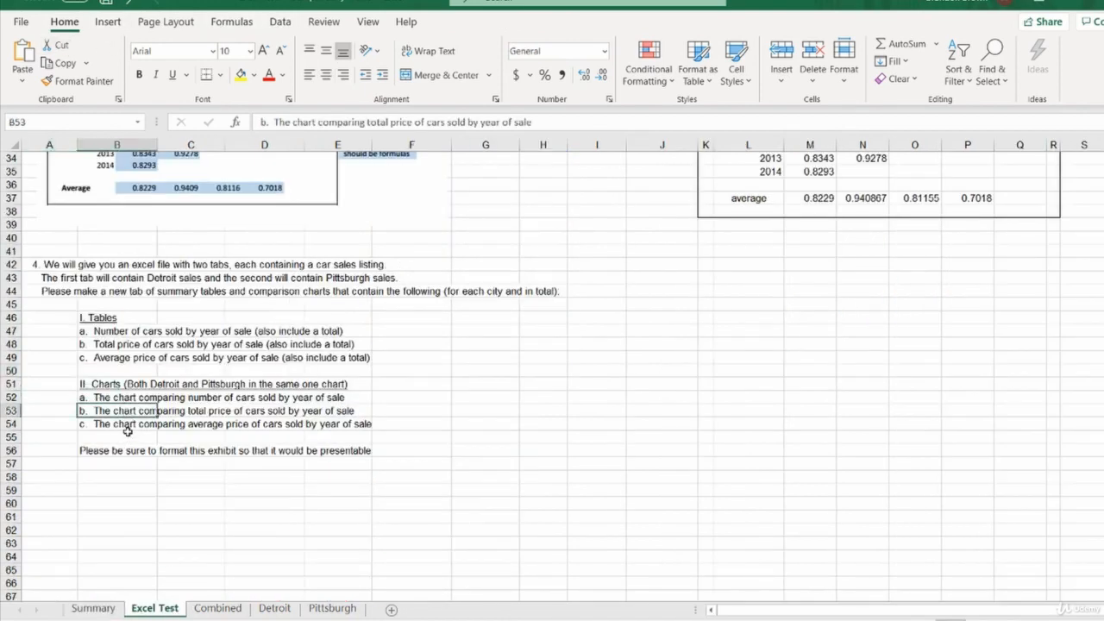
left_click(95, 608)
left_click(631, 412)
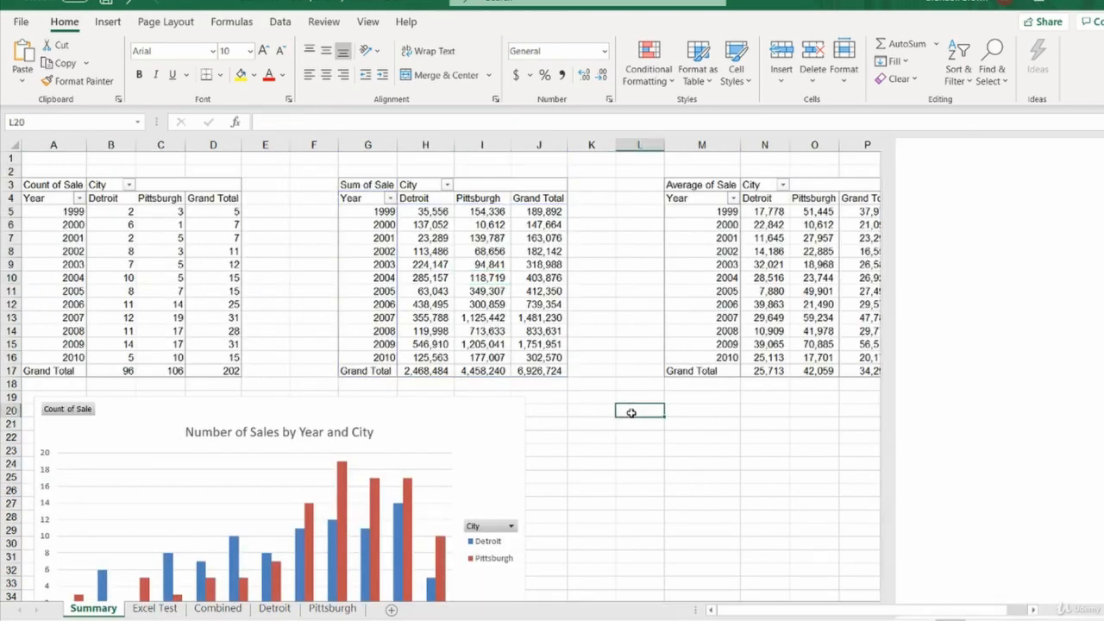
Insert a 2-D clustered column chart based on the Sum of Sale pivot table on the Summary sheet.
left_click(105, 22)
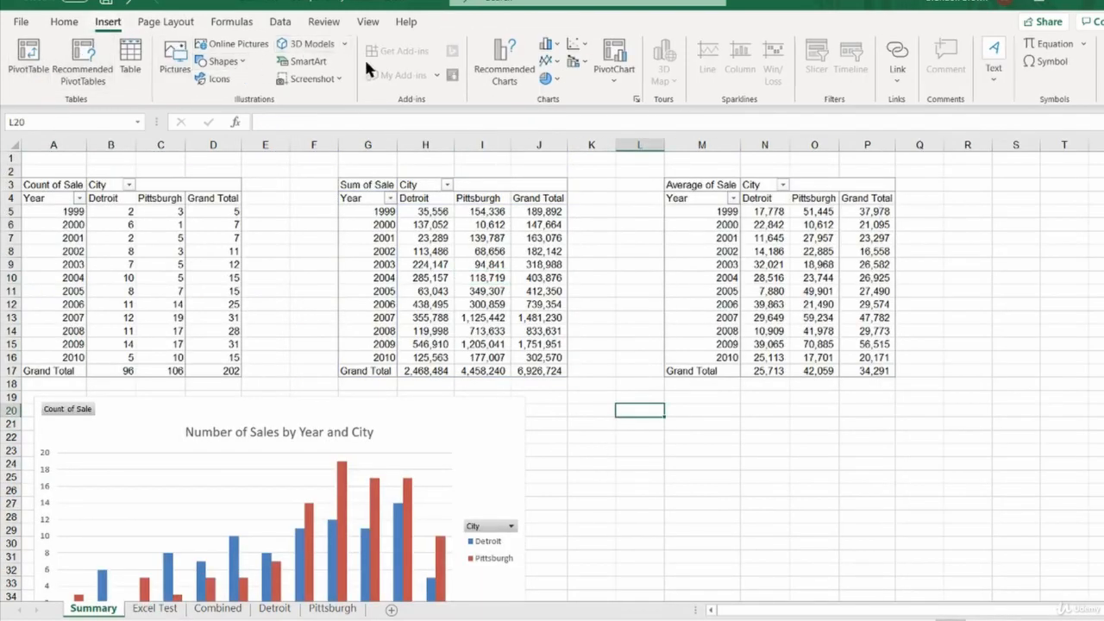
left_click(557, 47)
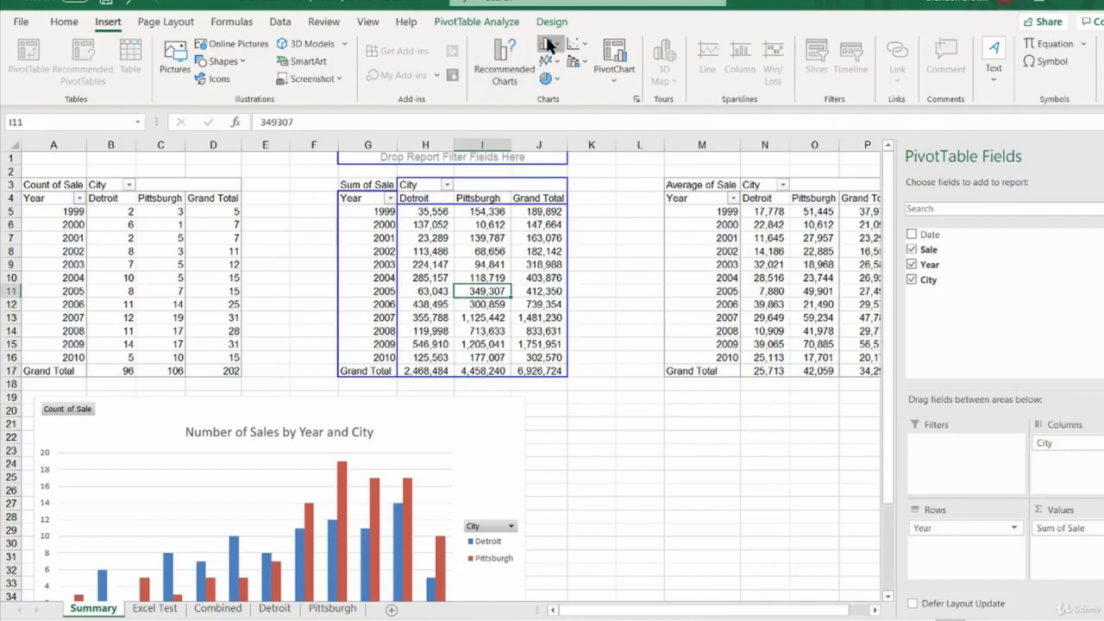
left_click(549, 45)
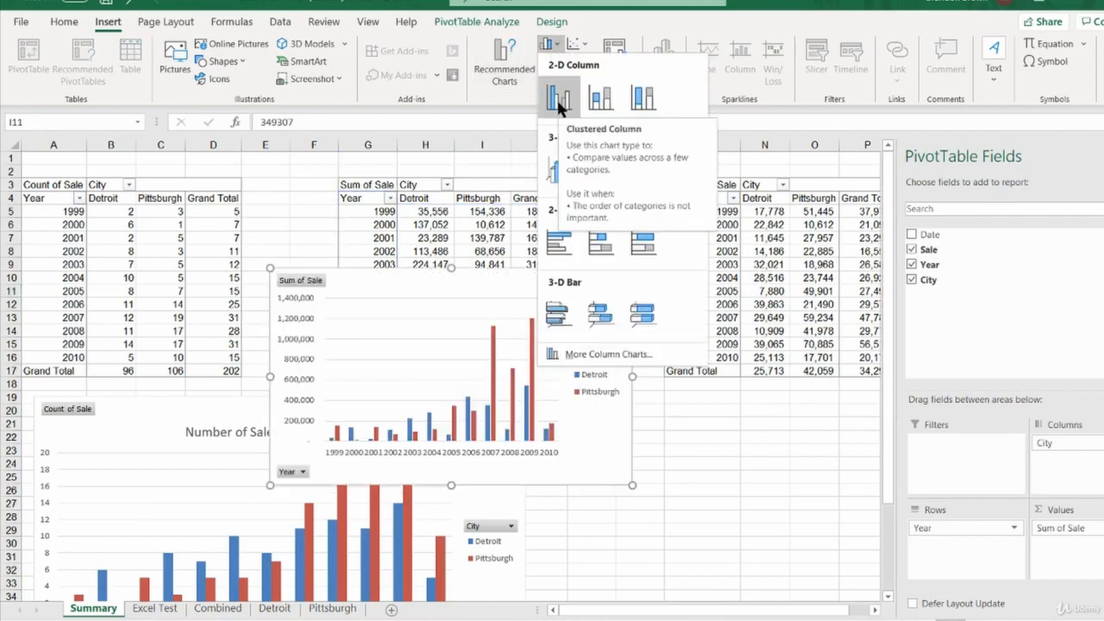
left_click(558, 102)
Move the Sum of Sale chart beside the first chart and enlarge it to span about columns J to R and rows 19 to 39.
scroll(708, 431, "down", 3)
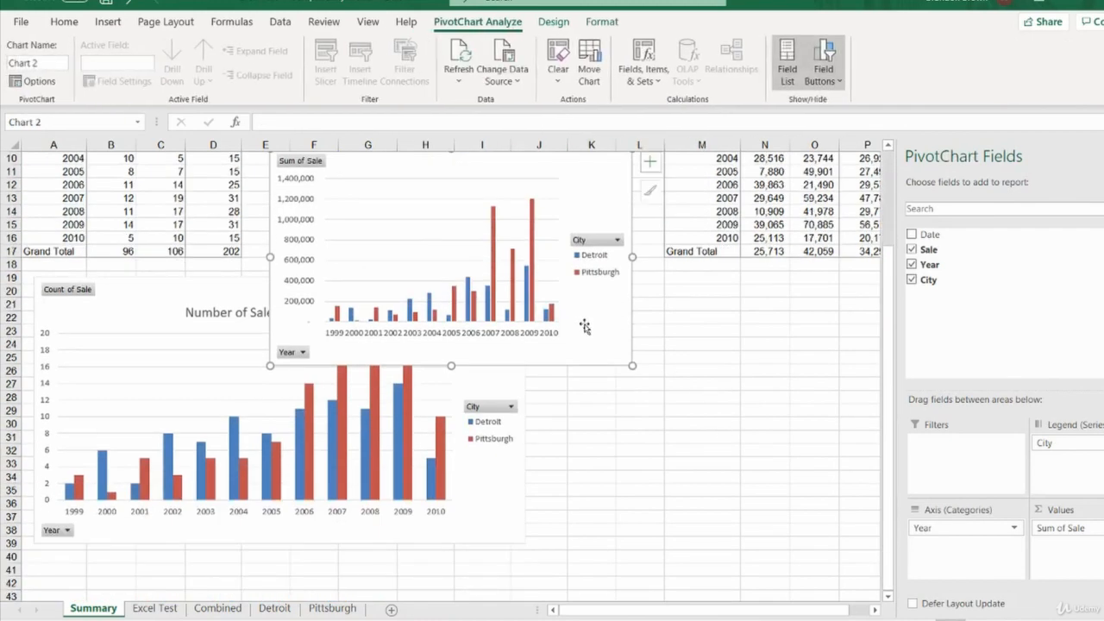
left_click_drag(585, 326, 696, 446)
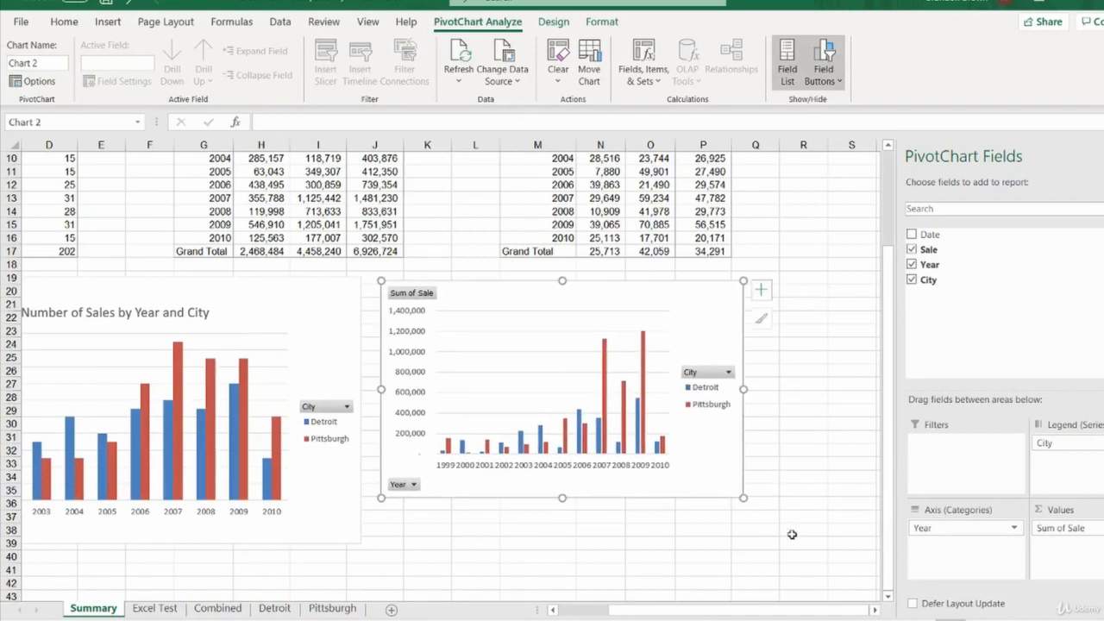
left_click_drag(745, 499, 817, 544)
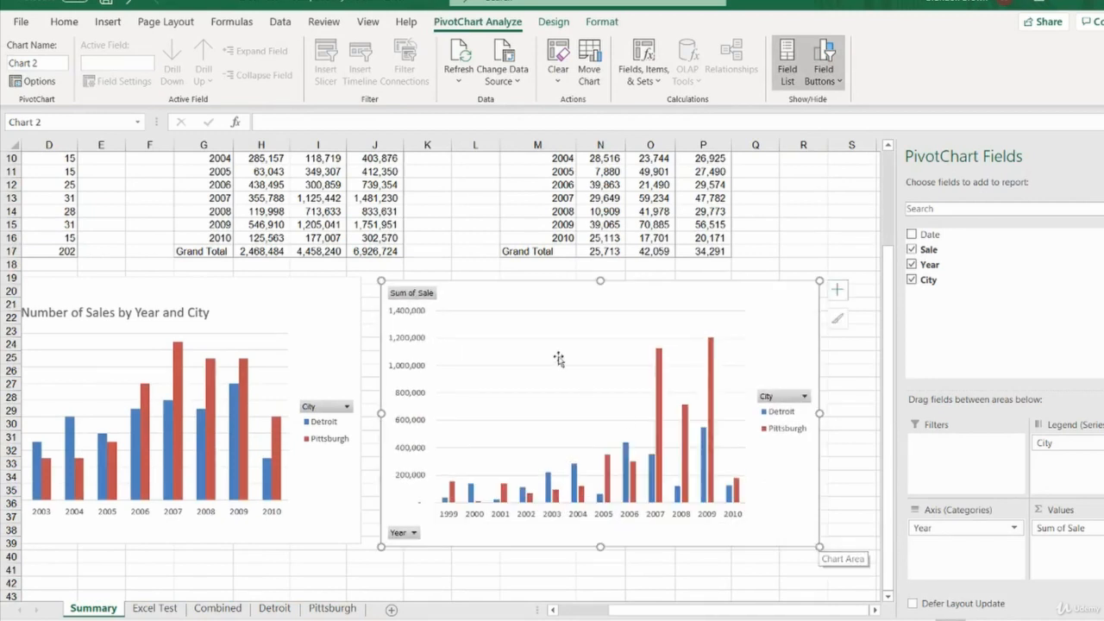
Apply the first quick layout to the Sum of Sale chart, adding a title above the columns.
left_click(543, 26)
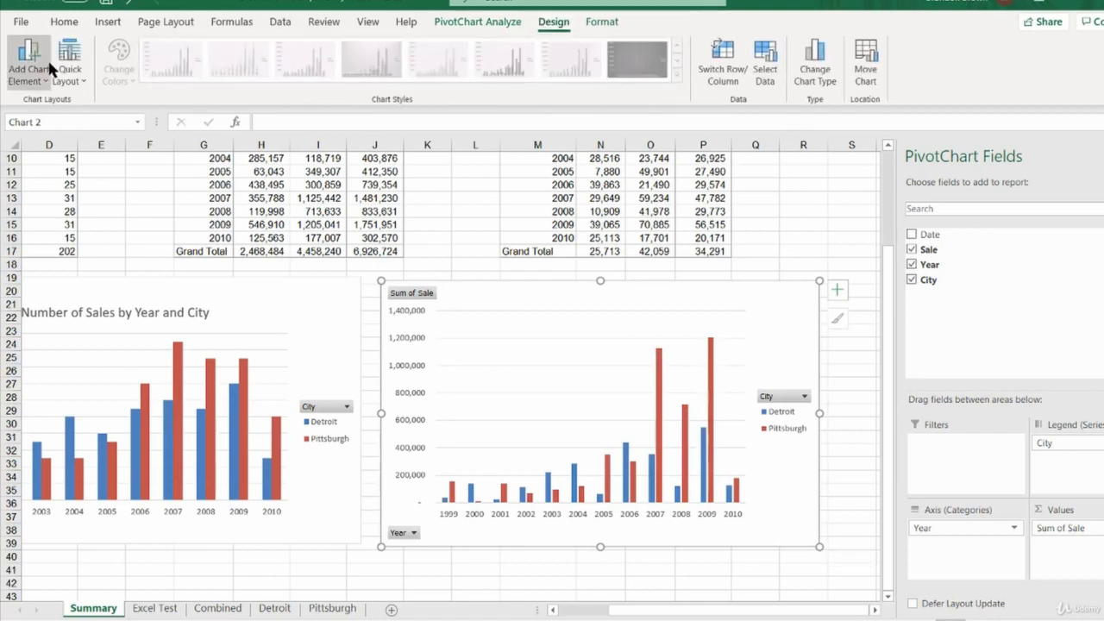
left_click(69, 70)
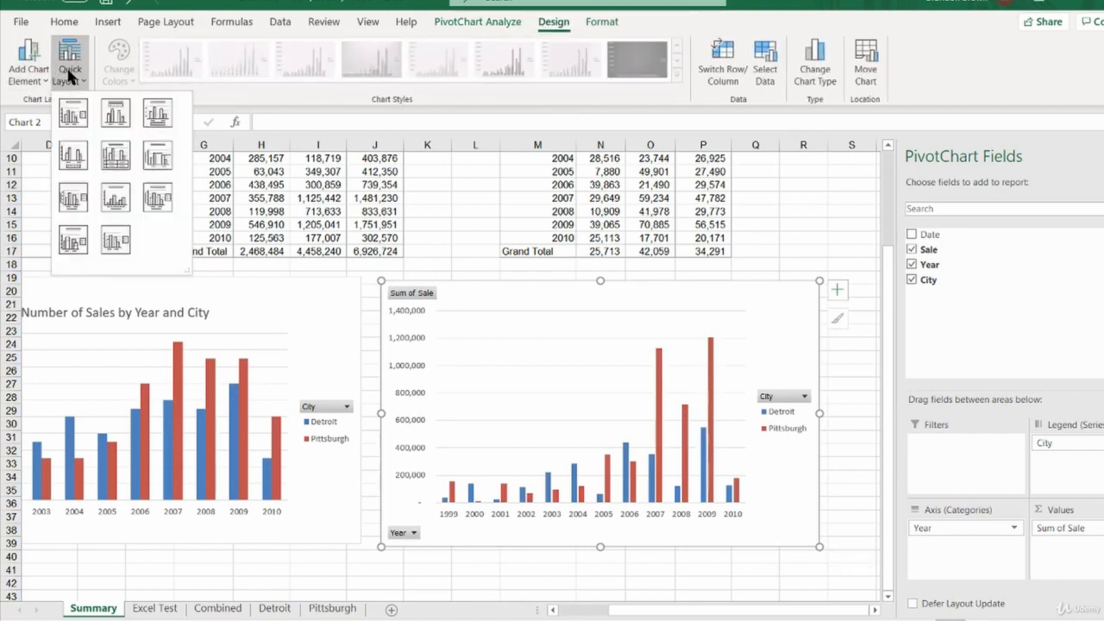
left_click(68, 116)
Title the Sum of Sale chart "Total Revenue by Year and City".
left_click(619, 315)
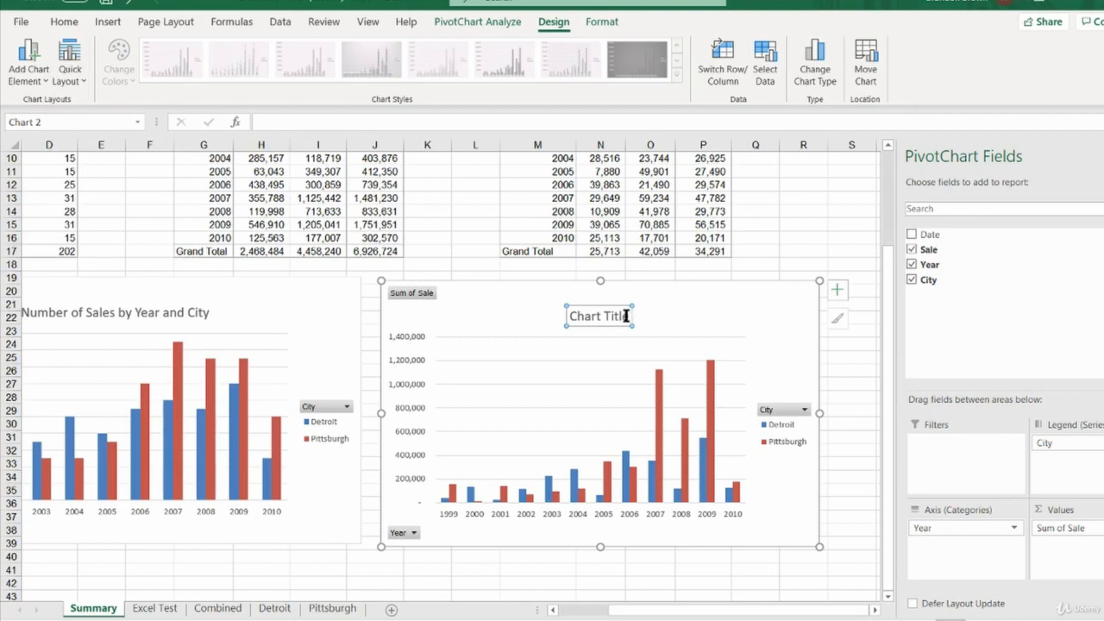
left_click_drag(627, 316, 561, 316)
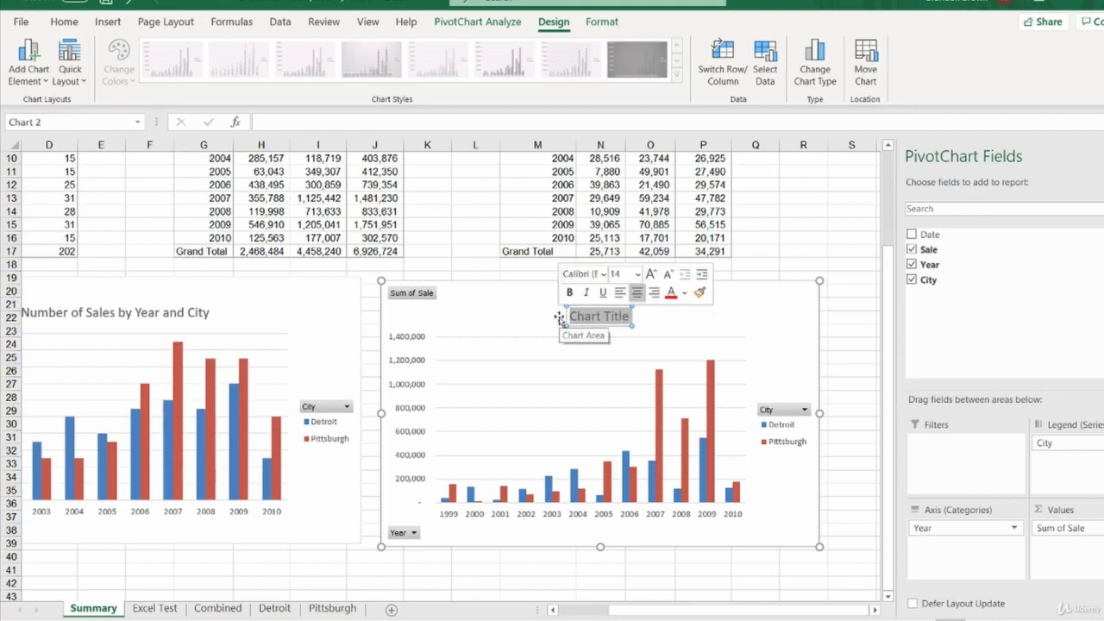
type("Total Rev")
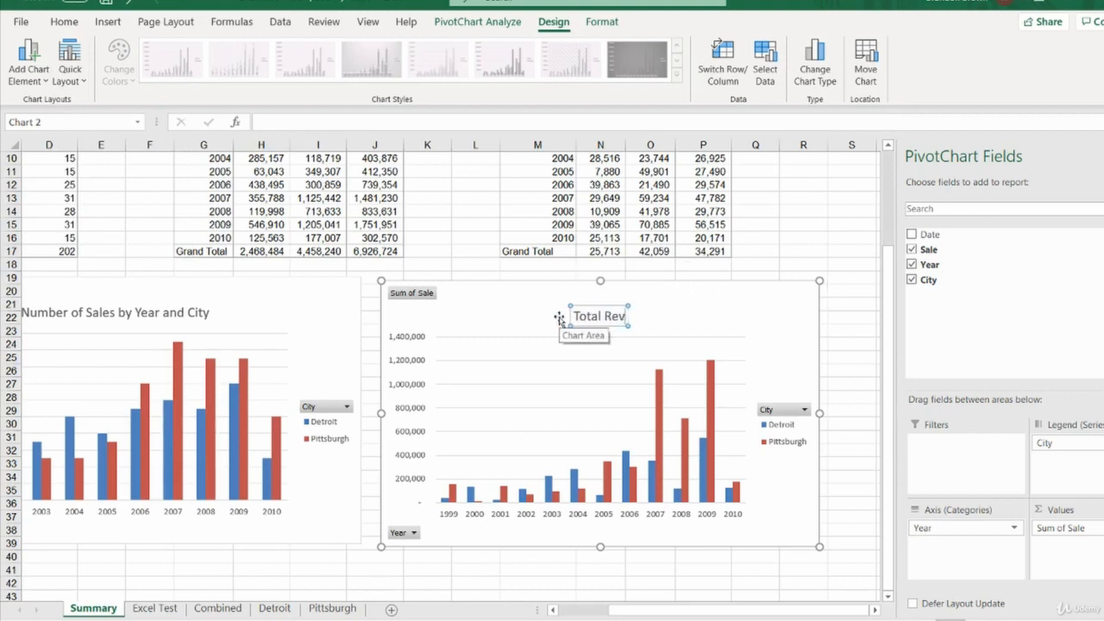
type("enue by Year a")
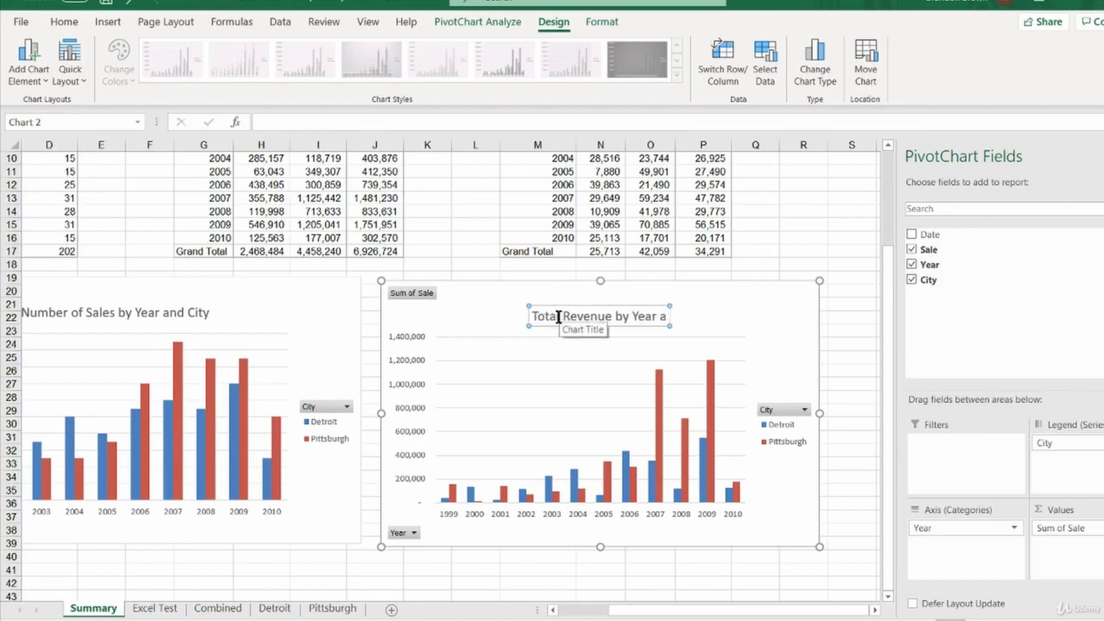
type("nd City")
left_click(727, 325)
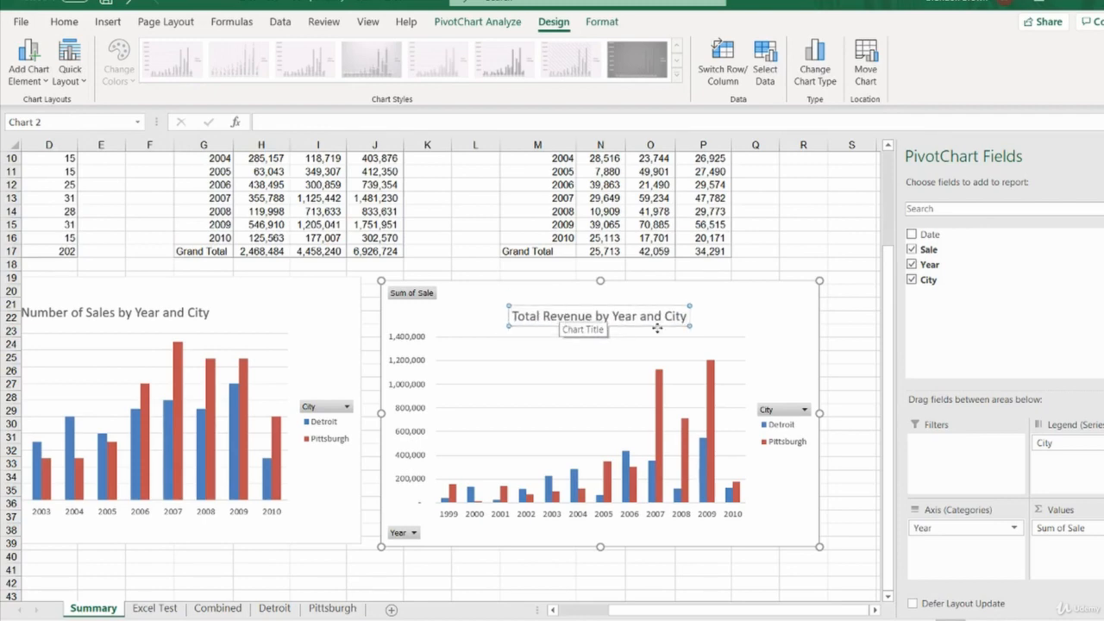
left_click(847, 505)
Insert a 2-D clustered column chart based on the Average of Sale pivot table.
scroll(759, 519, "up", 3)
scroll(510, 429, "down", 2)
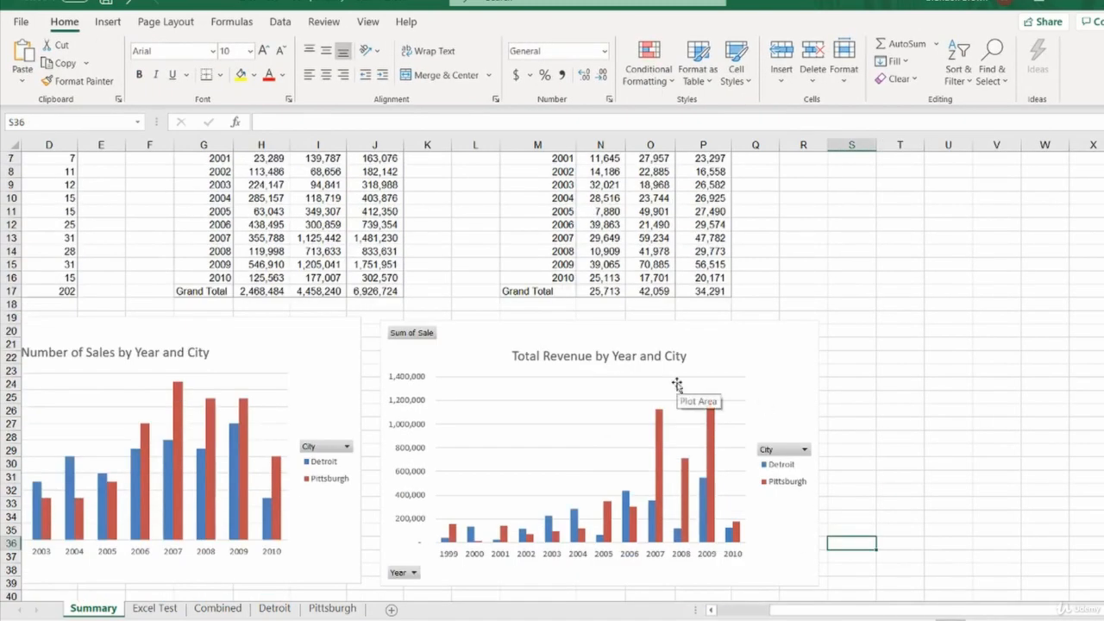
scroll(677, 385, "up", 2)
left_click(660, 267)
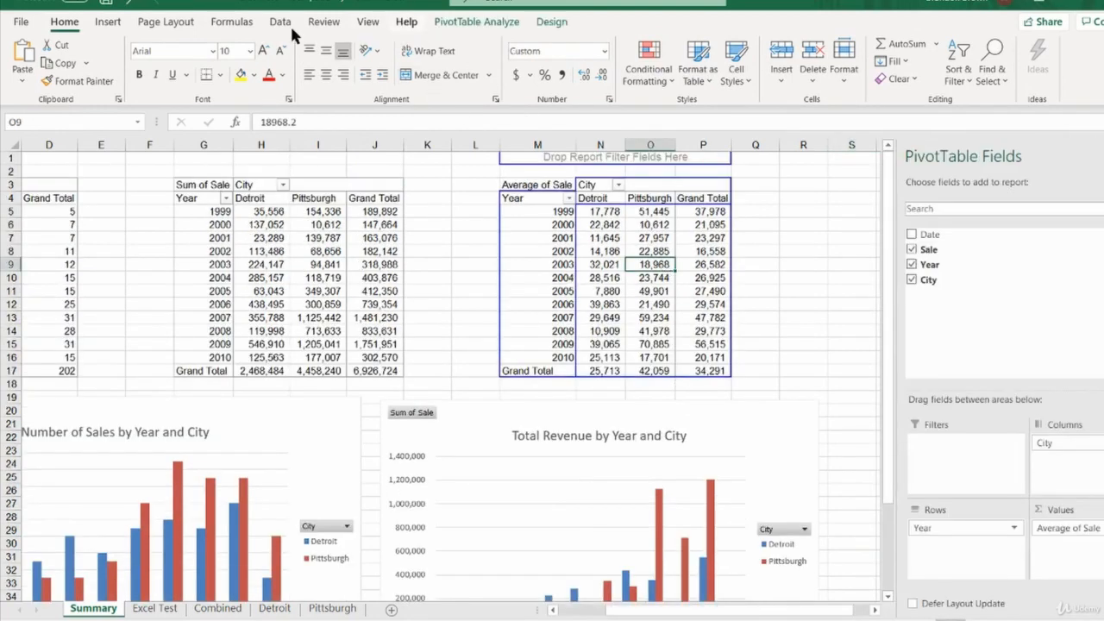
left_click(103, 26)
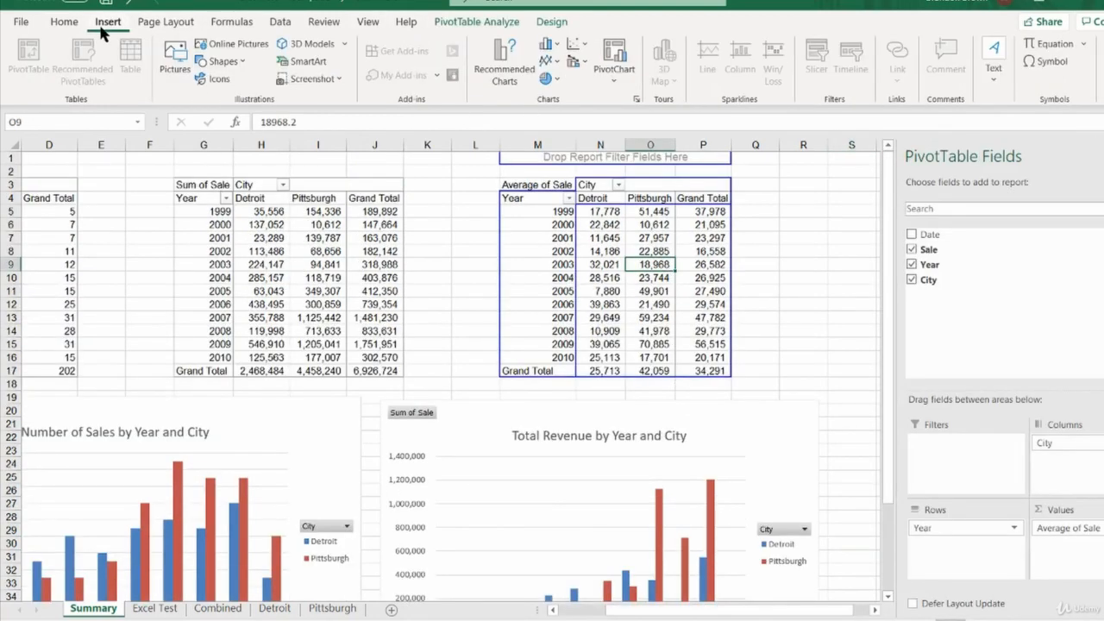
left_click(546, 44)
left_click(557, 97)
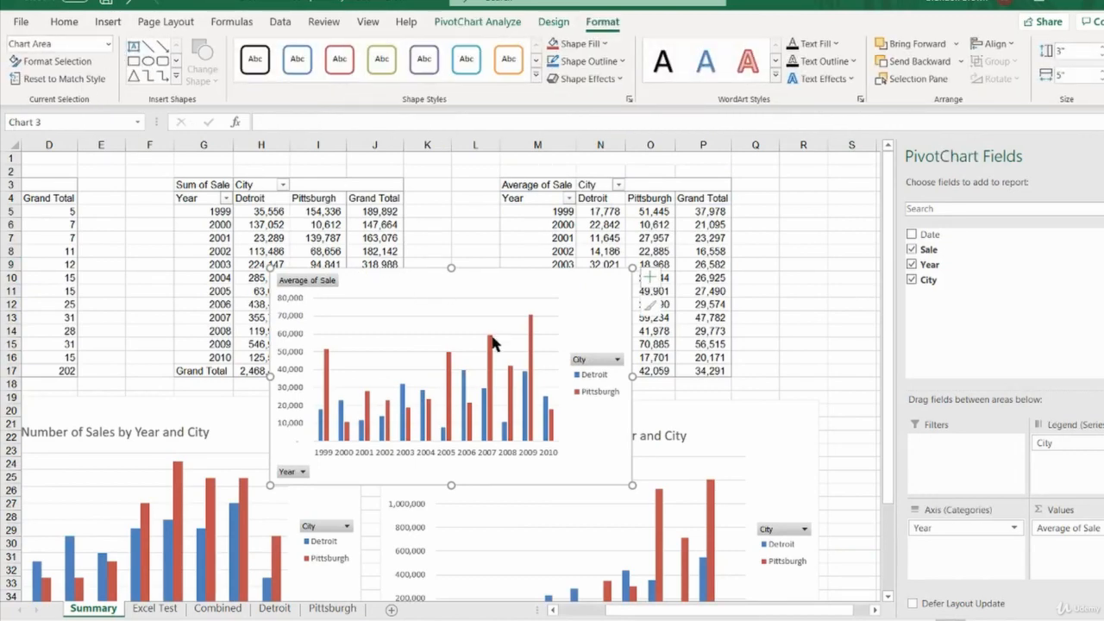
Apply the first quick layout to the Average of Sale chart so it has a title and side legend.
scroll(501, 327, "down", 1)
left_click(553, 24)
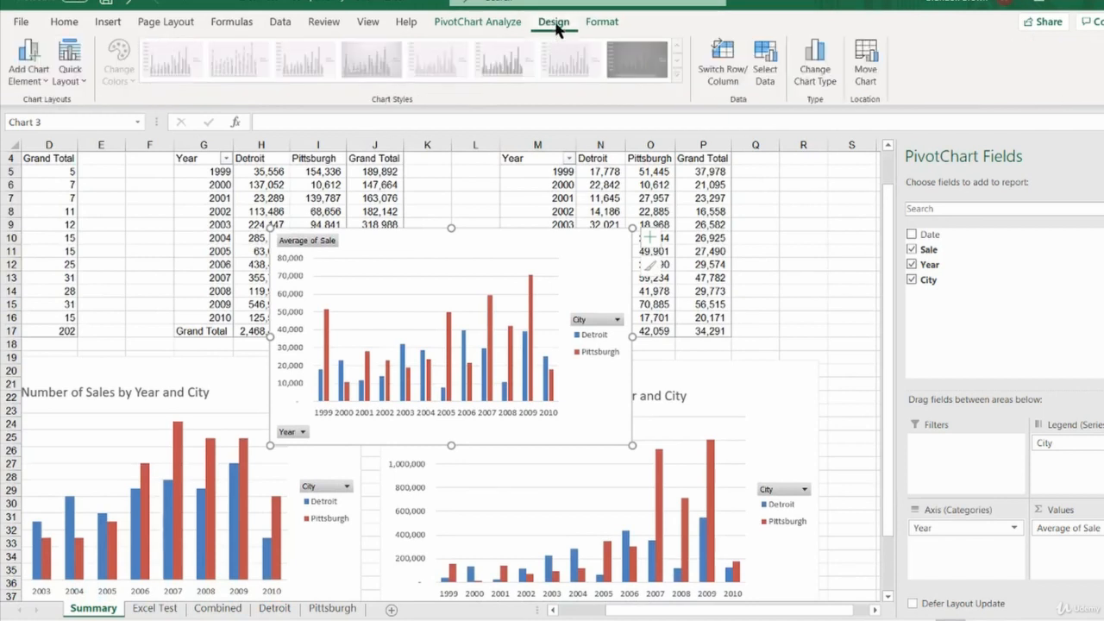
left_click(69, 74)
left_click(79, 114)
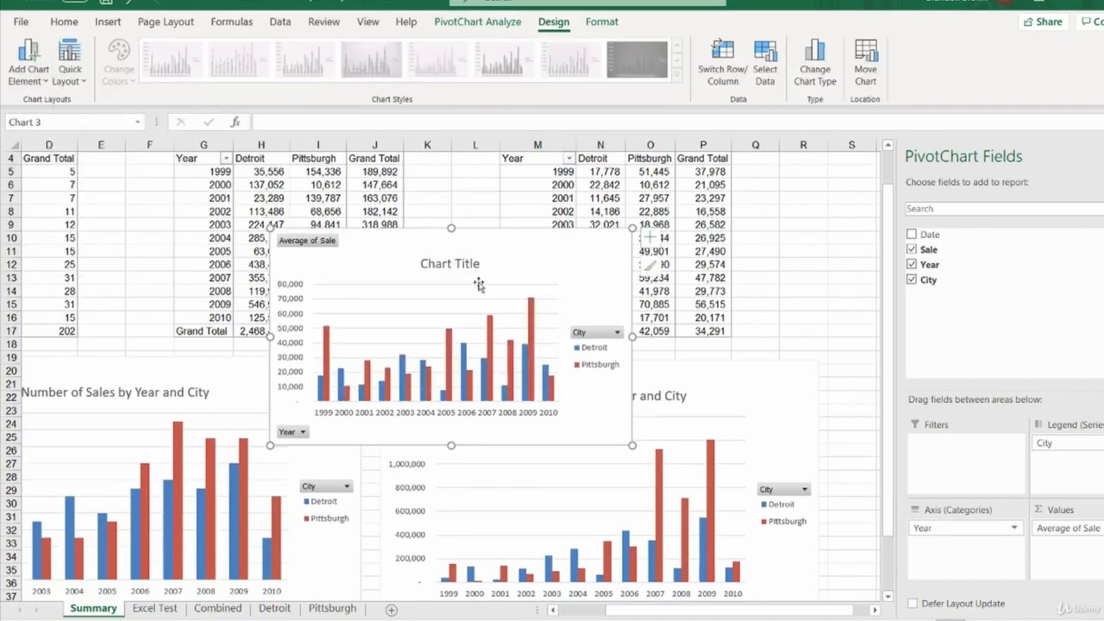
Title the Average of Sale chart "Average Car Price by Year and City".
left_click(439, 266)
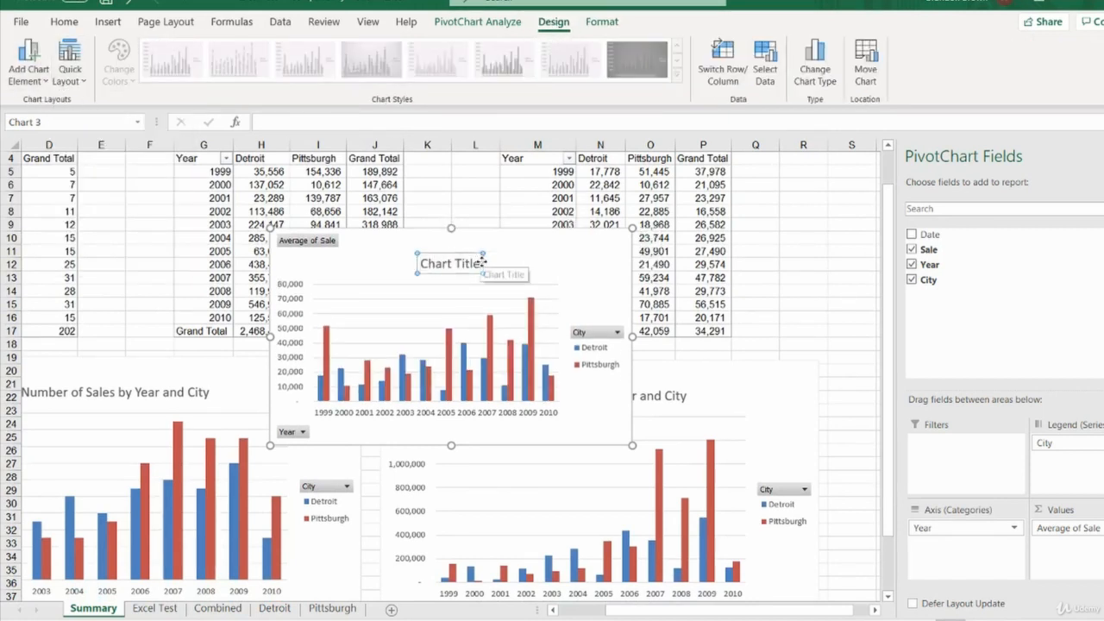
triple_click(424, 264)
type("Average Ca")
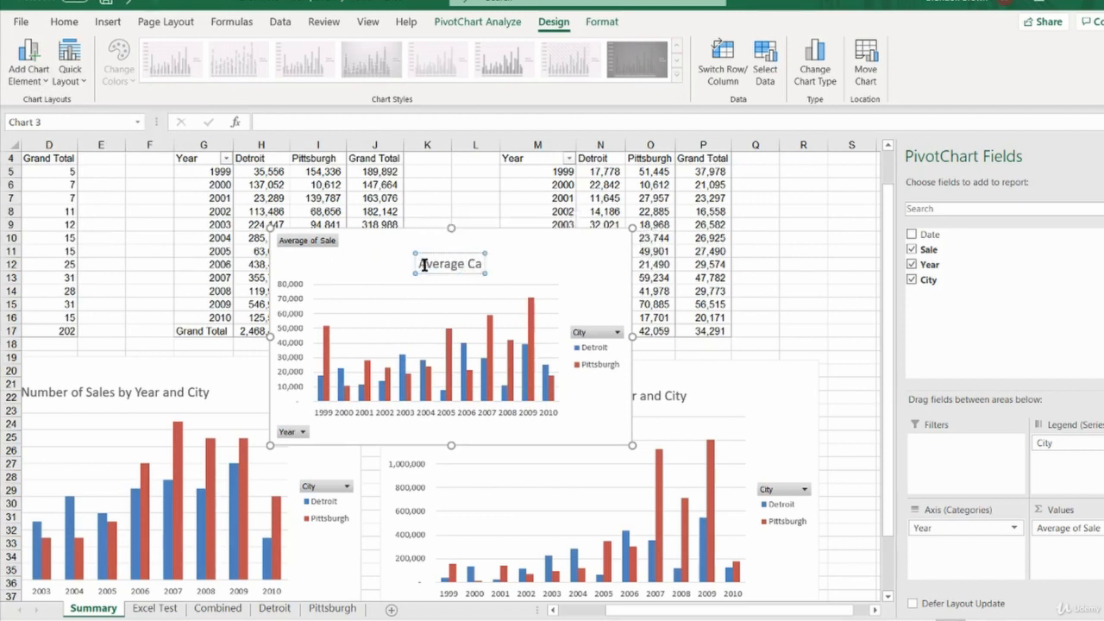
type("r Price by Year")
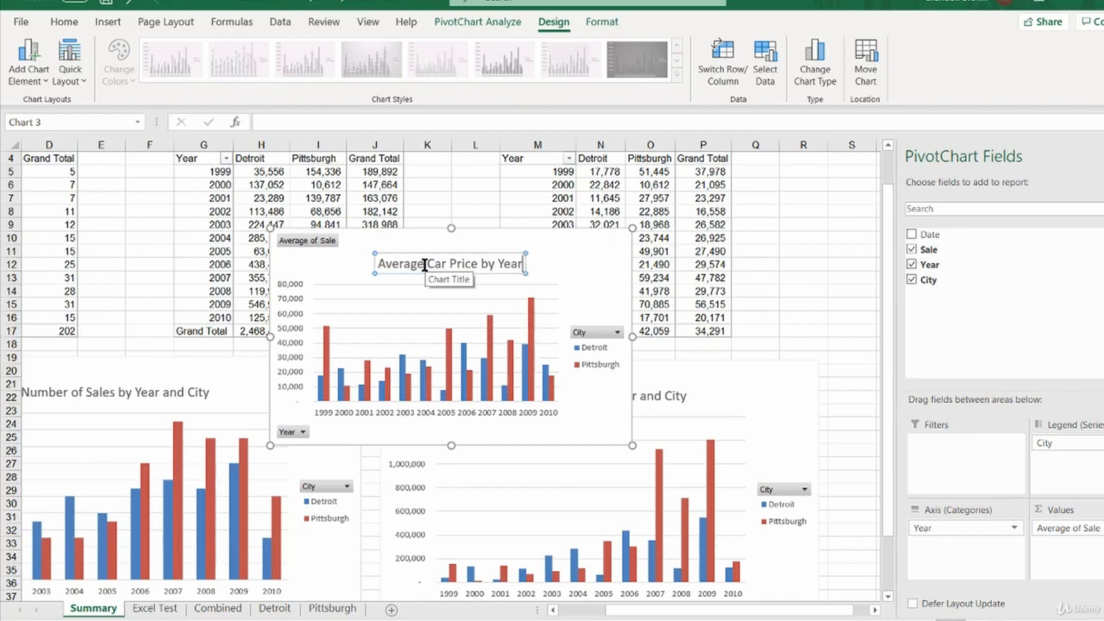
type(" and City")
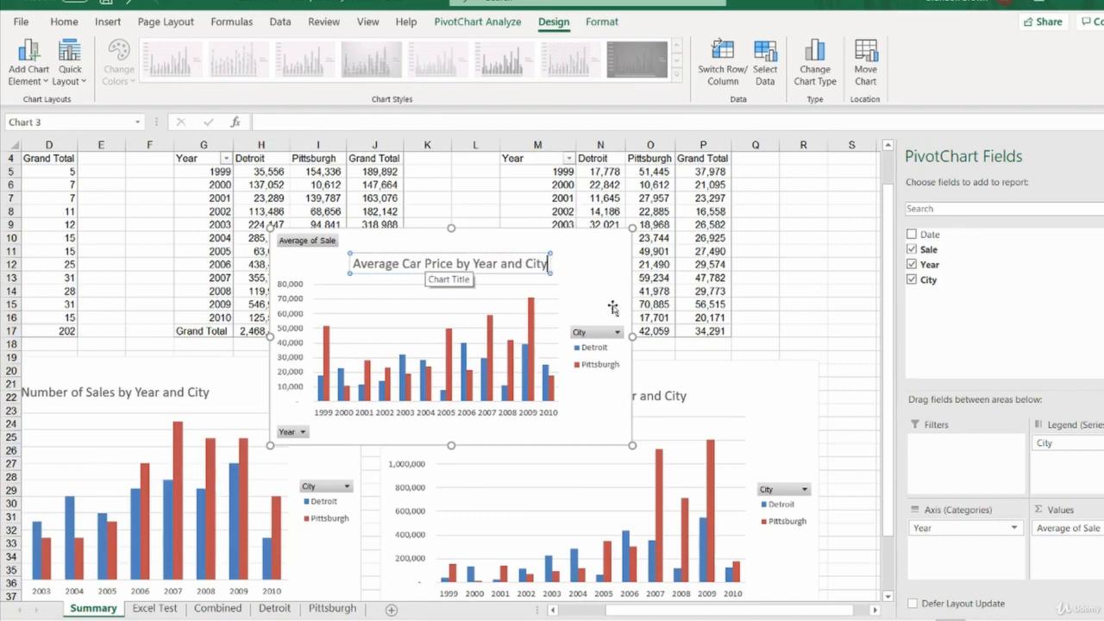
Move the average price chart below the Number of Sales chart and enlarge it to span about columns A to J and rows 40 to 58.
left_click_drag(613, 308, 468, 392)
scroll(449, 392, "down", 8)
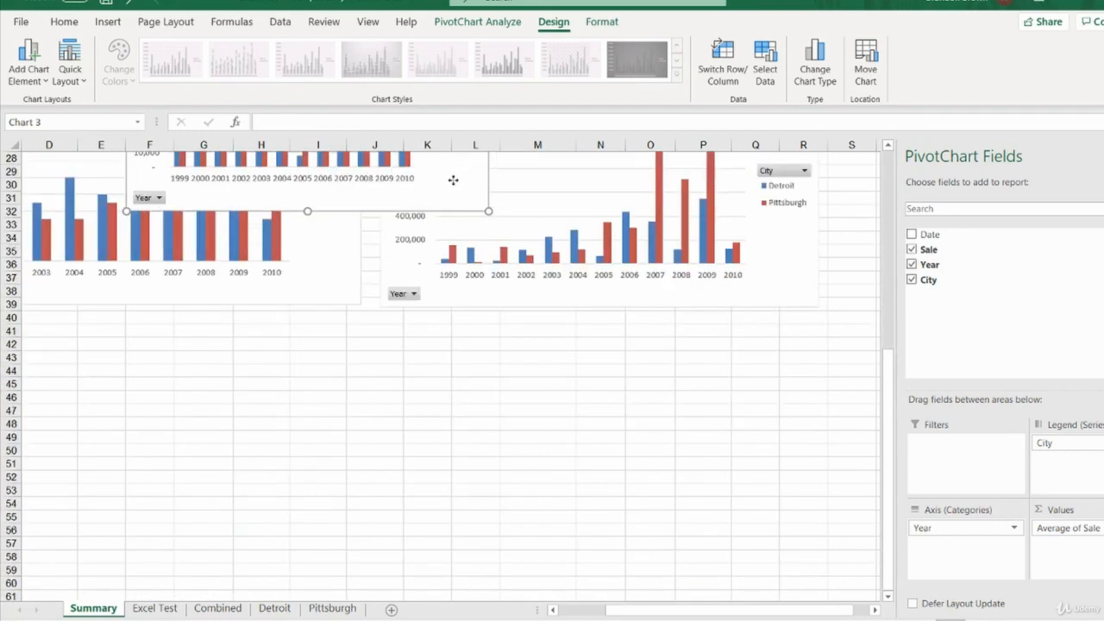
left_click_drag(453, 180, 294, 501)
left_click_drag(680, 610, 622, 609)
left_click_drag(444, 488, 343, 488)
left_click_drag(396, 533, 518, 555)
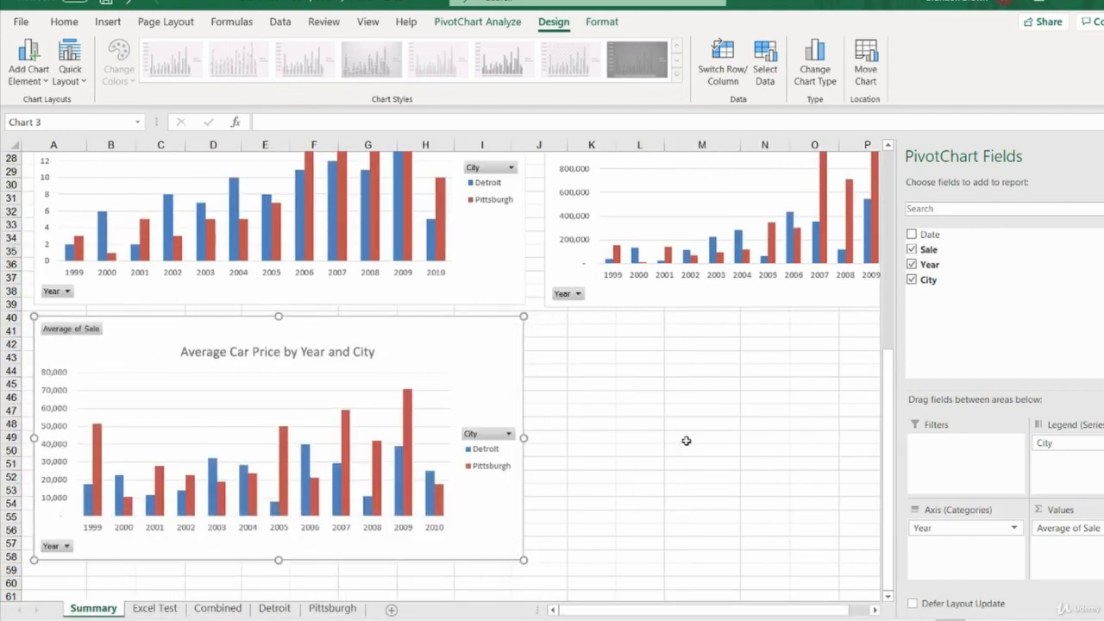
left_click(690, 438)
Close the PivotChart field list and enlarge the Total Revenue chart to about column T and row 40.
scroll(618, 483, "up", 7)
scroll(619, 485, "down", 2)
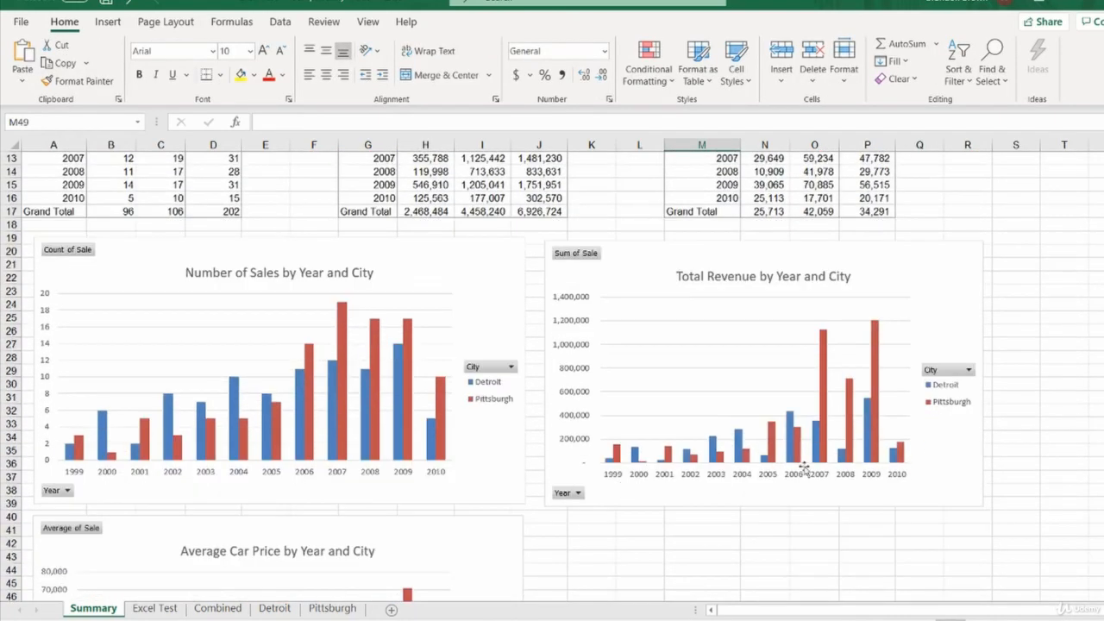
left_click(945, 470)
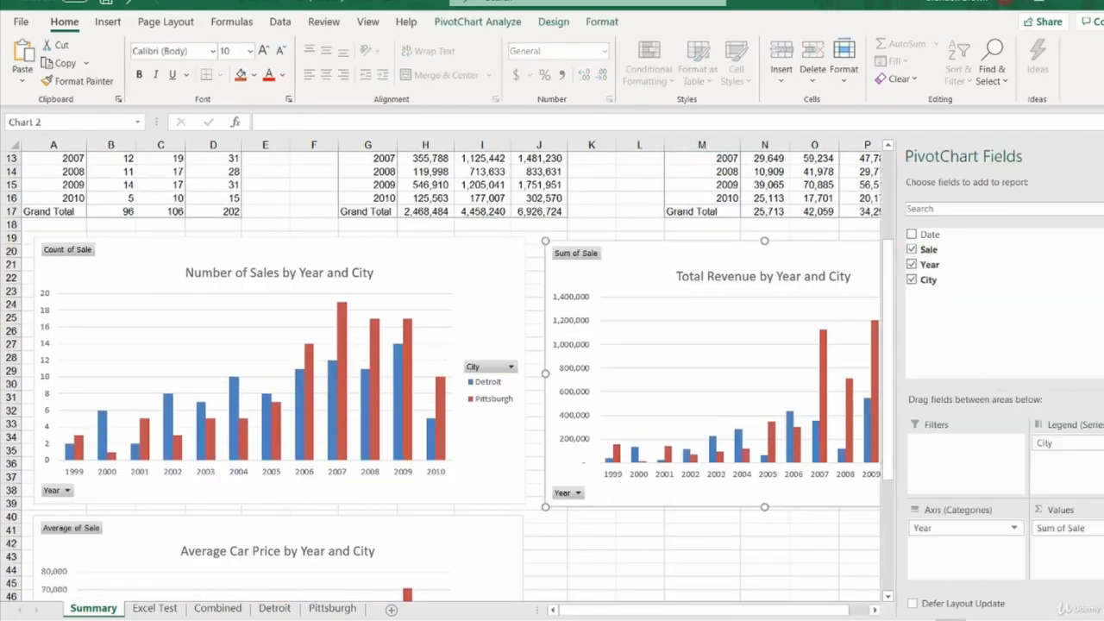
left_click(1103, 157)
left_click_drag(976, 374, 1079, 374)
left_click_drag(813, 507, 812, 524)
left_click(806, 531)
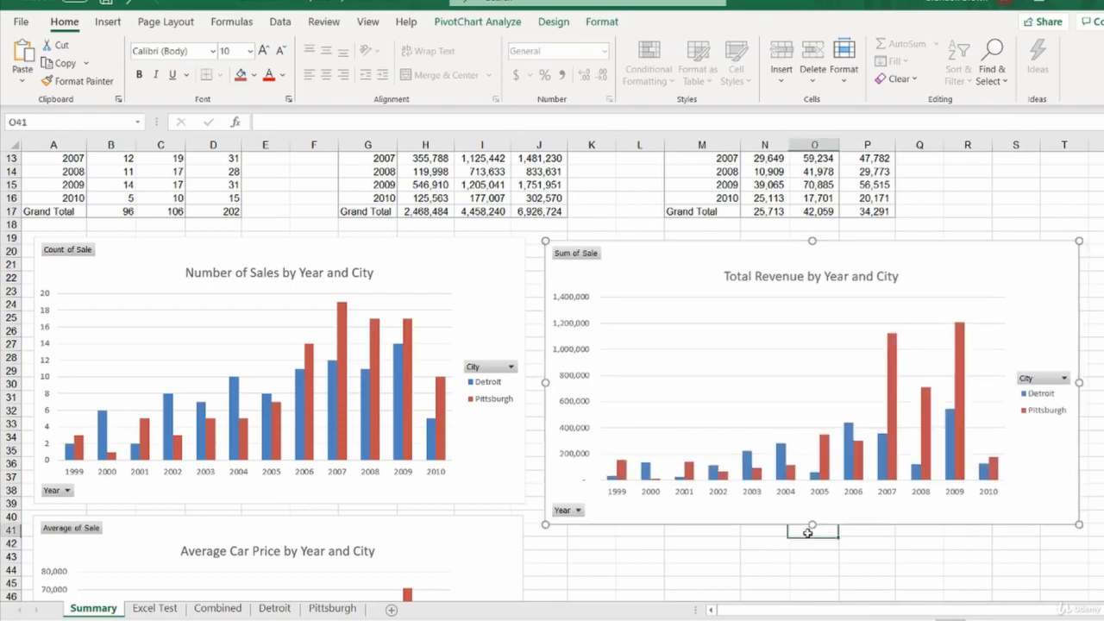
left_click(805, 542)
Look over the charts on the Summary sheet and check the chart requirements on the Excel Test sheet.
scroll(750, 543, "down", 2)
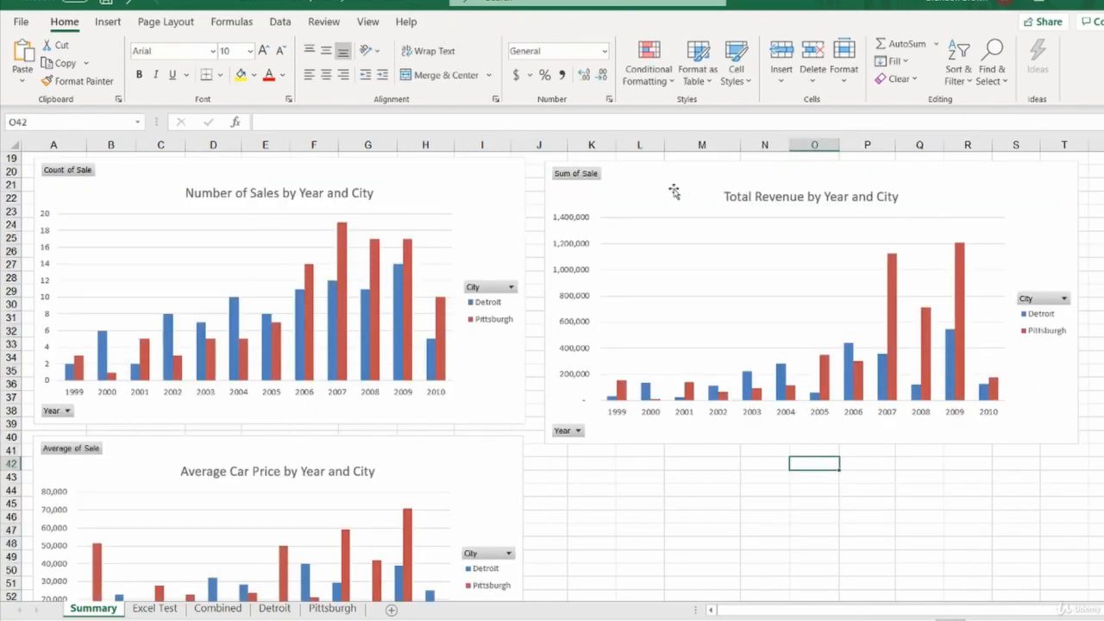
left_click(154, 608)
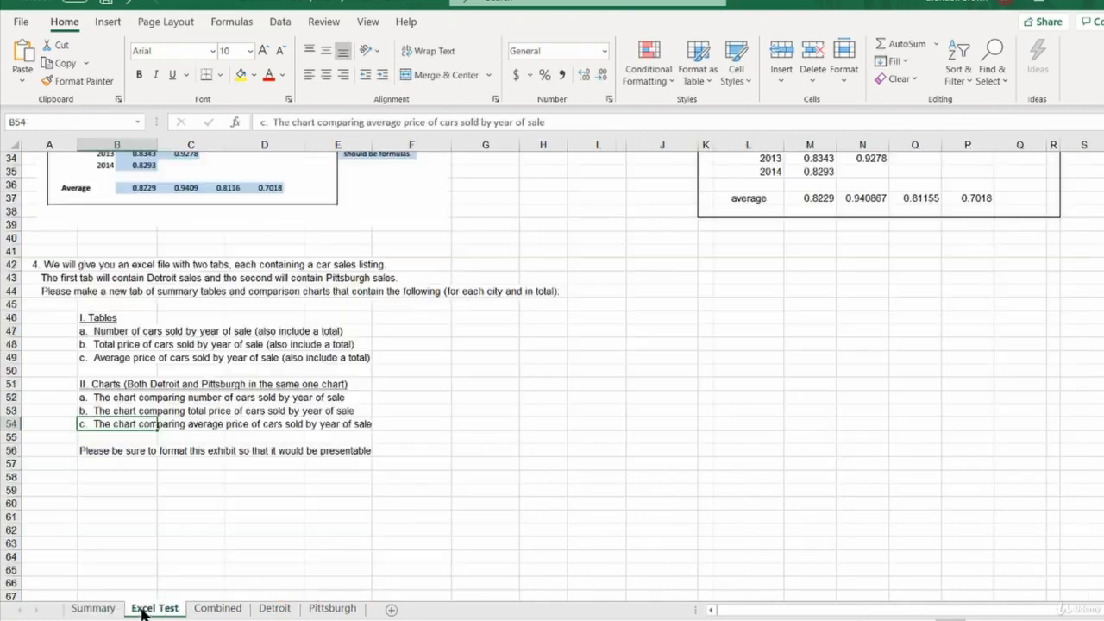
Check the three chart requirements on the Excel Test sheet against the pivot tables and charts on the Summary sheet.
left_click_drag(134, 393, 135, 428)
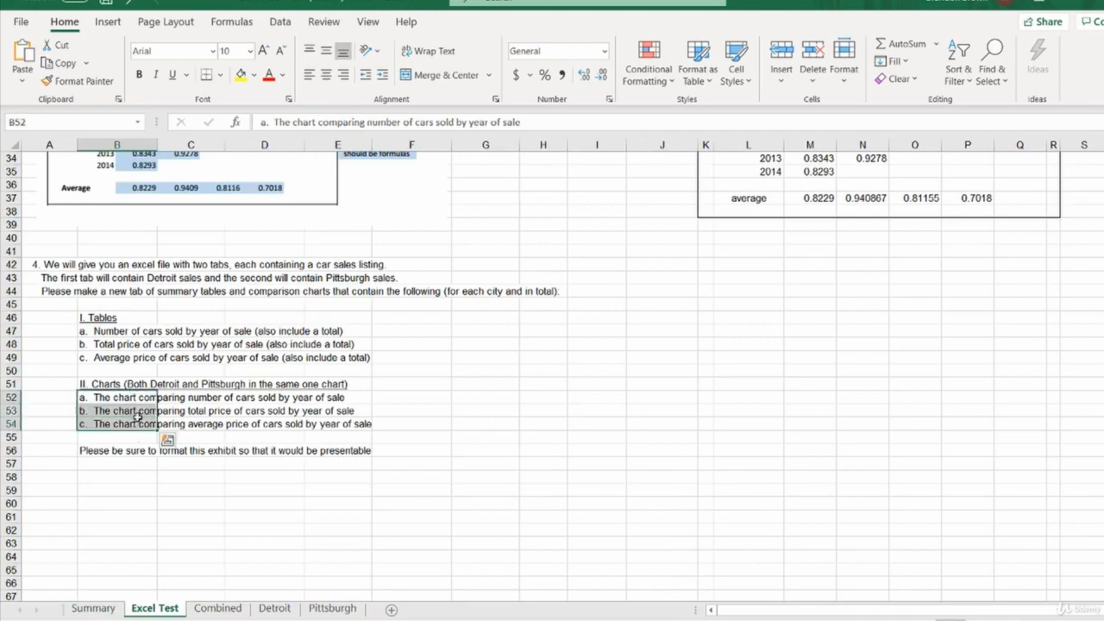
left_click(138, 413)
left_click(108, 610)
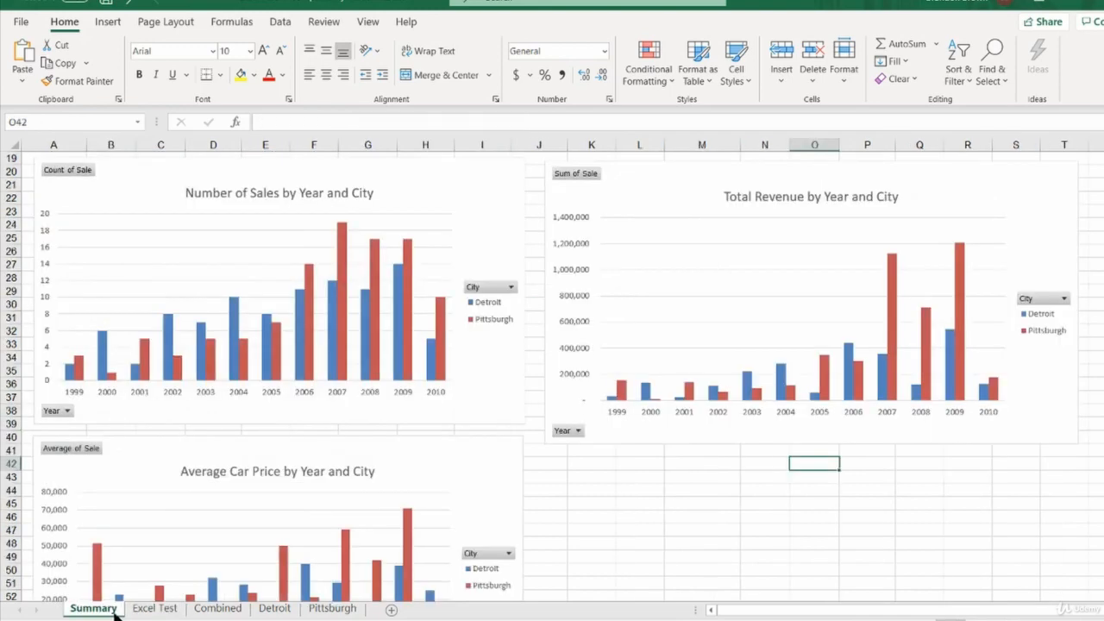
scroll(547, 506, "down", 3)
scroll(551, 507, "up", 9)
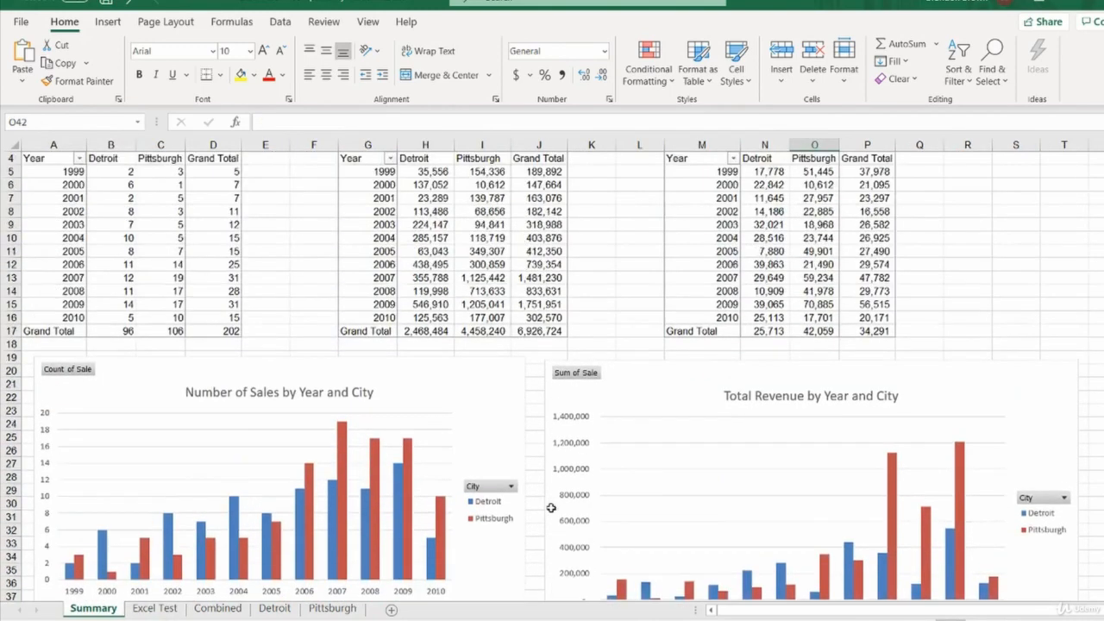
key("ctrl+Home")
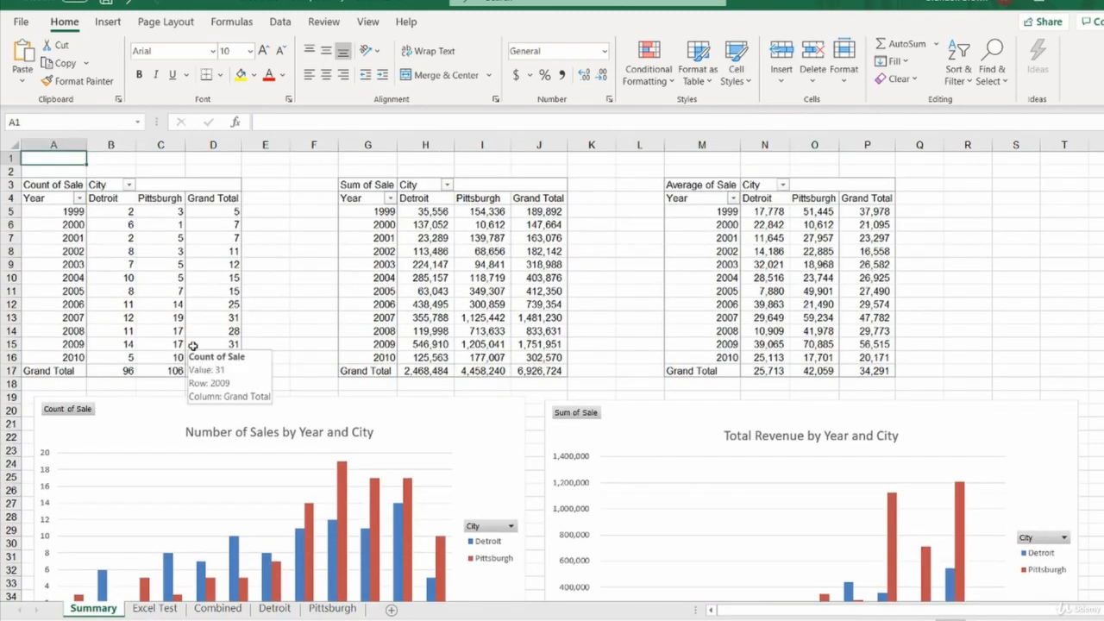
left_click(254, 289)
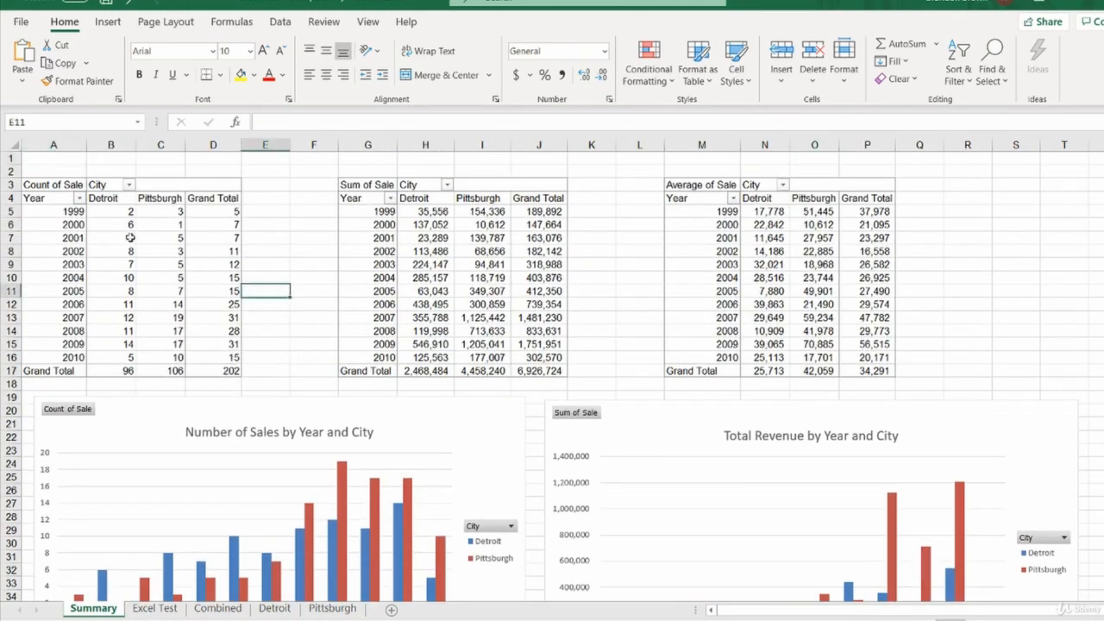
left_click(74, 162)
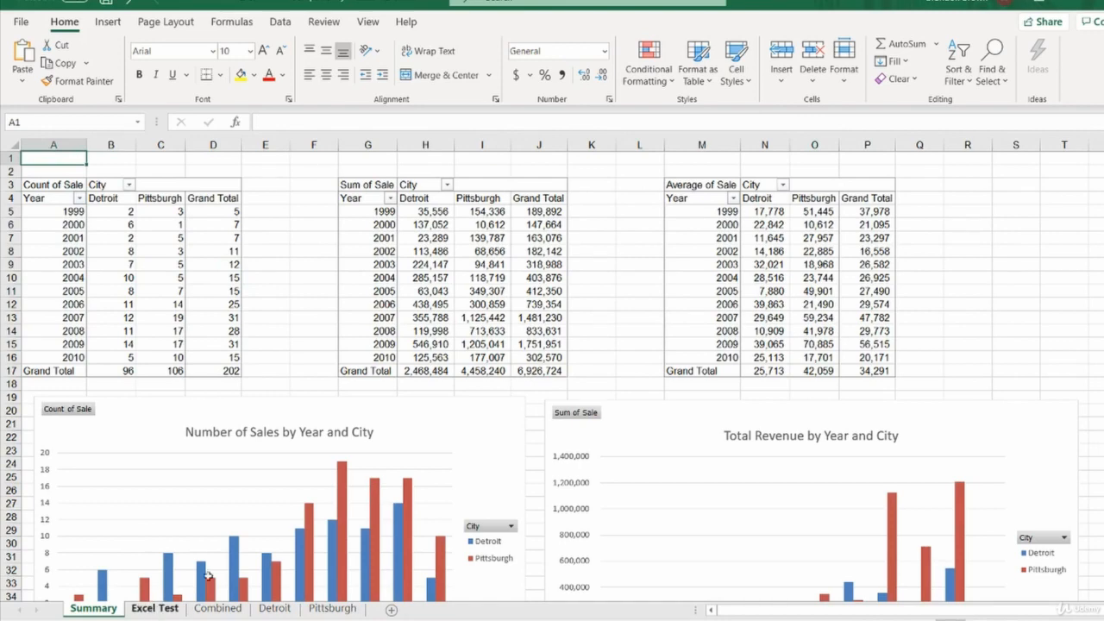
Review the Excel Test sheet from problem 1 to problem 4, including the ratio formulas in the recreated Zelda Car Insurance exhibit.
left_click(155, 608)
left_click(559, 461)
key("ctrl+Home")
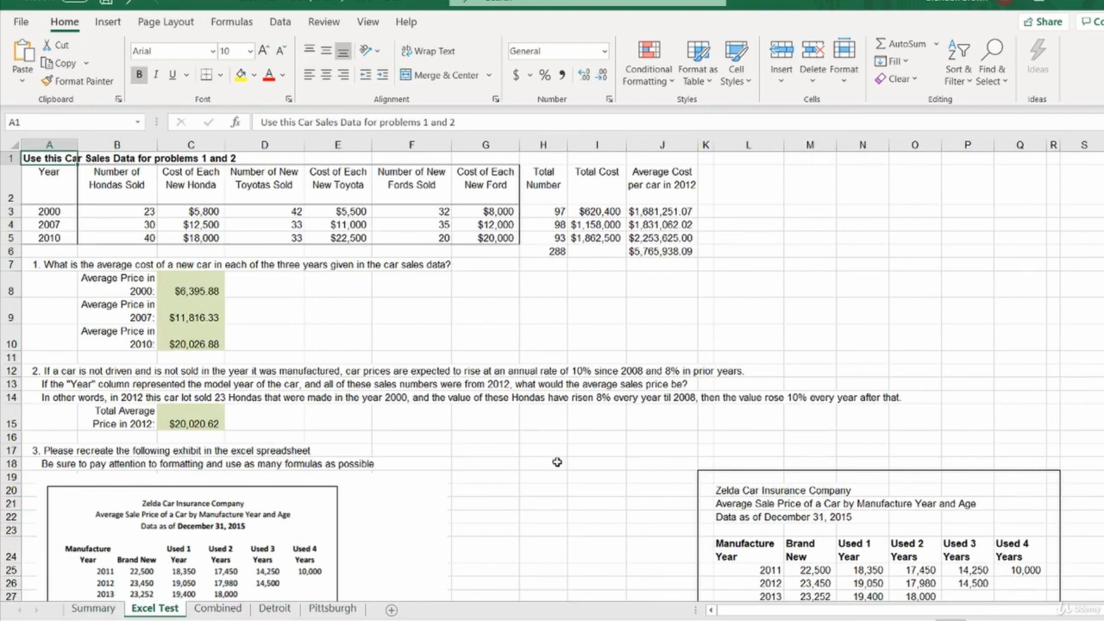
left_click(557, 463)
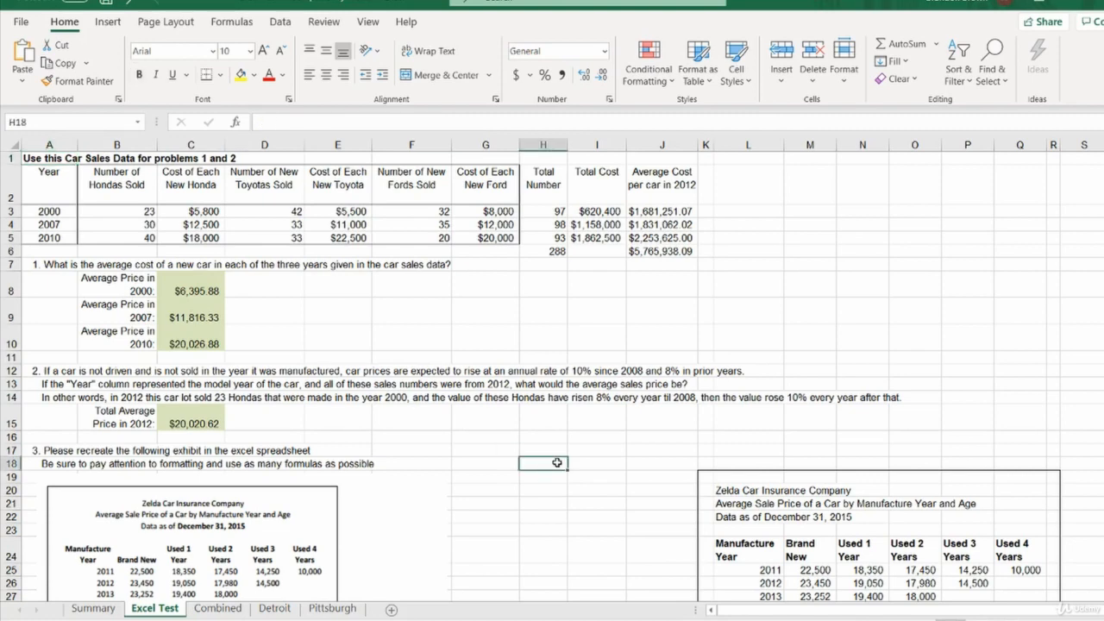
scroll(557, 462, "down", 5)
left_click(584, 424)
scroll(584, 424, "down", 4)
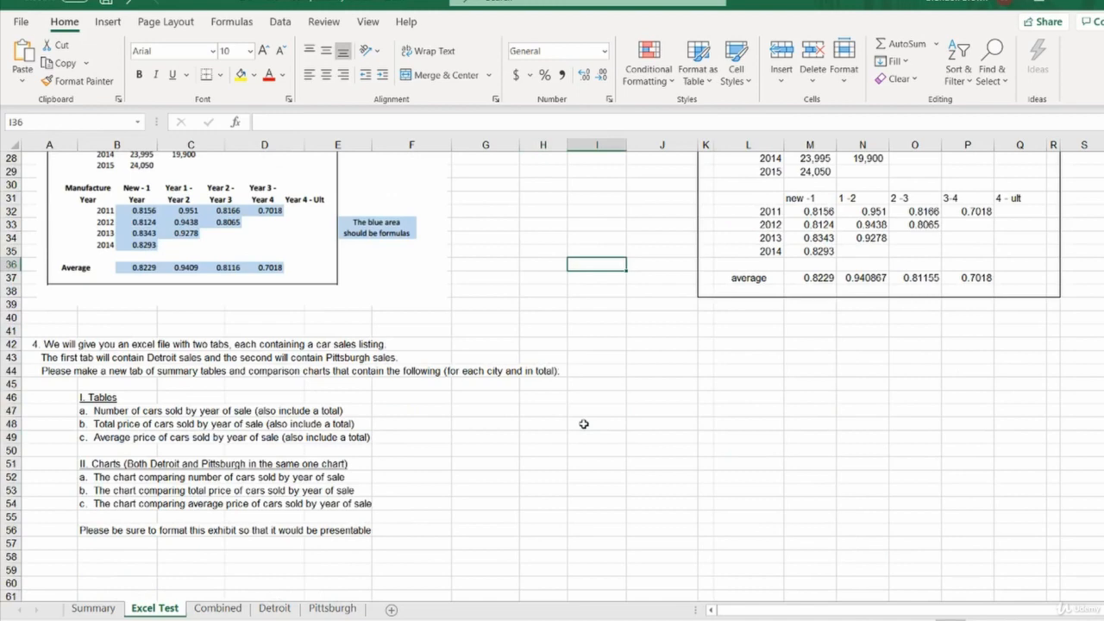
scroll(249, 470, "up", 2)
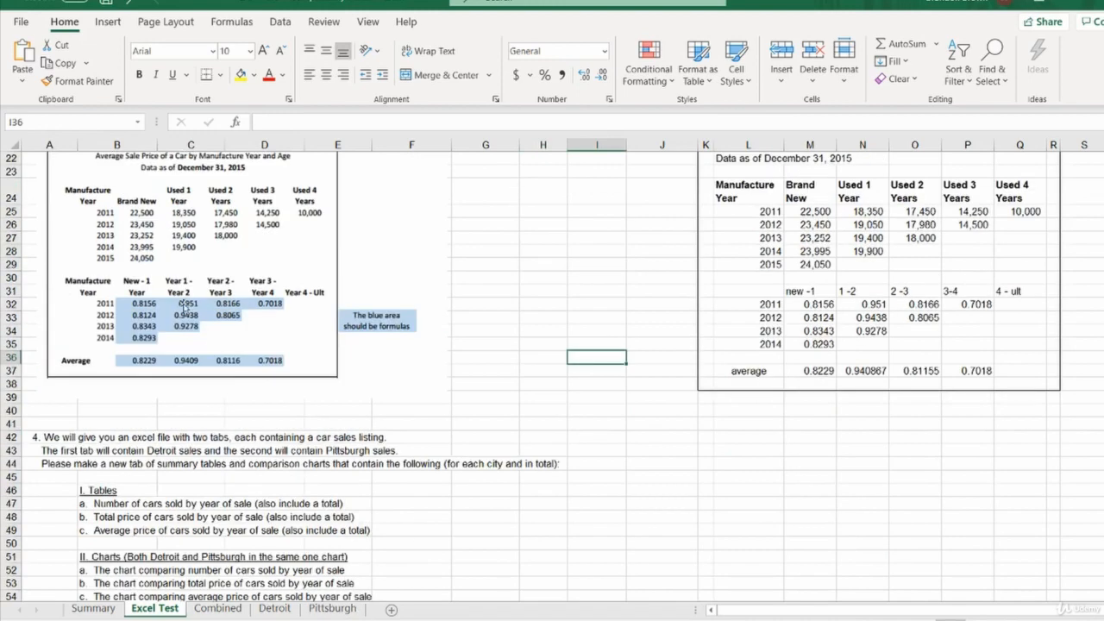
left_click_drag(828, 307, 827, 346)
left_click(827, 346)
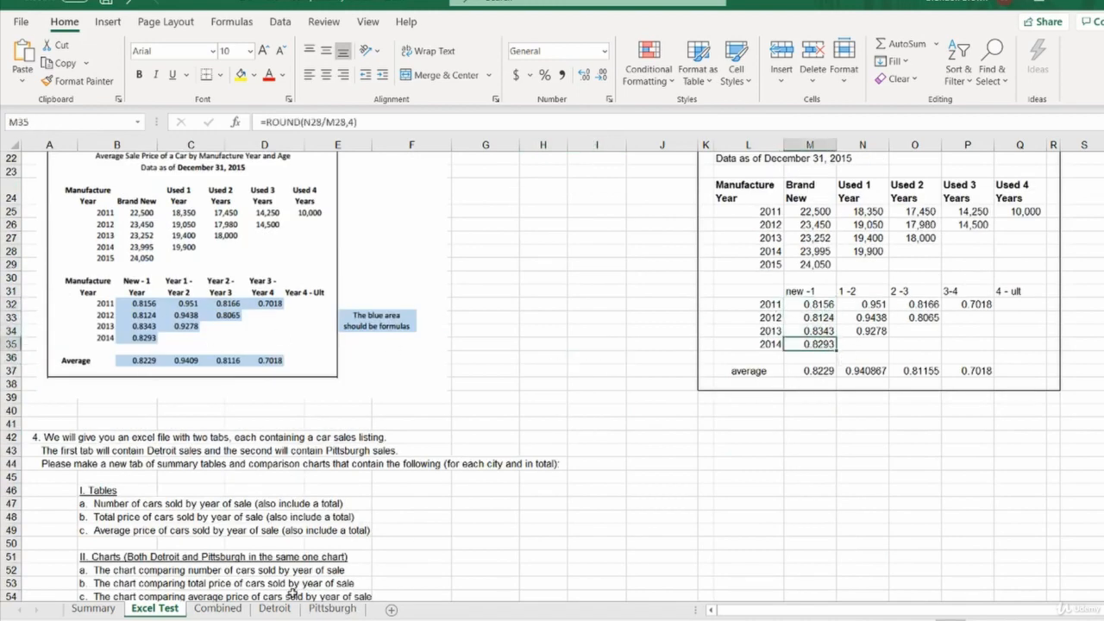
Look over the count, sum and average pivot tables and their comparison charts on the Summary sheet.
left_click(99, 611)
left_click(160, 251)
left_click(445, 266)
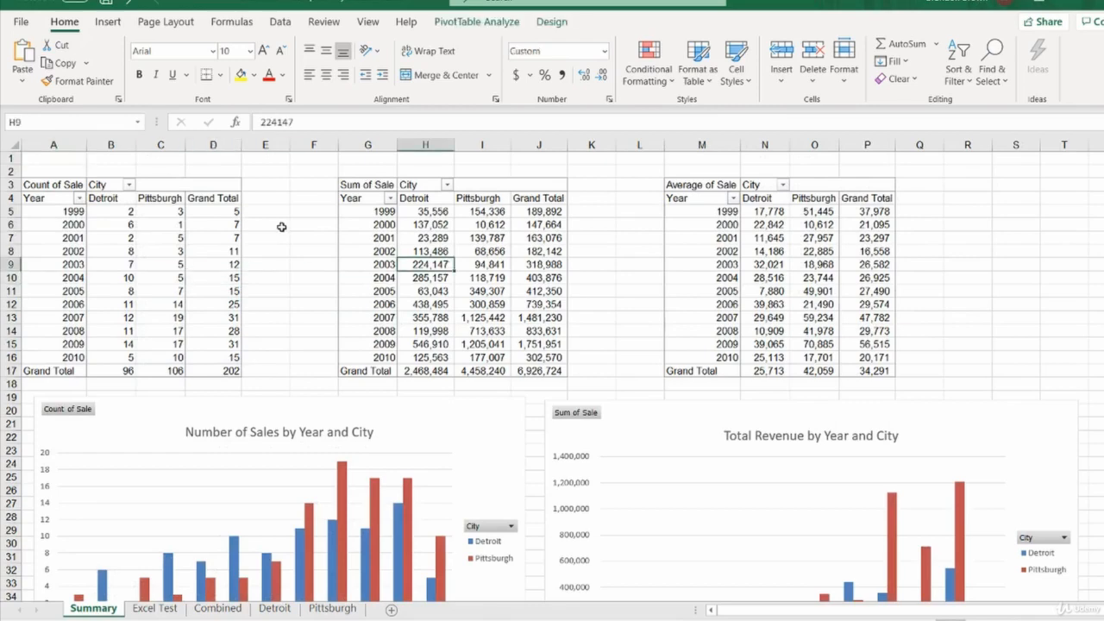
left_click(64, 161)
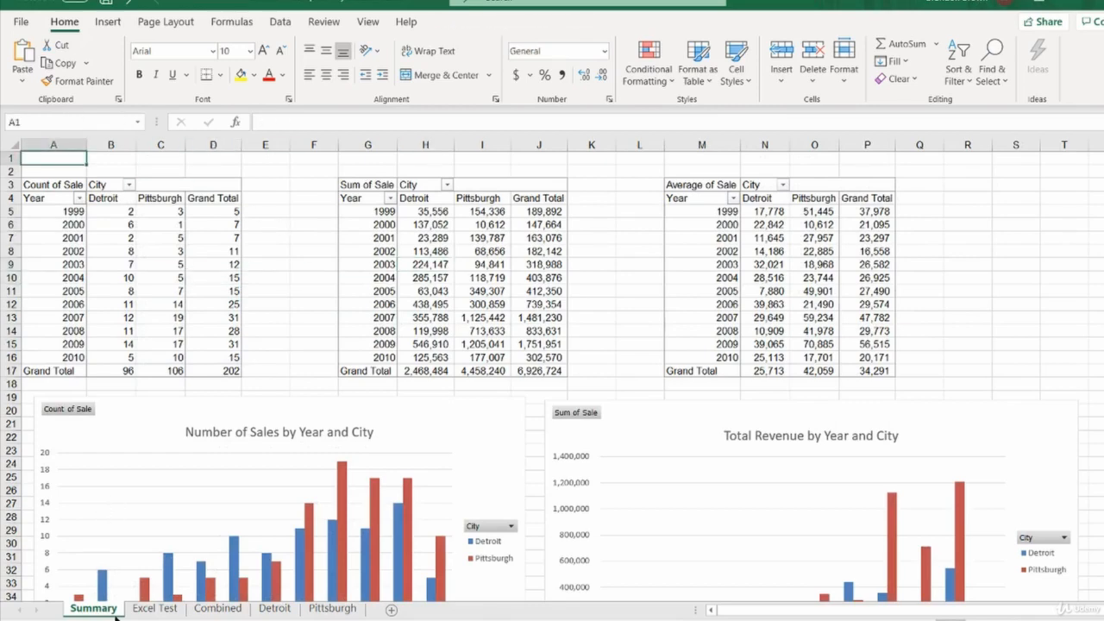
left_click(148, 609)
left_click(93, 609)
scroll(343, 392, "down", 3)
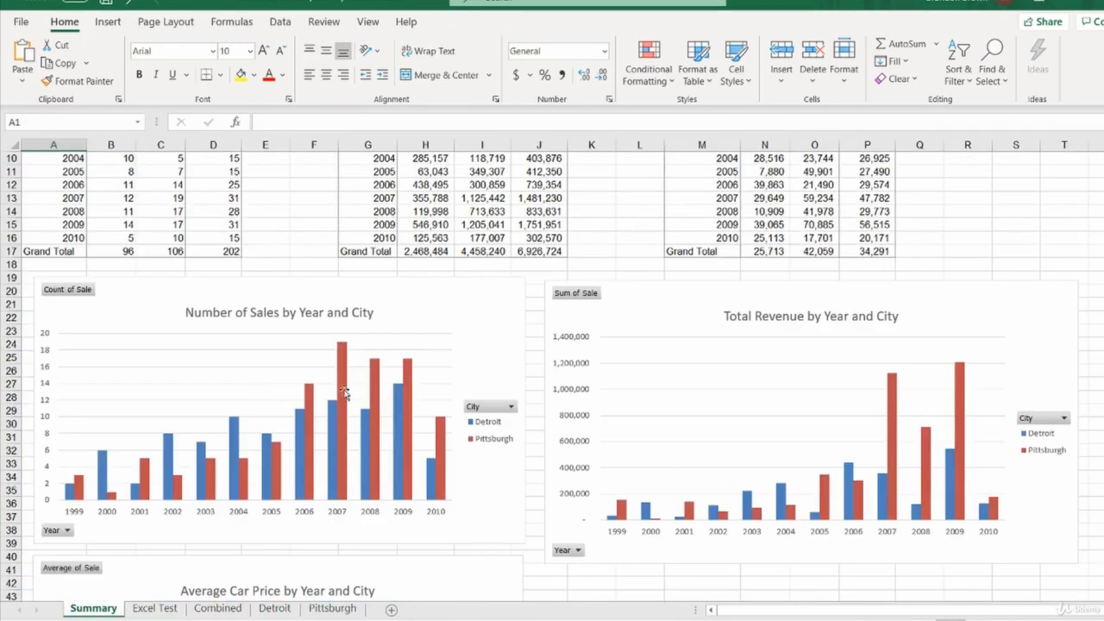
scroll(343, 393, "down", 4)
left_click(393, 345)
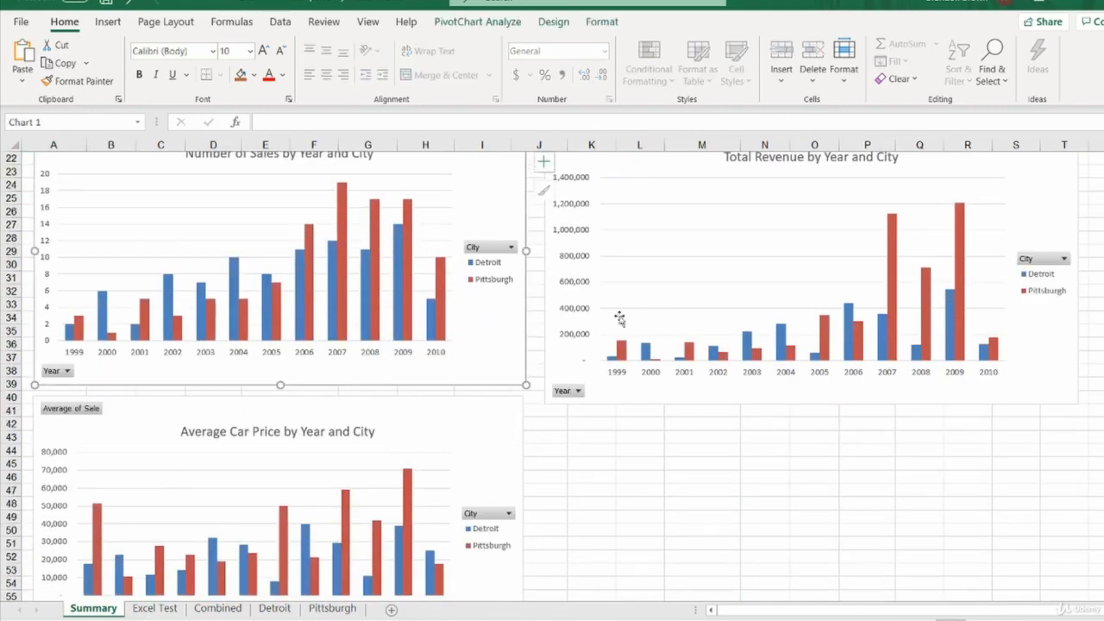
left_click(580, 377)
scroll(573, 388, "up", 5)
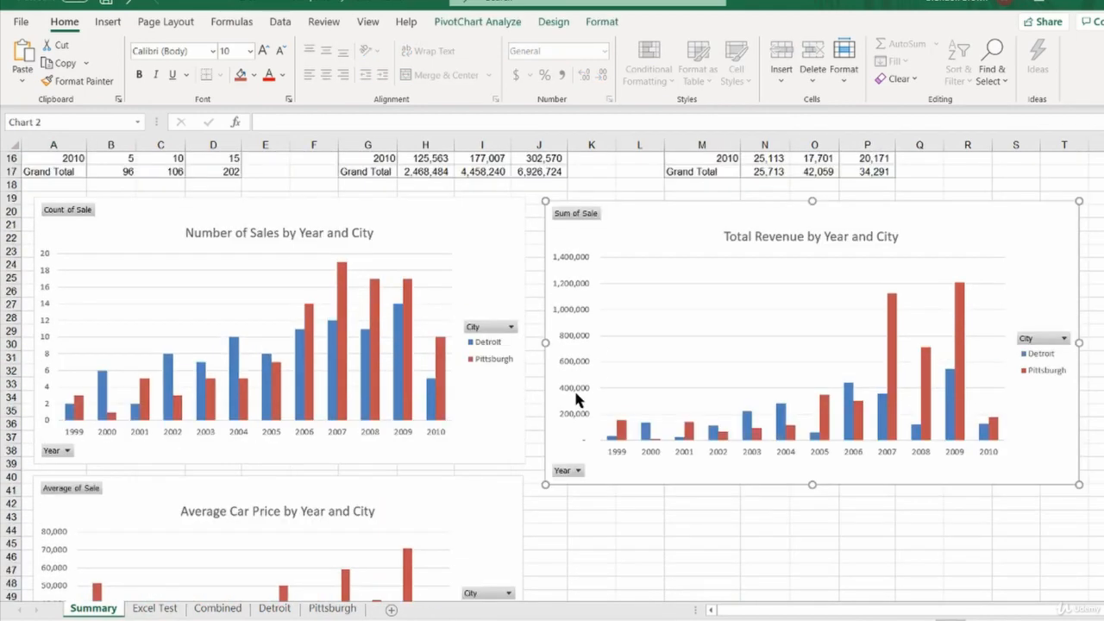
scroll(514, 454, "up", 2)
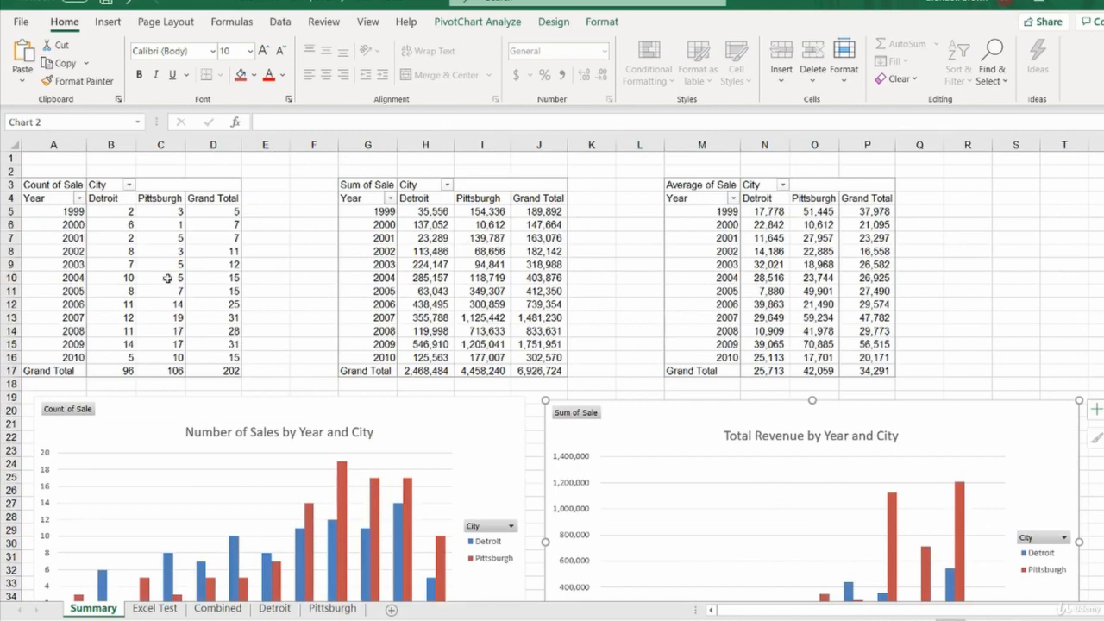
Reset the selection to cell A1 on the Summary sheet and on the Excel Test sheet, leaving Excel Test open.
left_click(53, 161)
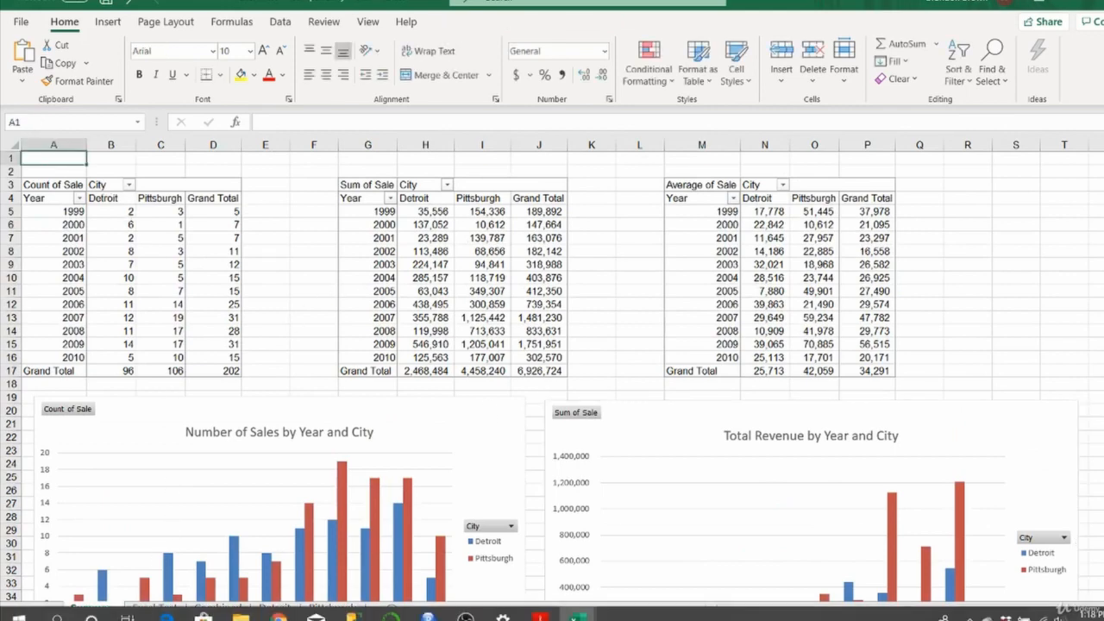
left_click(152, 607)
scroll(118, 536, "up", 7)
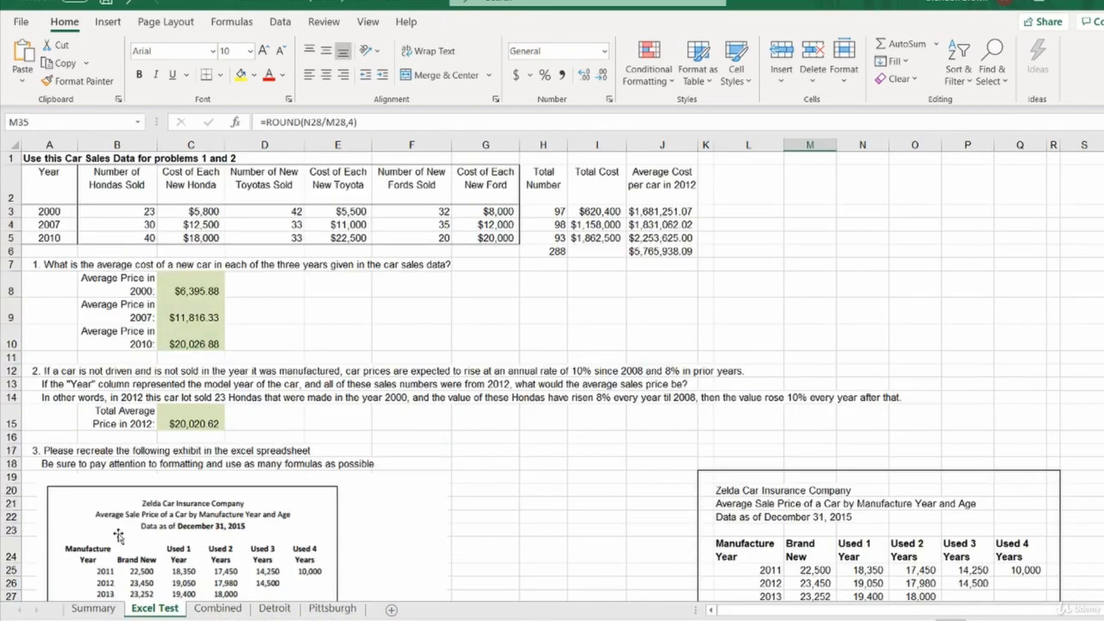
left_click(40, 158)
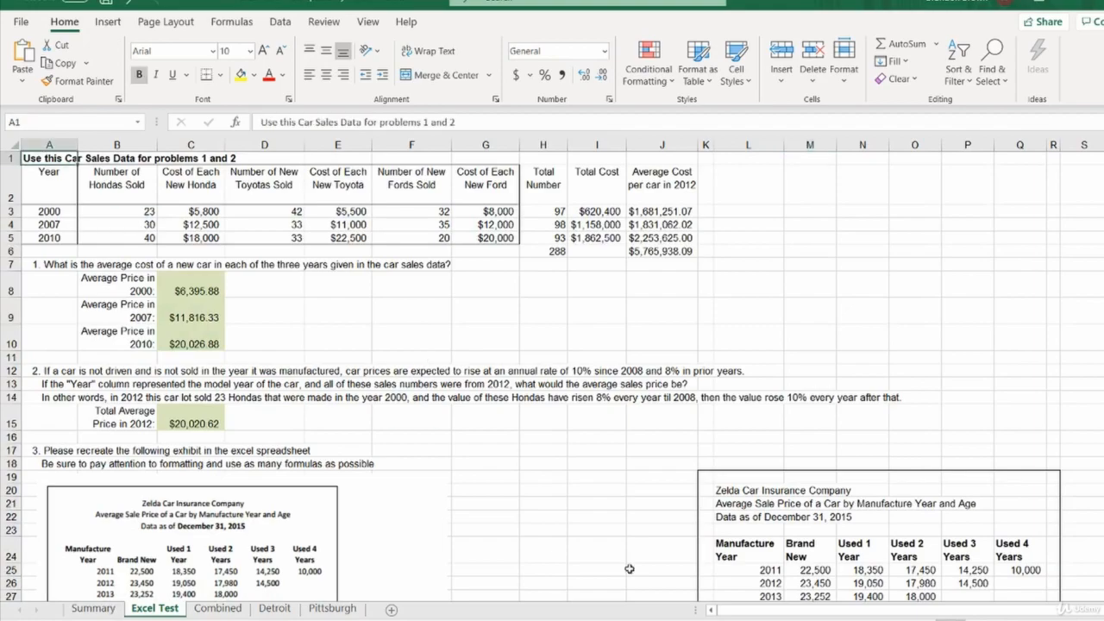